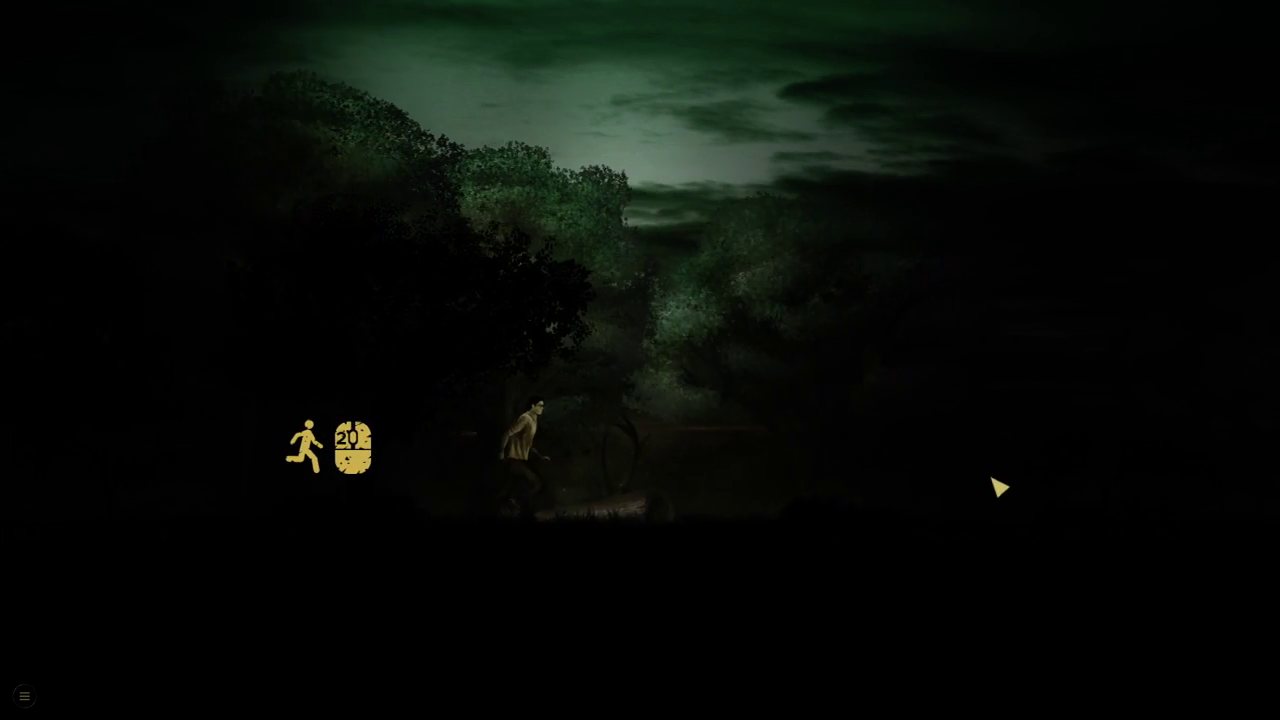
Walk the man right through the night forest, past the tree, until a signpost appears
double_click(1010, 527)
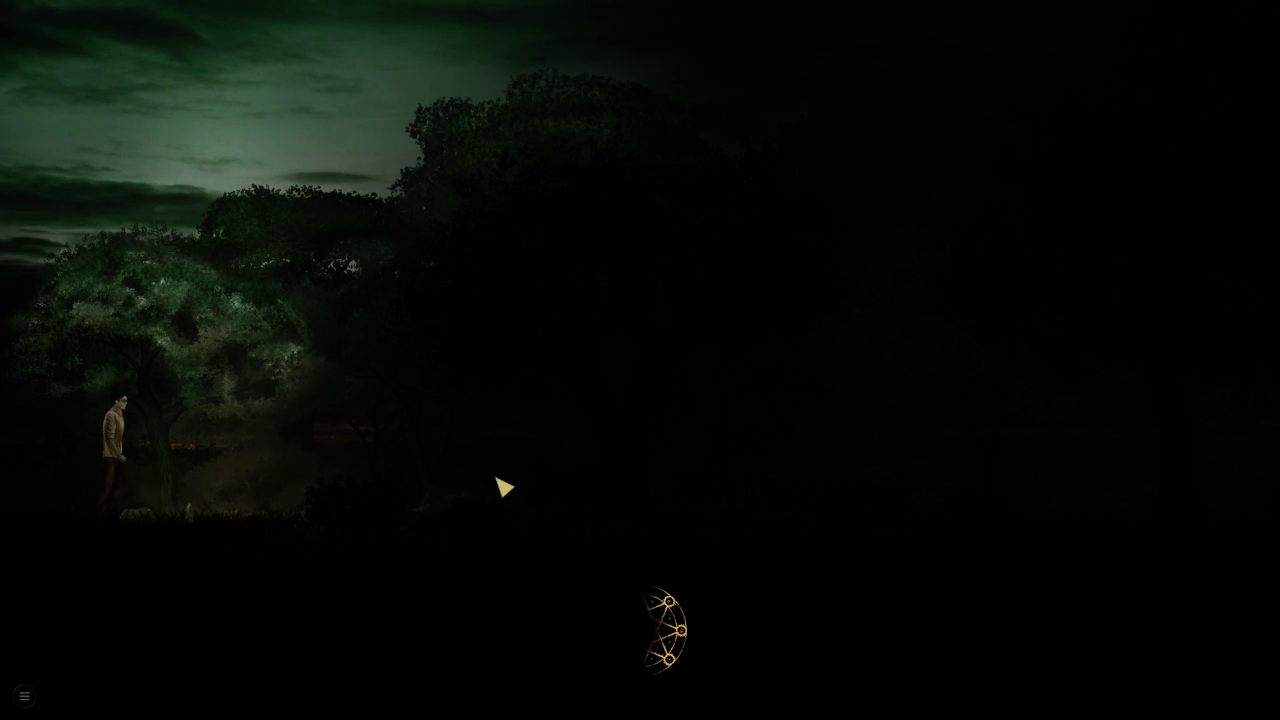
click(510, 485)
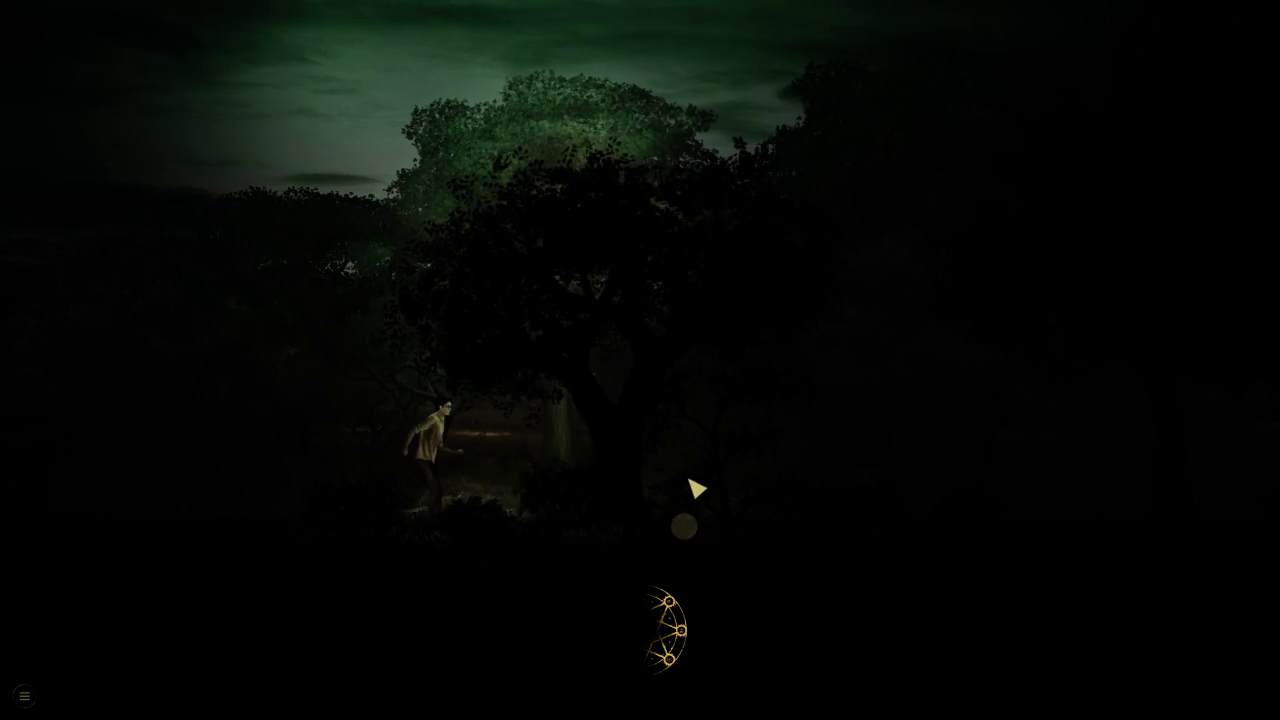
click(846, 488)
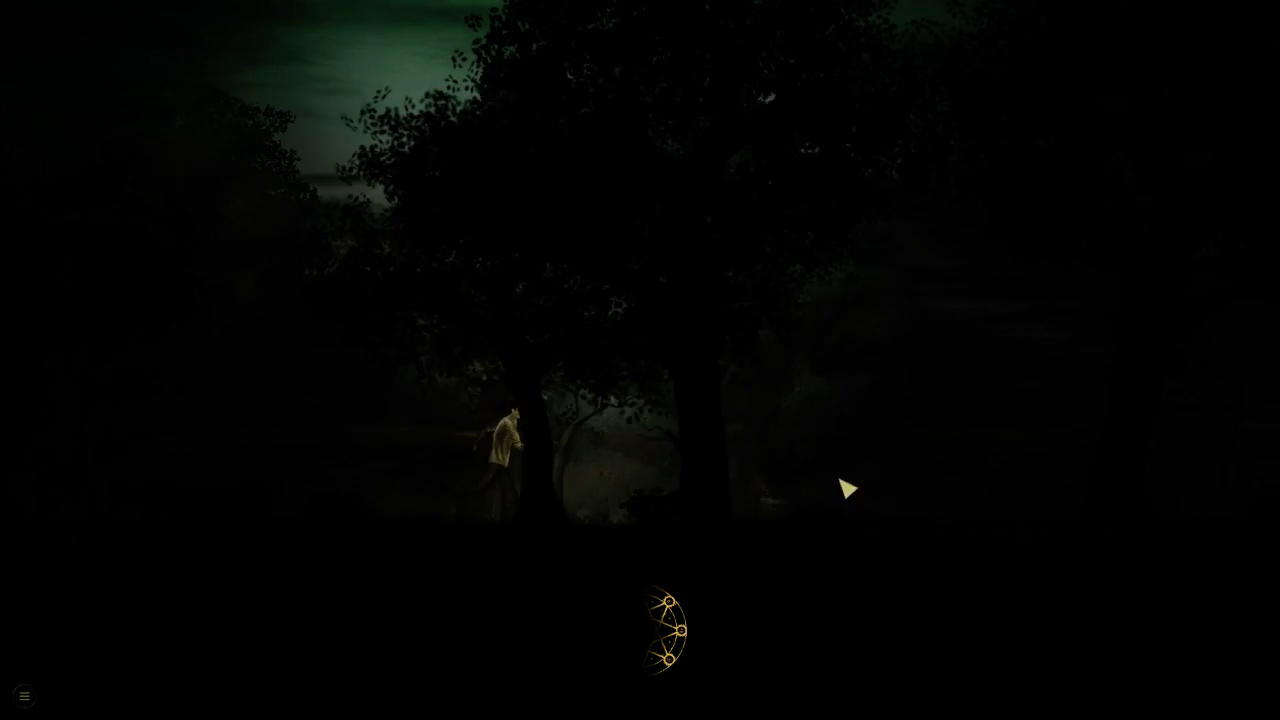
click(971, 479)
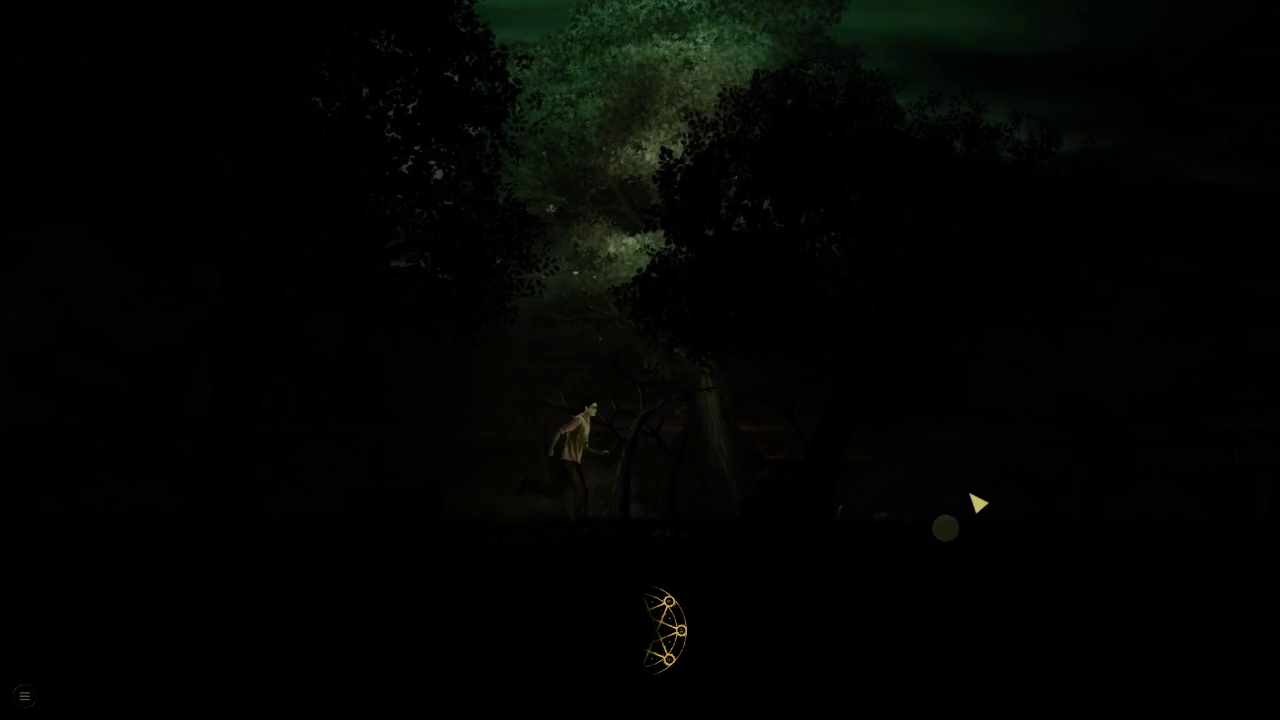
click(1113, 492)
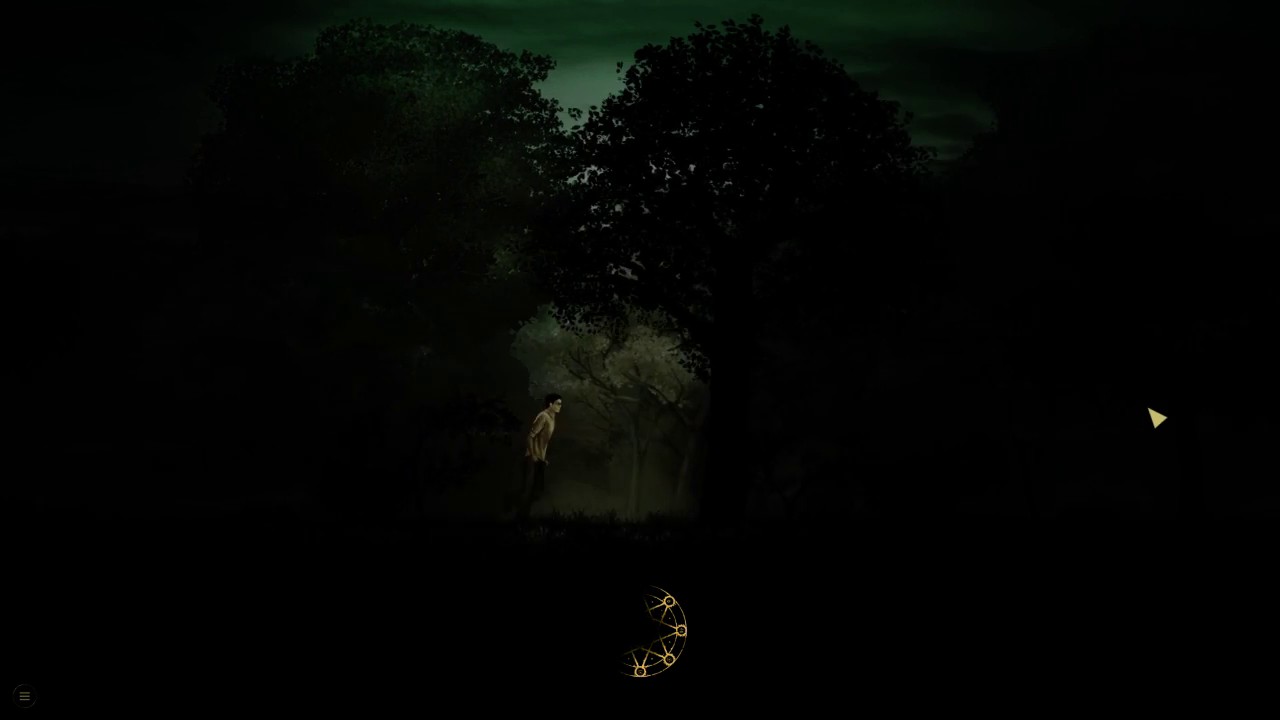
Walk the man ahead along the dark path to the next signpost
click(500, 500)
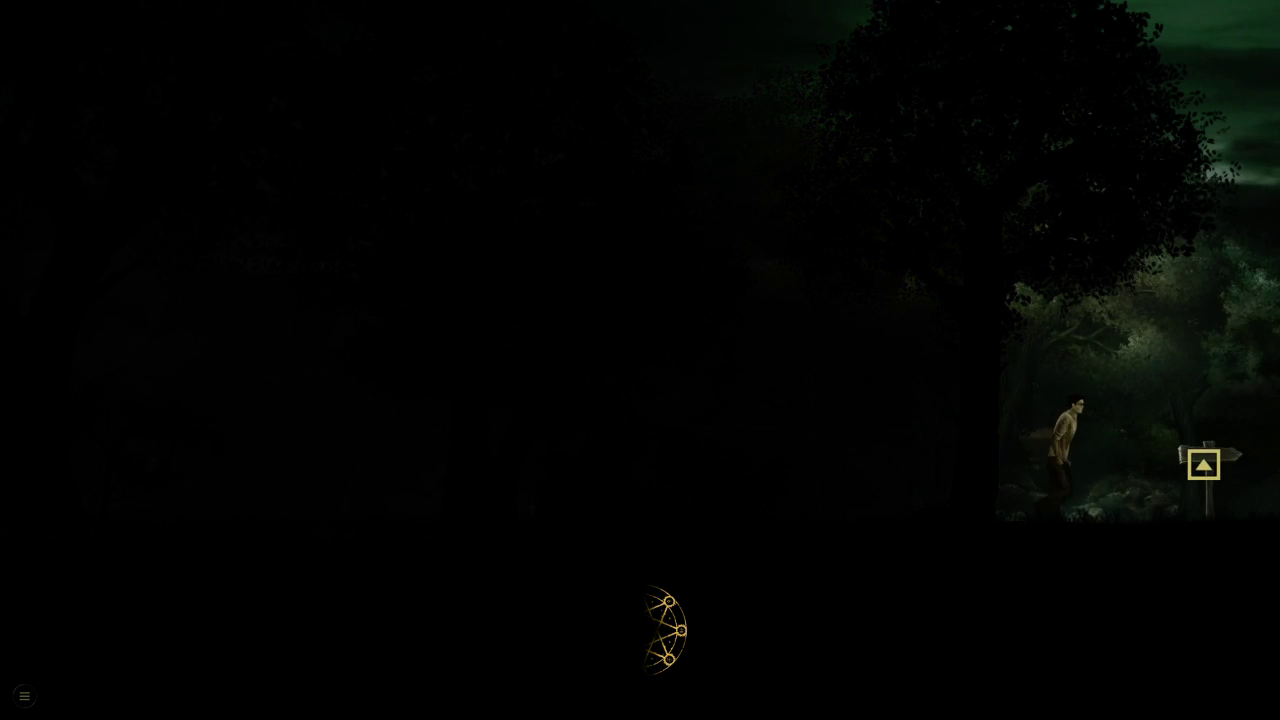
Run the man along the path to the graveyard chapel with the ghostly woman
click(690, 455)
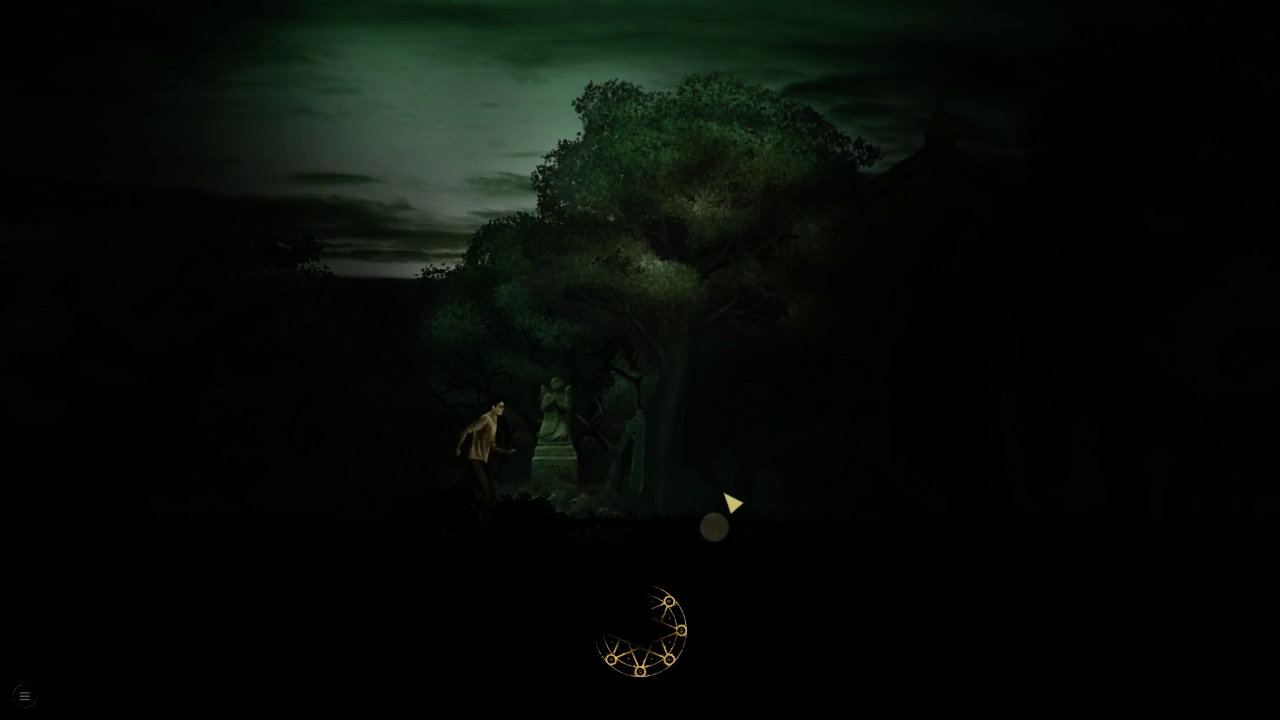
click(923, 495)
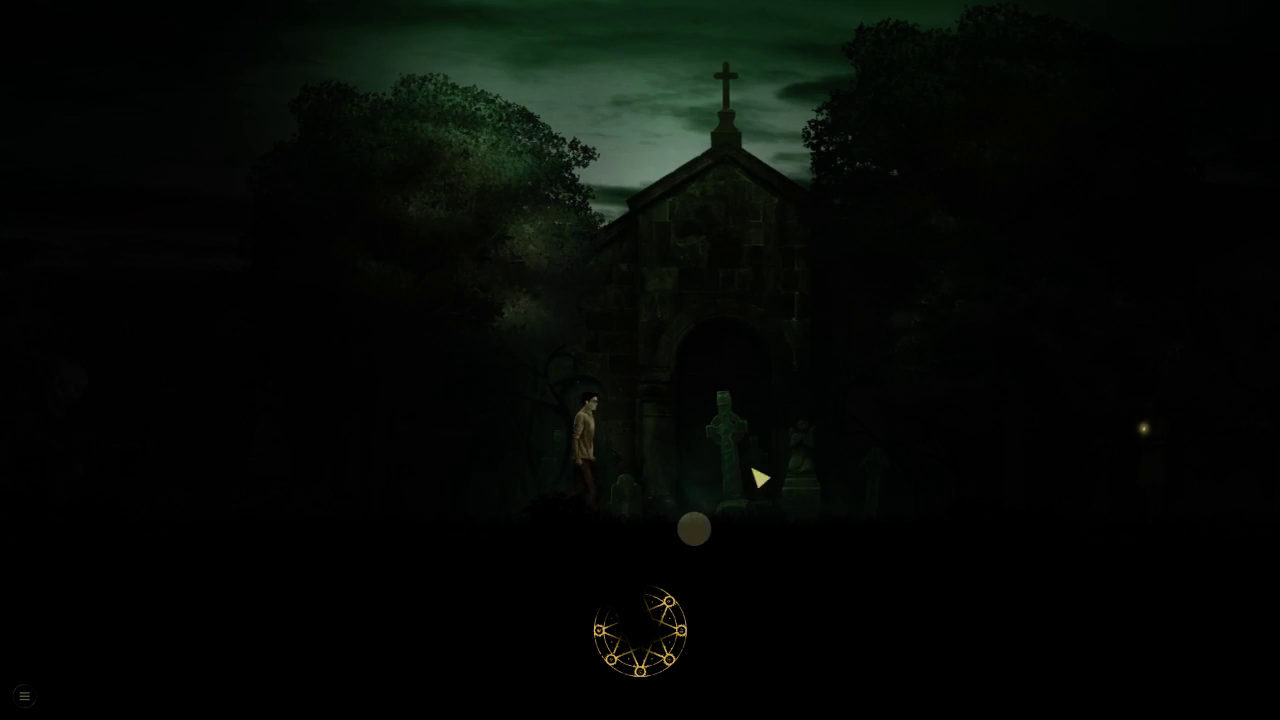
Walk the man right past the chapel, through the trees and along the grassy bank
click(870, 470)
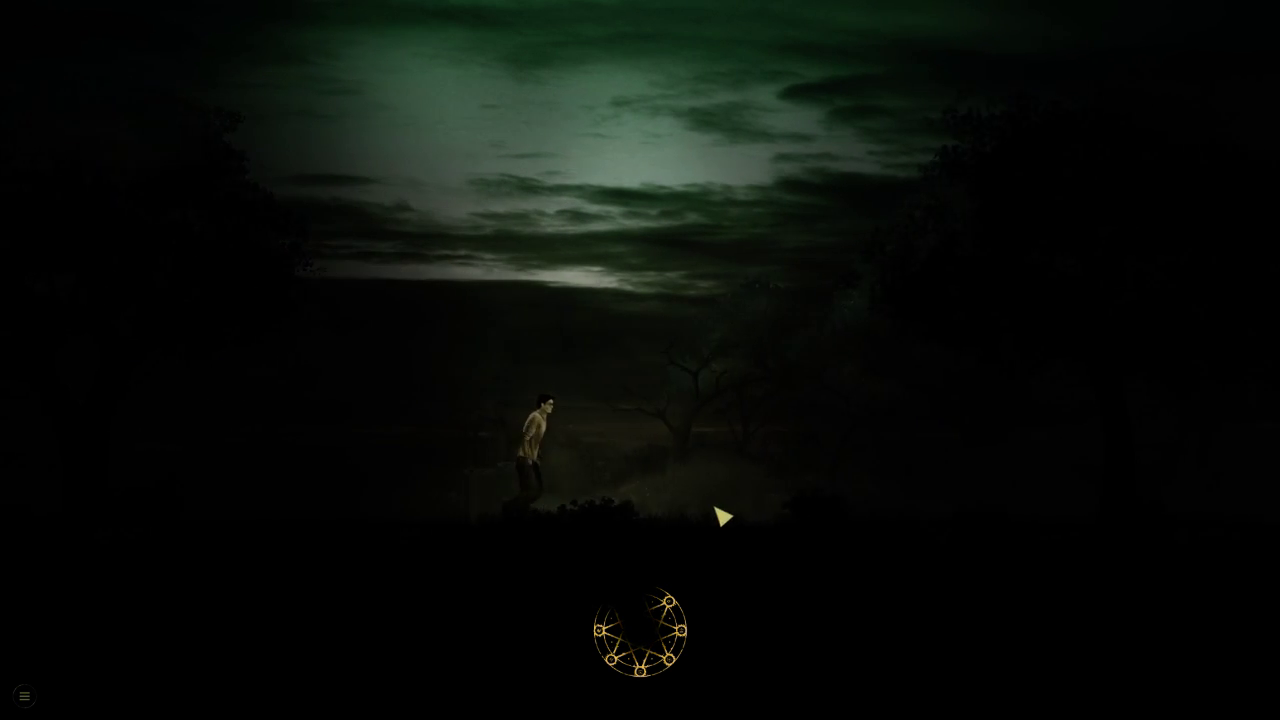
click(876, 513)
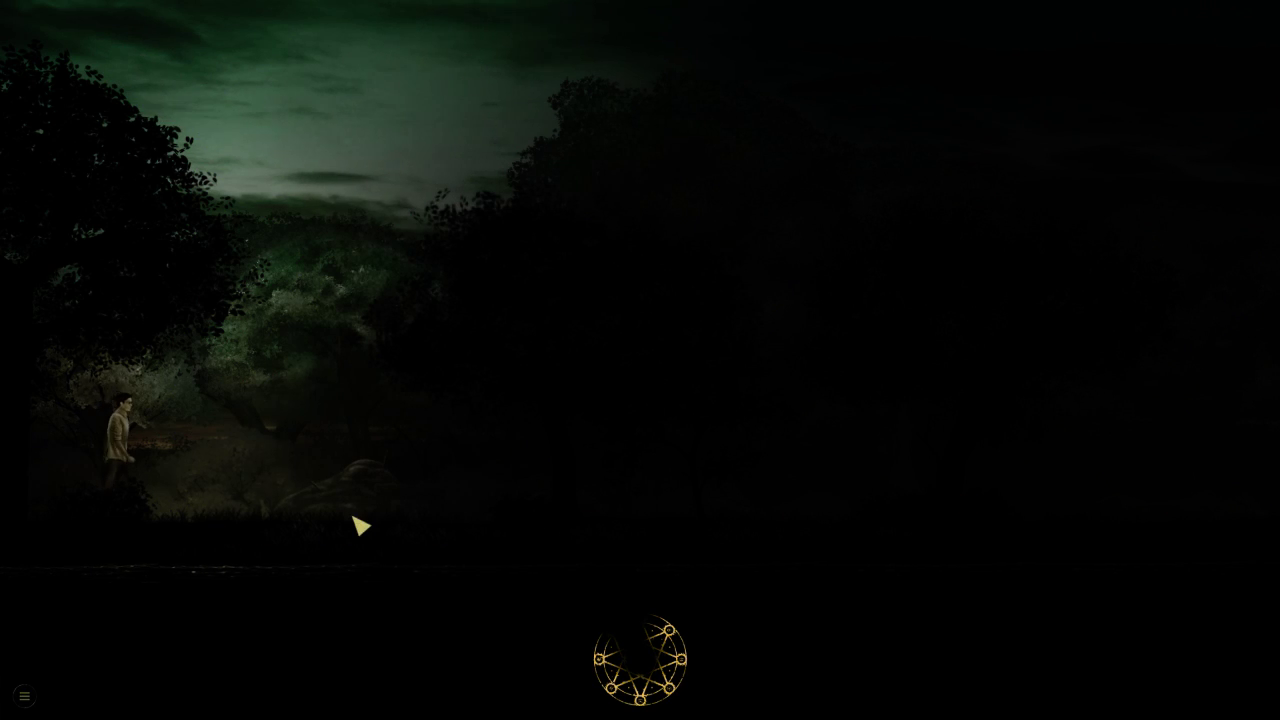
click(363, 527)
click(688, 525)
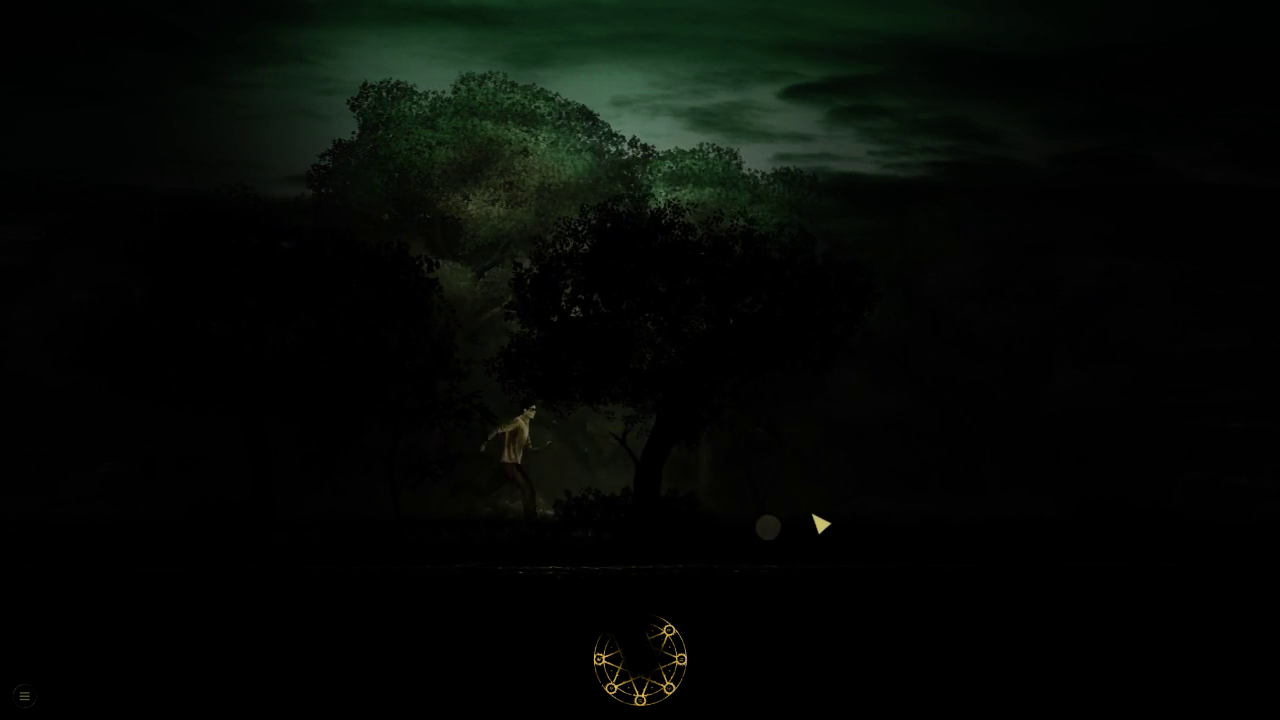
click(814, 530)
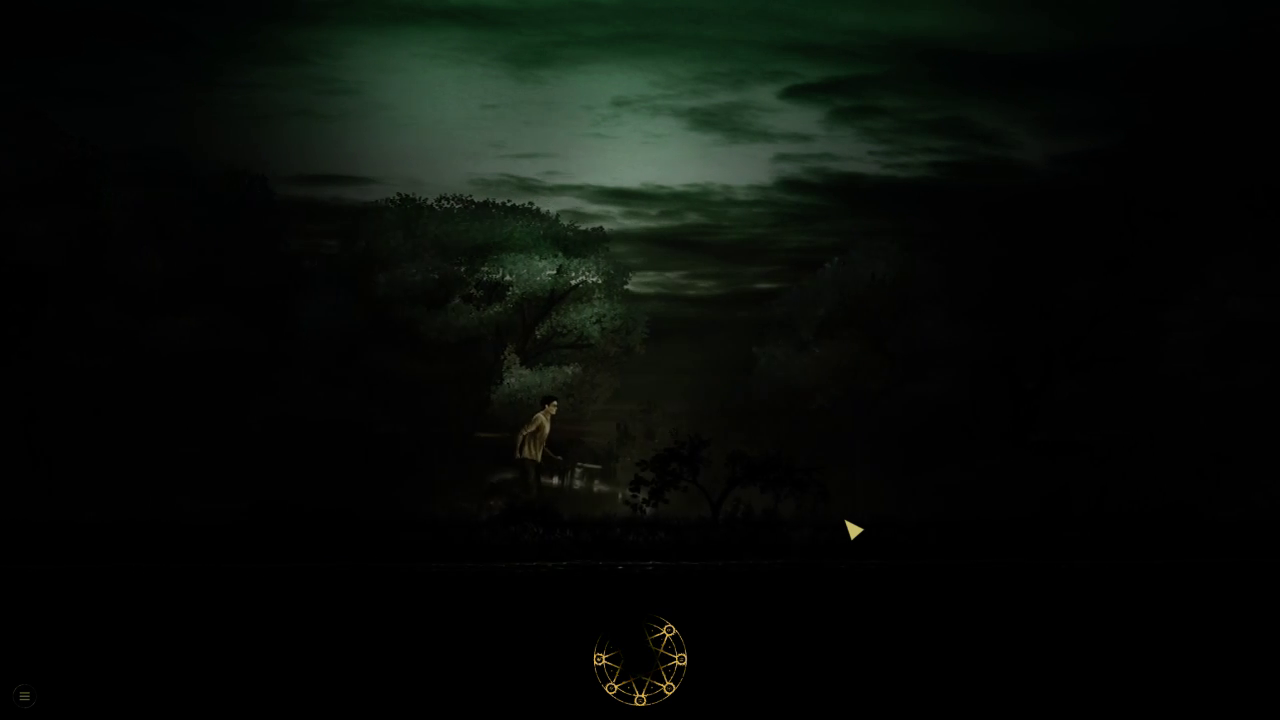
click(862, 530)
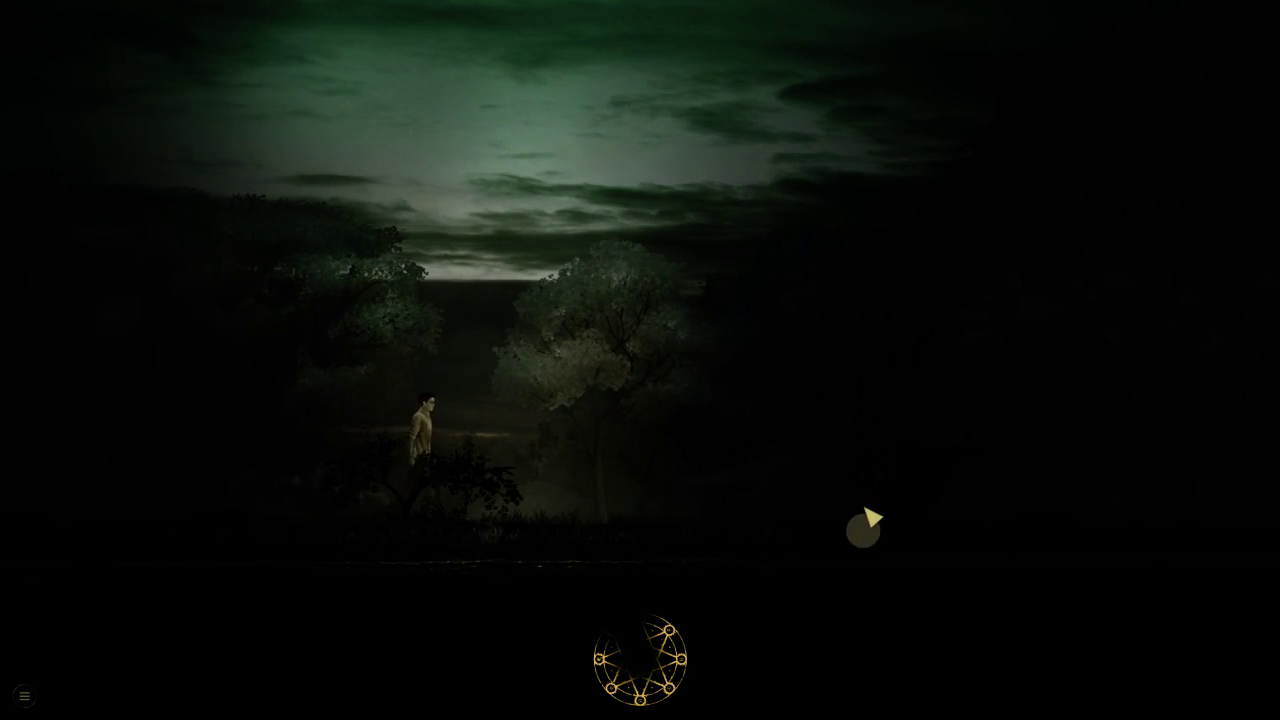
click(803, 531)
click(928, 527)
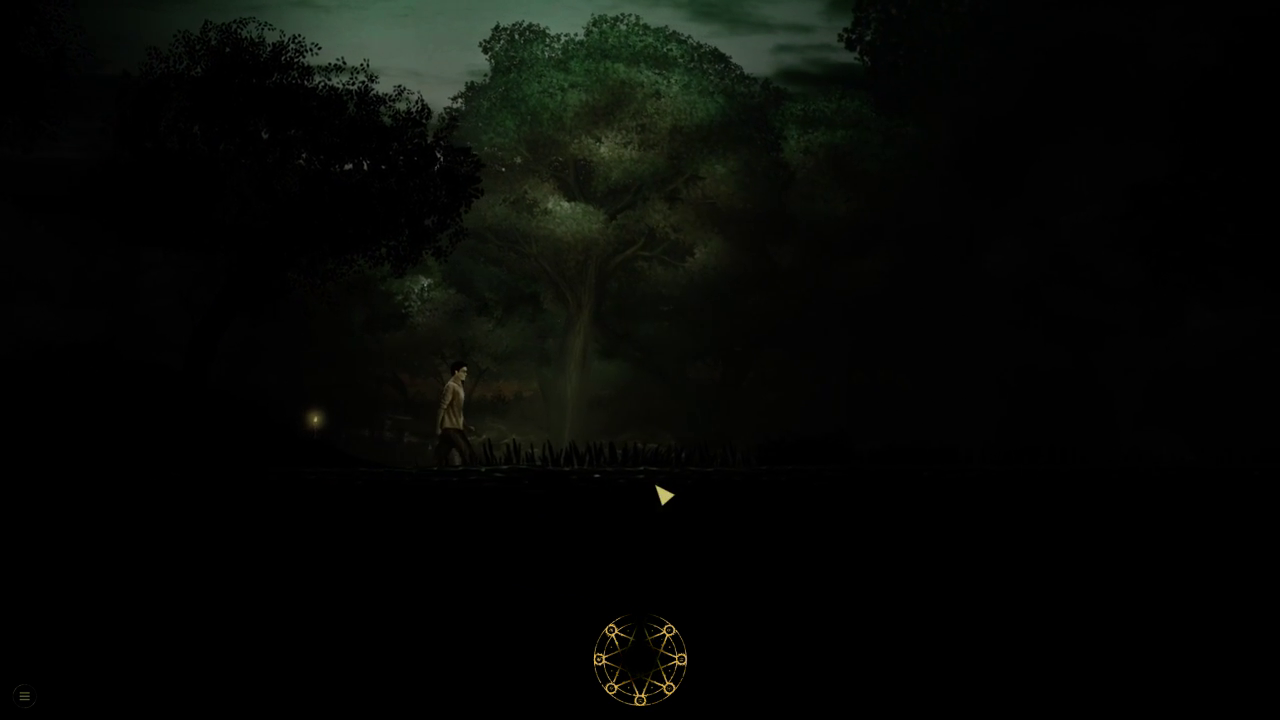
click(668, 492)
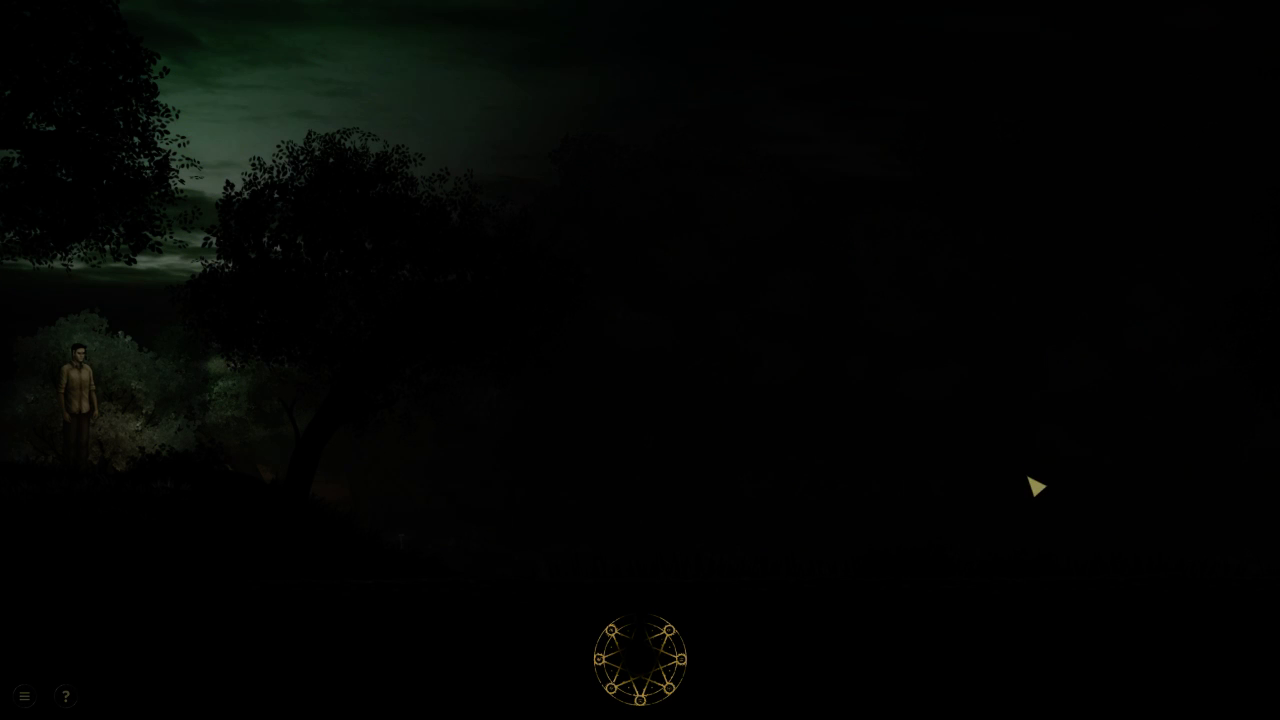
Pick up the glinting item, then walk past the large tree and signpost onto the bridge
click(433, 541)
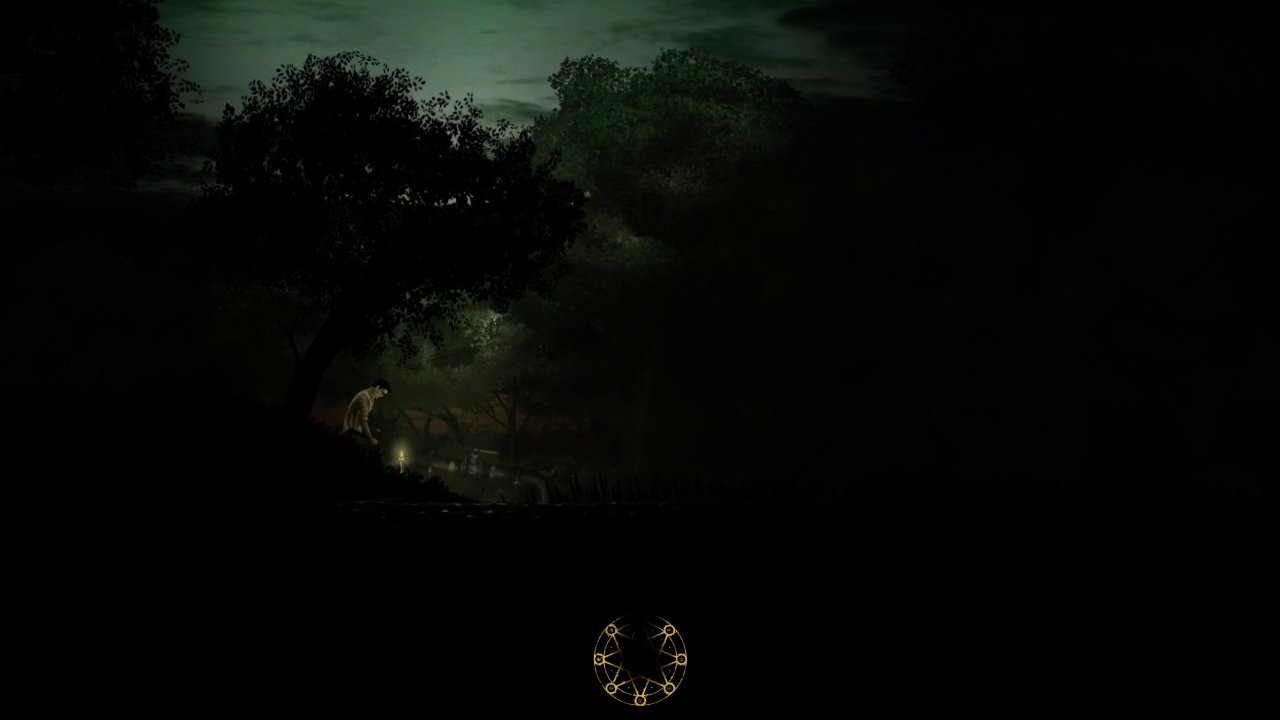
click(578, 508)
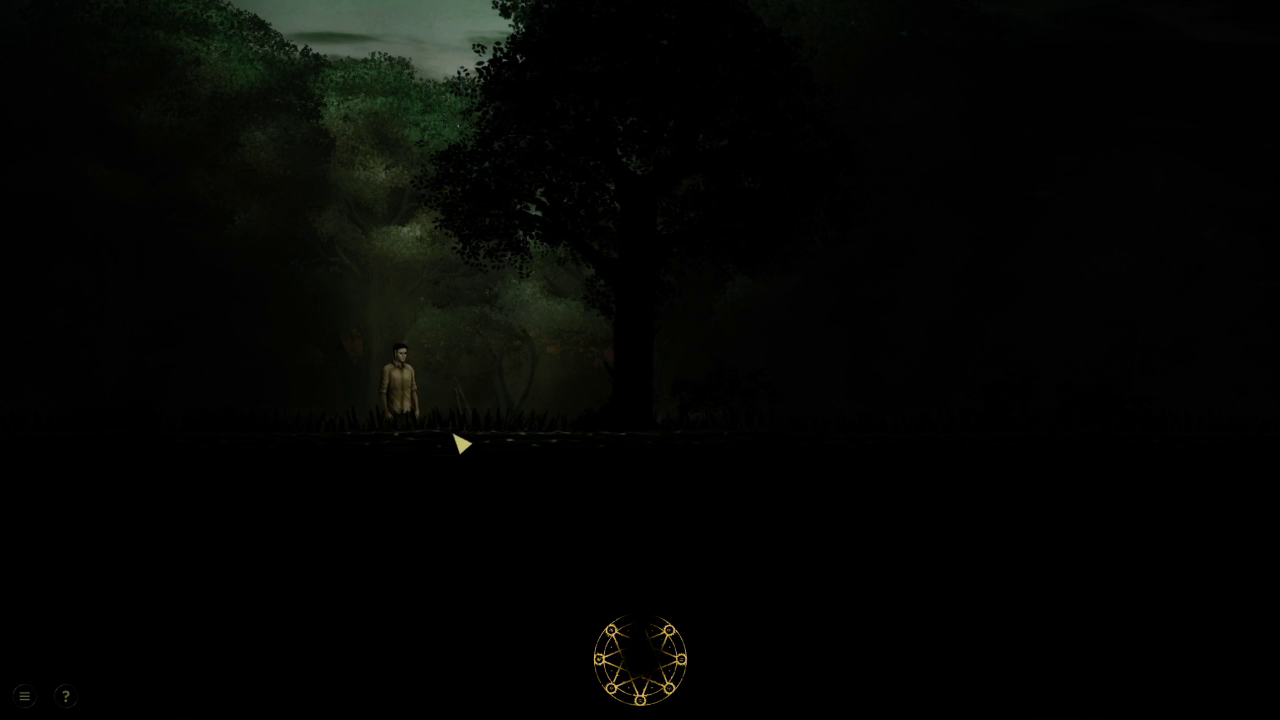
click(572, 420)
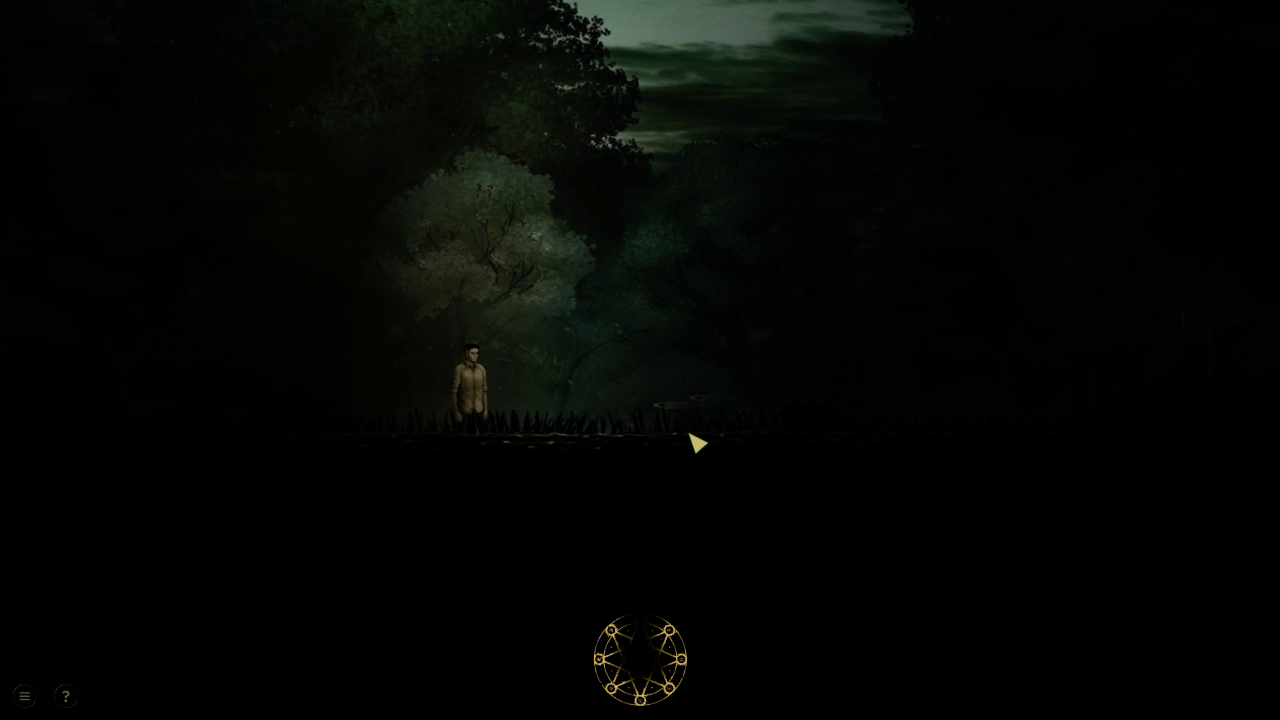
click(757, 440)
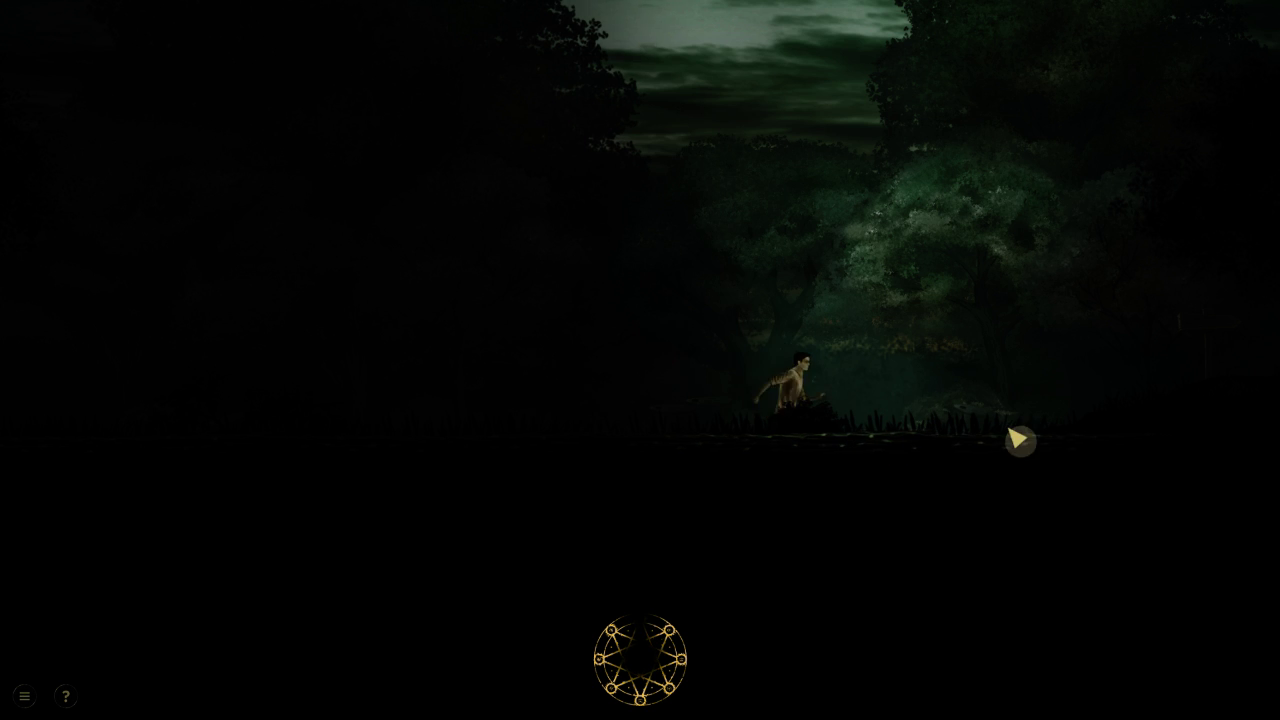
click(1183, 428)
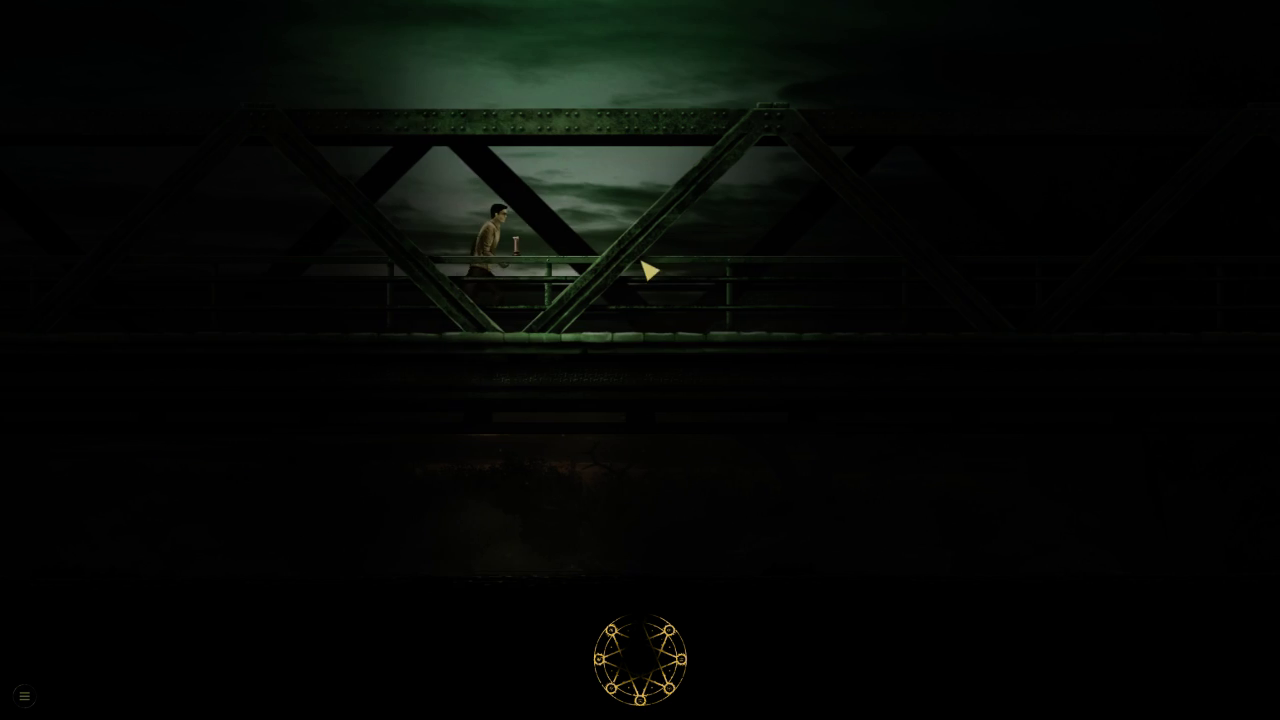
Send the man to the lever on the steel bridge railing to examine it
click(600, 255)
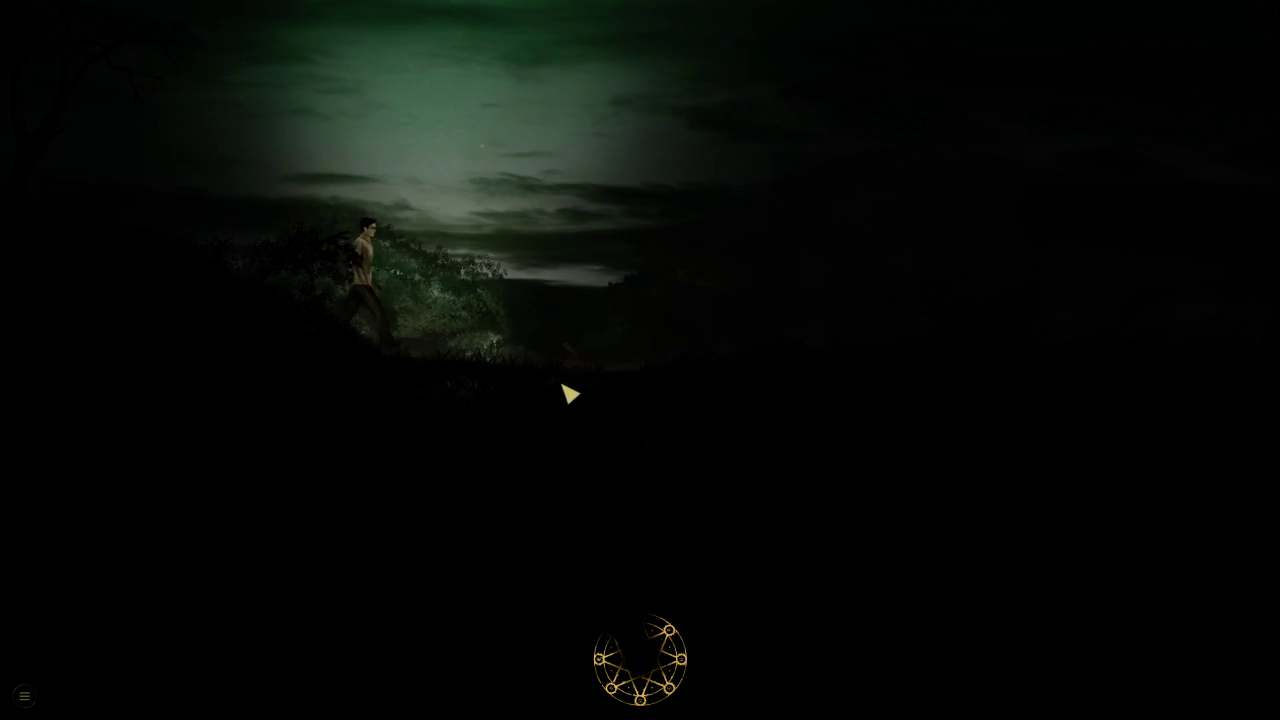
Walk the man along the grassy hilltop and past the large bare tree
click(625, 388)
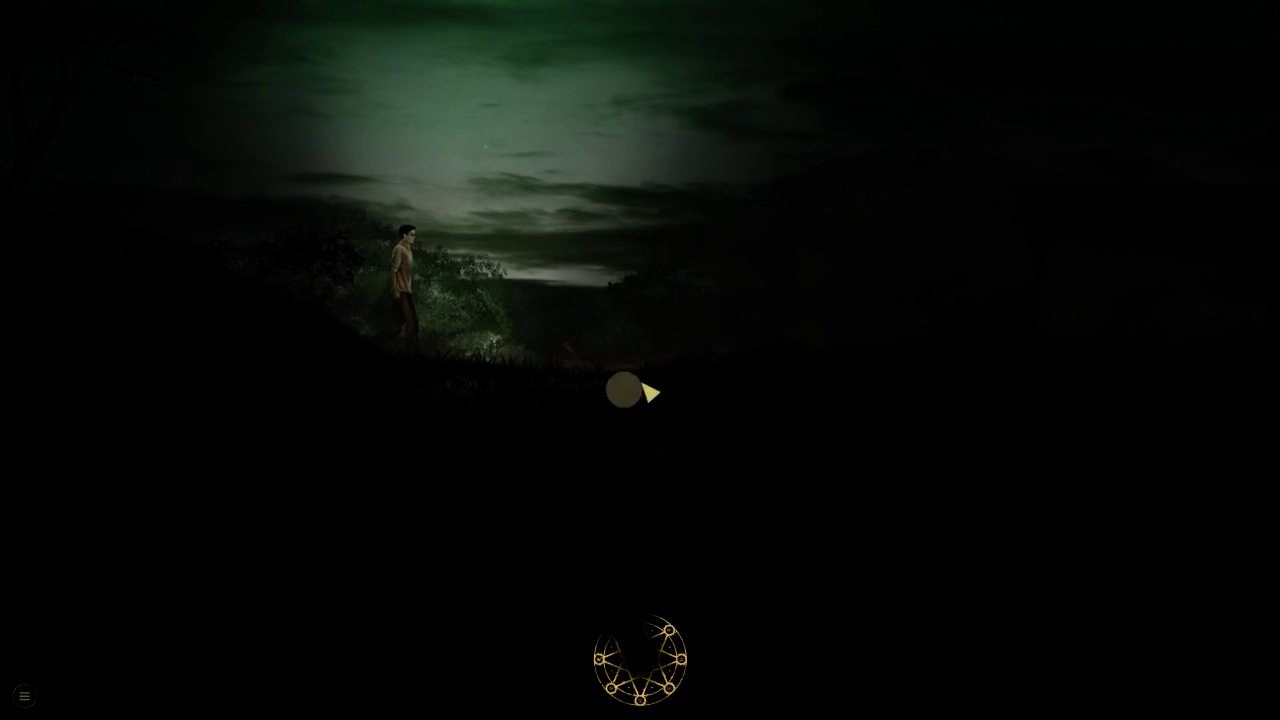
click(712, 384)
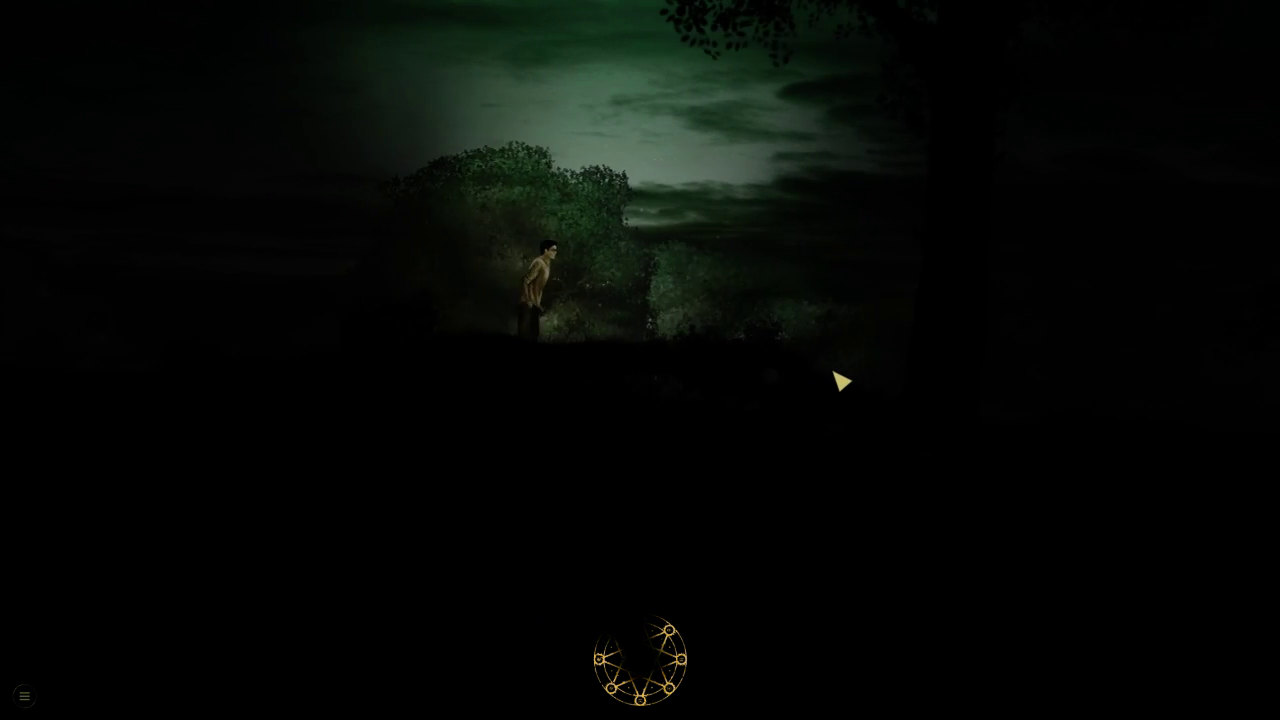
click(840, 380)
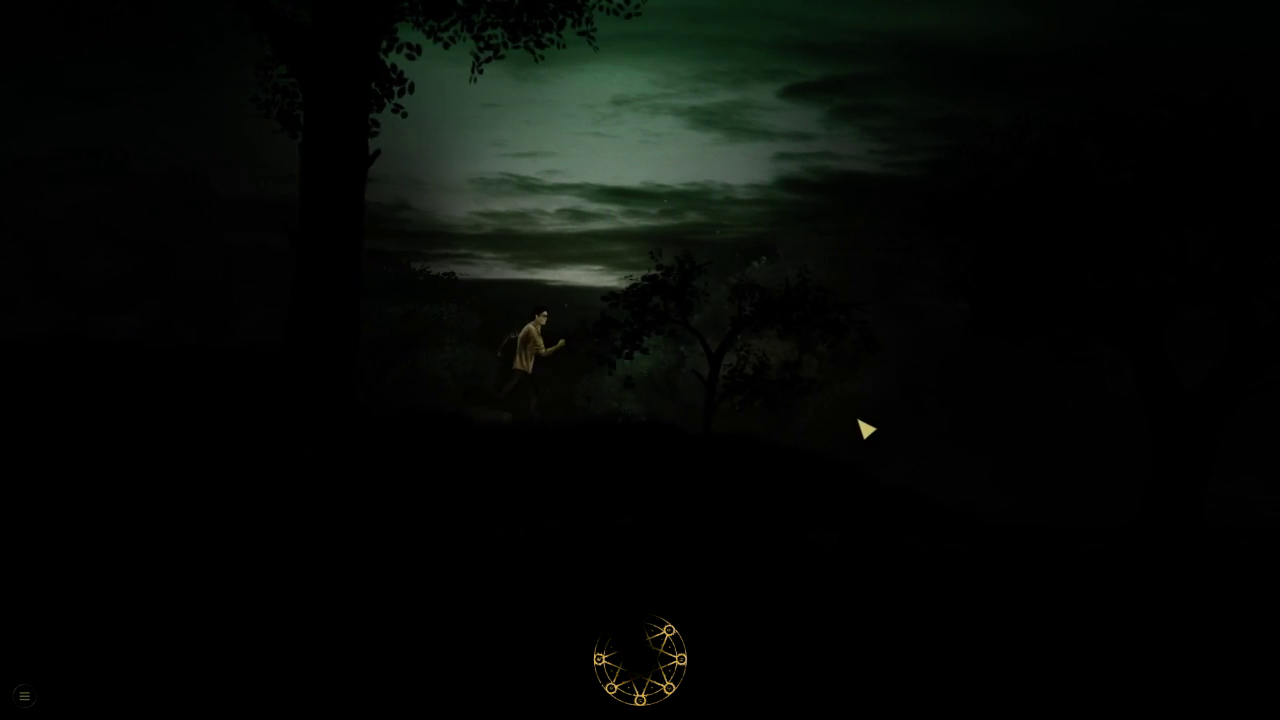
click(790, 520)
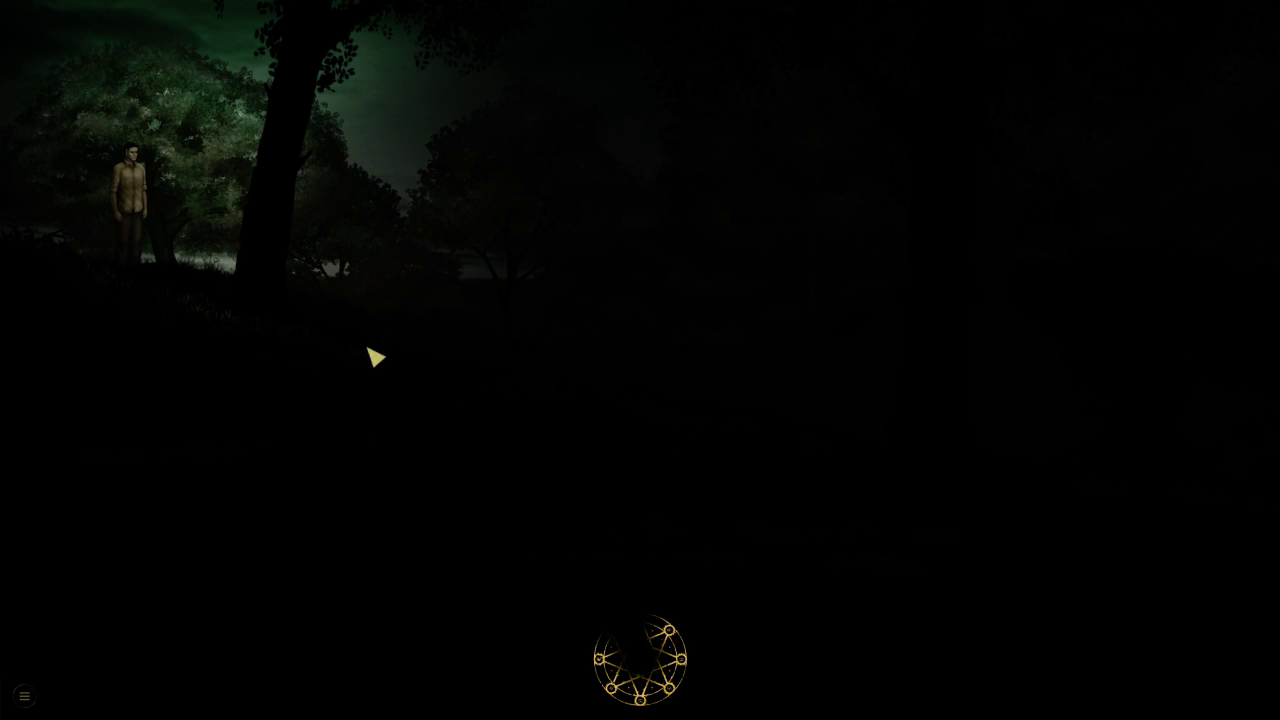
Walk on through the dark woods to the signpost at the forest exit
click(362, 348)
click(425, 355)
click(510, 372)
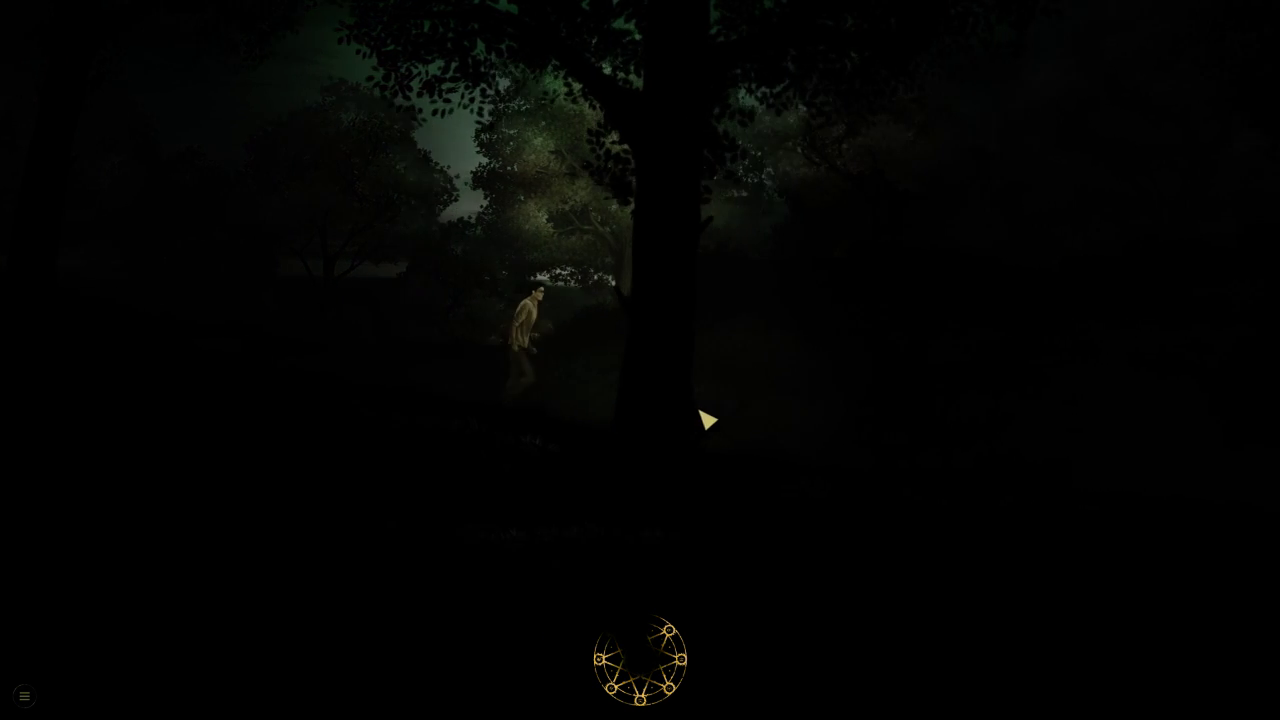
click(720, 500)
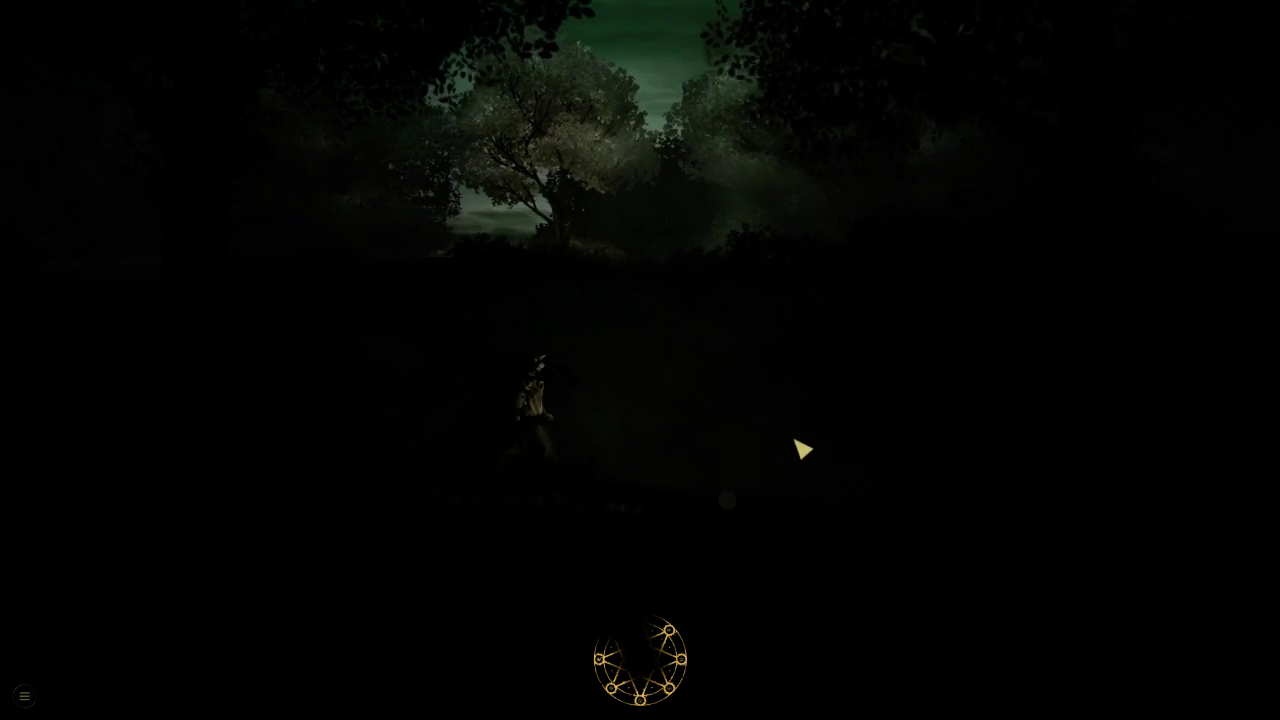
click(715, 530)
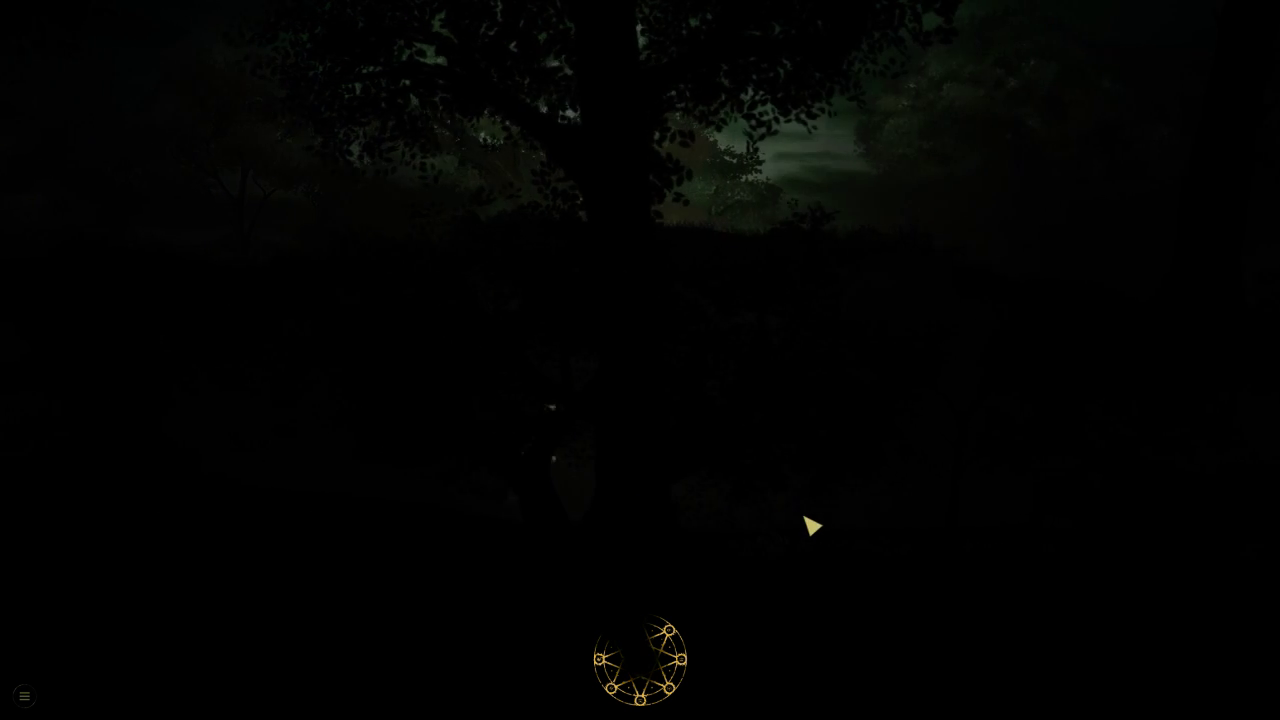
click(812, 535)
click(875, 535)
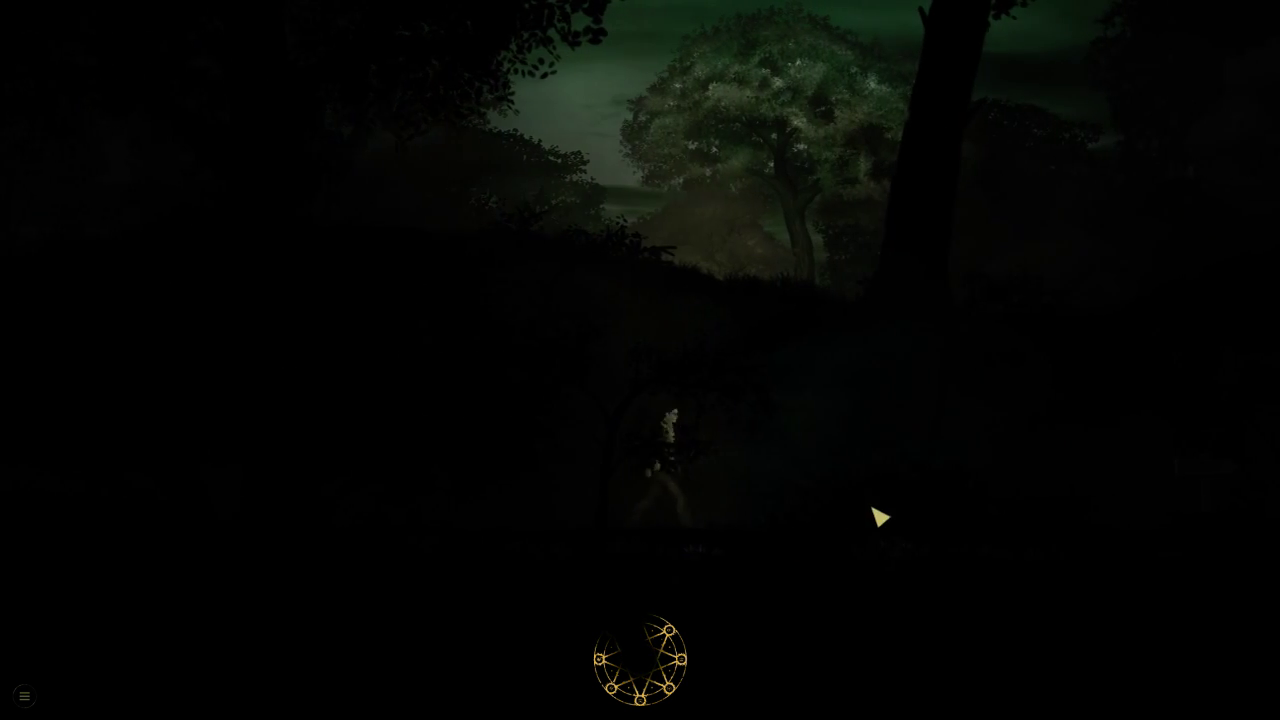
click(1150, 510)
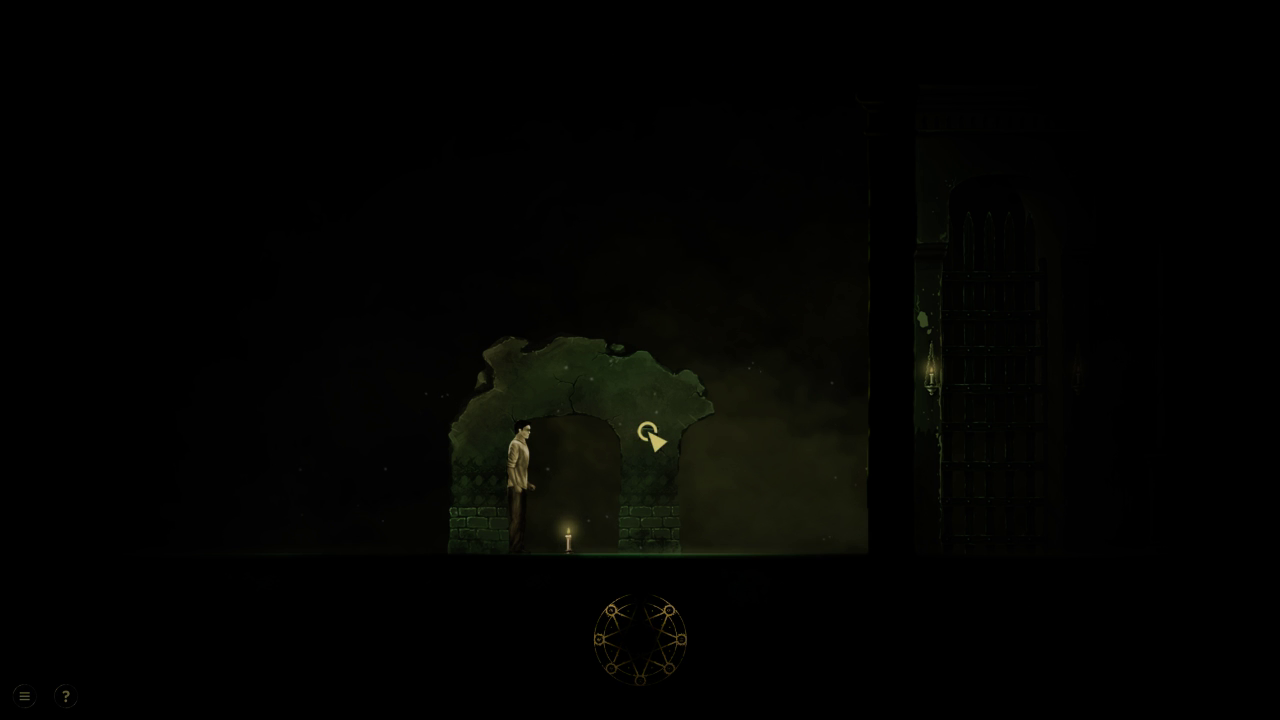
Walk right past the broken arch and iron gate into the candlelit temple courtyard
click(650, 435)
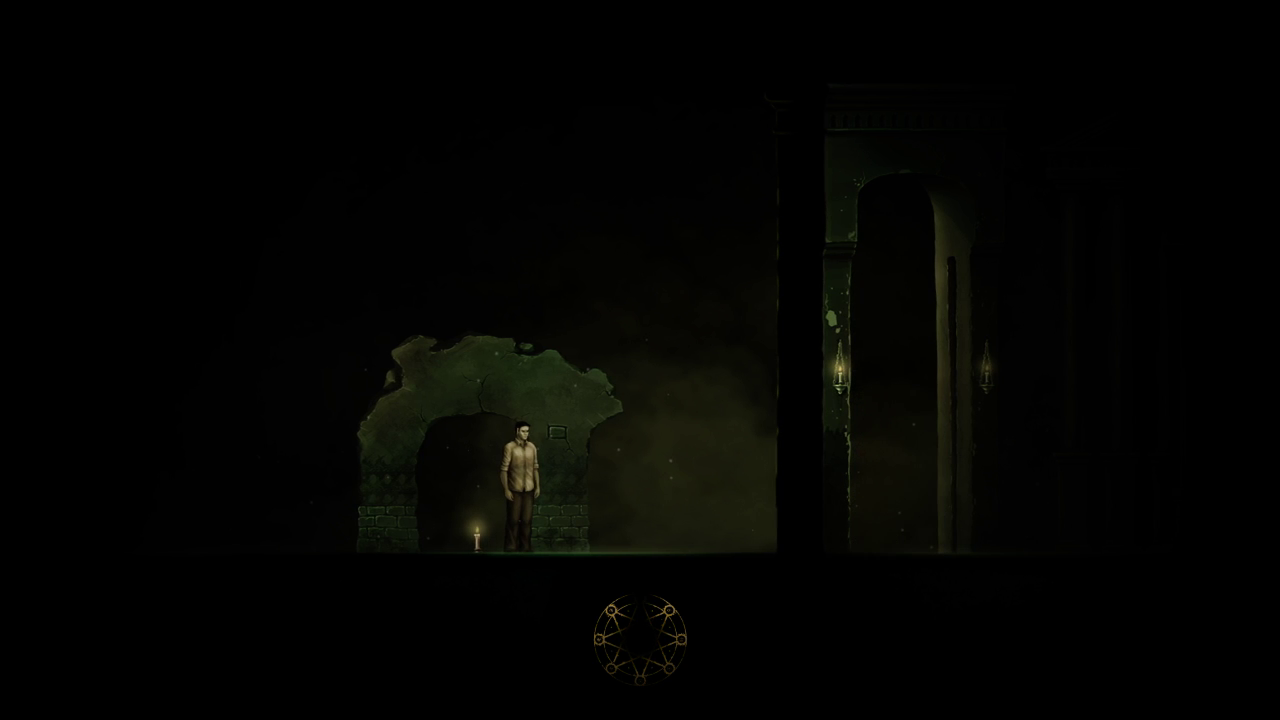
click(860, 458)
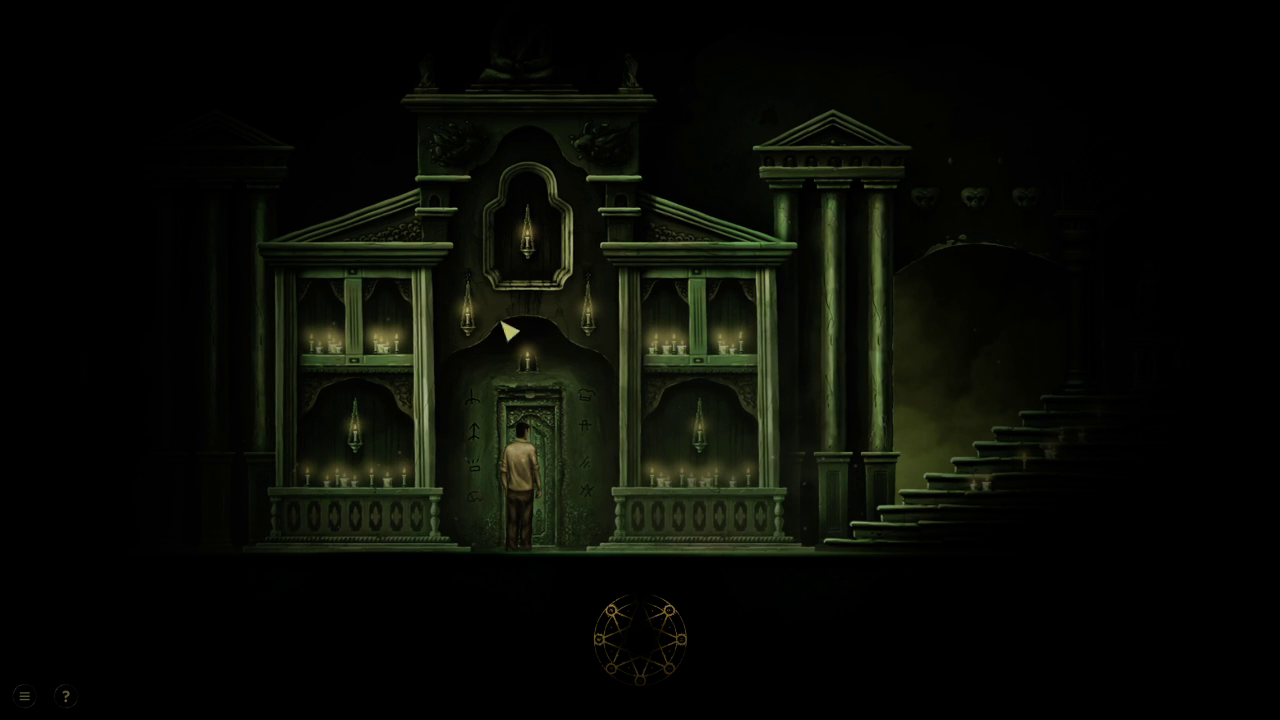
Walk to the balustrade and climb the altar stairs, where the fanged creature emerges
click(672, 518)
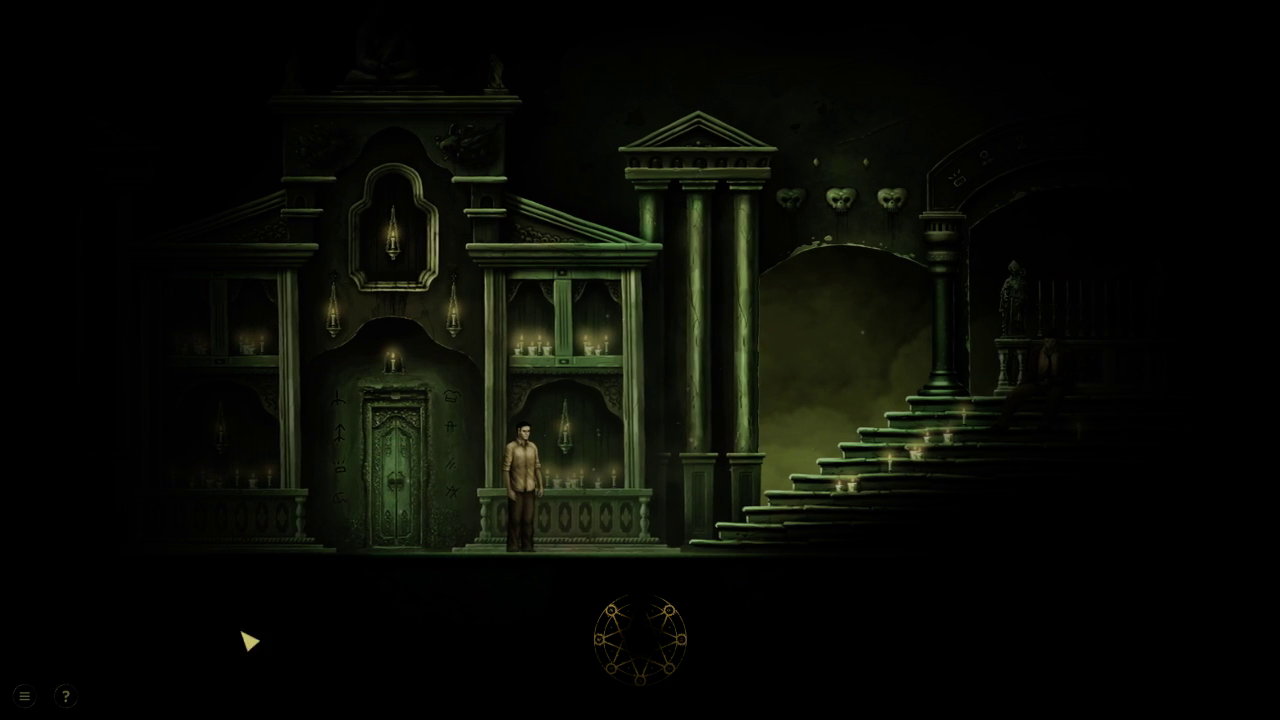
click(778, 483)
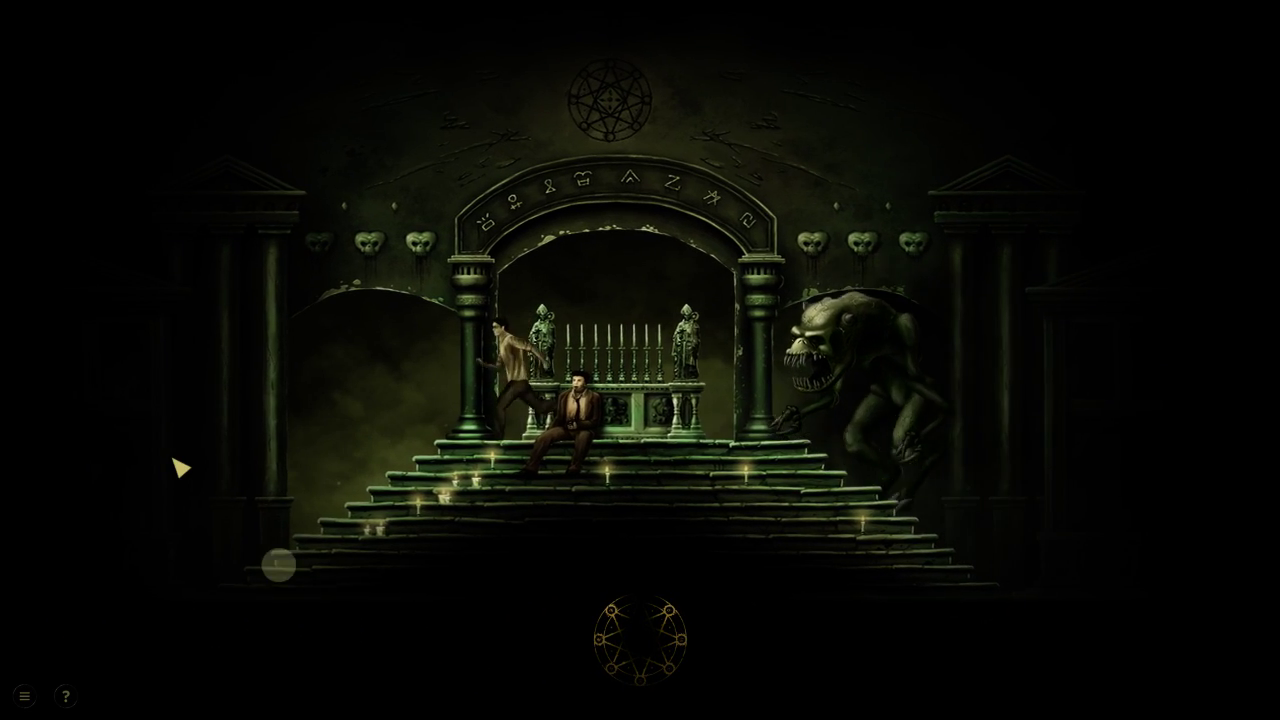
Retreat left down the altar stairs to the crumbling archway by the iron gate
click(180, 468)
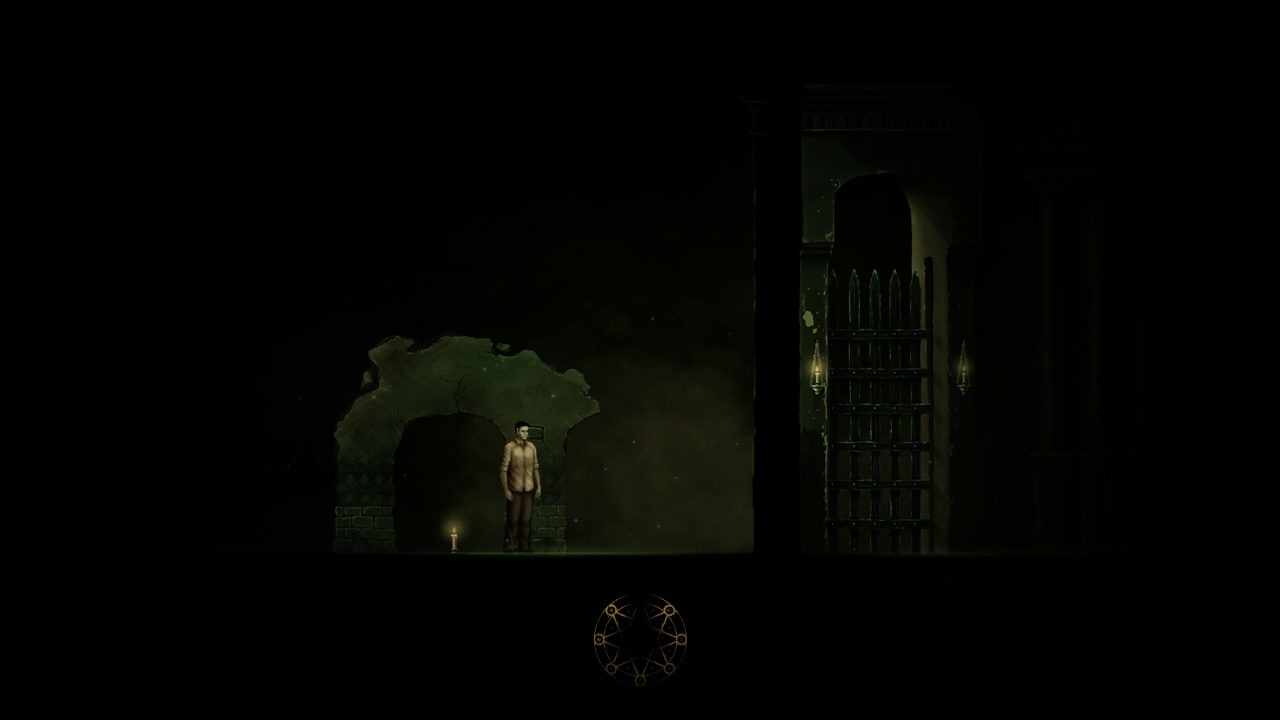
Run toward the candlelit shrine, flee the monster, then head back toward the gateway
click(1052, 527)
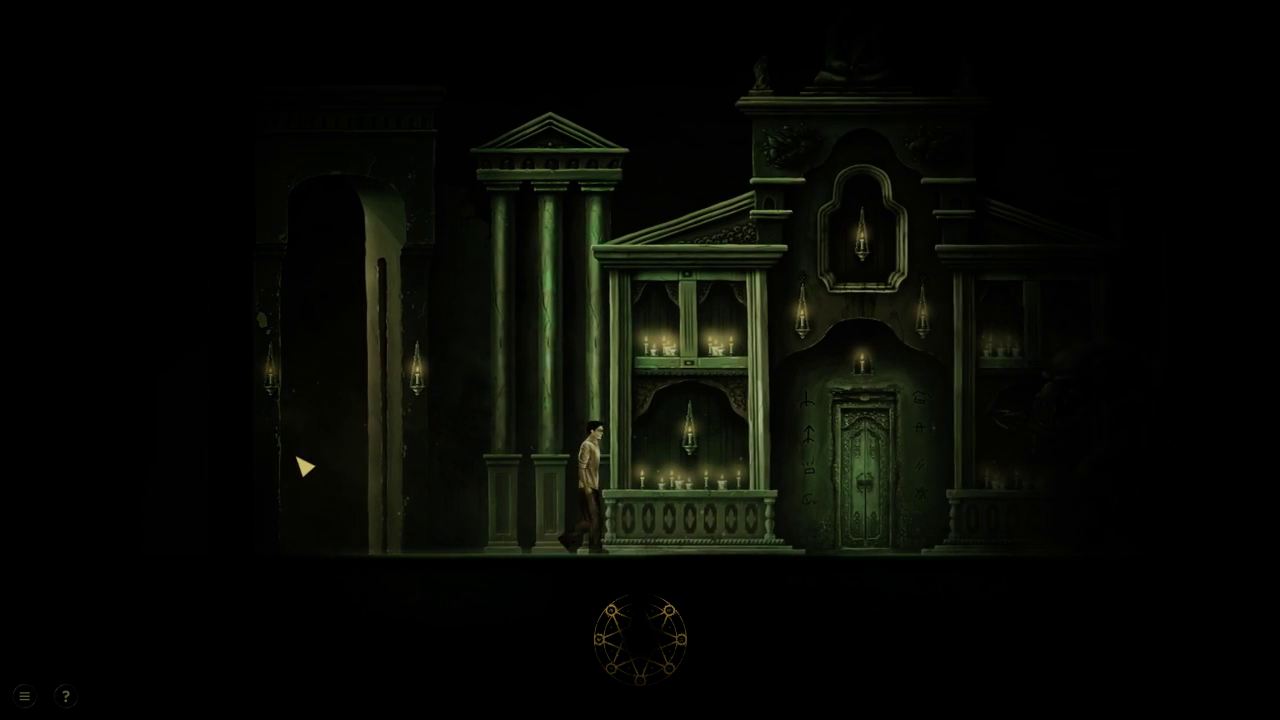
click(290, 470)
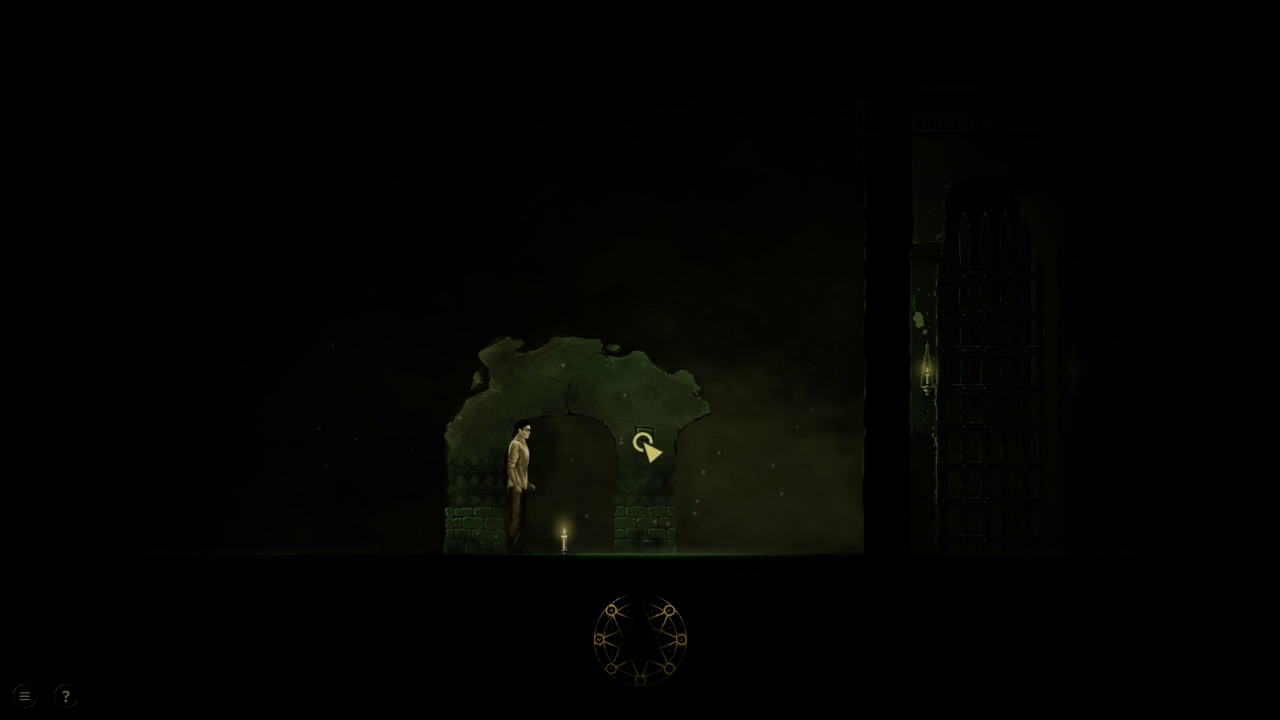
click(641, 441)
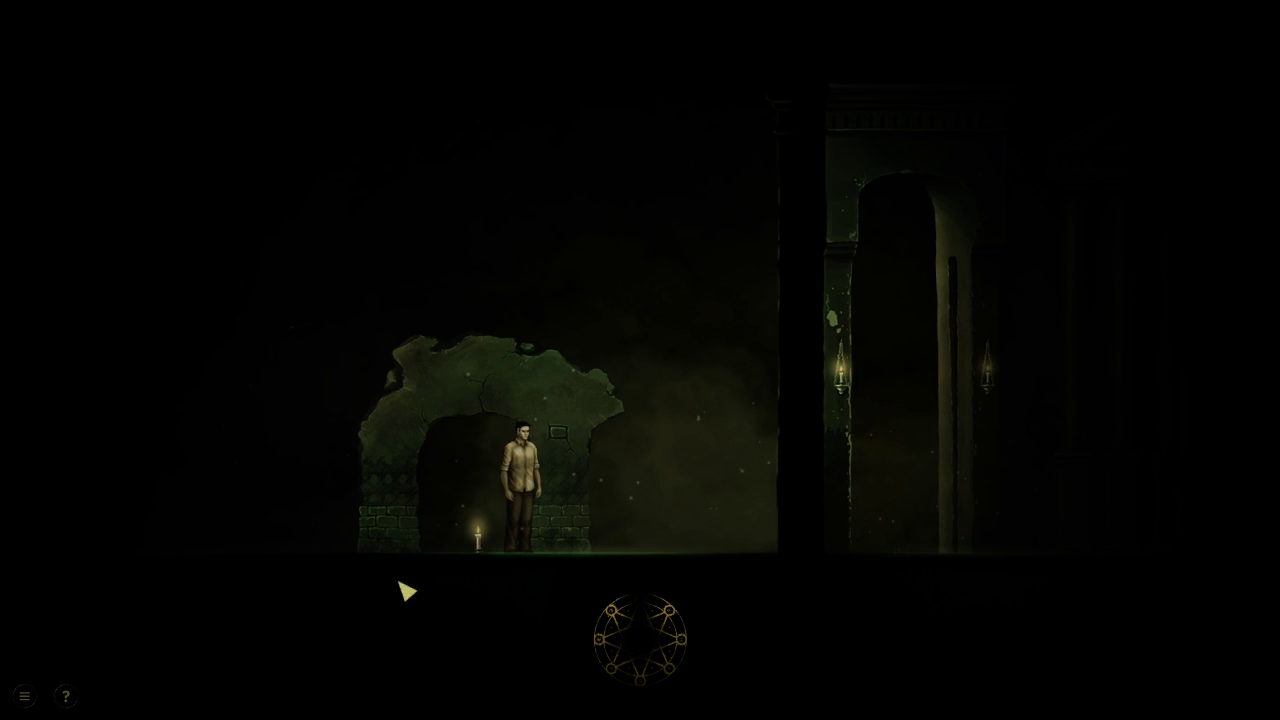
click(978, 500)
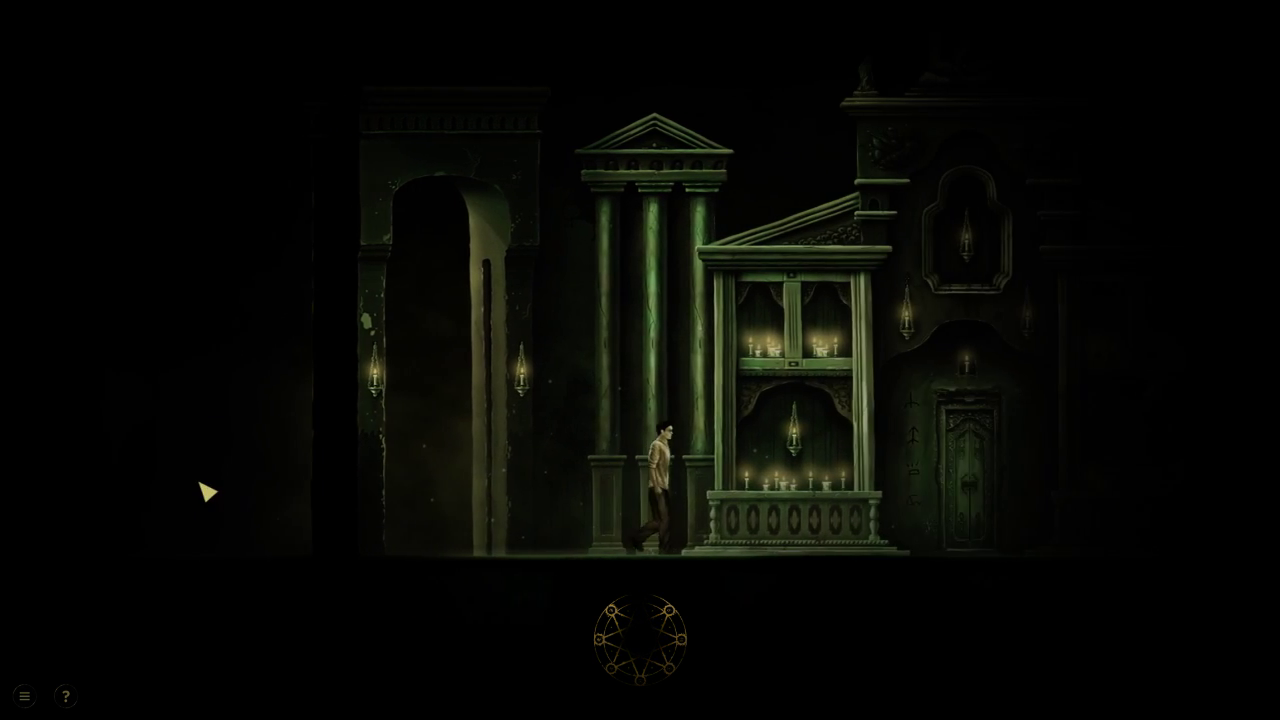
Evade the fanged creature by running between the broken arch and the shrine columns
click(184, 513)
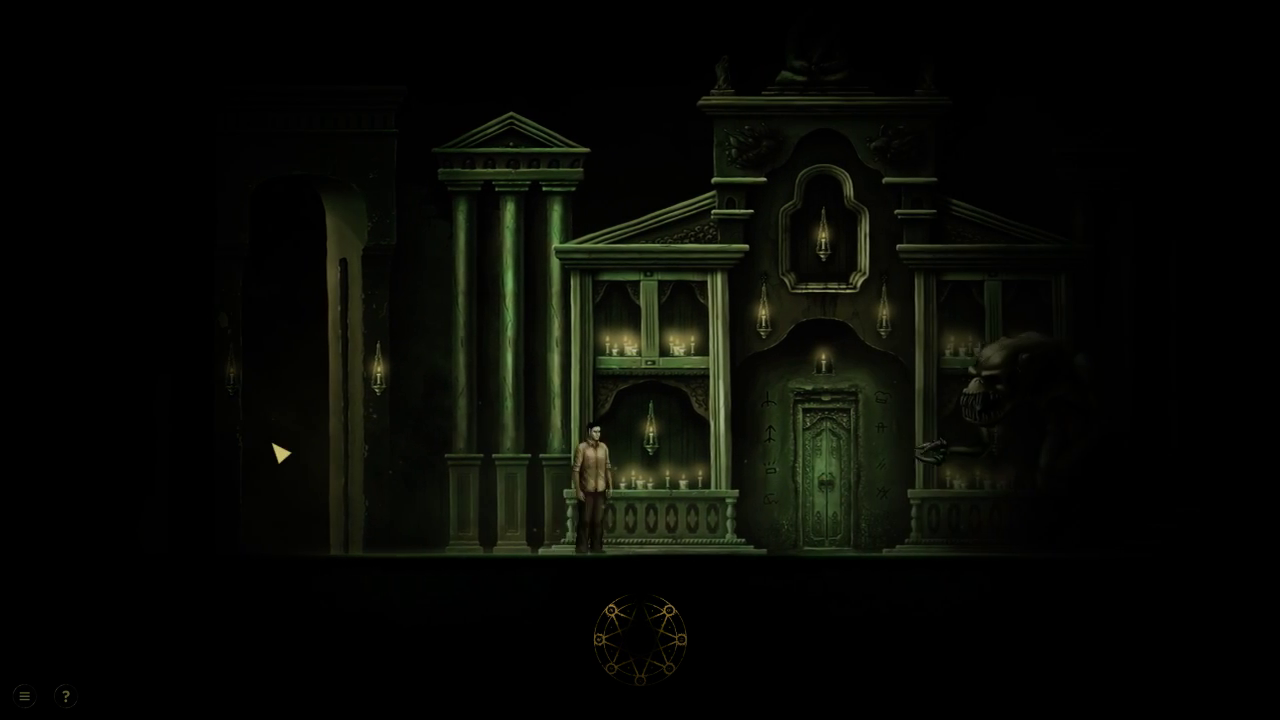
click(280, 455)
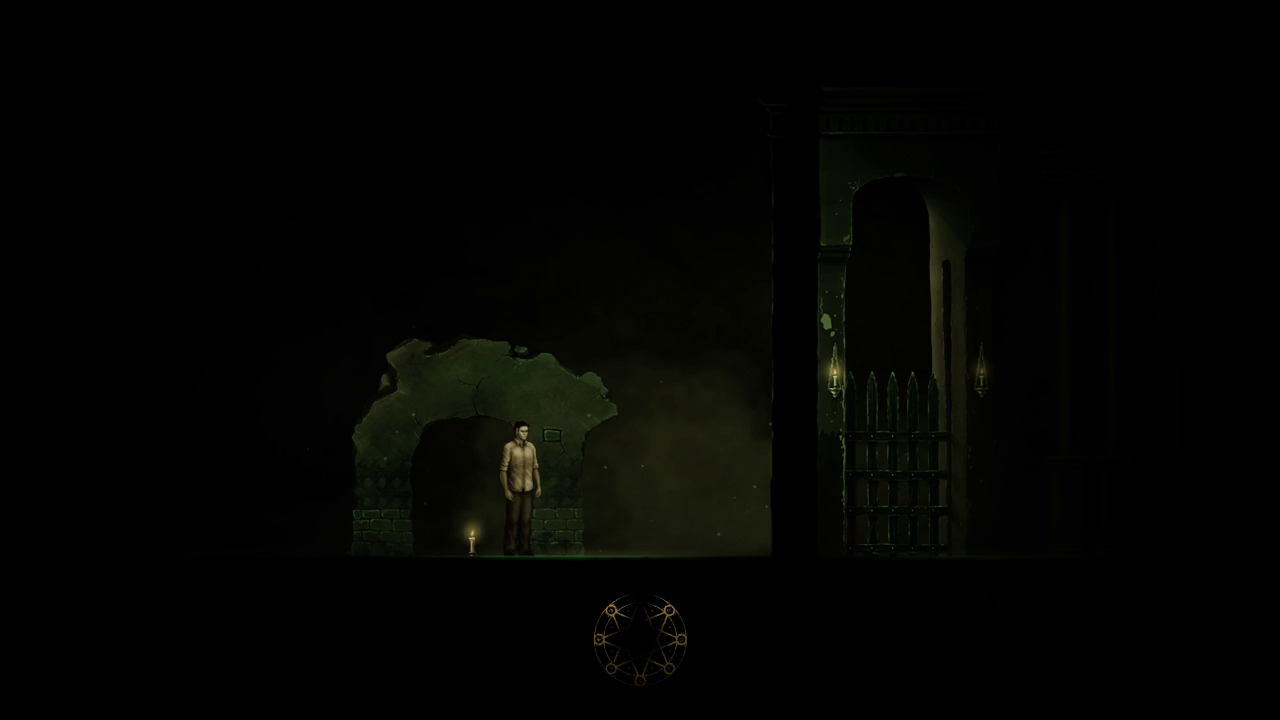
click(1110, 503)
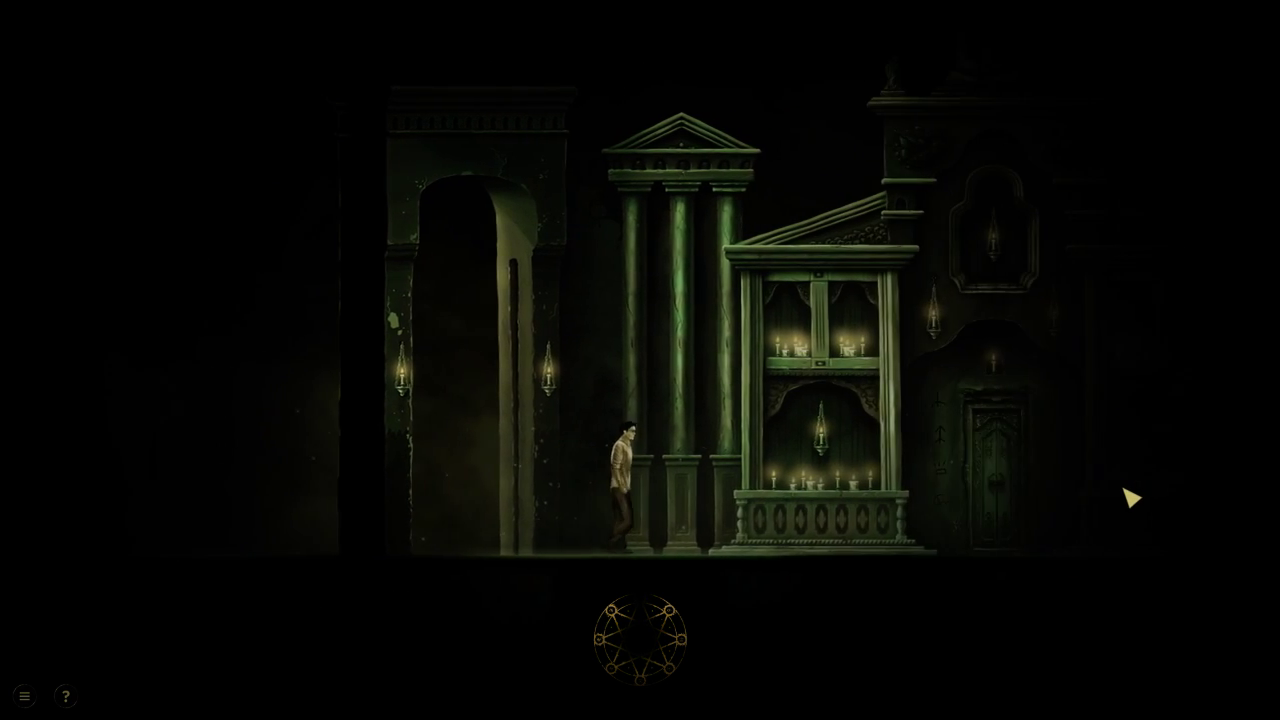
click(443, 470)
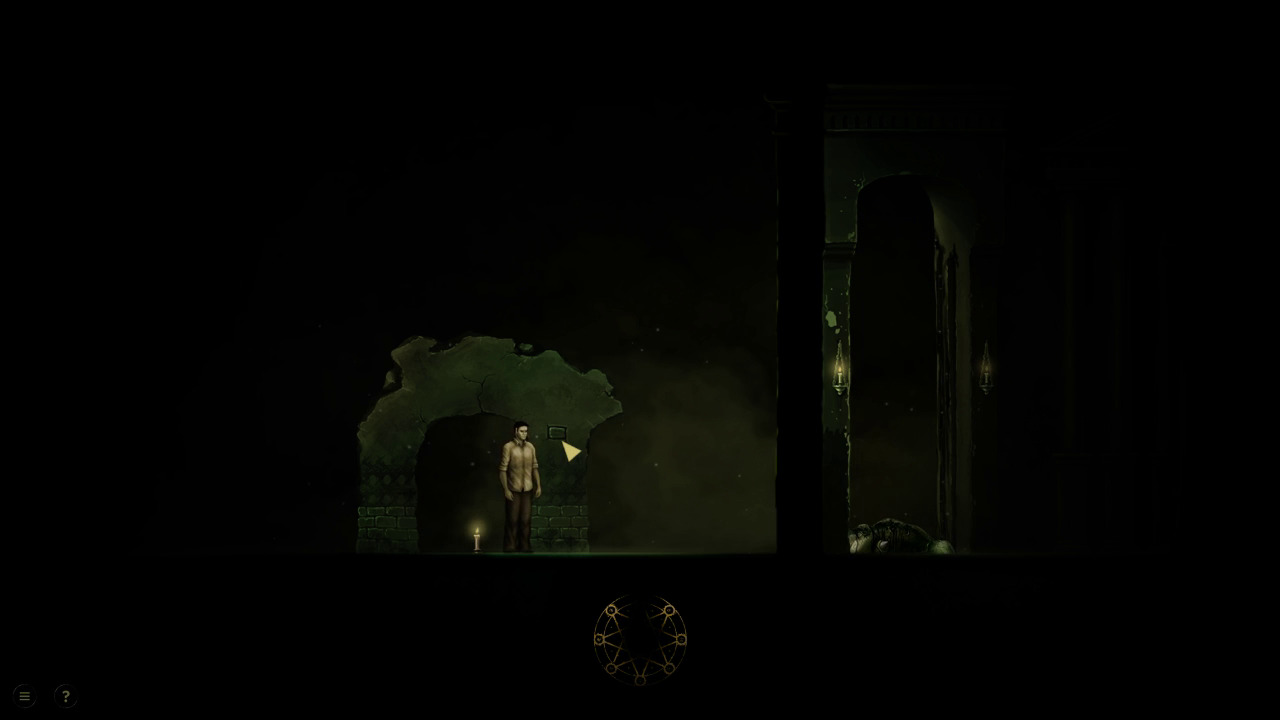
Pass the opened gateway, descend the altar stairs to the shelves, then climb back up
click(1003, 464)
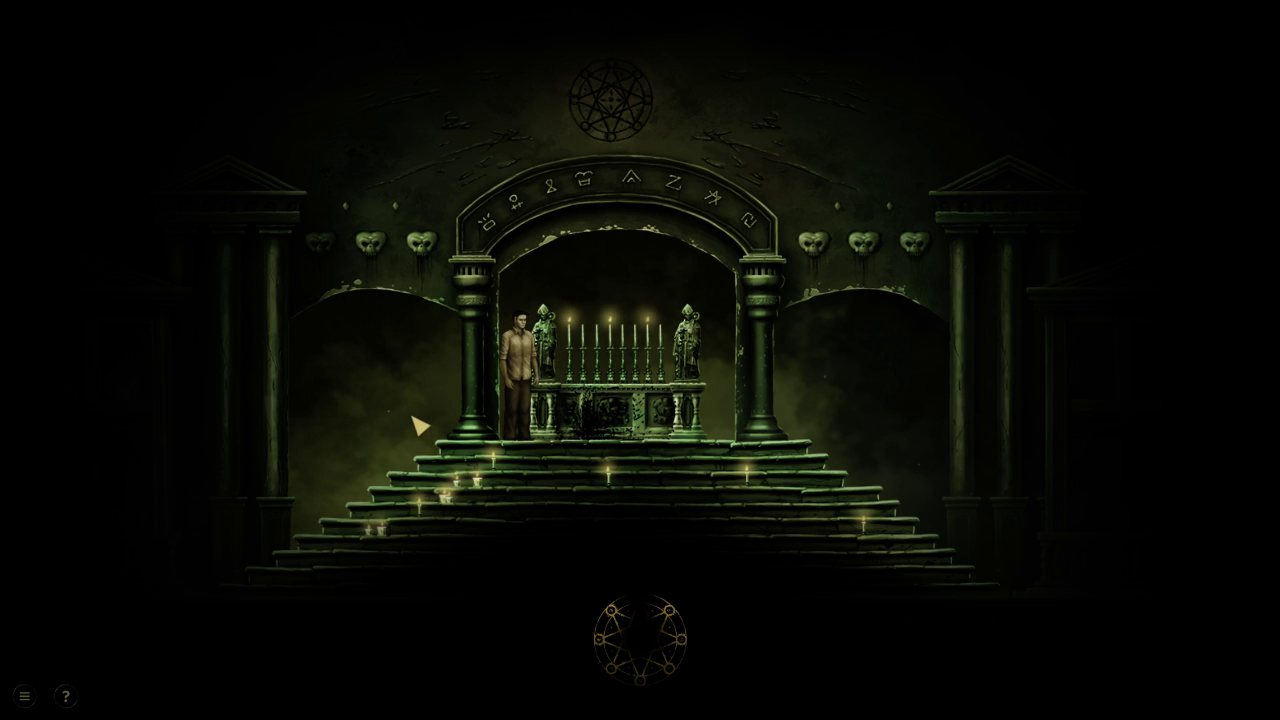
click(418, 438)
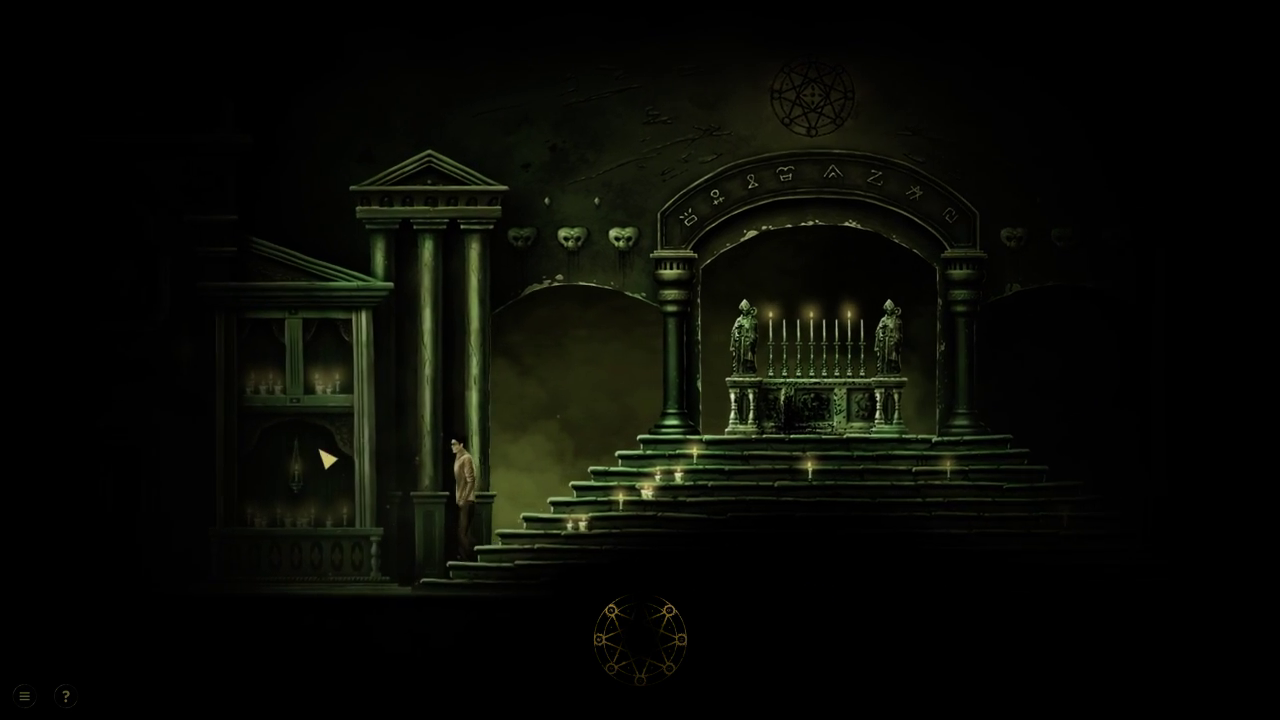
click(354, 462)
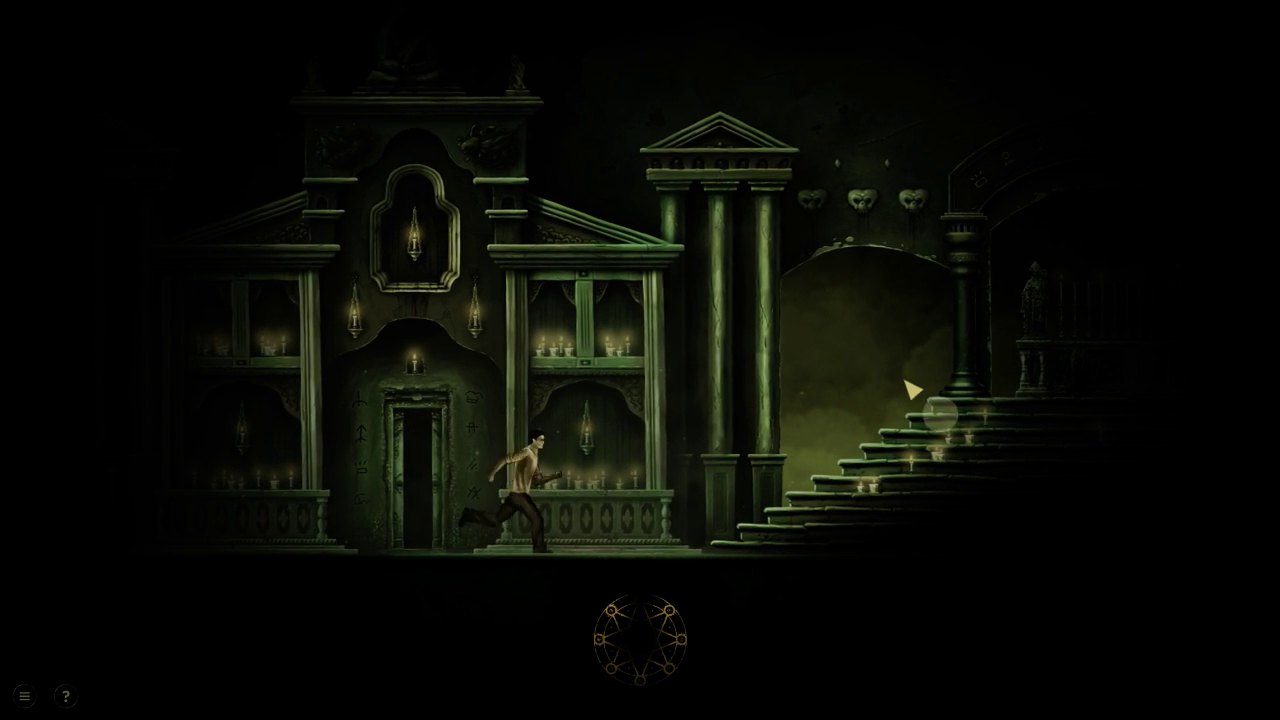
click(912, 390)
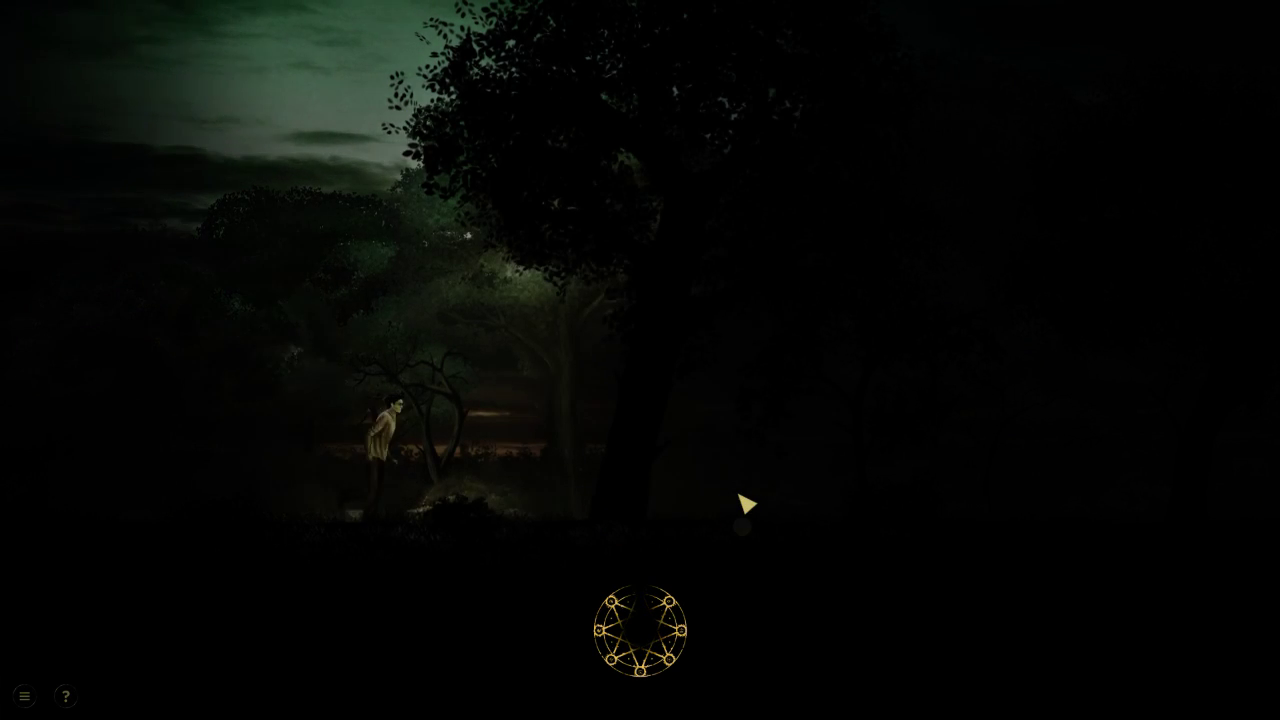
Walk through the woods past the car to the utility pole and shack door
click(745, 503)
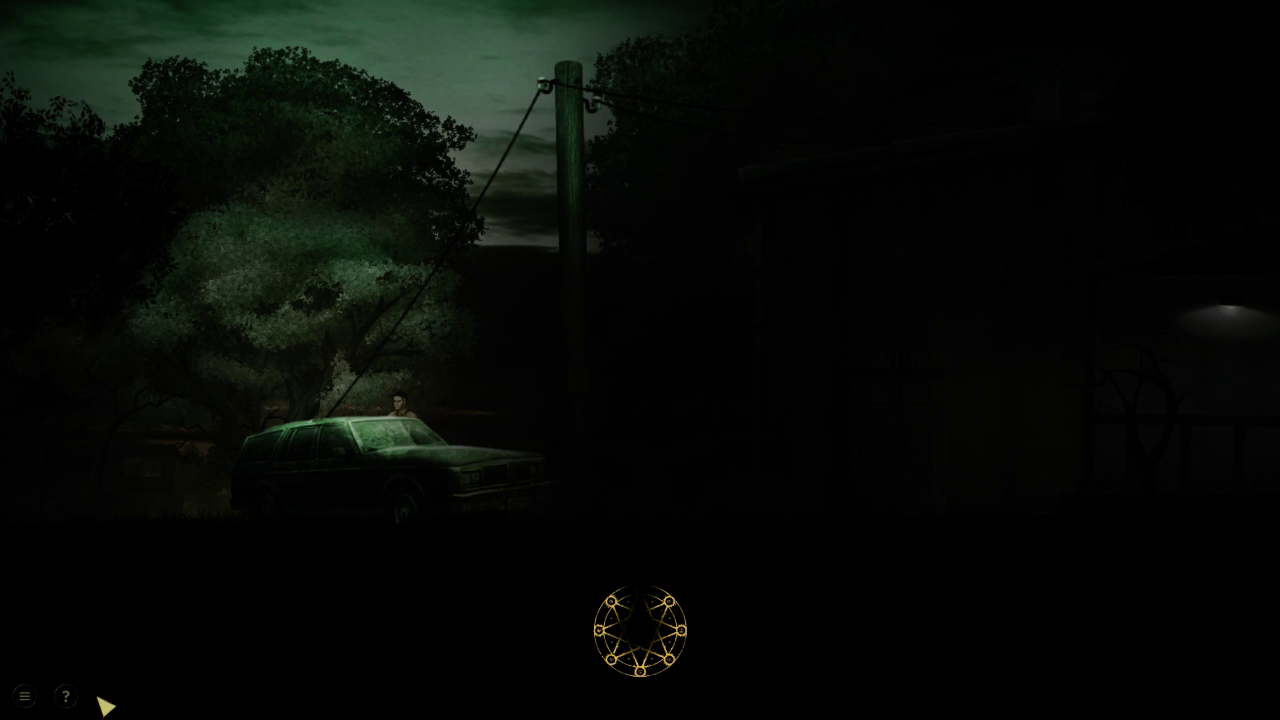
click(588, 382)
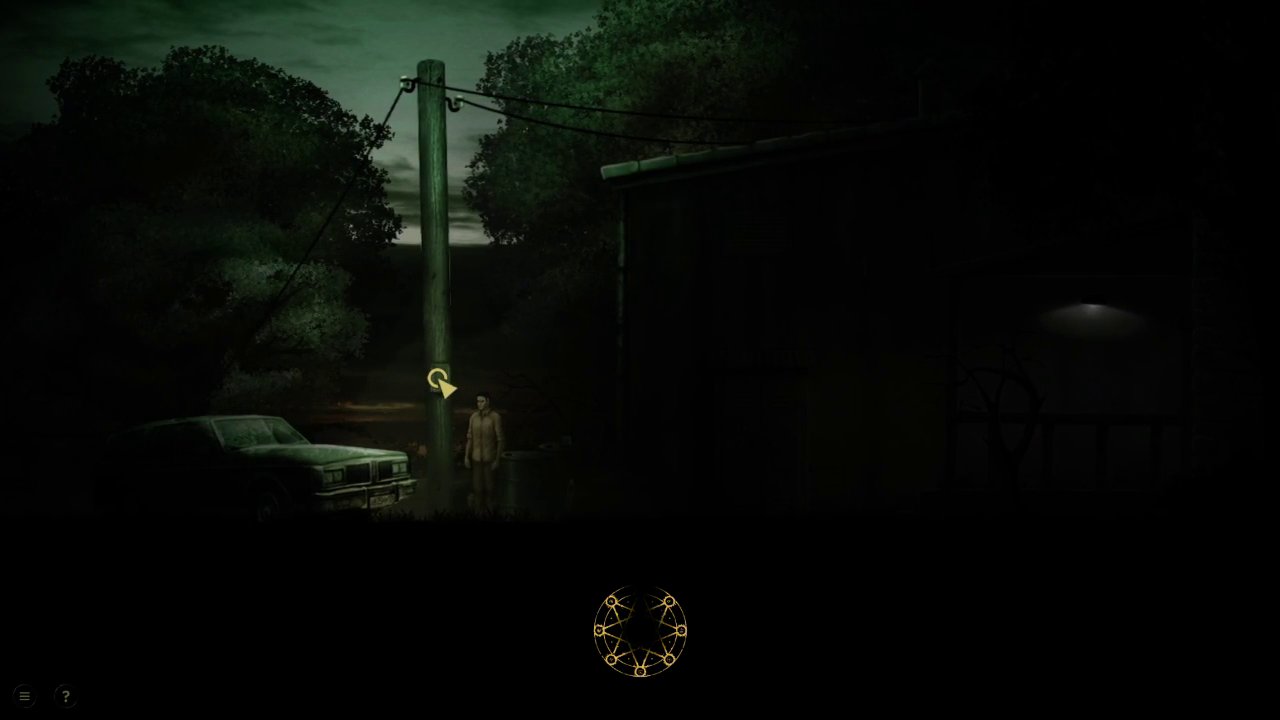
click(690, 430)
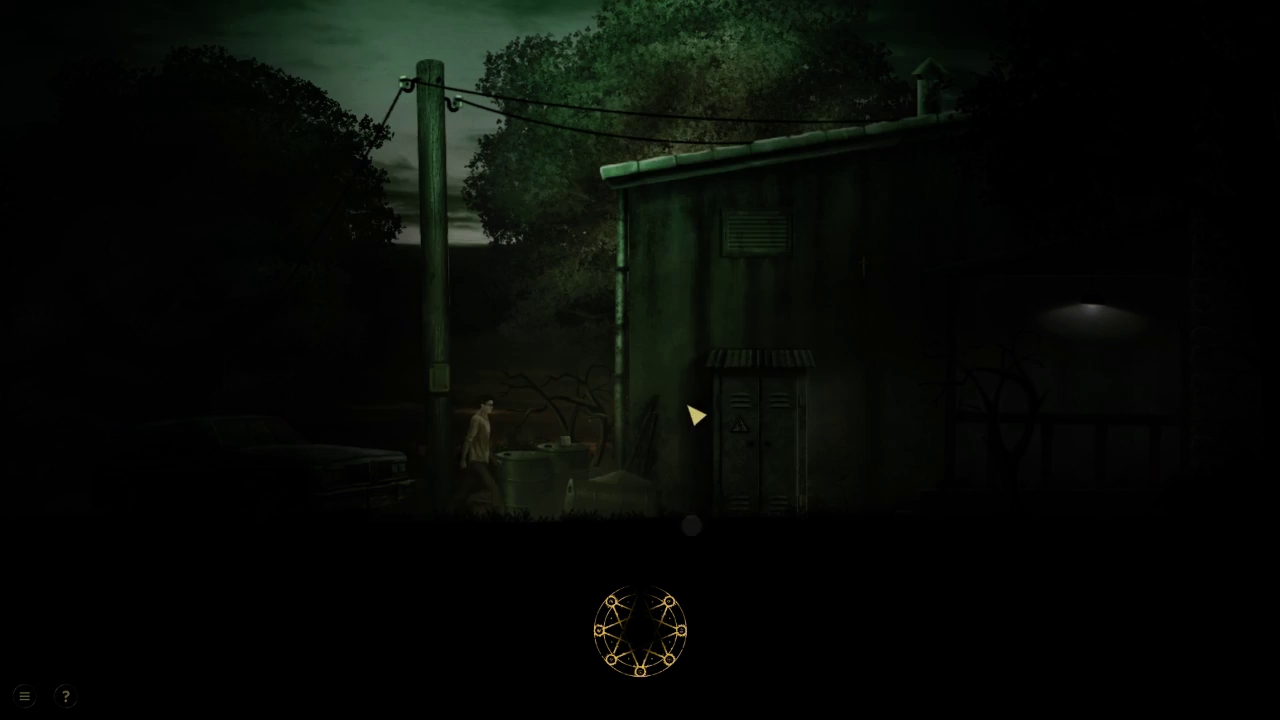
Pick up the hammer from the lit porch by the cross, then head inside
click(66, 695)
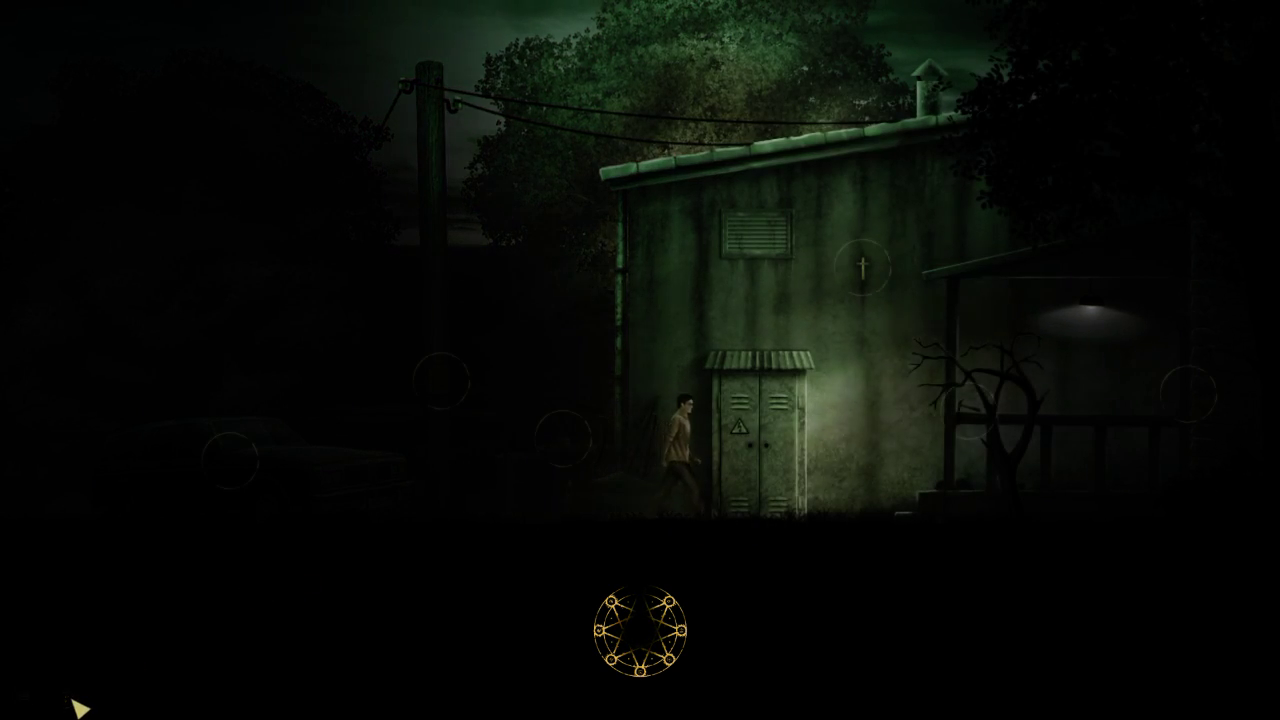
click(862, 268)
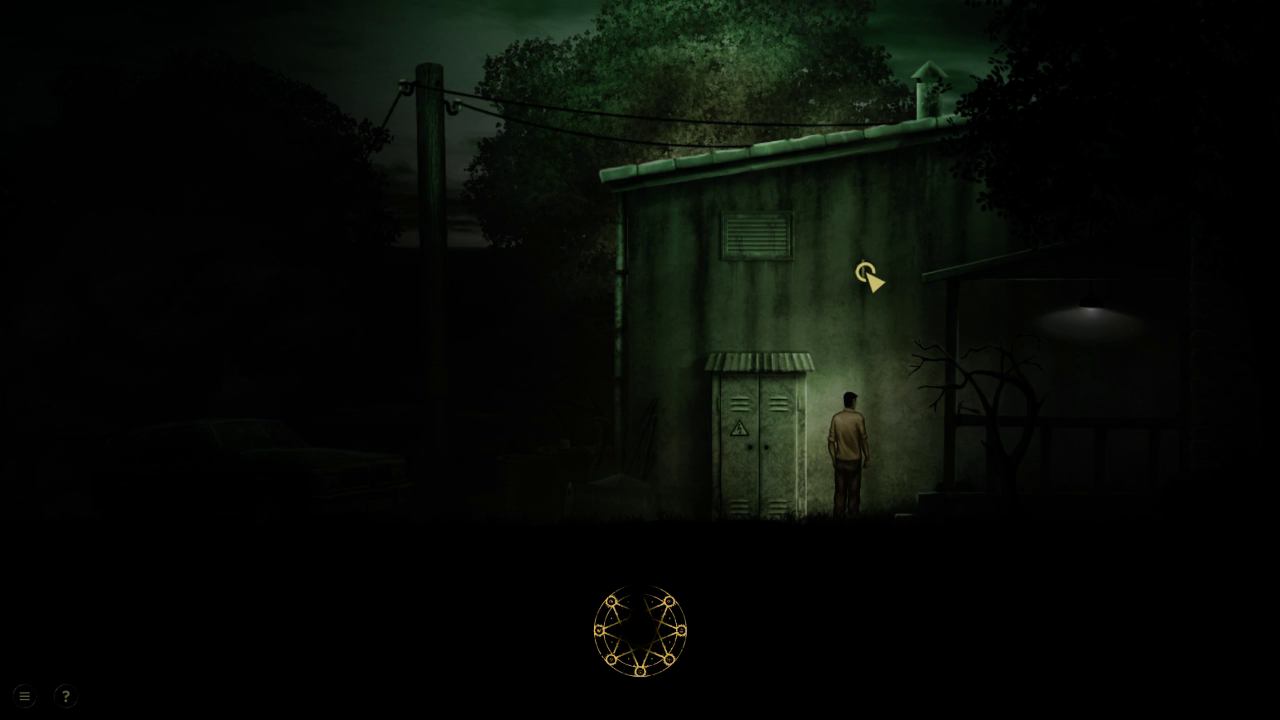
click(982, 396)
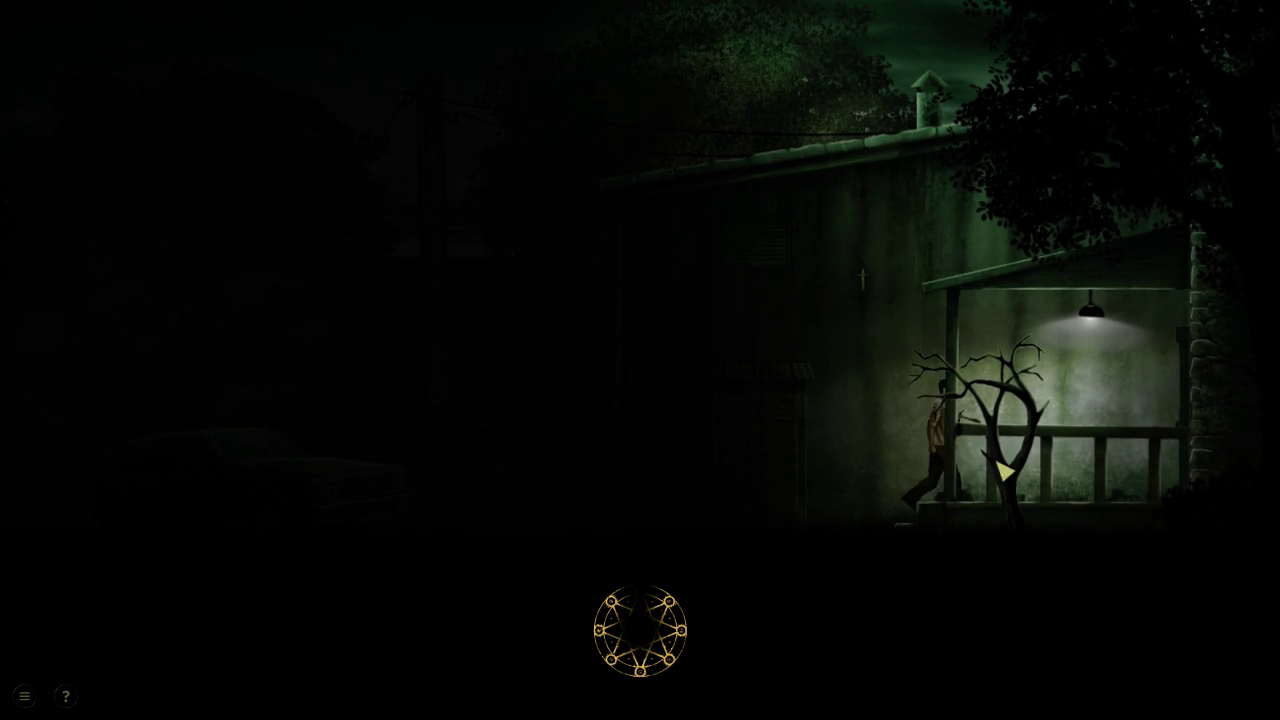
click(862, 290)
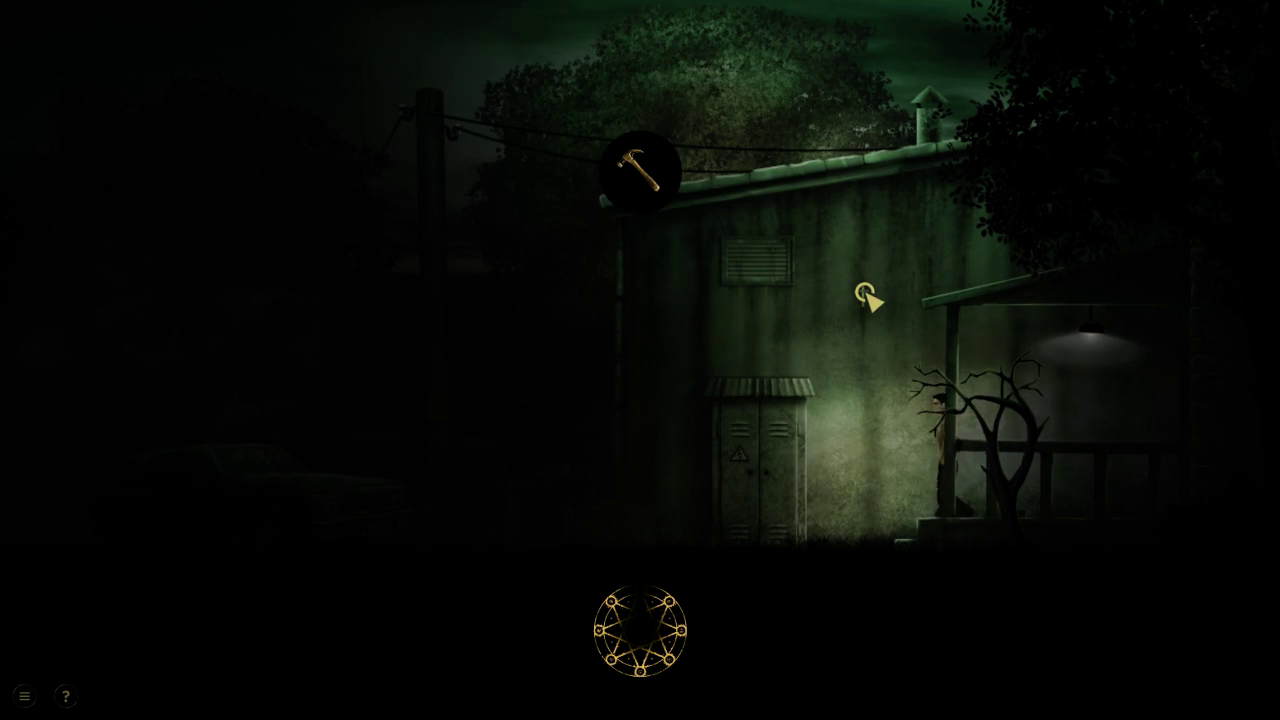
click(1100, 428)
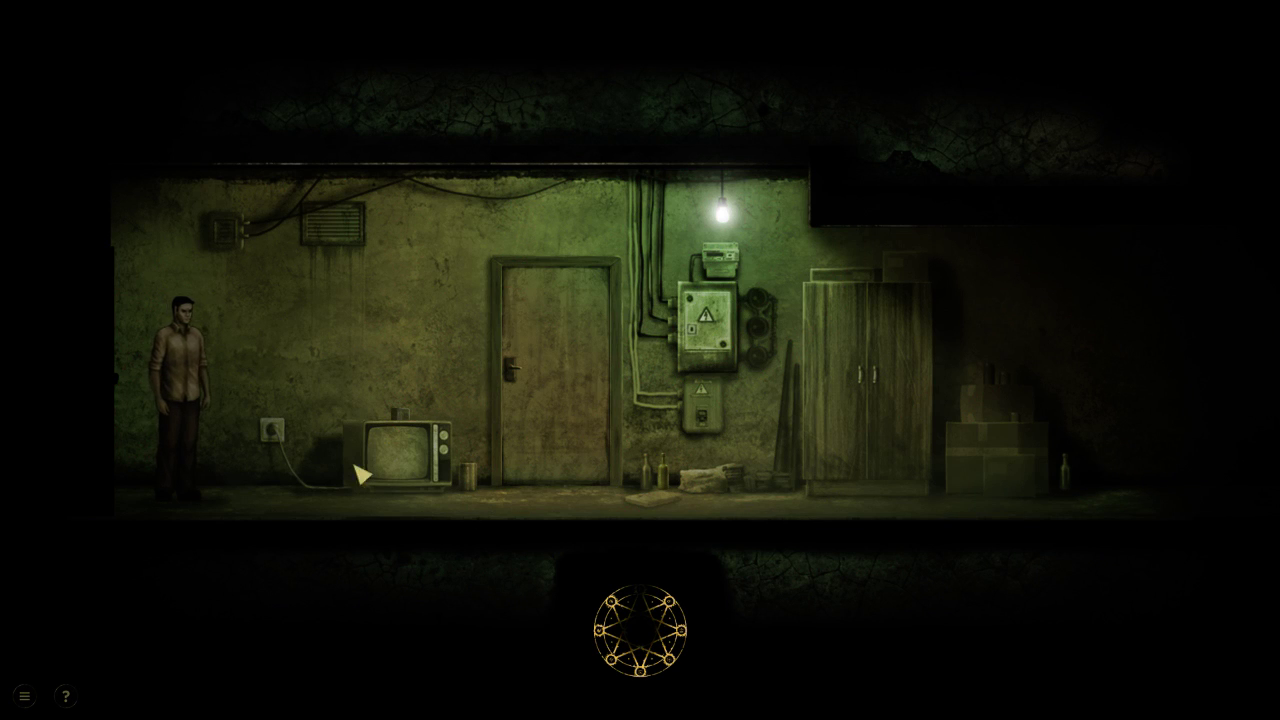
Gather the lettered block and bottle by the old TV, wall socket and floor
click(390, 420)
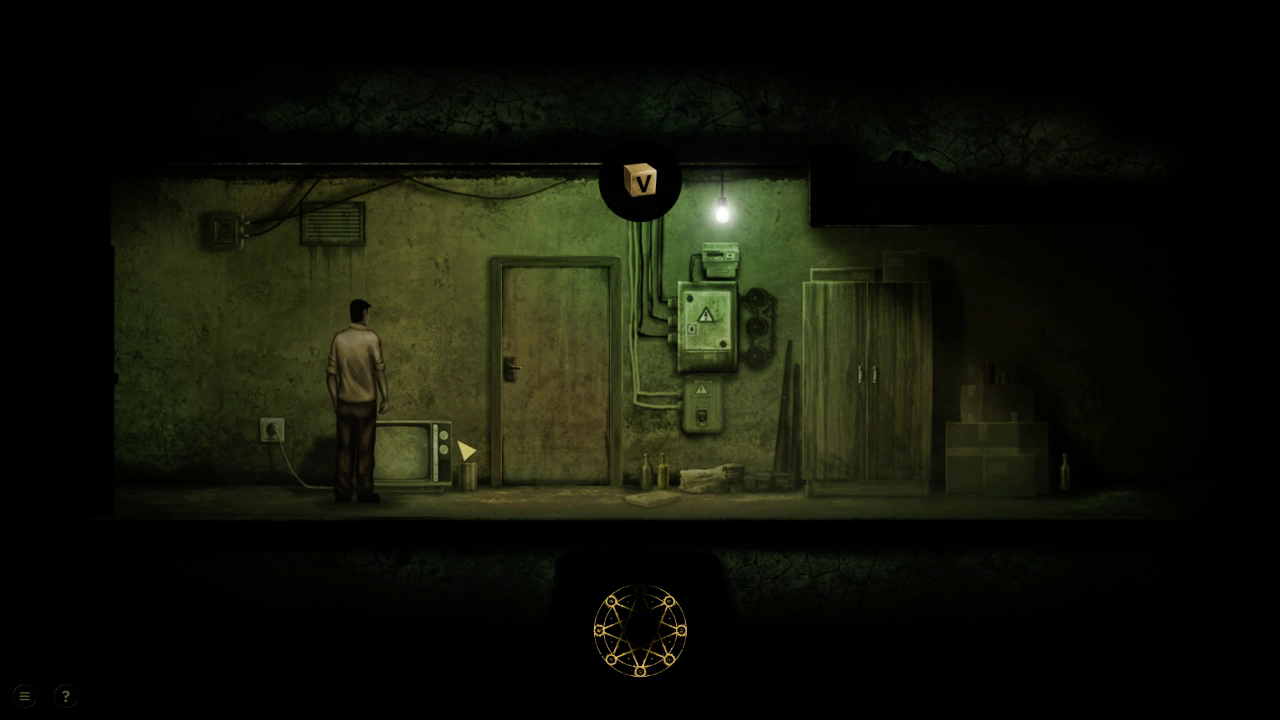
click(274, 438)
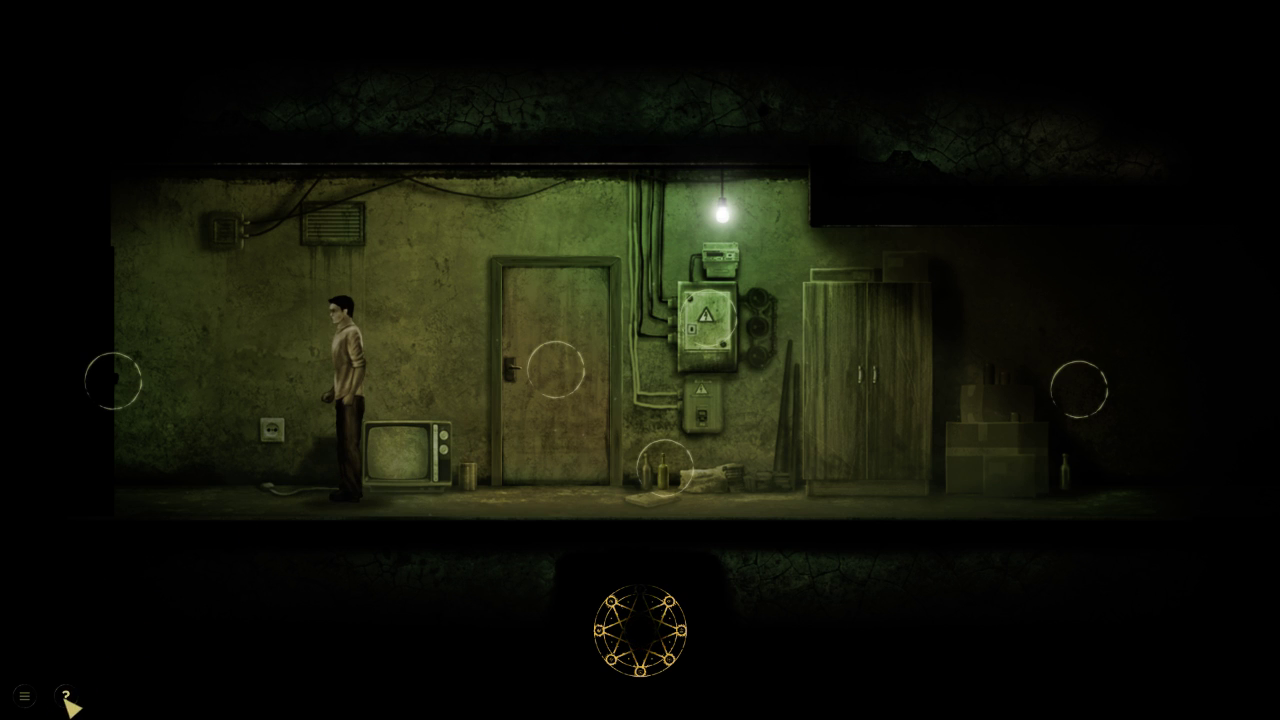
click(662, 478)
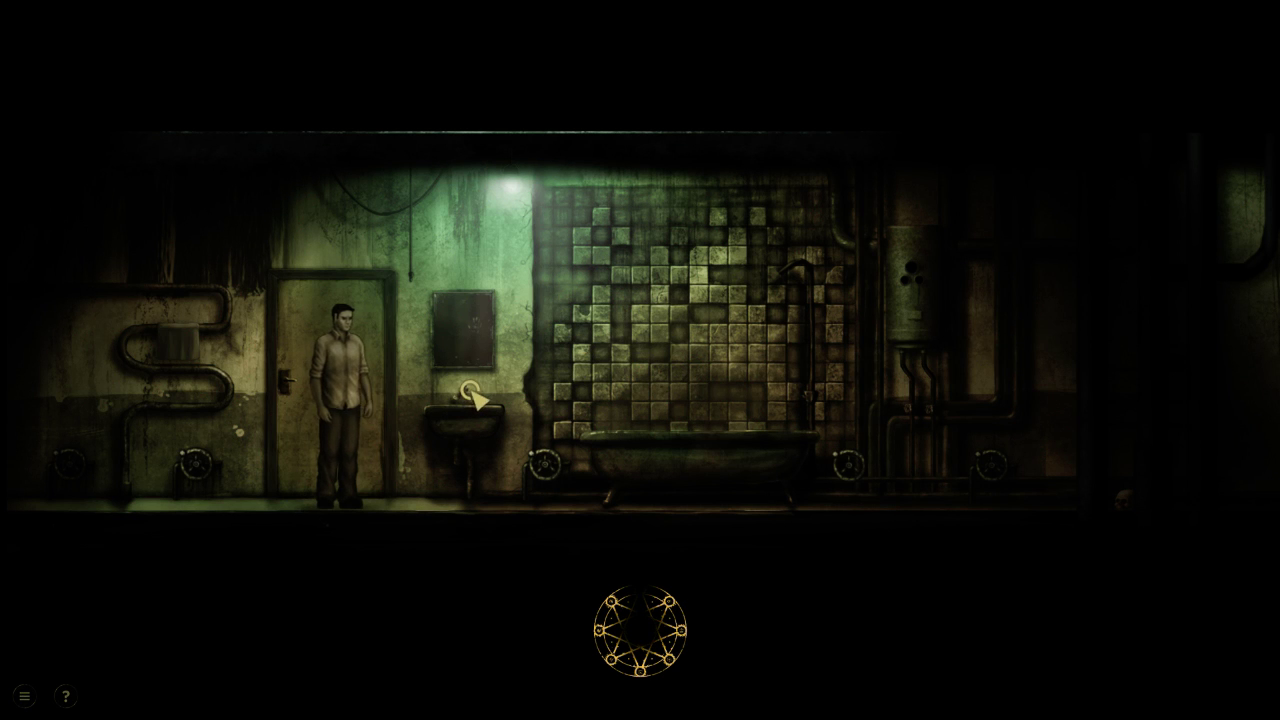
Try turning each bathroom valve by the tub, the door and the pipes
click(478, 428)
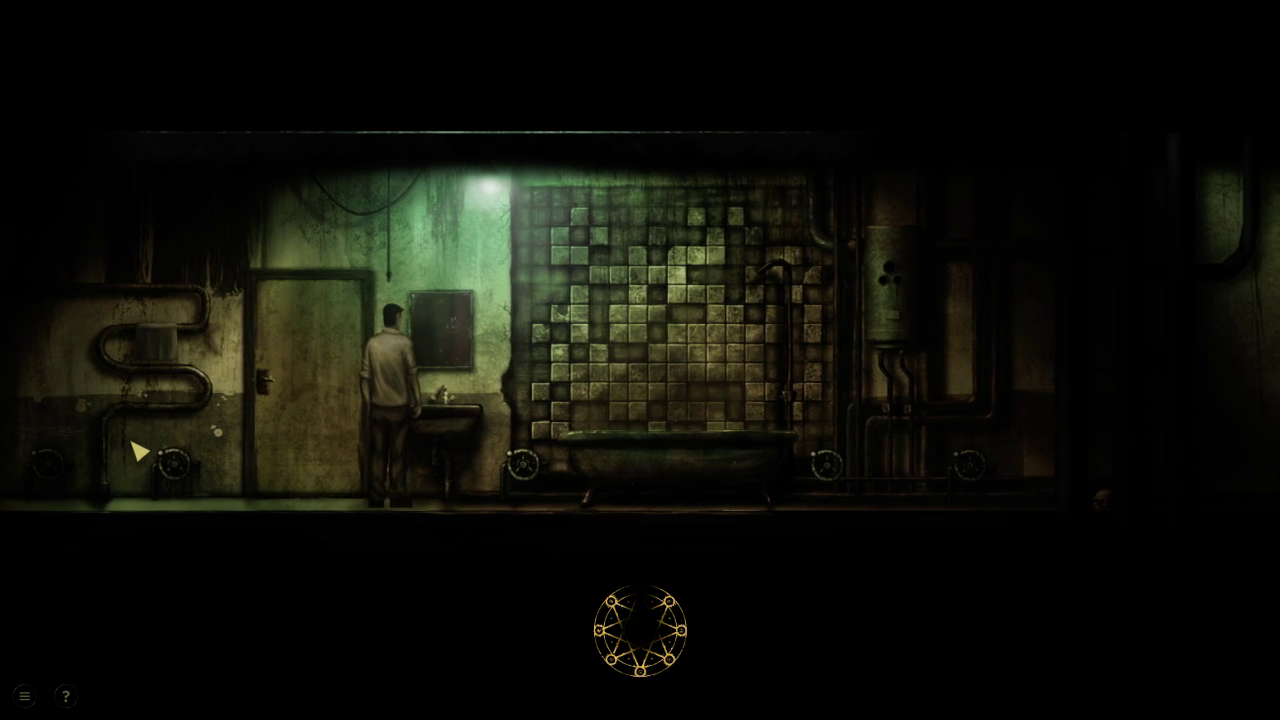
click(516, 458)
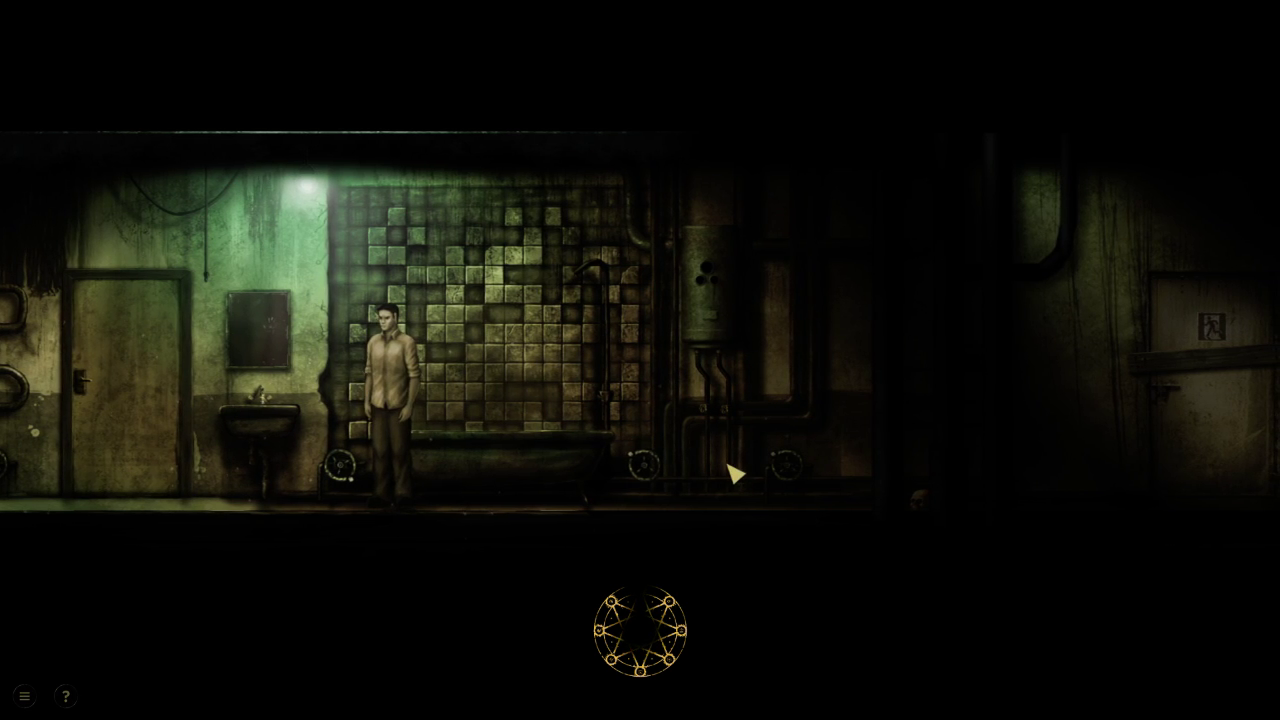
click(17, 501)
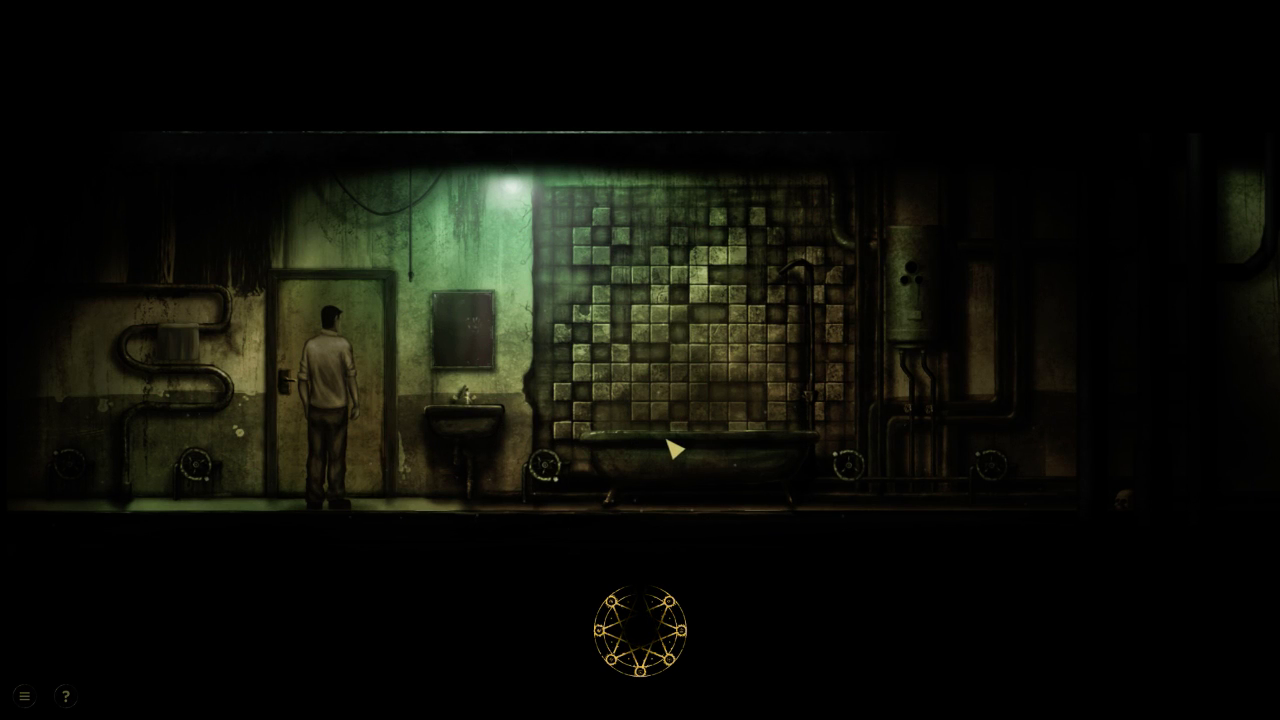
click(664, 485)
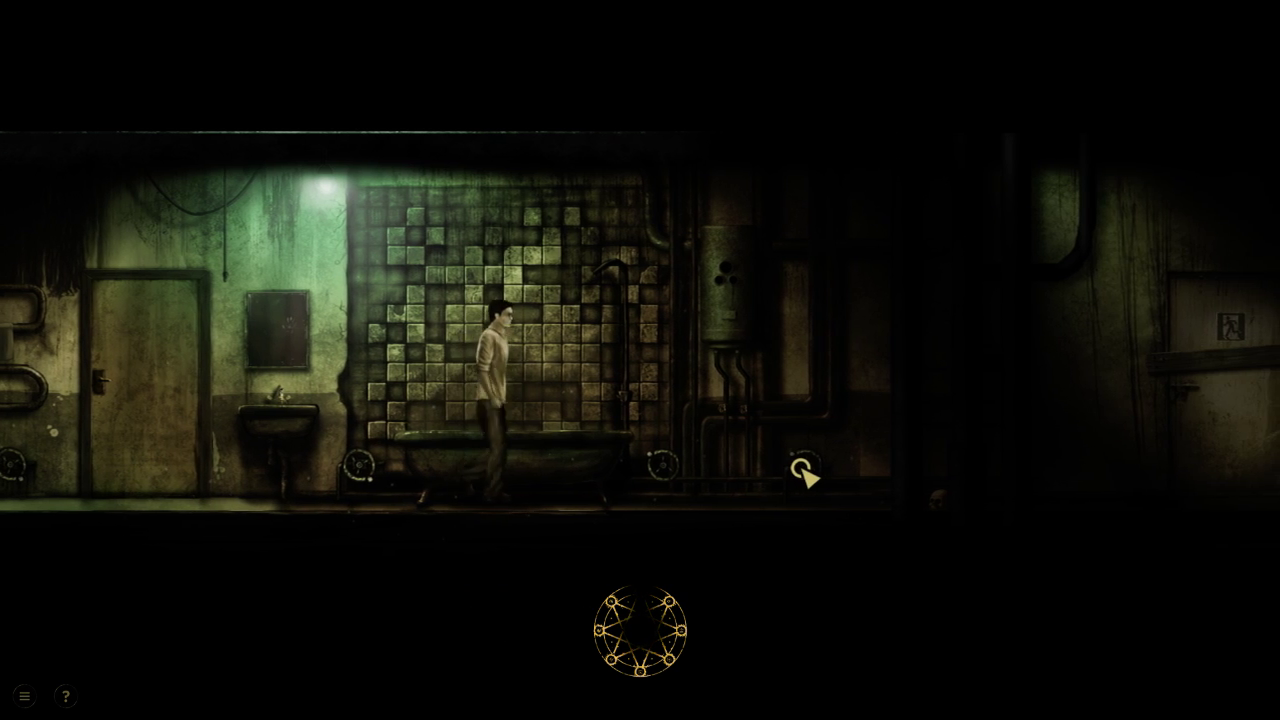
click(805, 472)
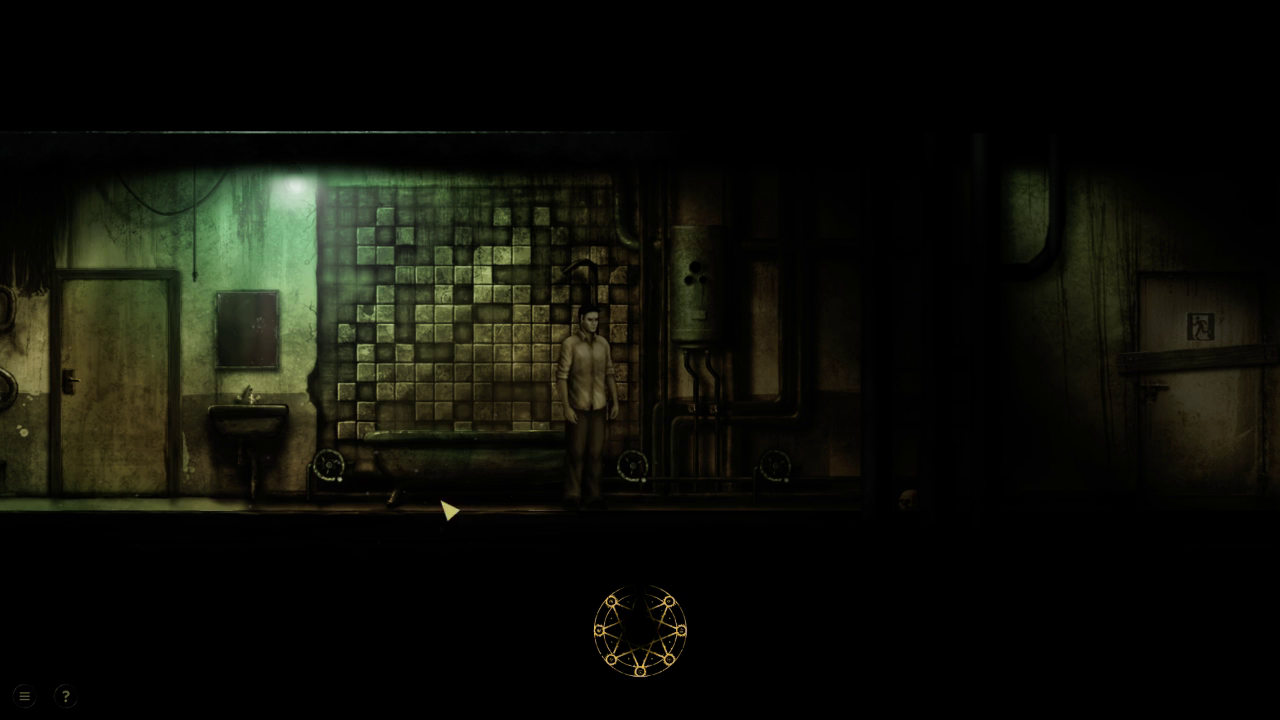
click(130, 493)
click(40, 500)
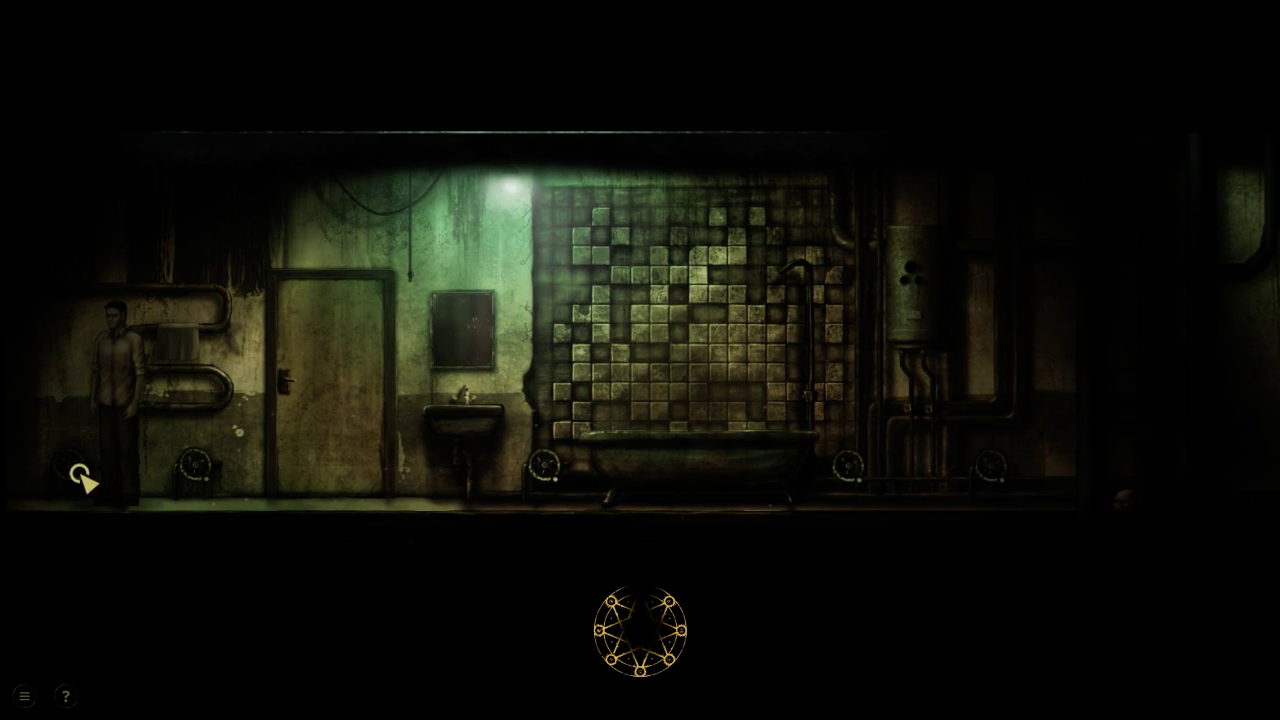
click(157, 475)
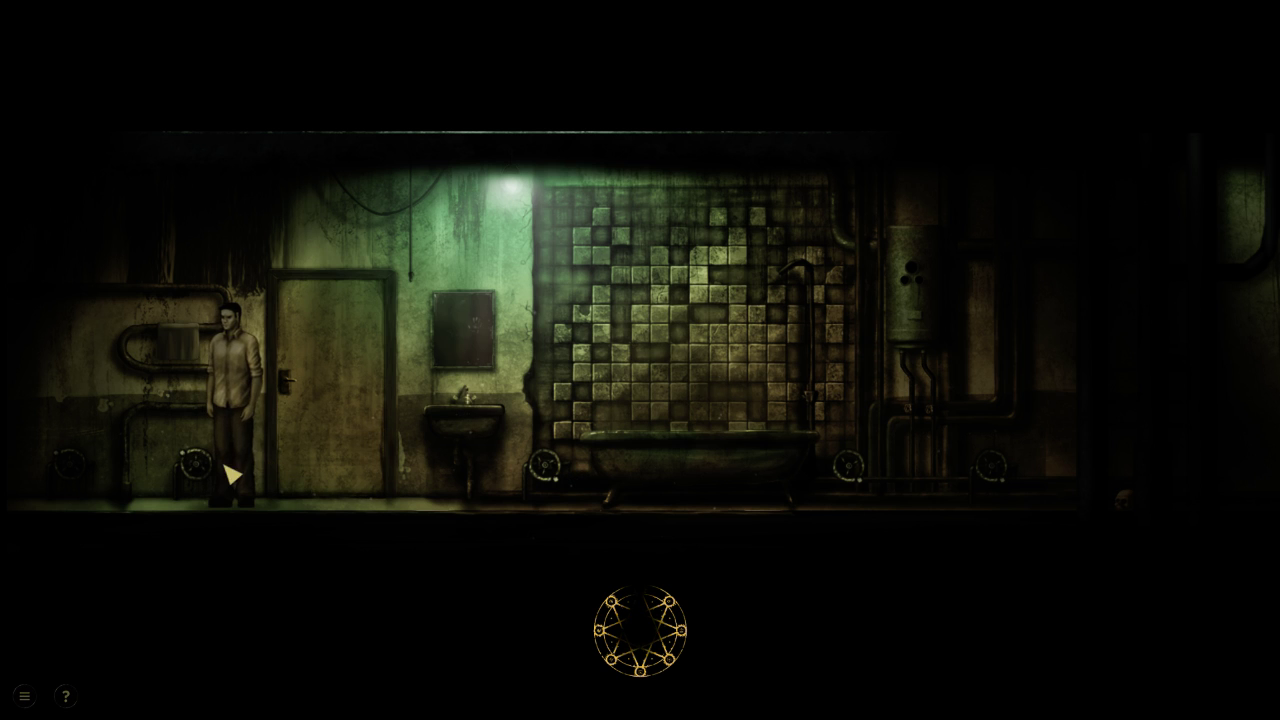
click(225, 475)
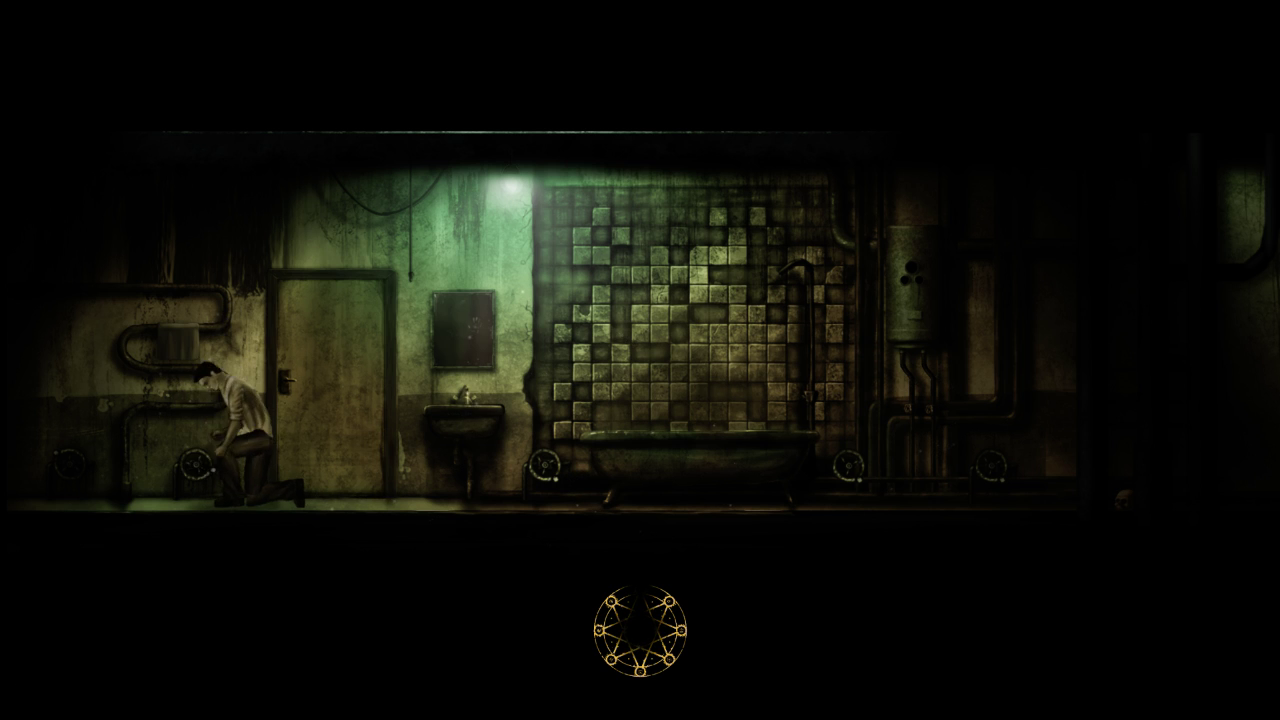
click(978, 478)
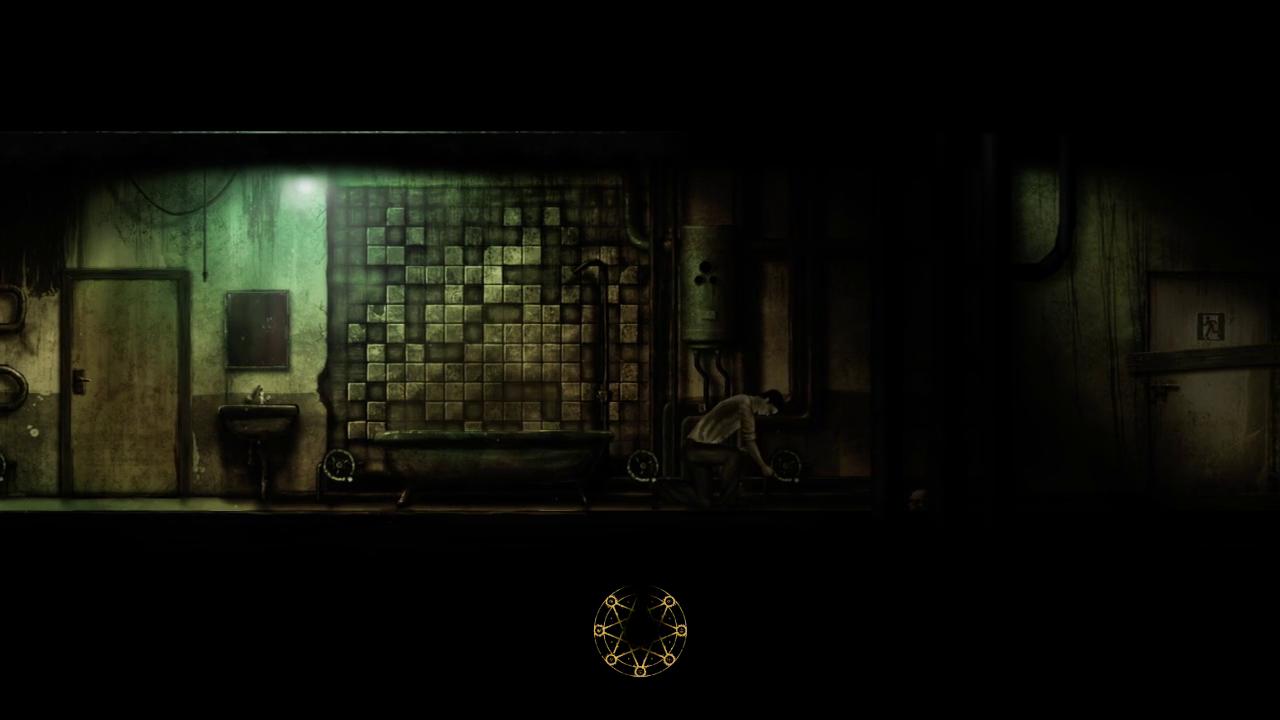
click(626, 478)
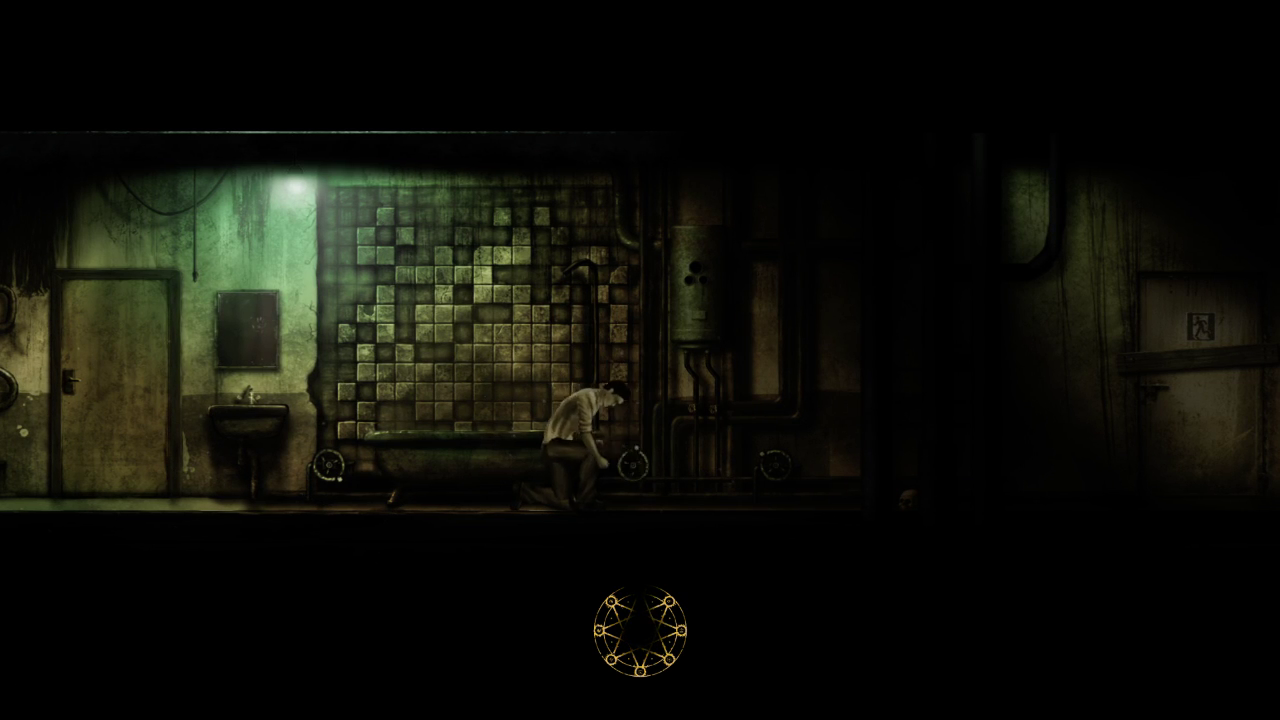
Smash the dark corridor door with the hammer to reach the basement
click(1103, 415)
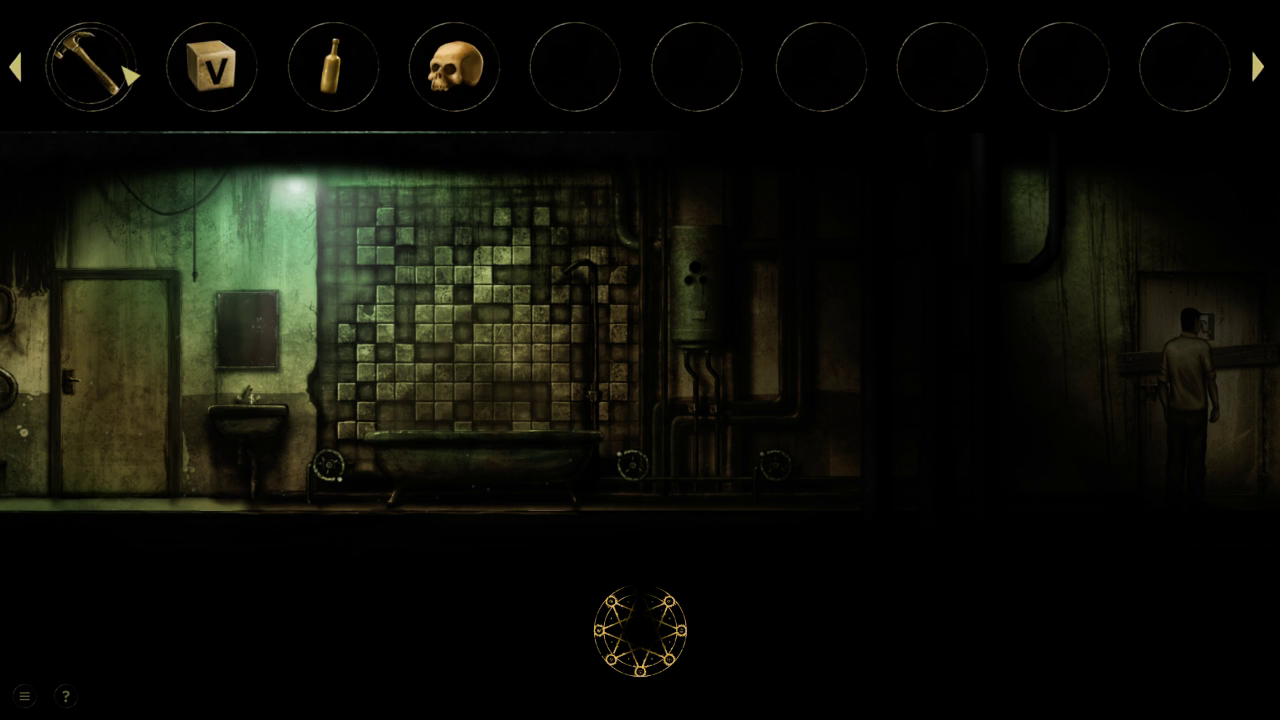
click(95, 66)
click(1188, 385)
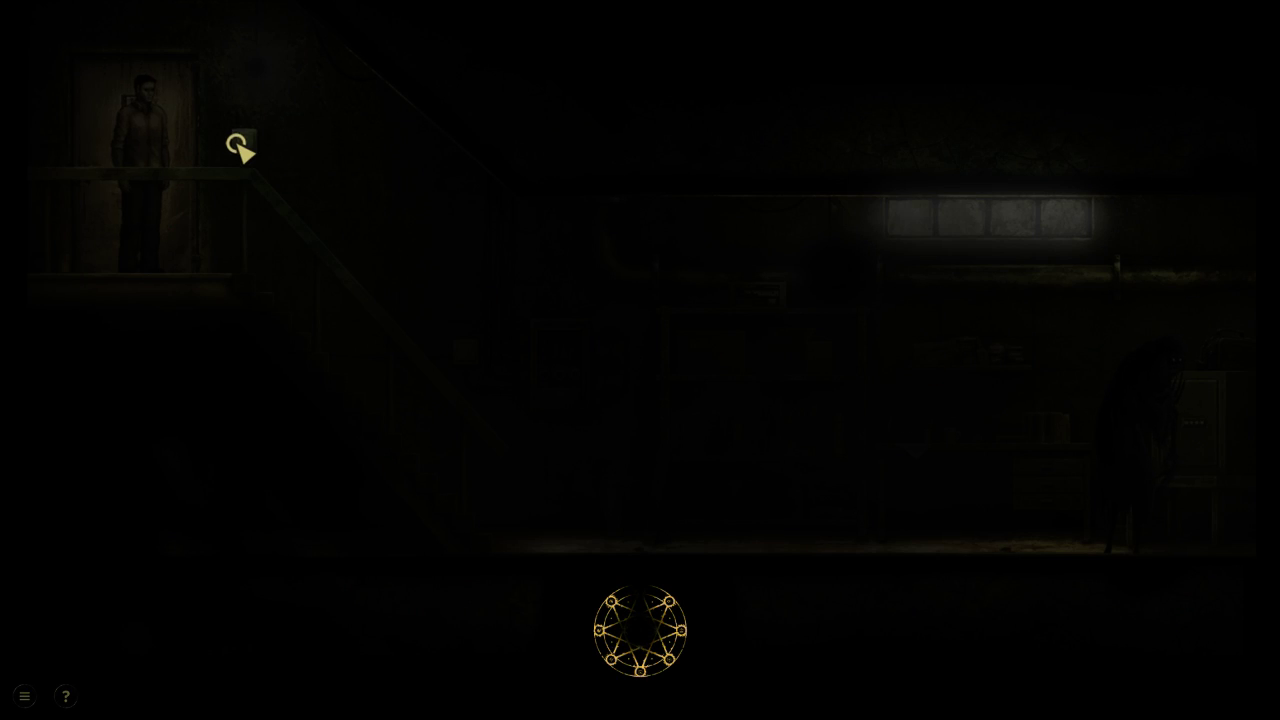
Switch on the basement lights and pick up the item by the bucket
click(234, 143)
click(500, 360)
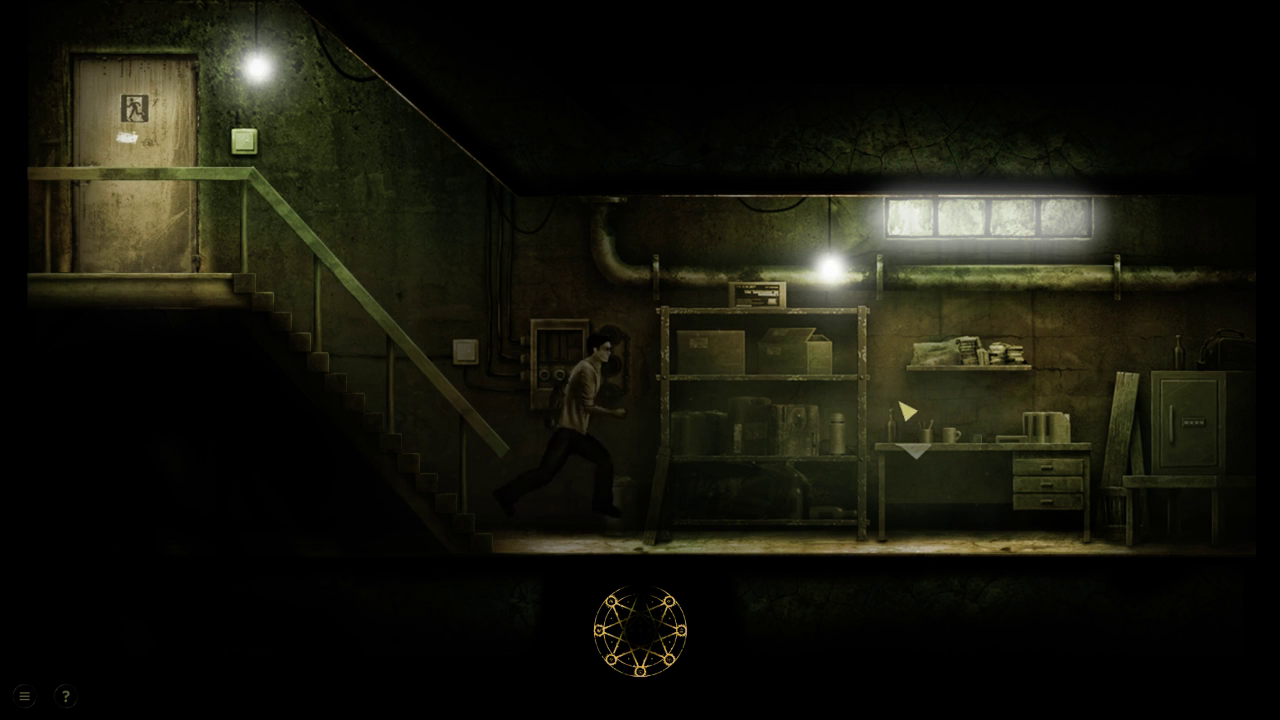
click(632, 502)
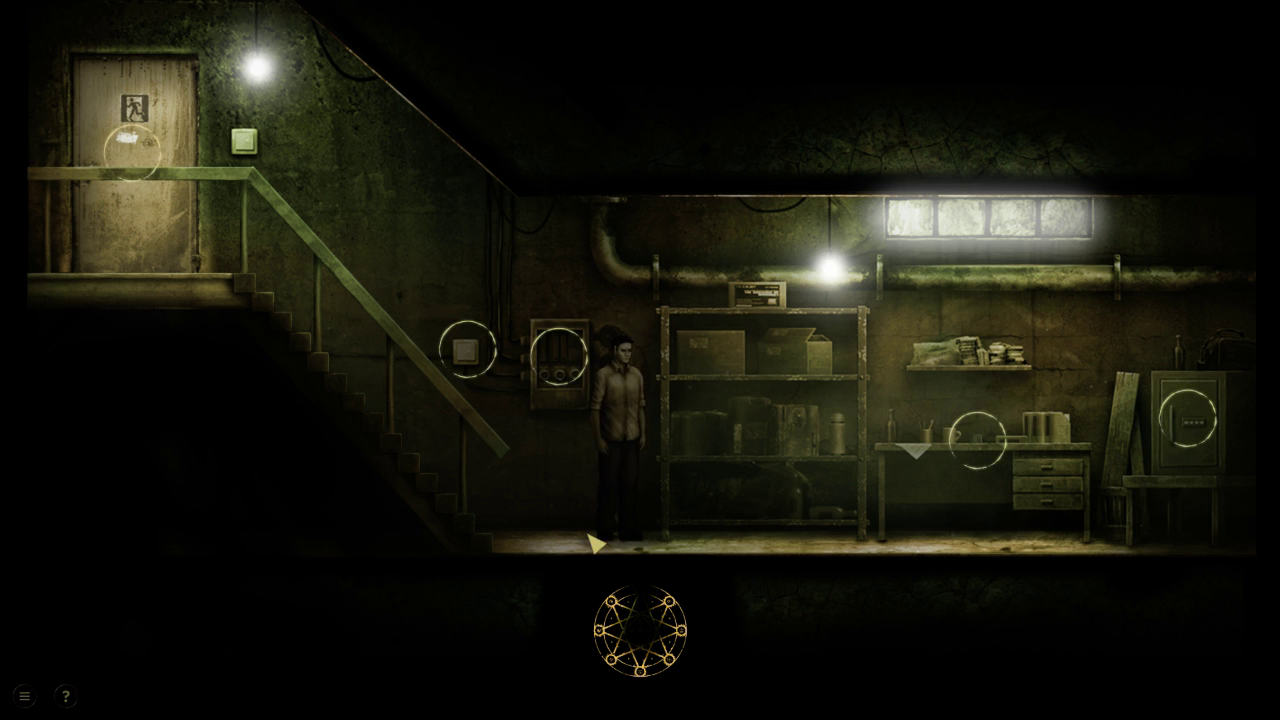
click(572, 368)
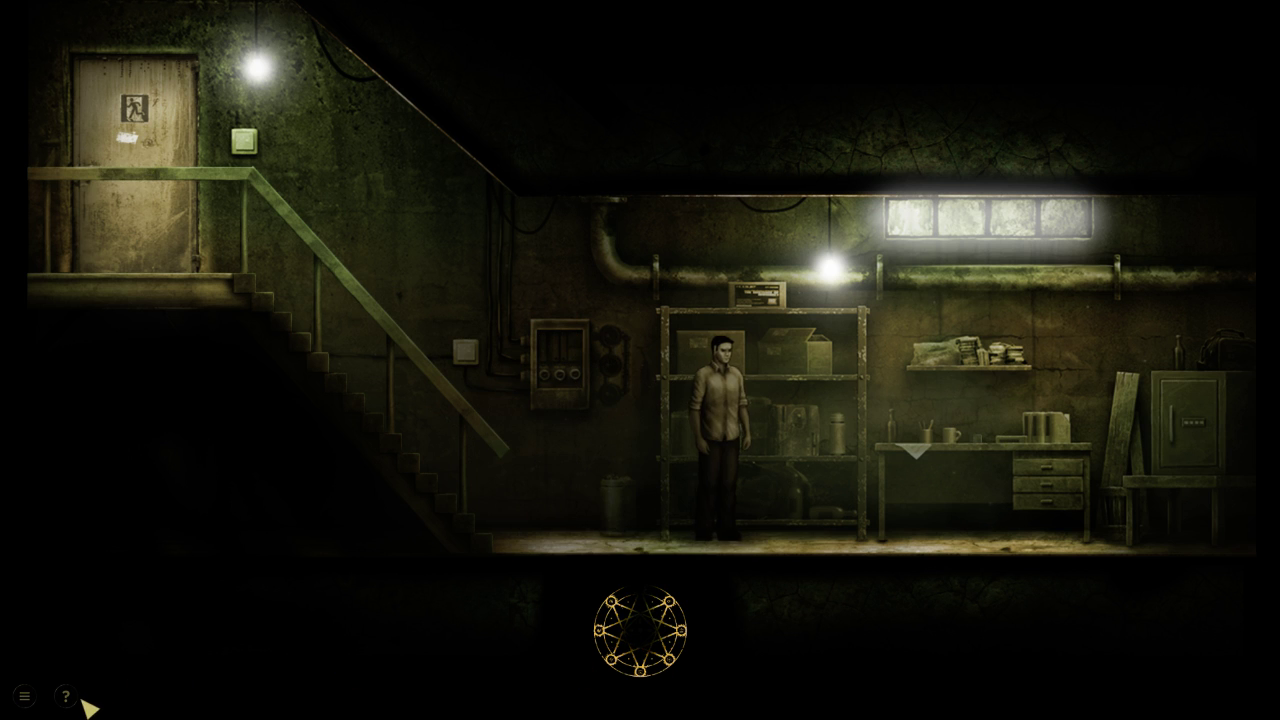
Take the E block from the table, inspect the safe, then climb the stairs
click(975, 443)
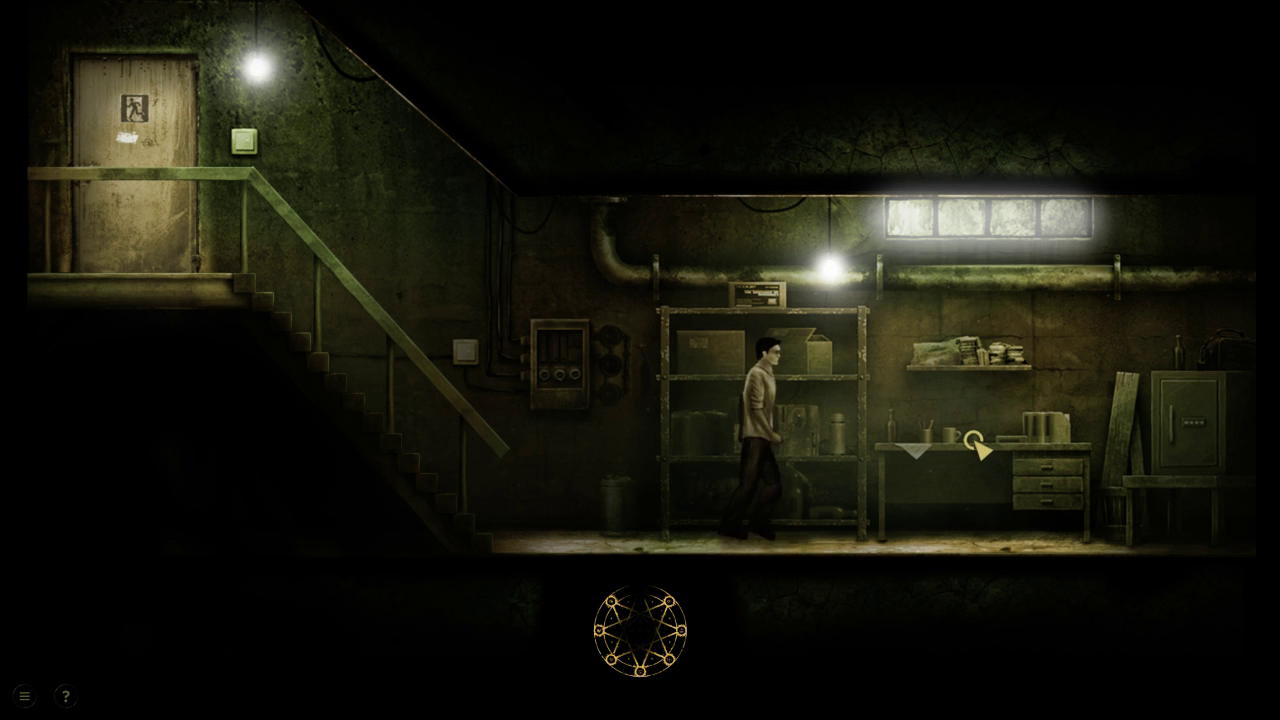
click(1108, 402)
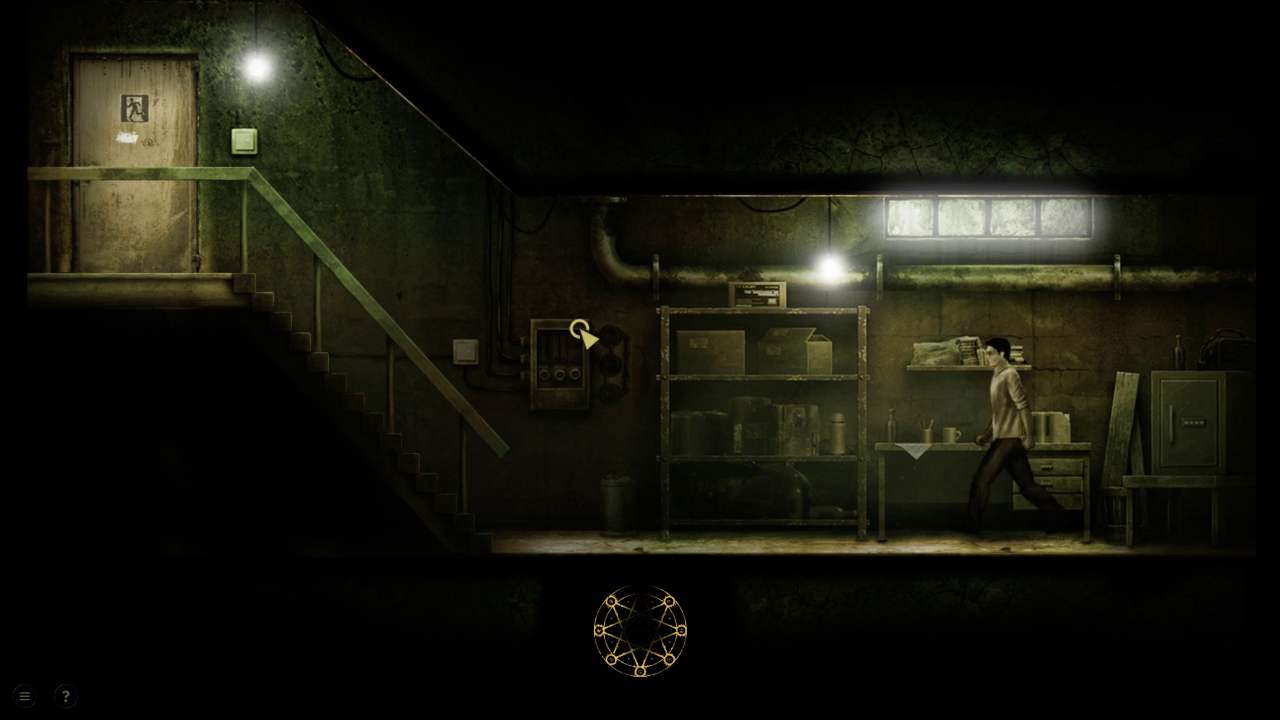
click(101, 210)
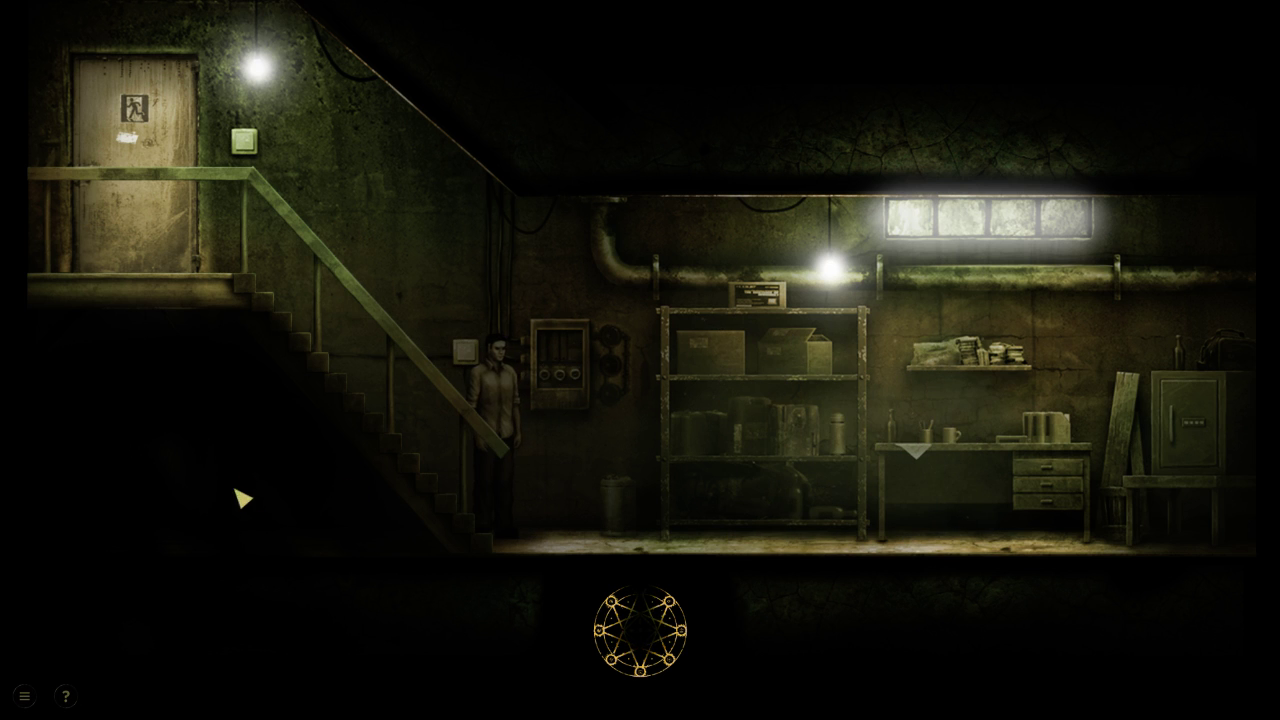
click(145, 195)
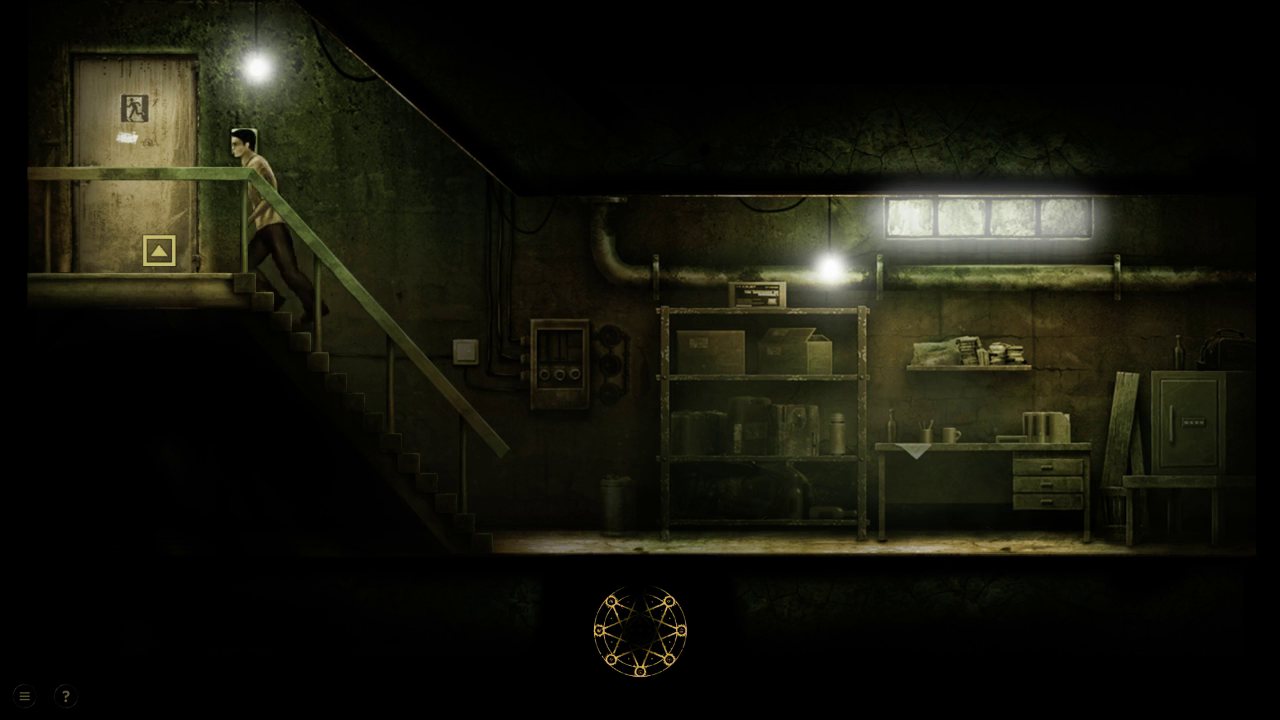
click(162, 186)
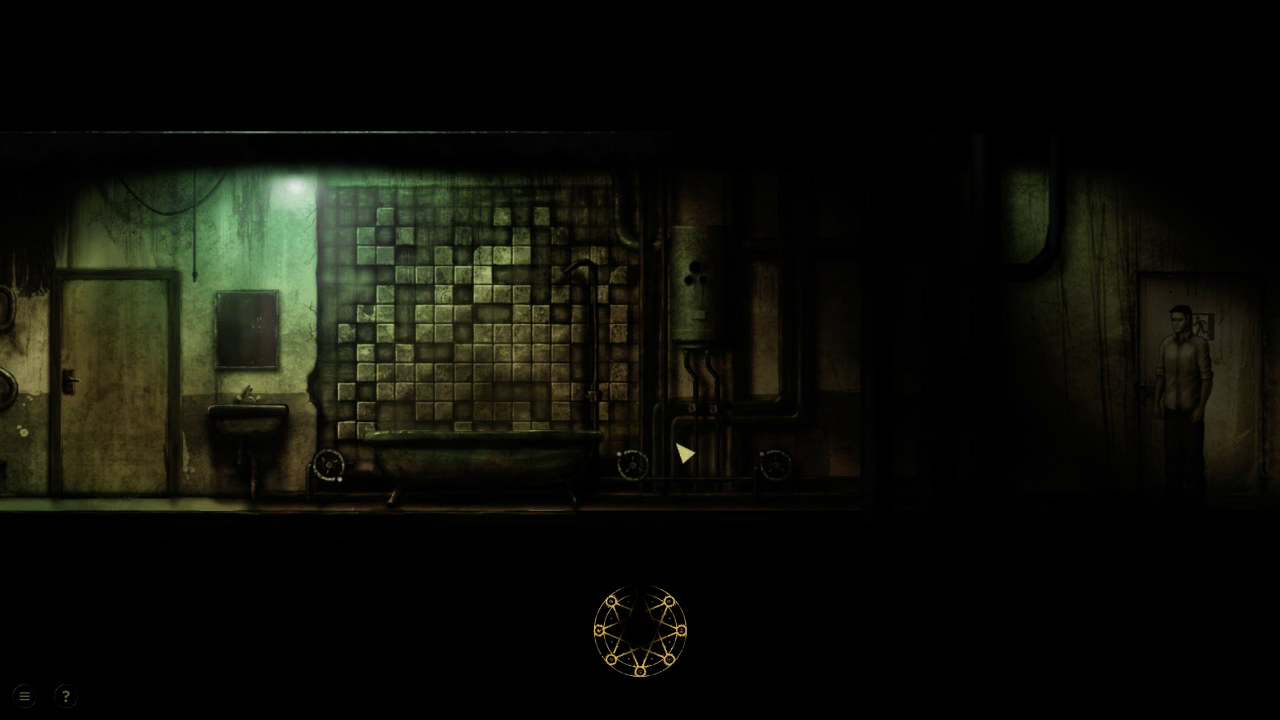
click(705, 450)
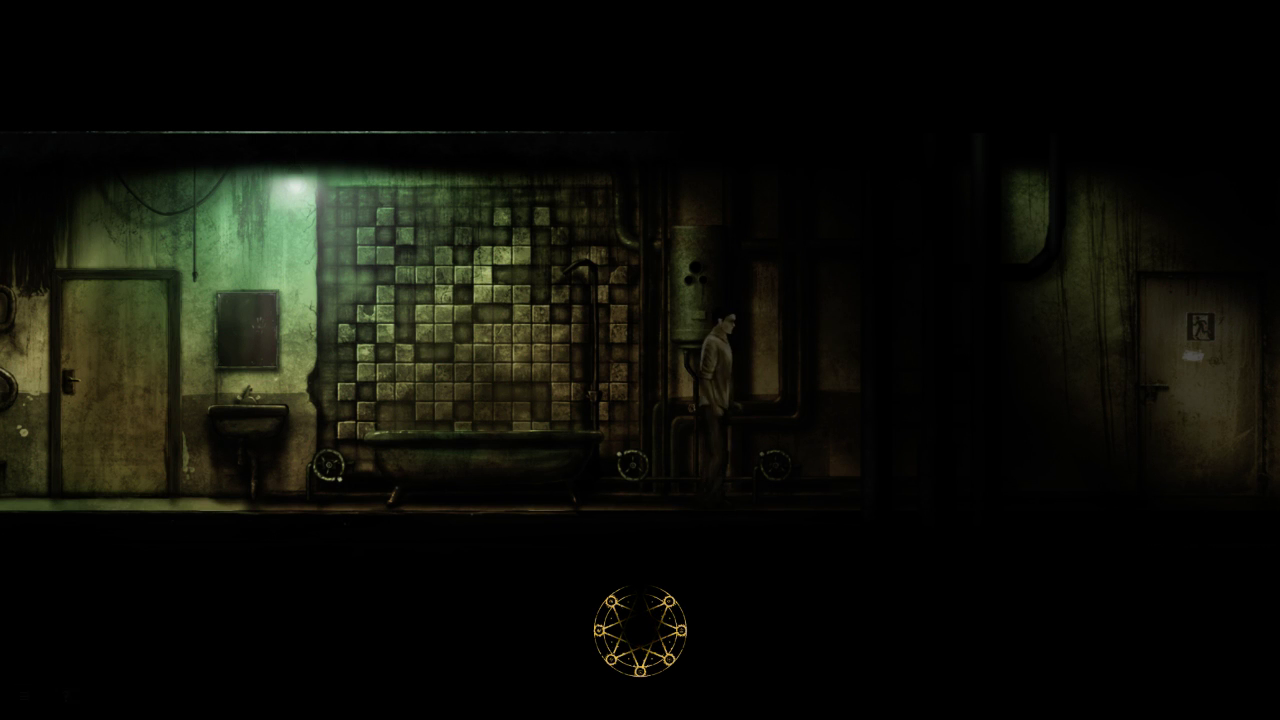
click(632, 464)
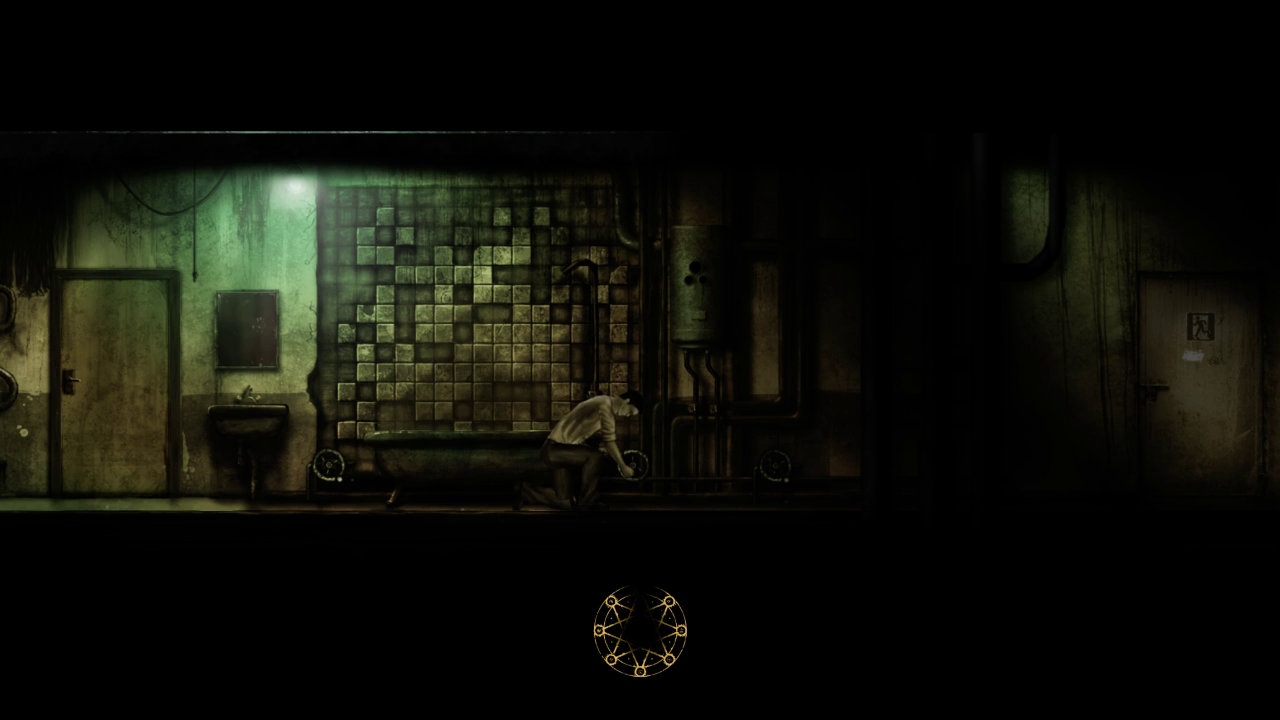
click(520, 495)
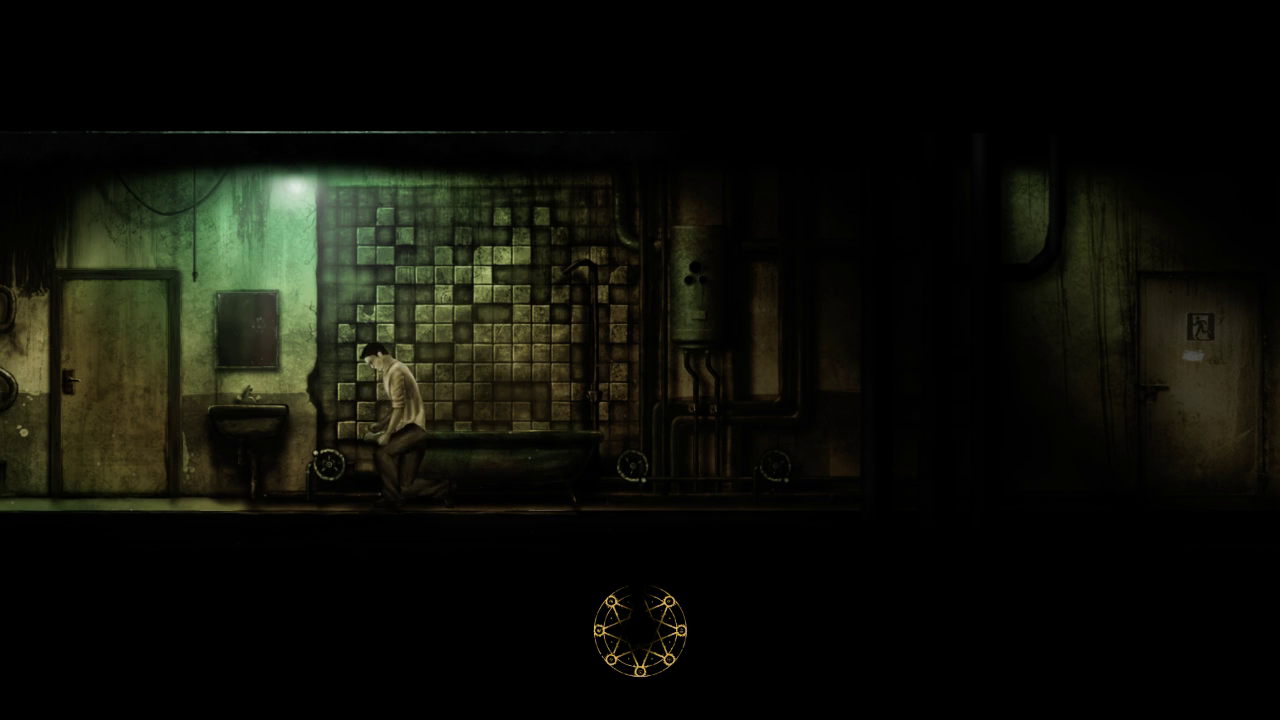
click(214, 503)
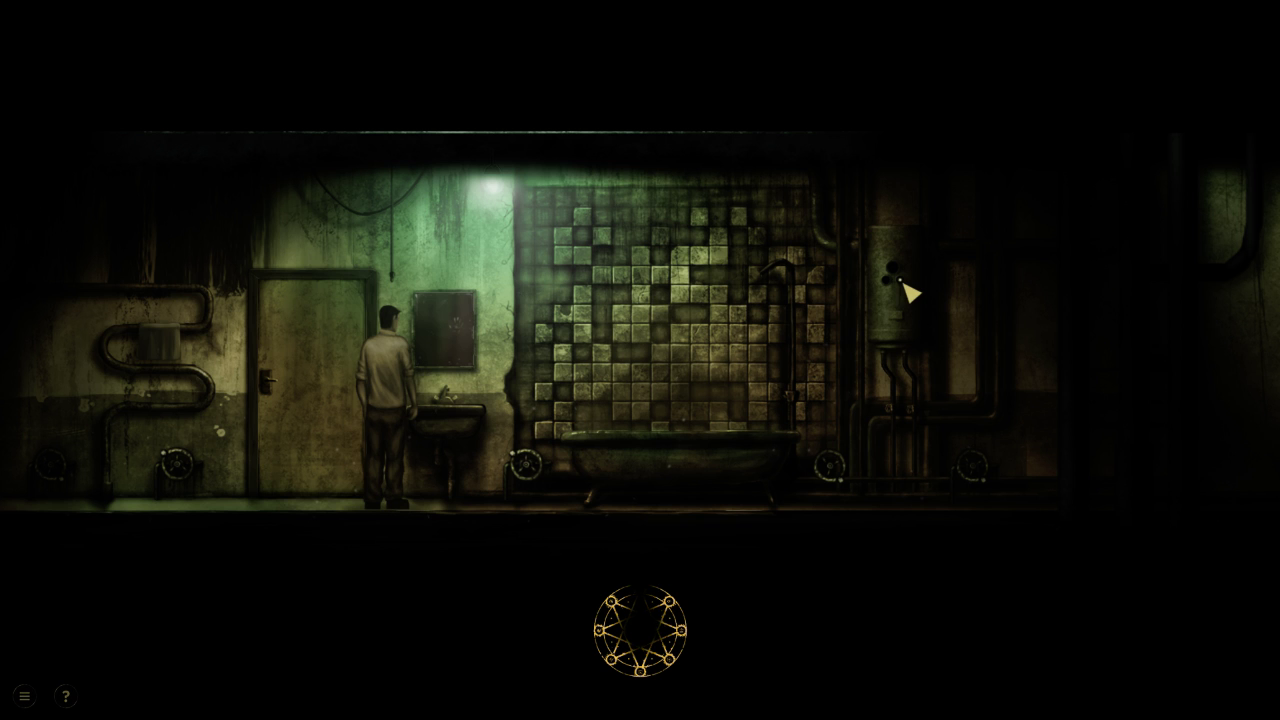
click(237, 481)
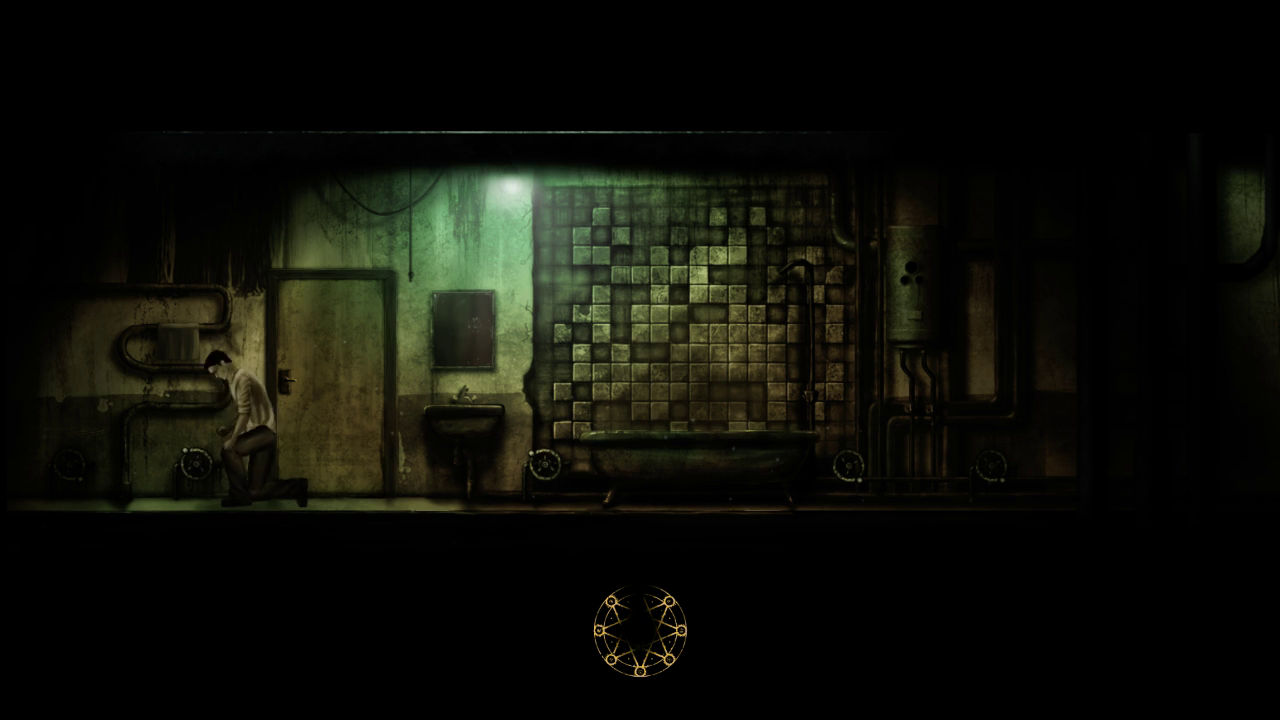
click(563, 470)
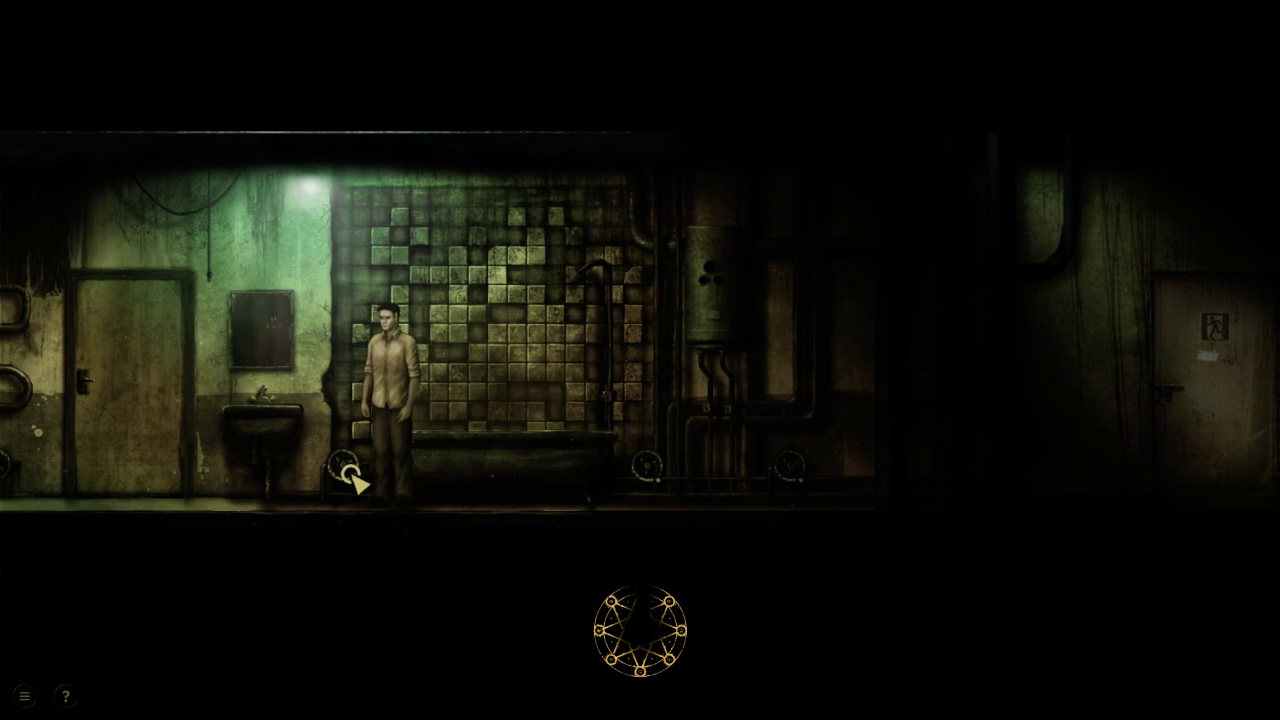
click(350, 478)
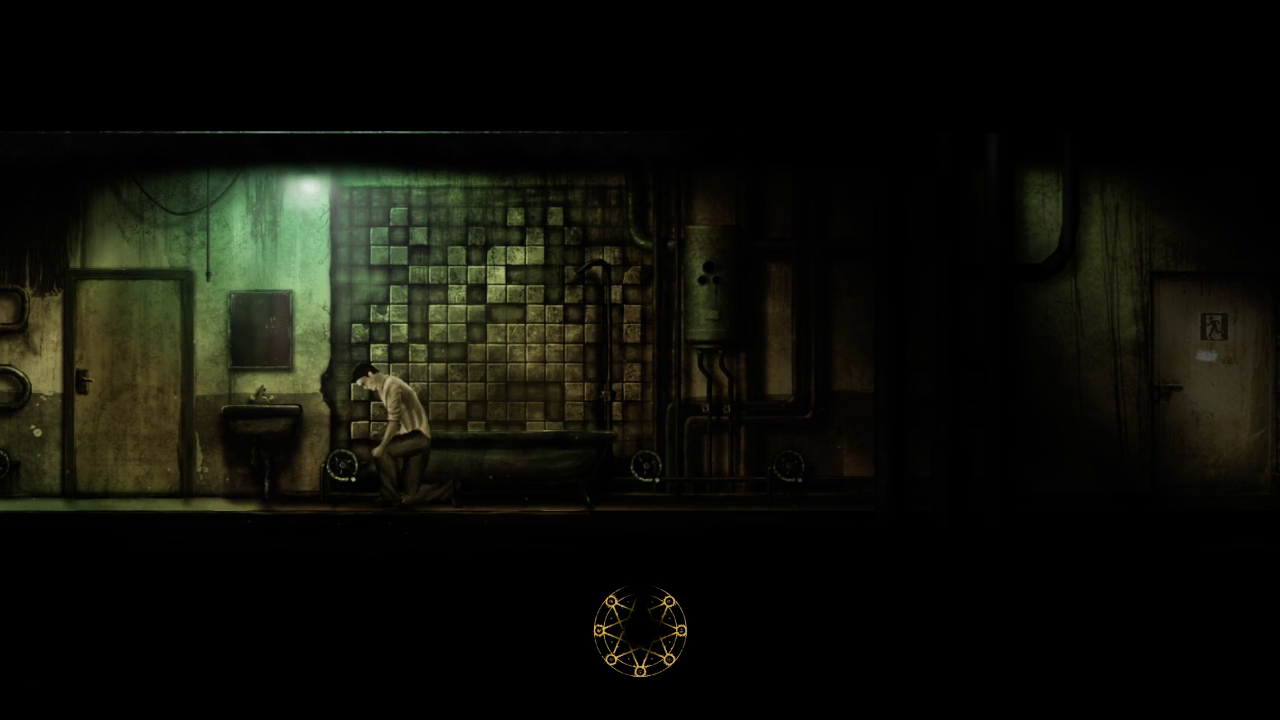
click(652, 466)
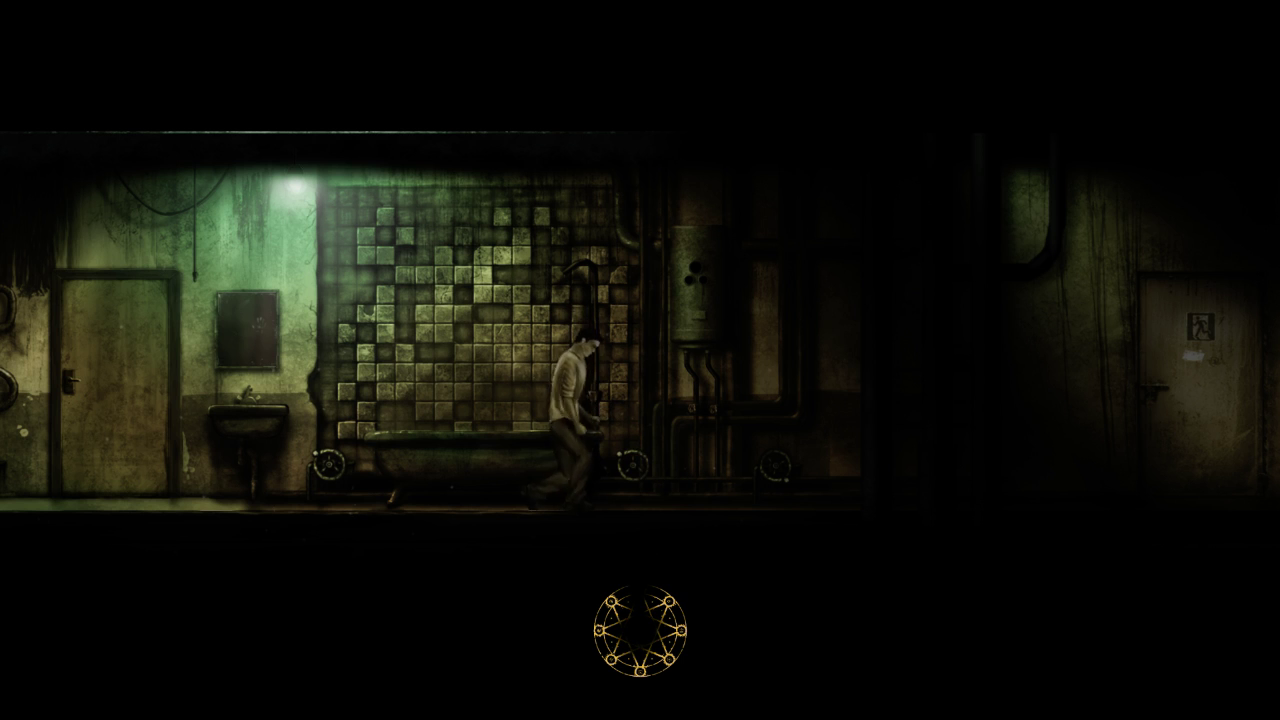
click(776, 465)
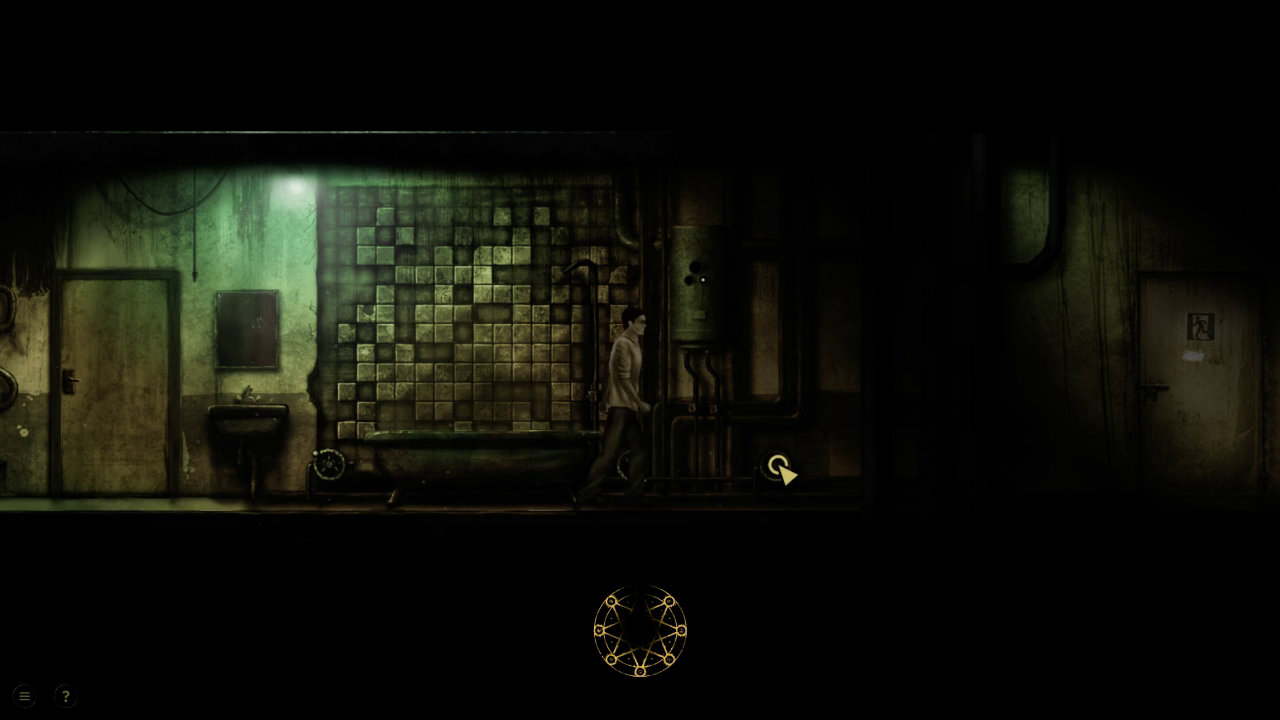
click(664, 272)
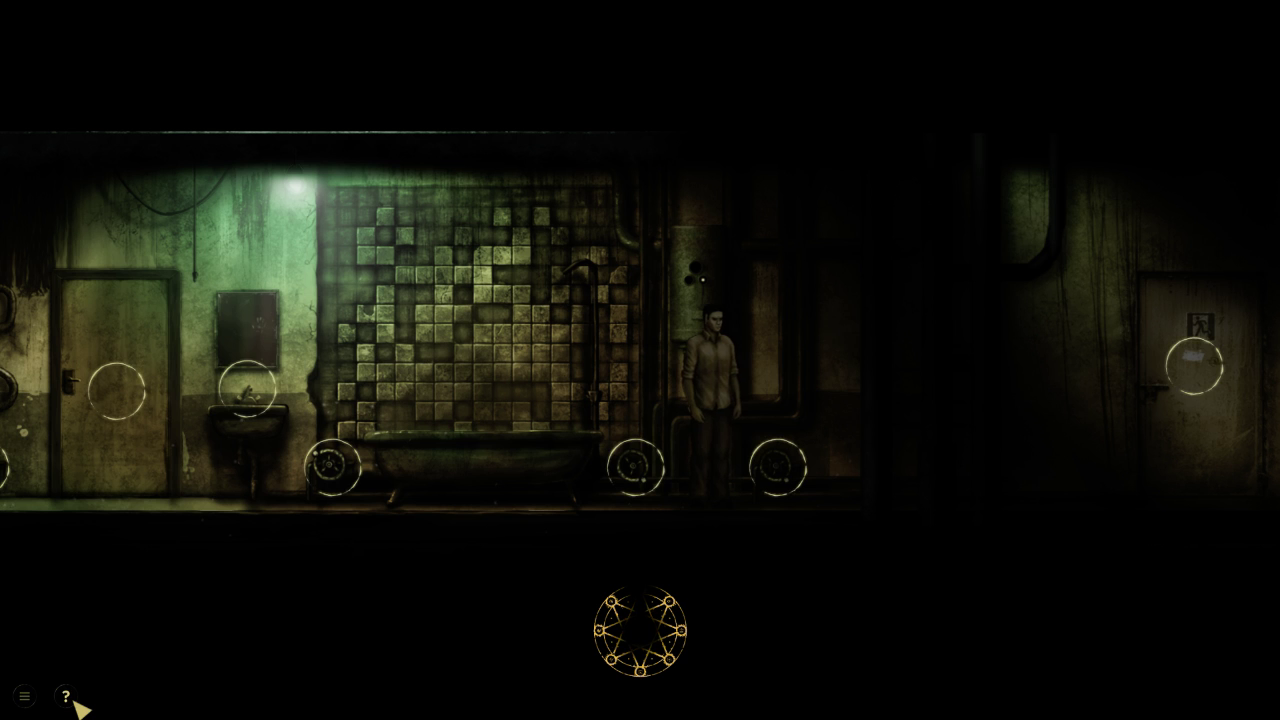
double_click(82, 512)
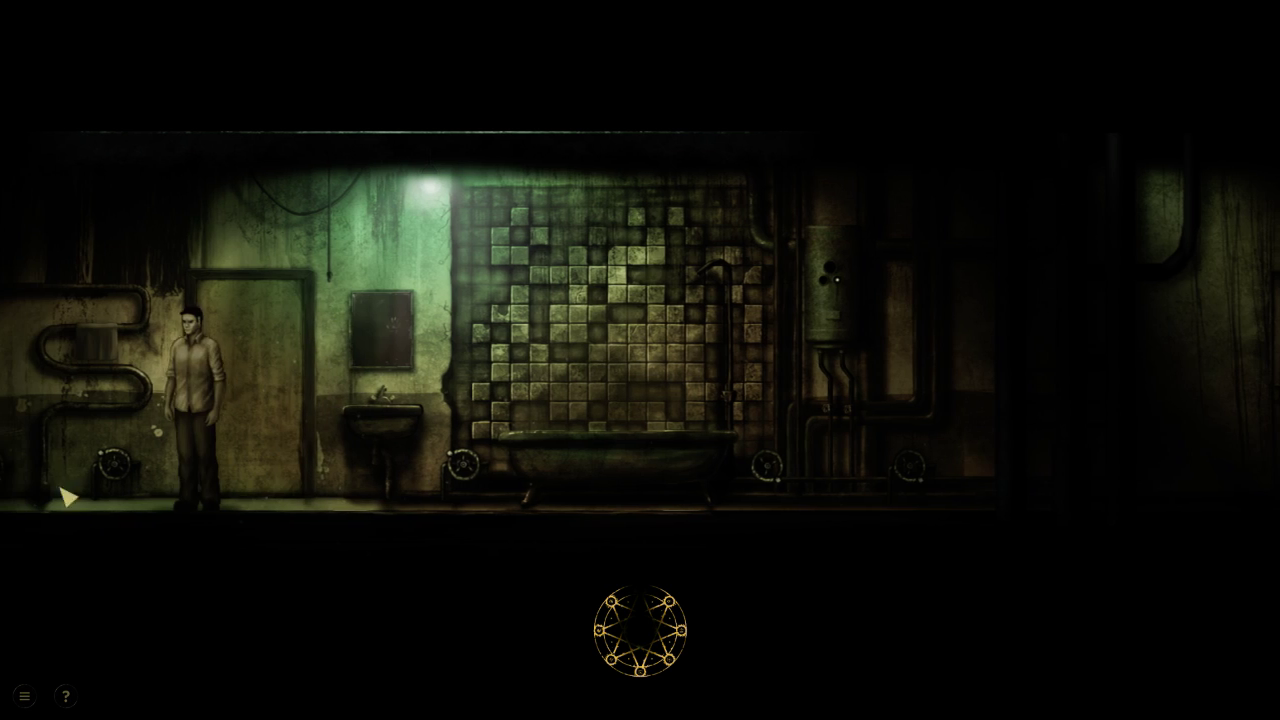
click(57, 470)
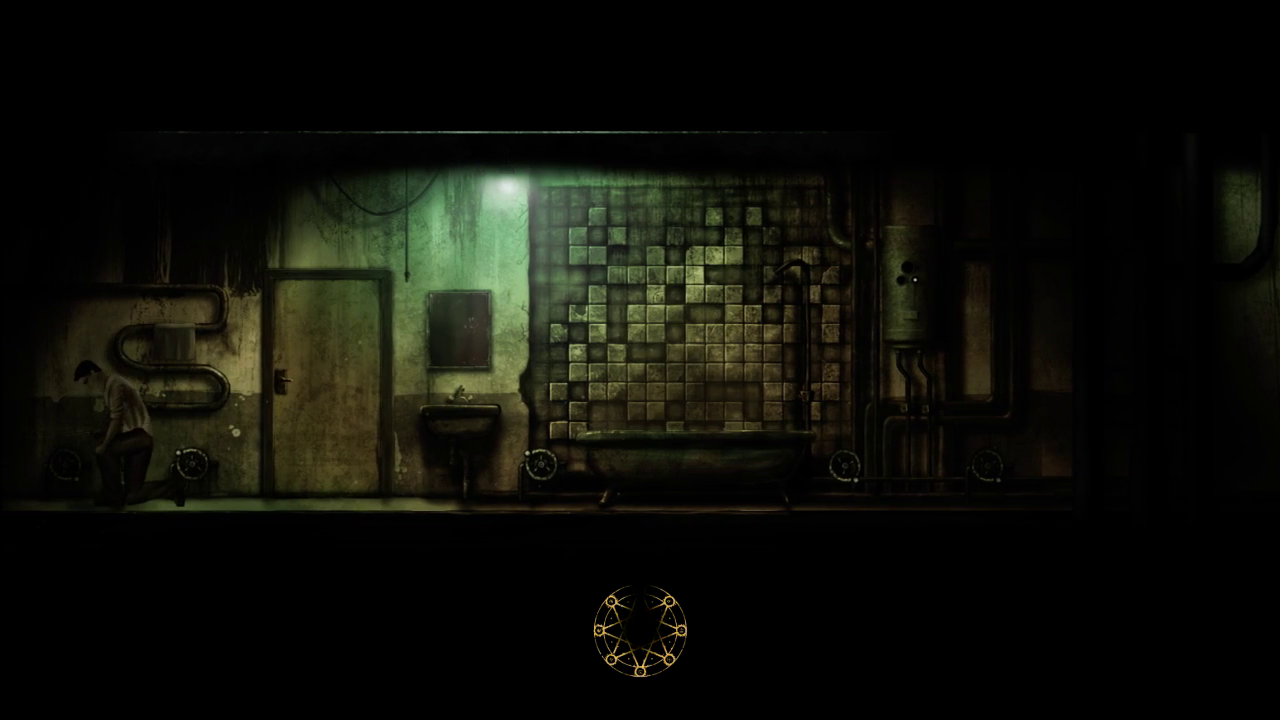
click(47, 464)
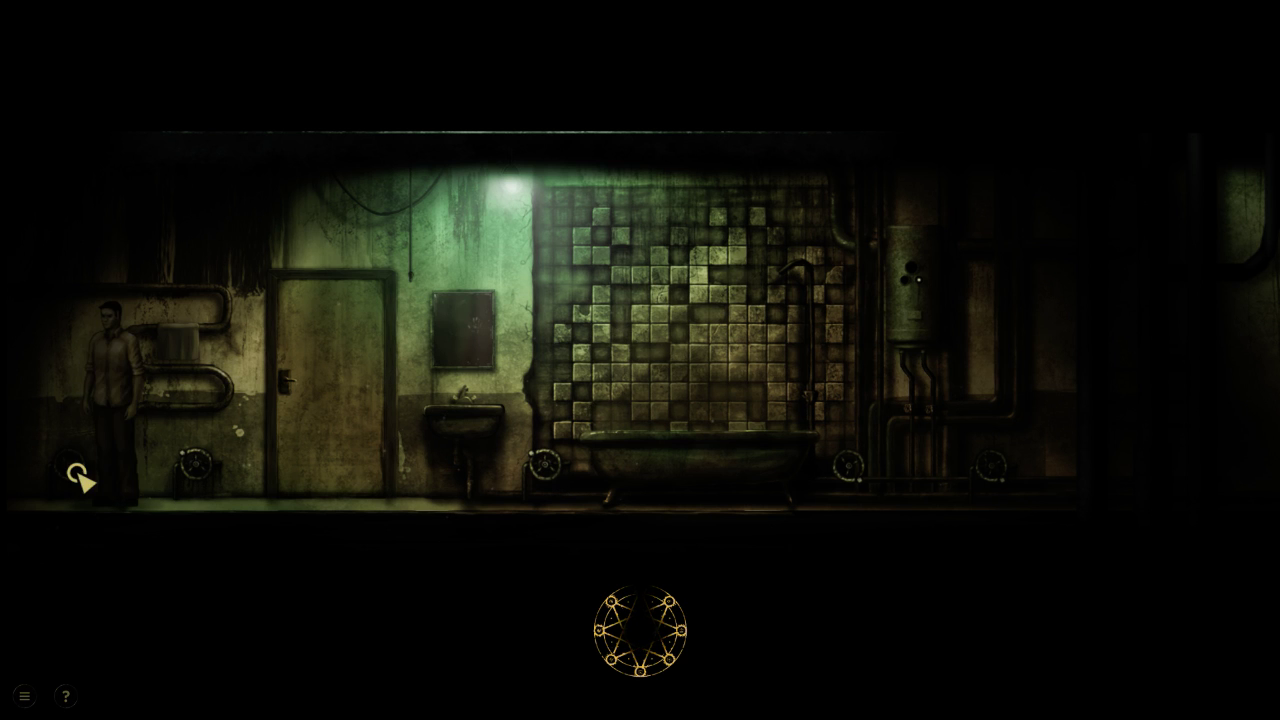
click(185, 485)
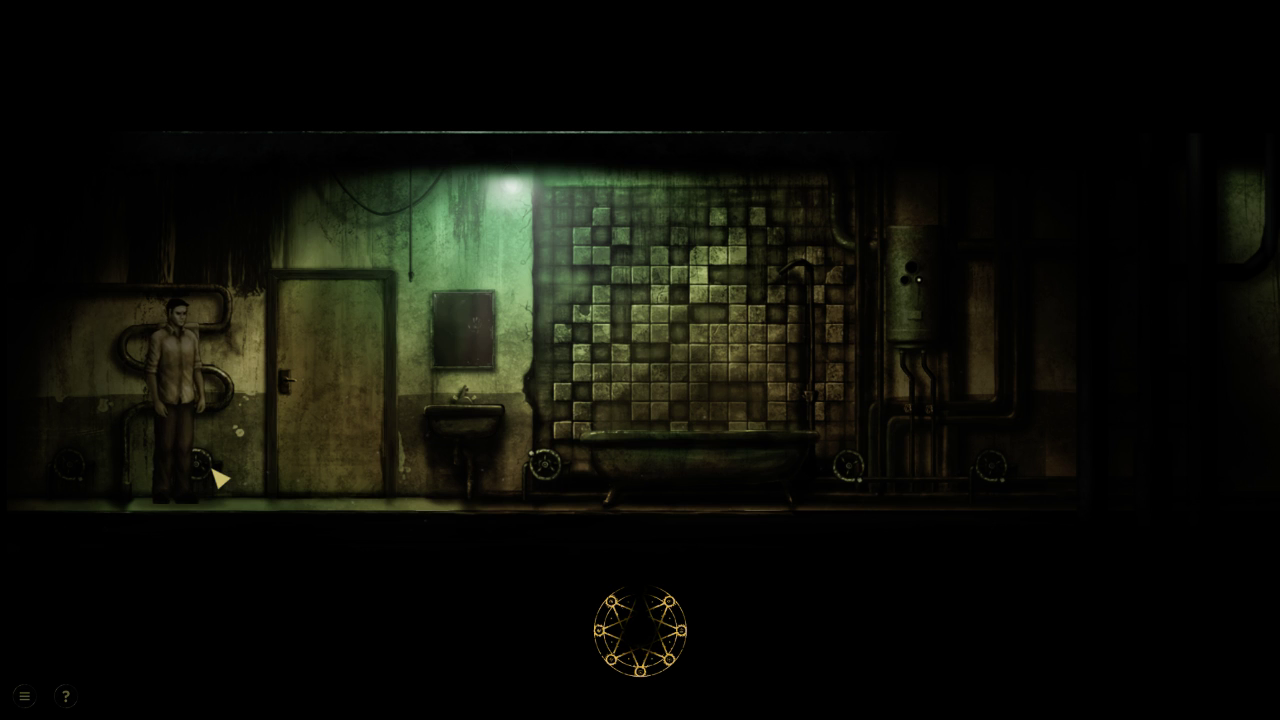
click(220, 480)
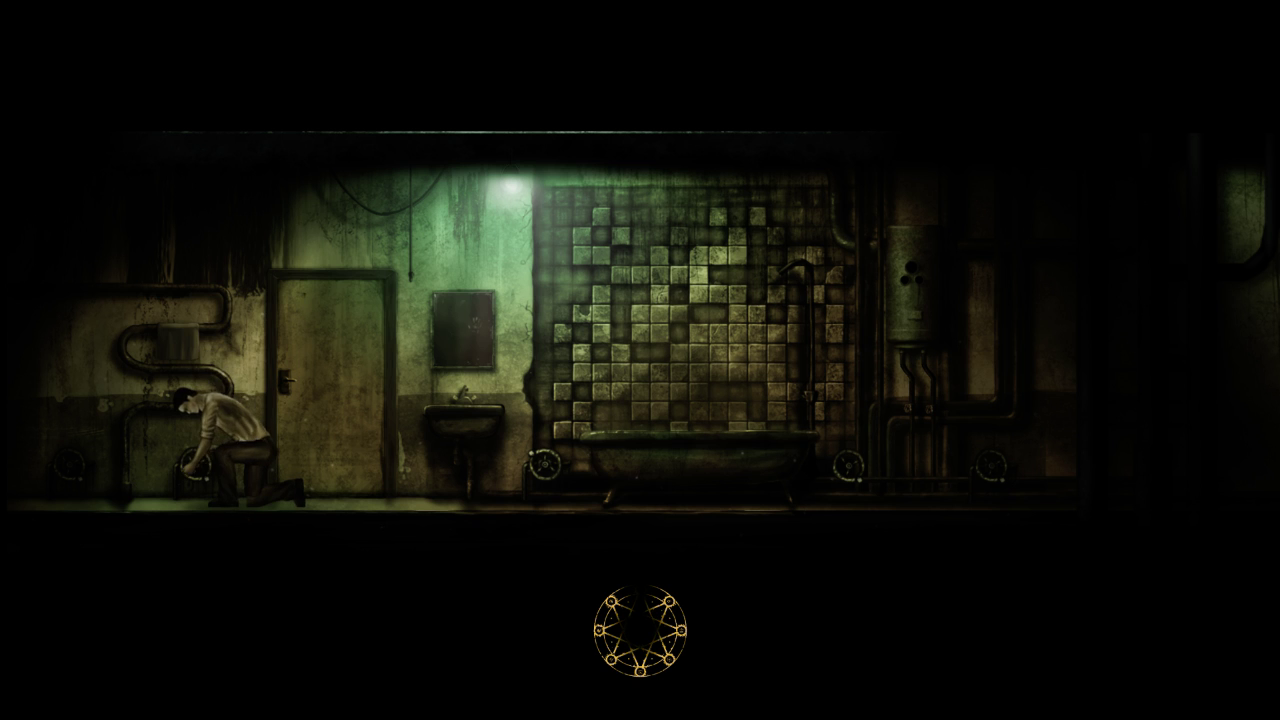
click(452, 418)
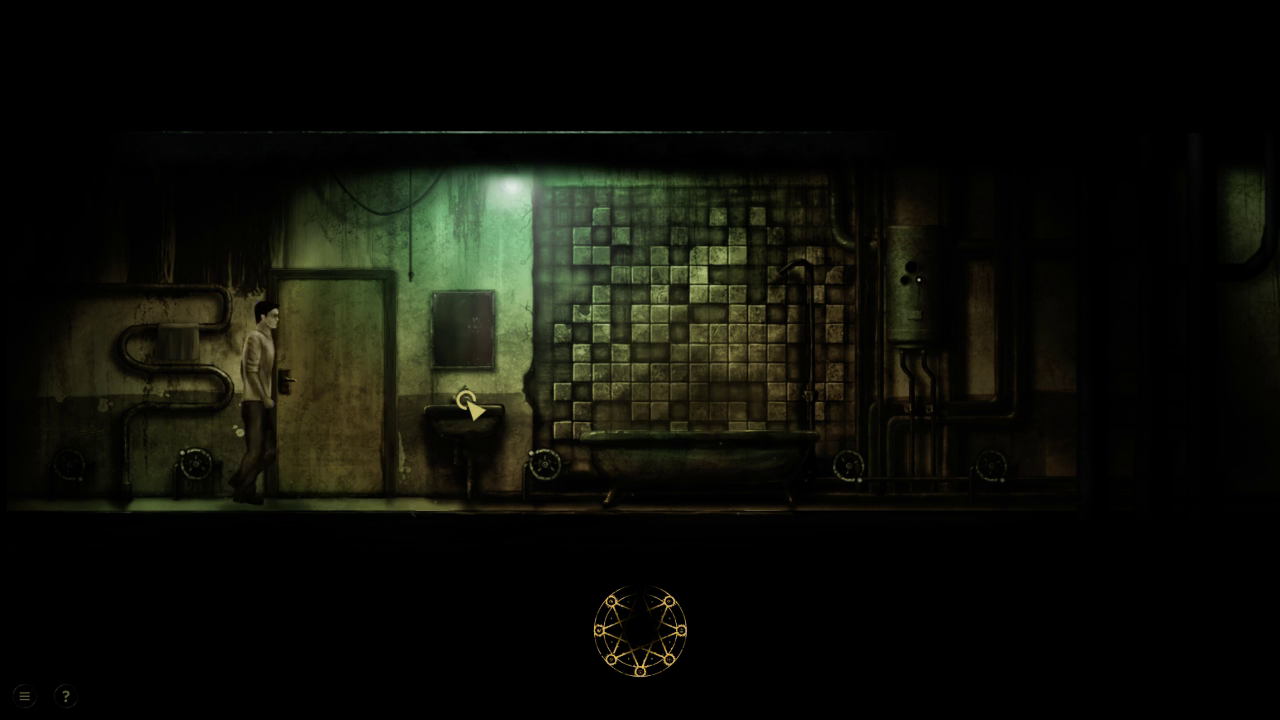
click(540, 465)
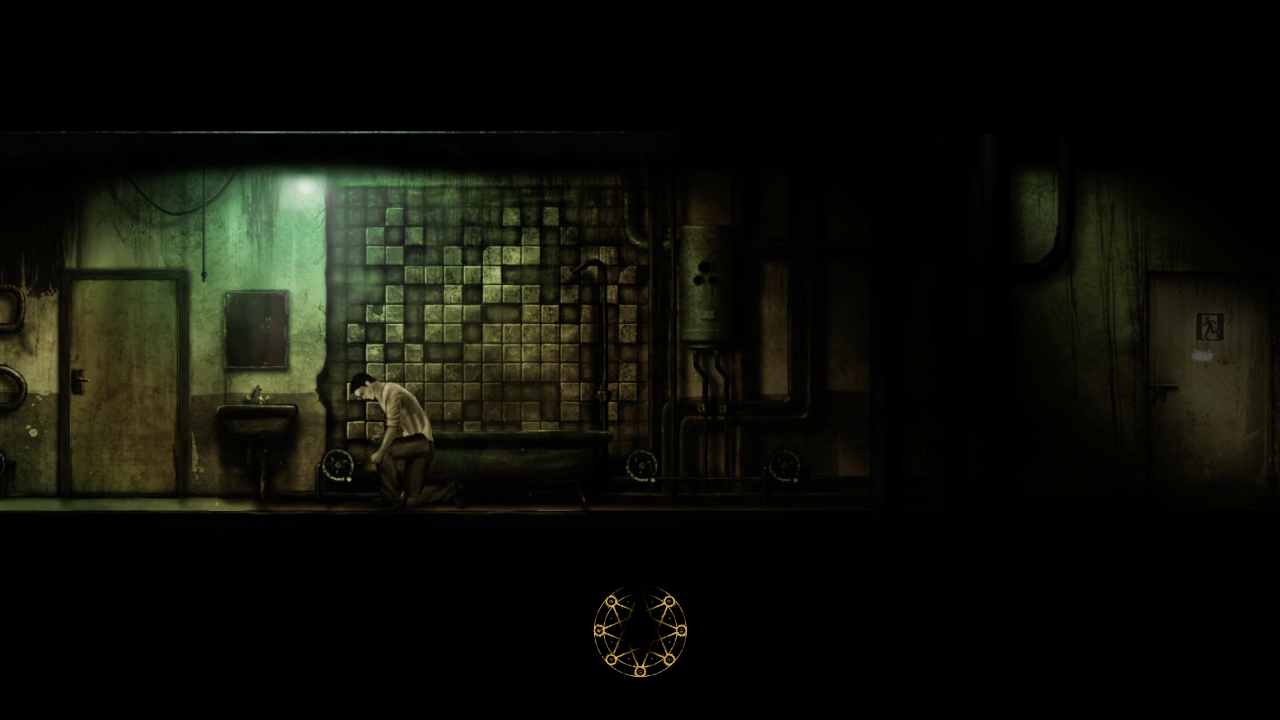
Exit the bathroom, examine the electrical panel by the TV, and head for the right exit
click(12, 378)
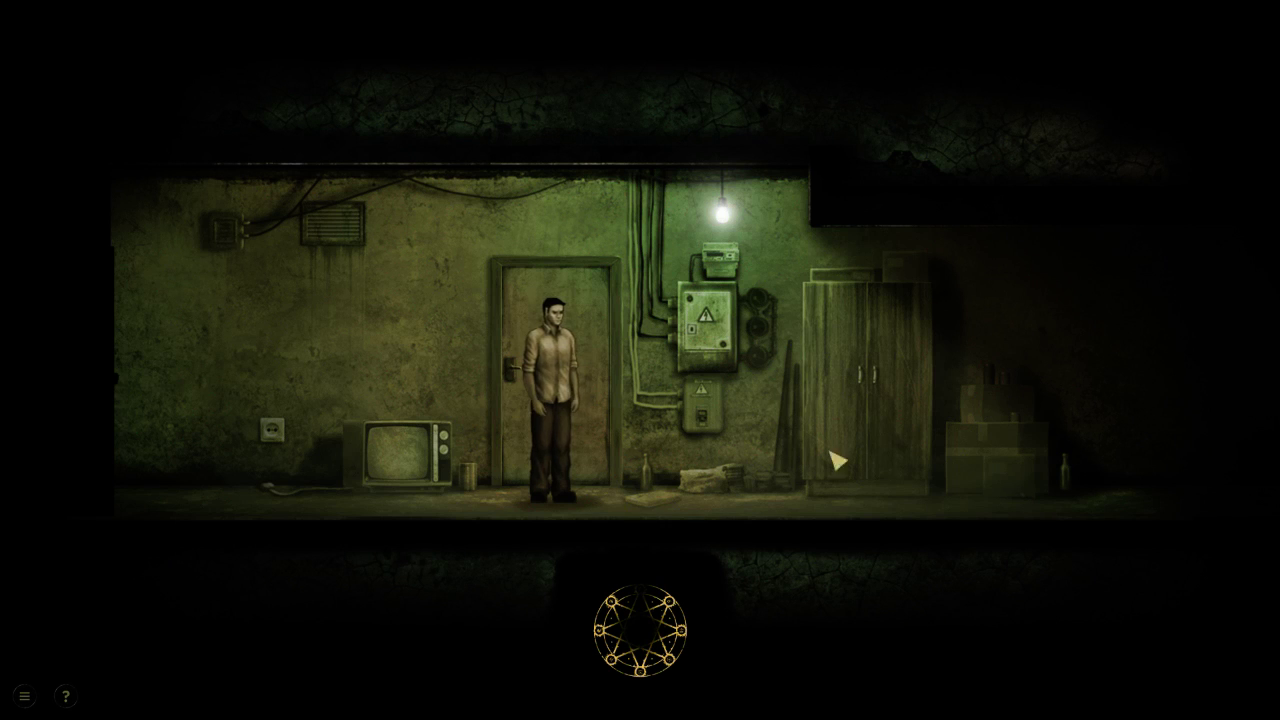
click(880, 445)
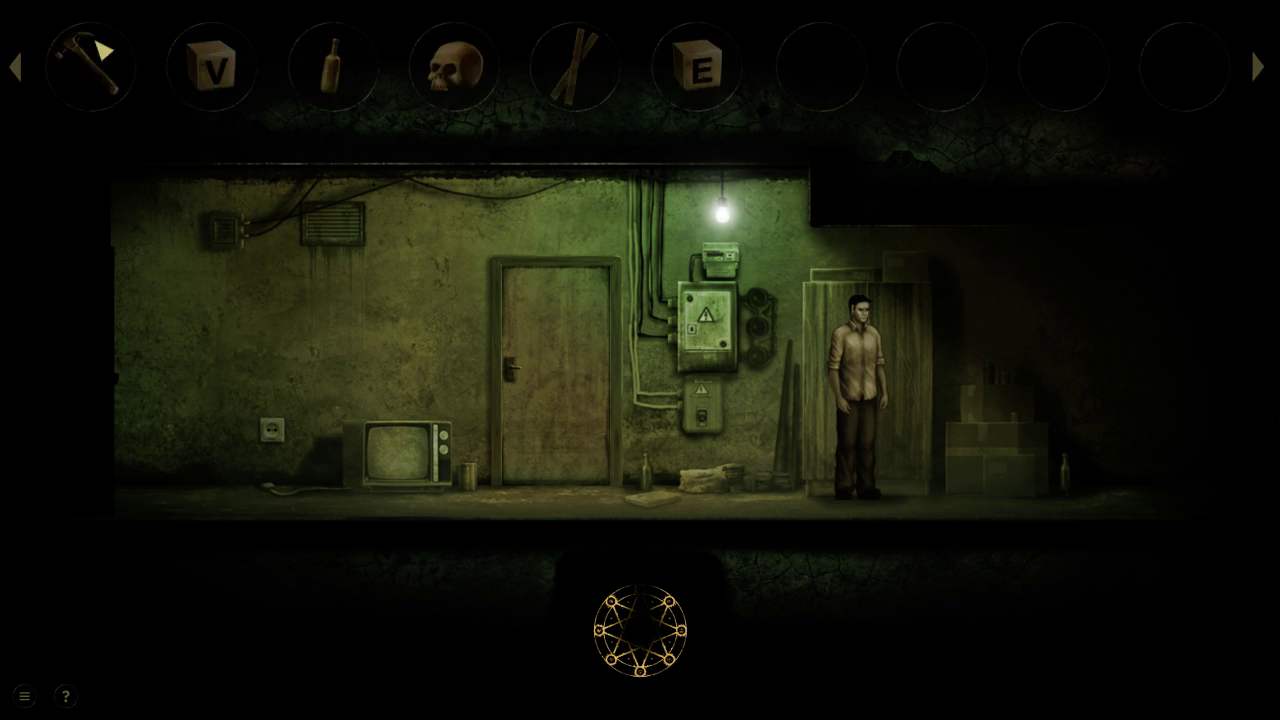
click(703, 330)
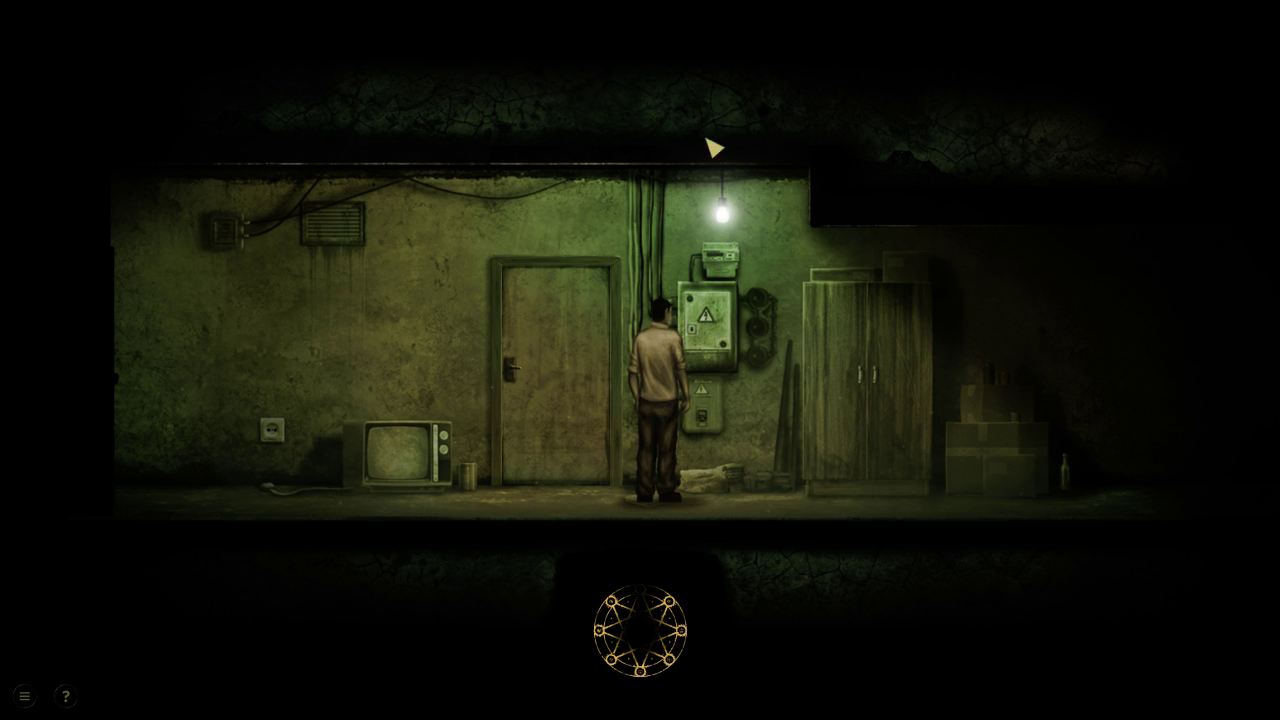
mouse_move(640, 40)
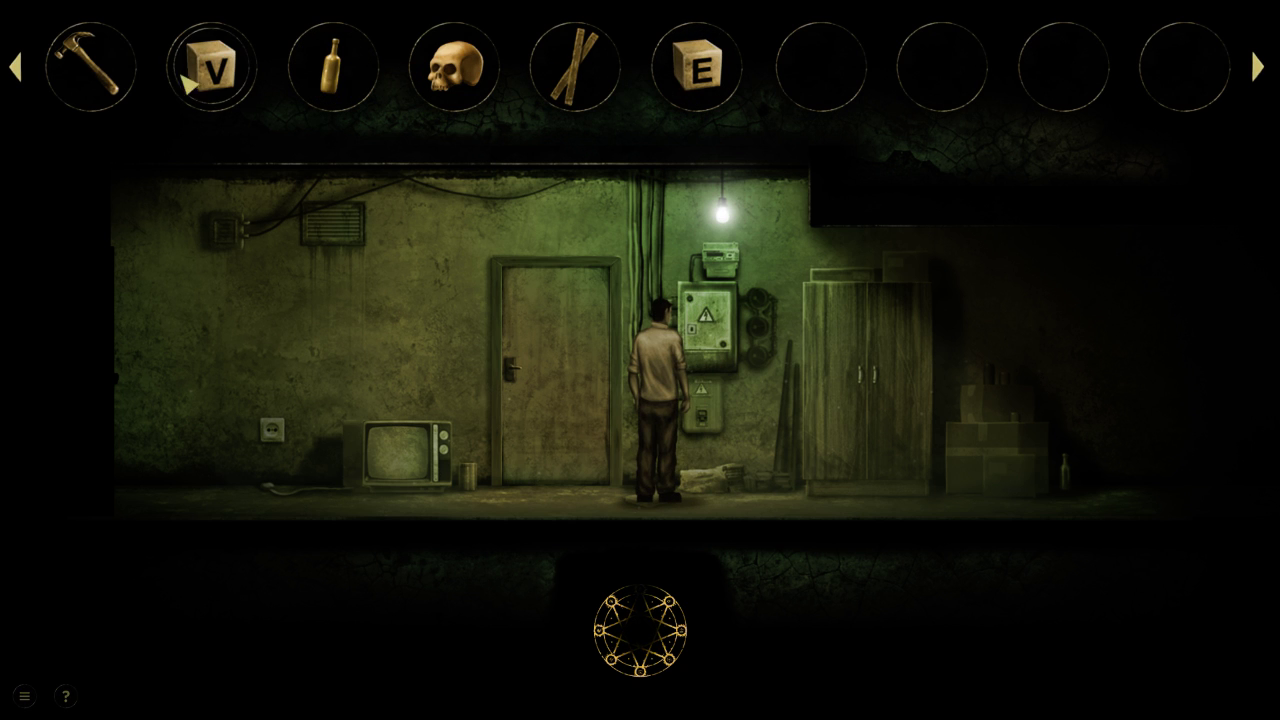
click(1078, 467)
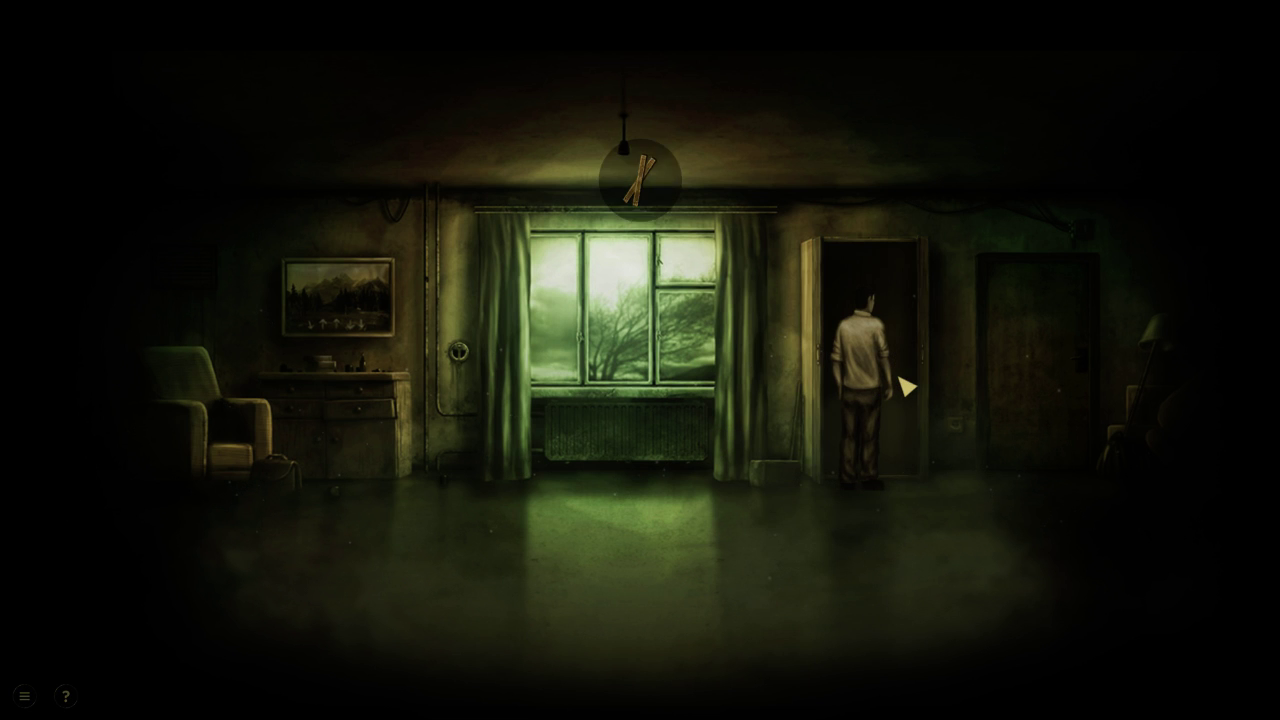
Walk through the right door into the kitchen with the black cat and chained fridge
click(1020, 390)
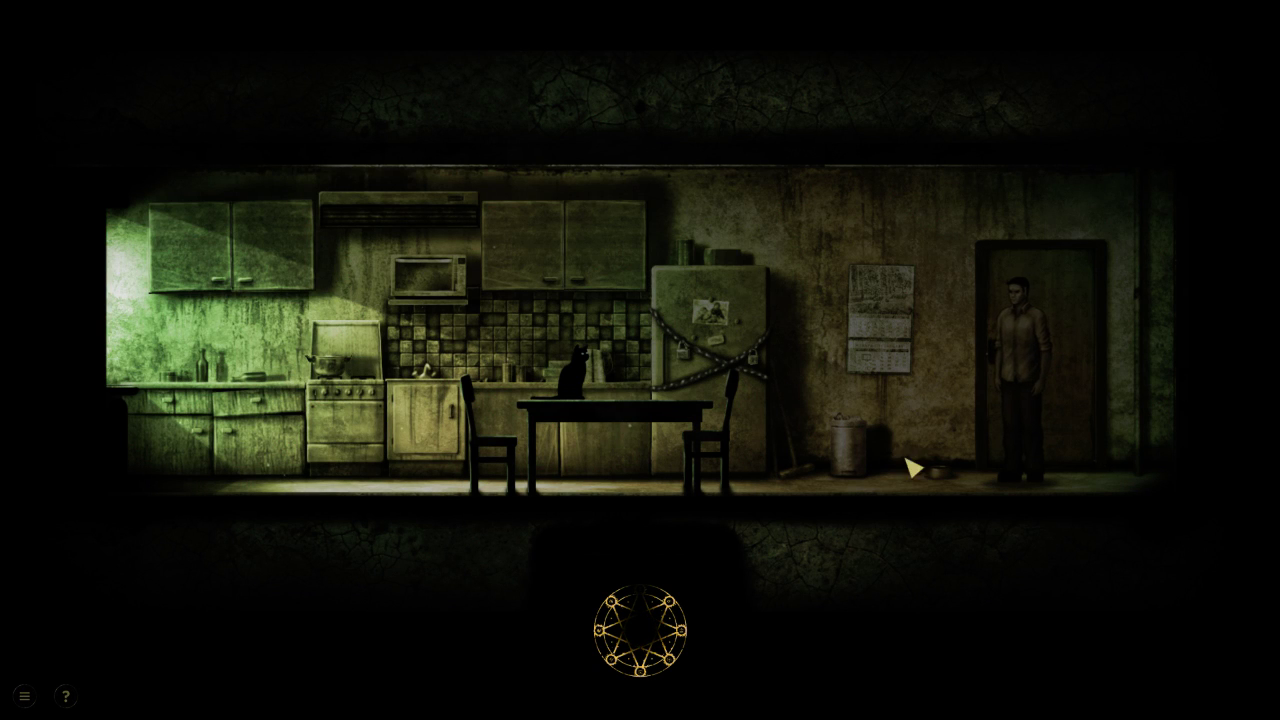
Check the trash can, black cat and upper cabinet, and try an item on the bowl
click(870, 455)
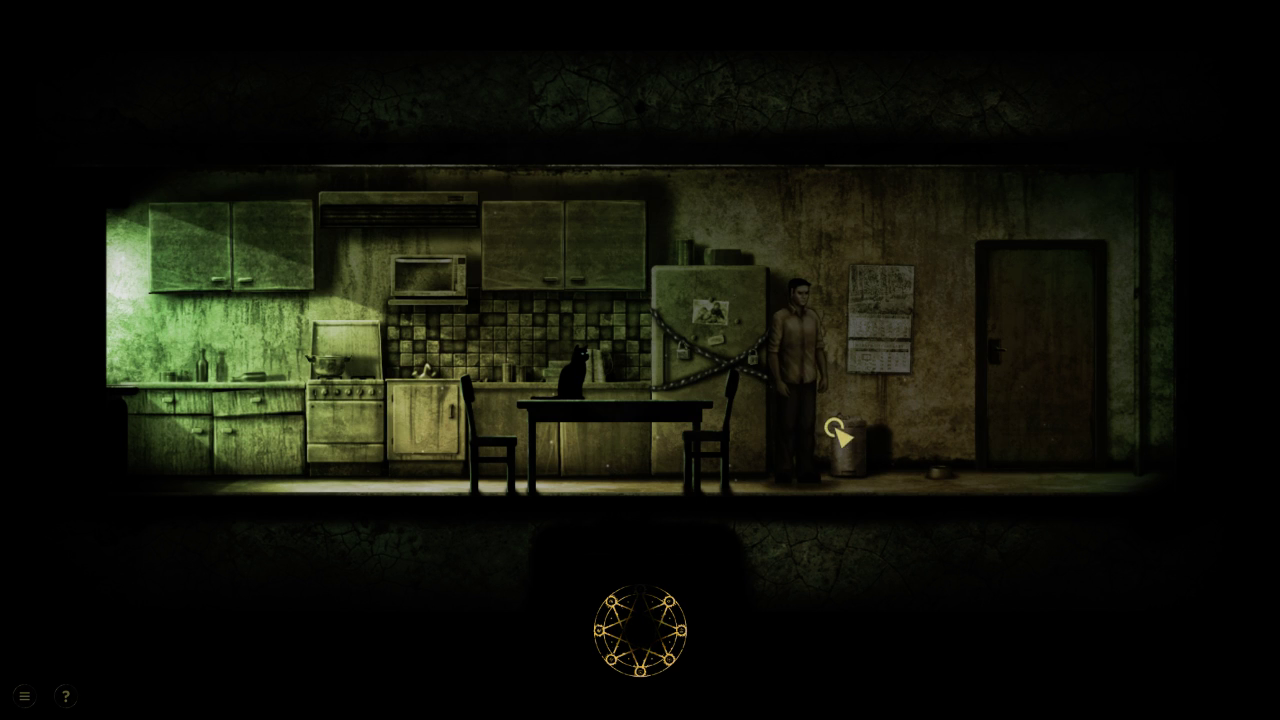
click(710, 376)
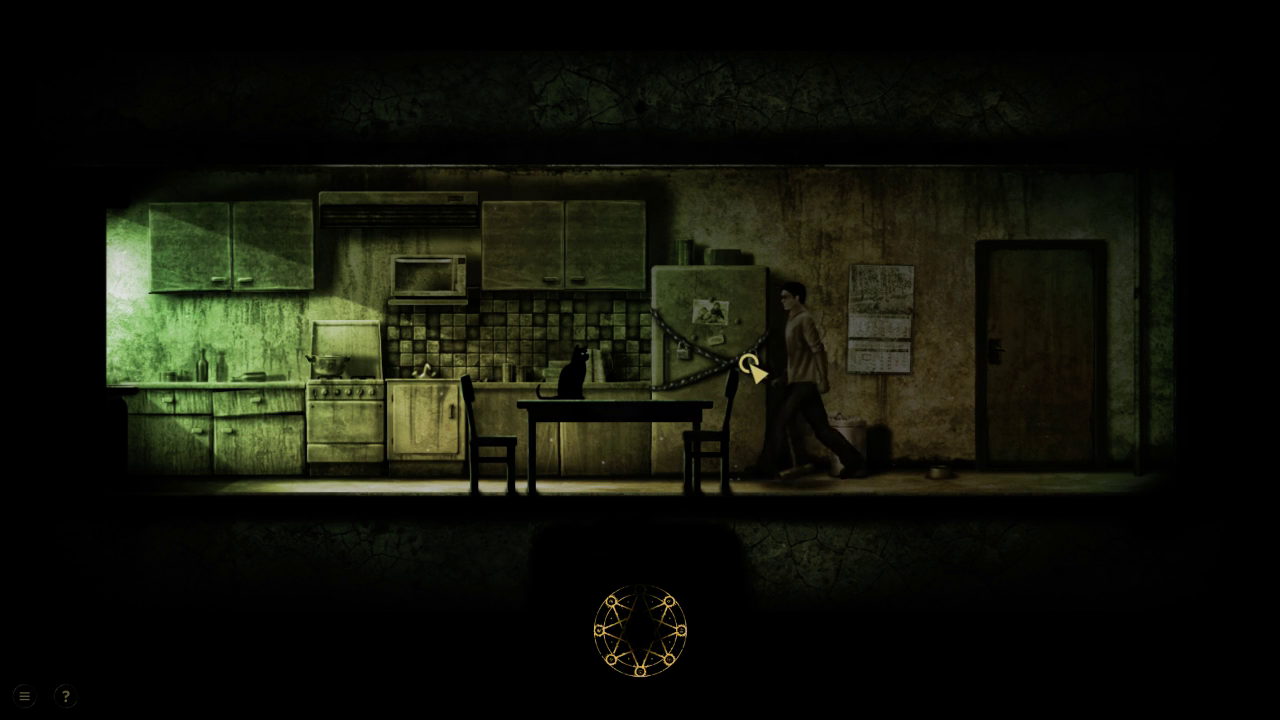
click(577, 383)
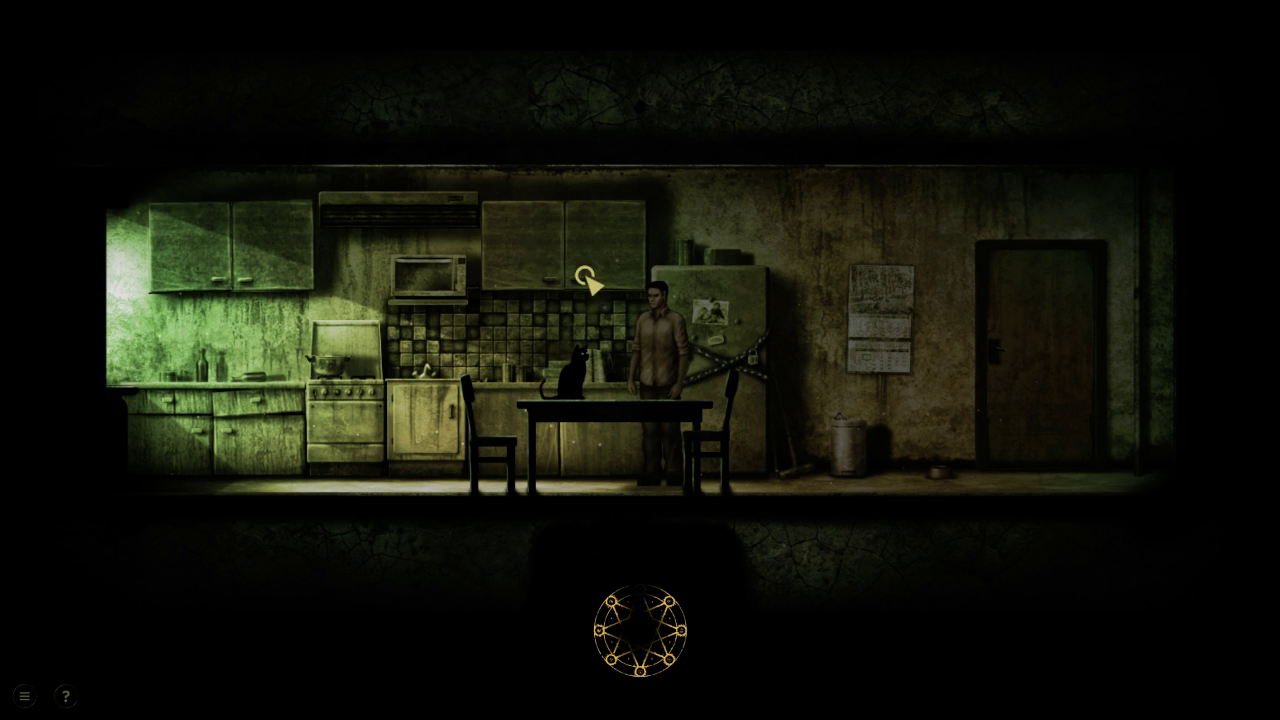
click(580, 268)
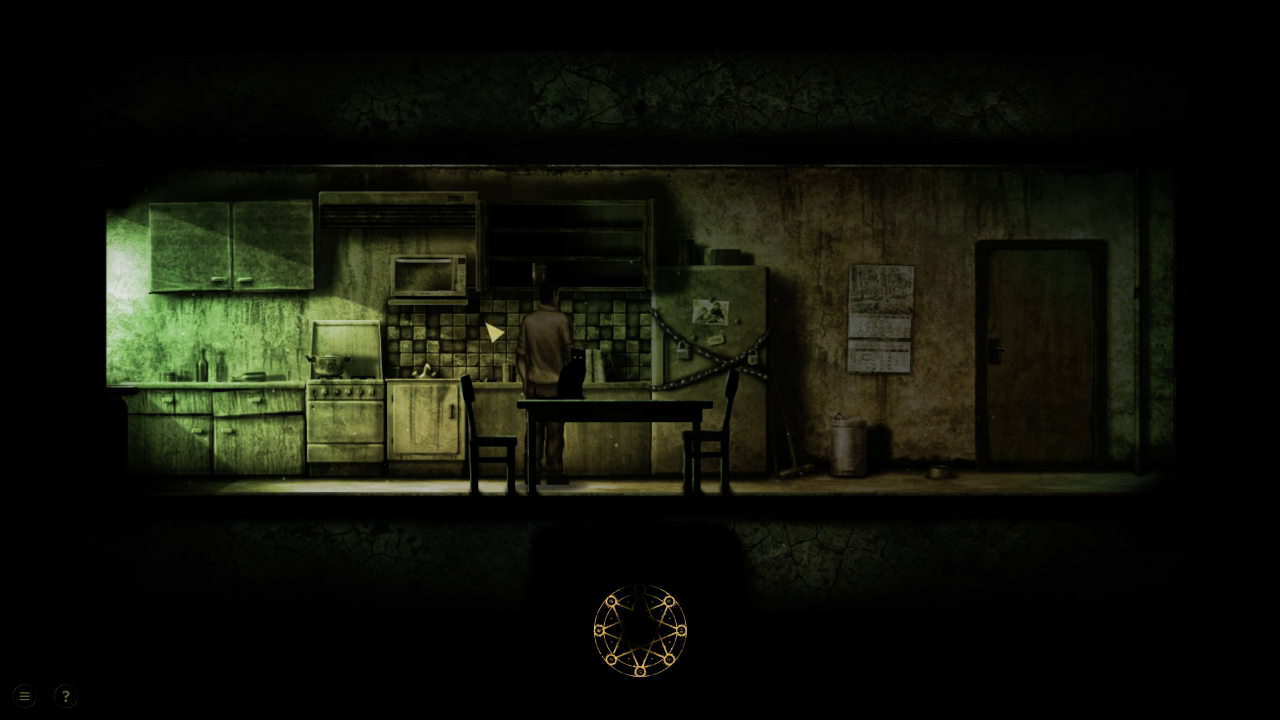
click(940, 470)
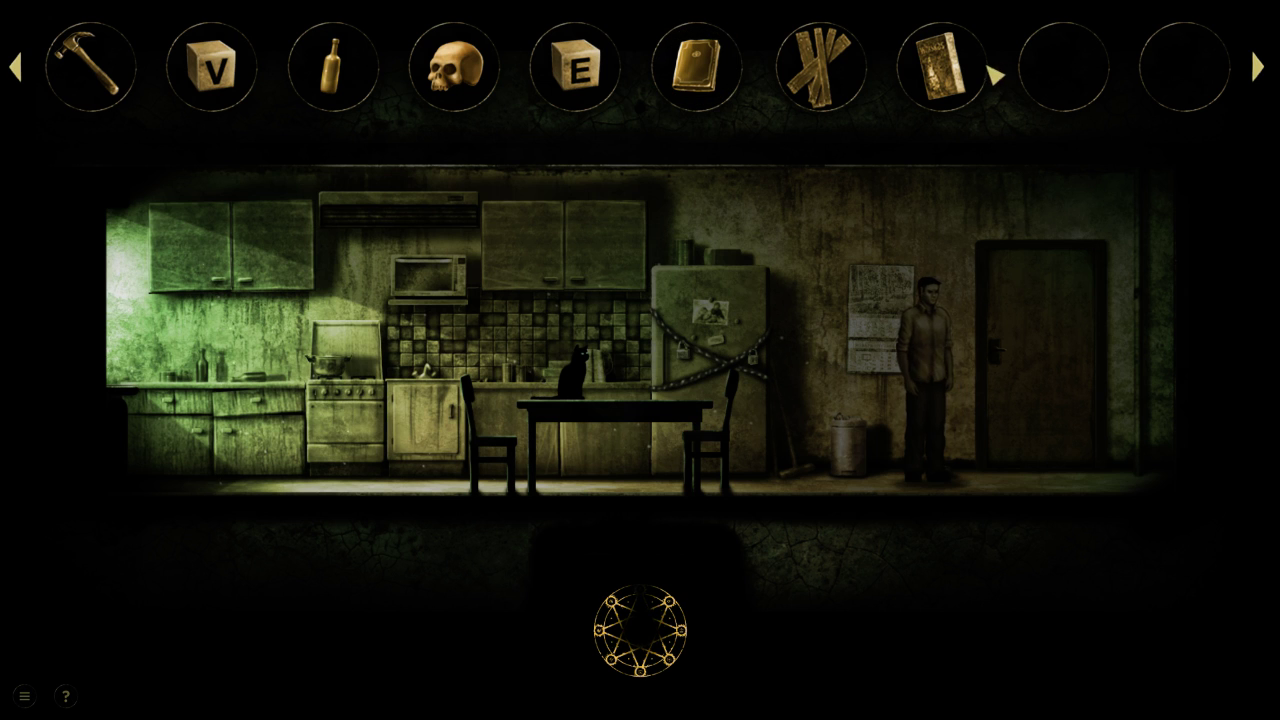
click(945, 68)
click(934, 455)
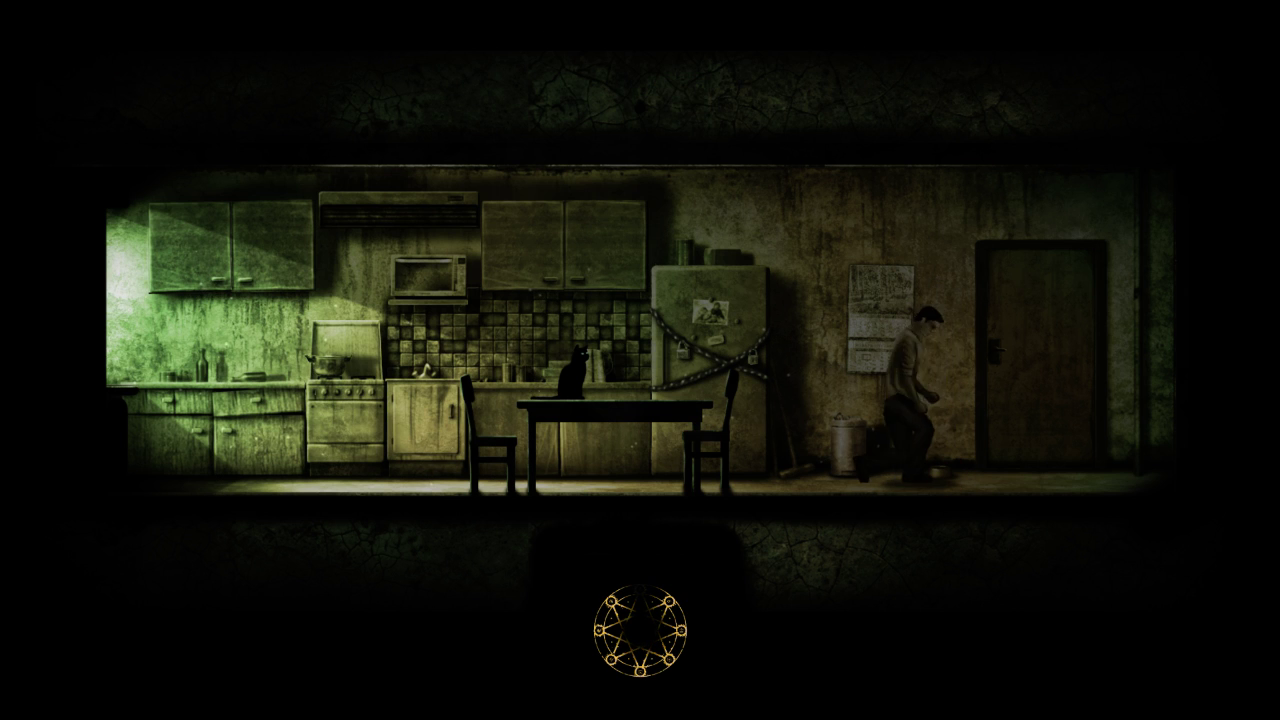
Pick up the key by the stove and try it on the fridge's chain lock
click(470, 486)
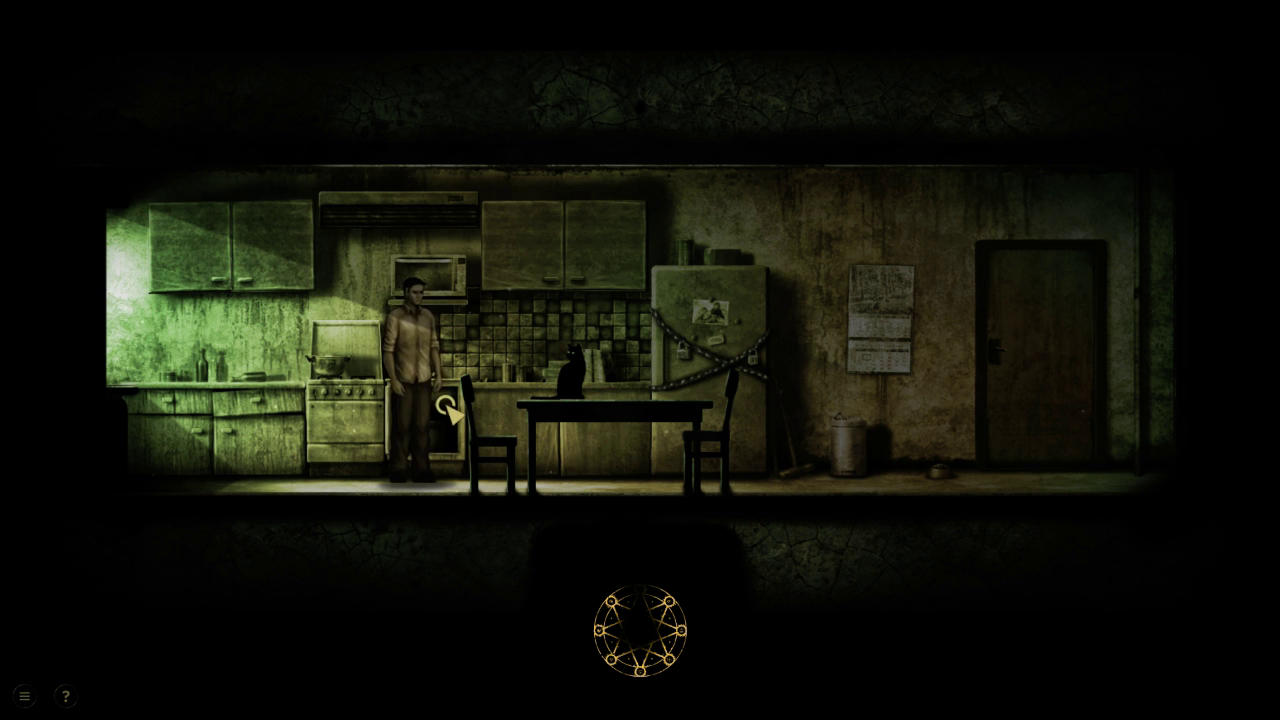
click(450, 412)
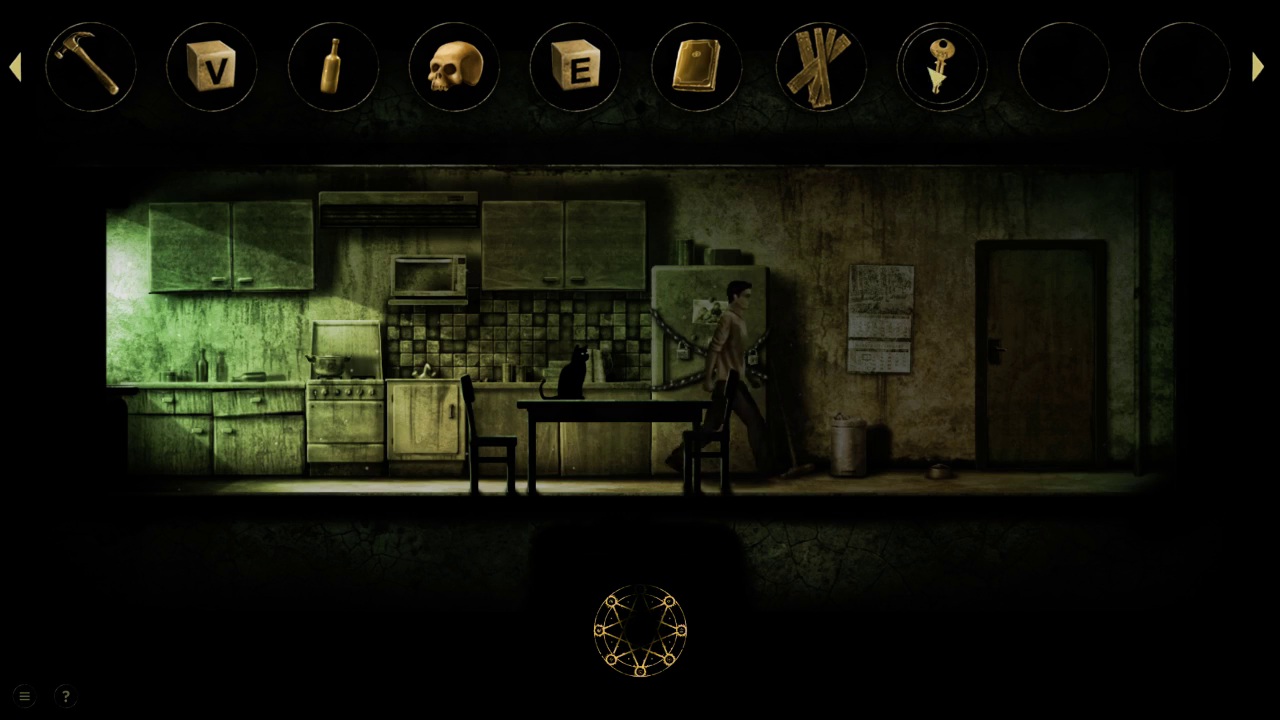
click(940, 66)
click(700, 365)
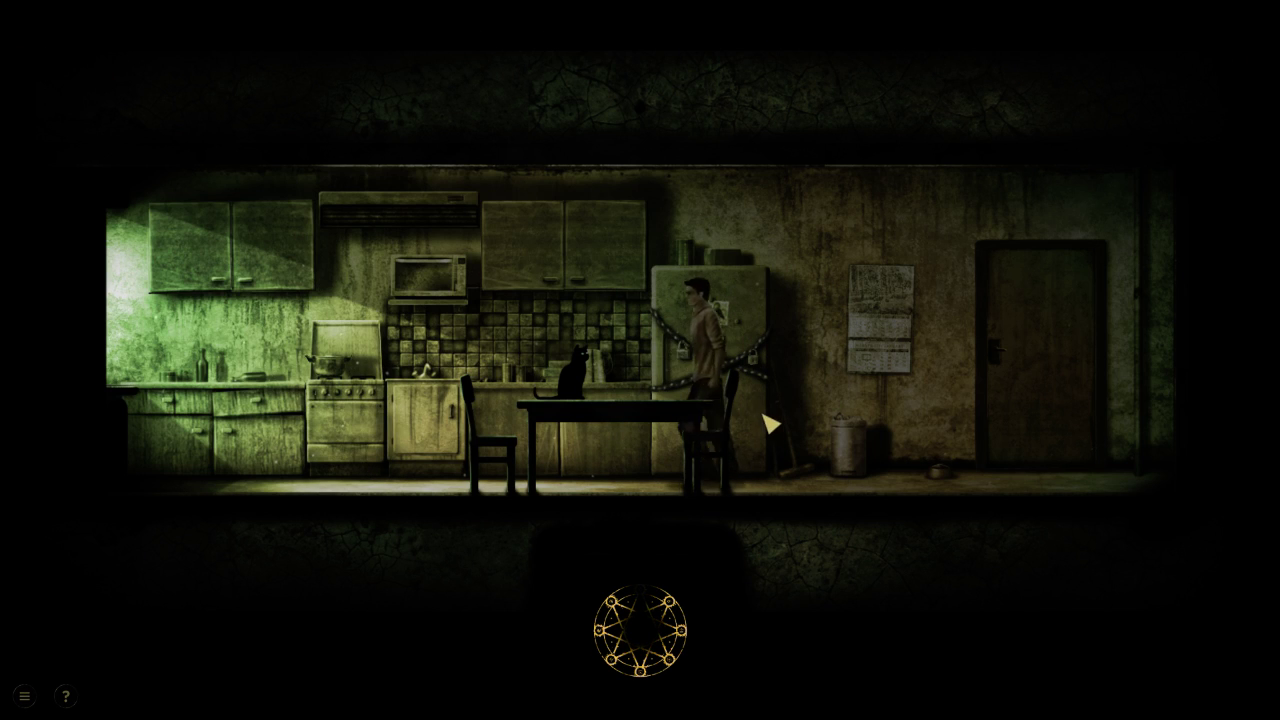
Search the sink and left upper cupboards, under-sink cabinet, stove and table
click(735, 358)
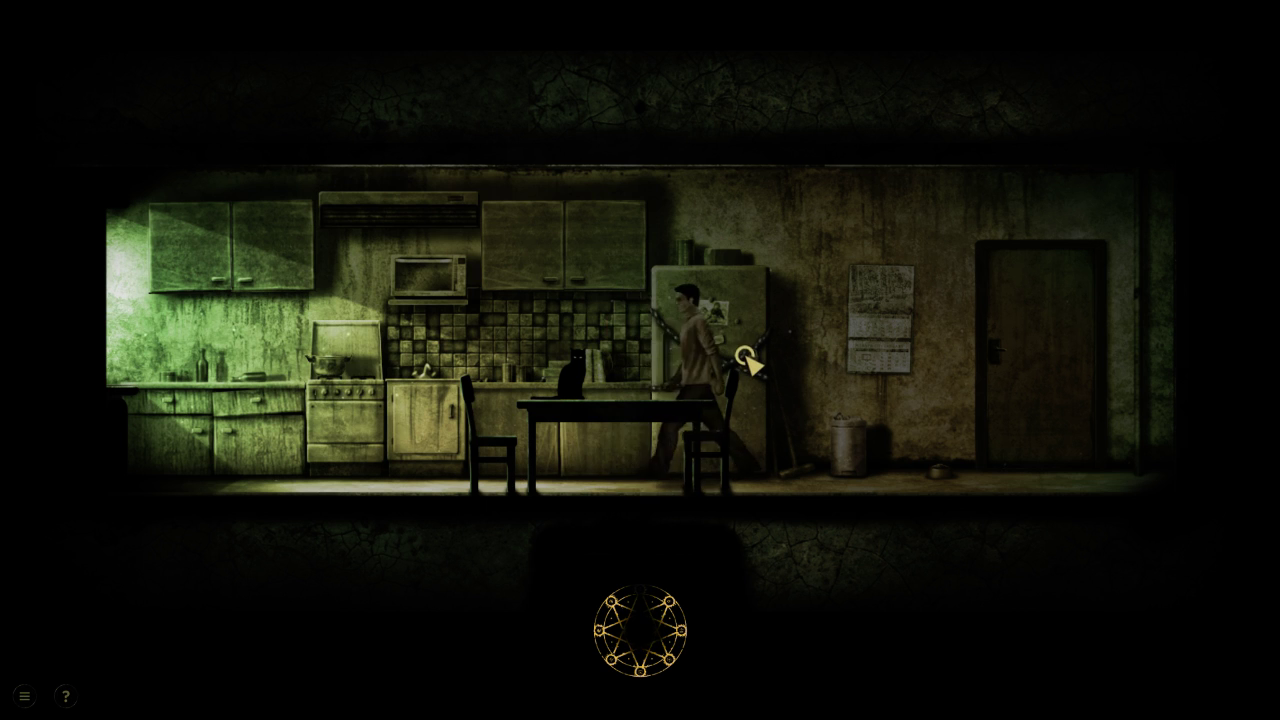
click(556, 275)
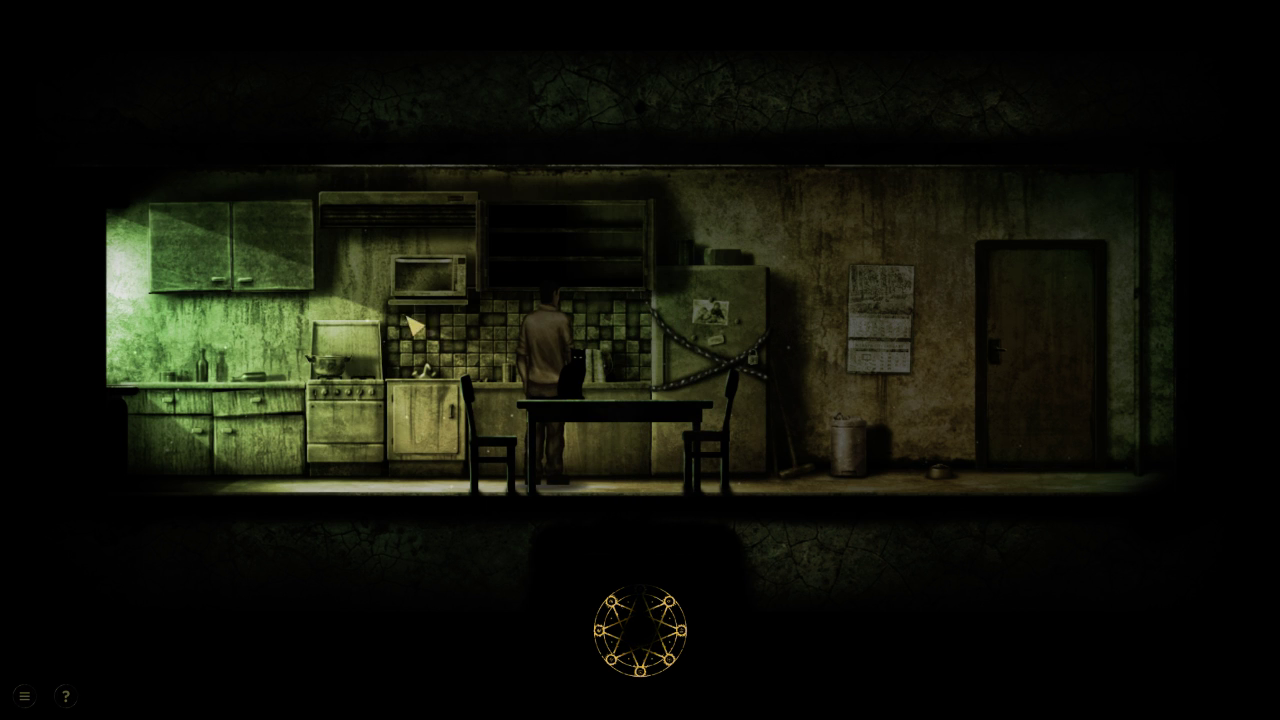
click(277, 255)
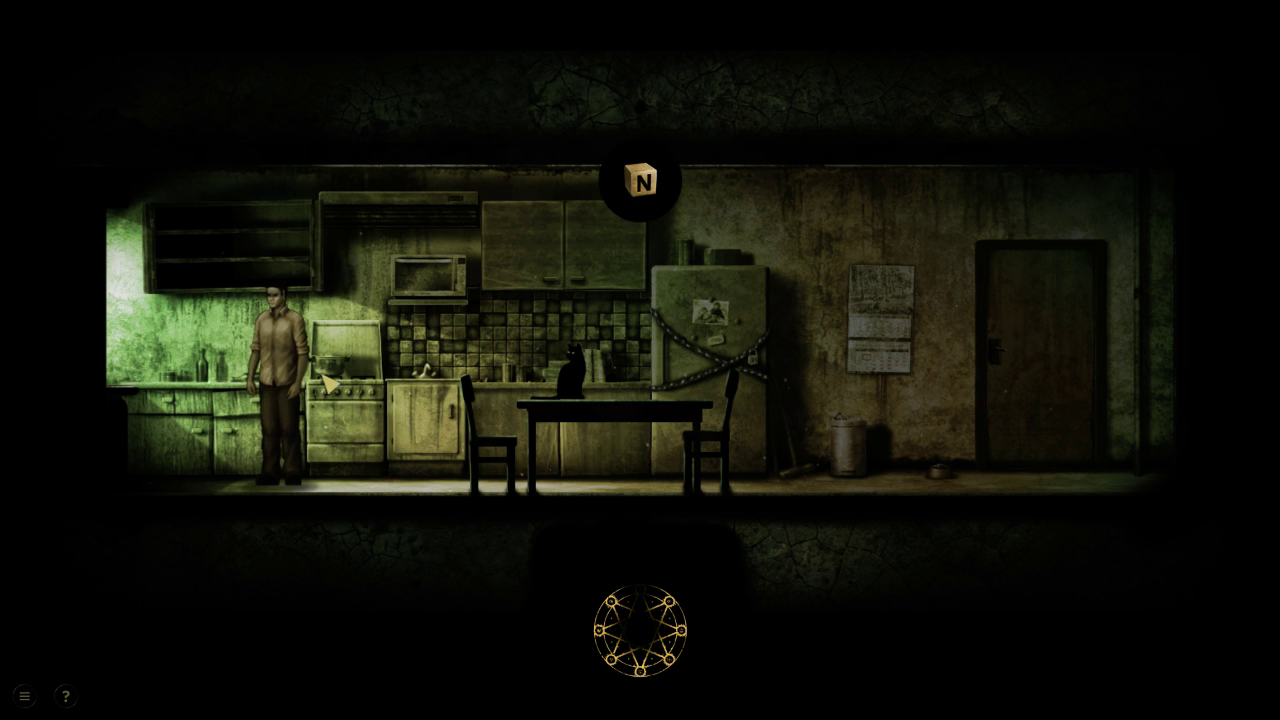
click(133, 395)
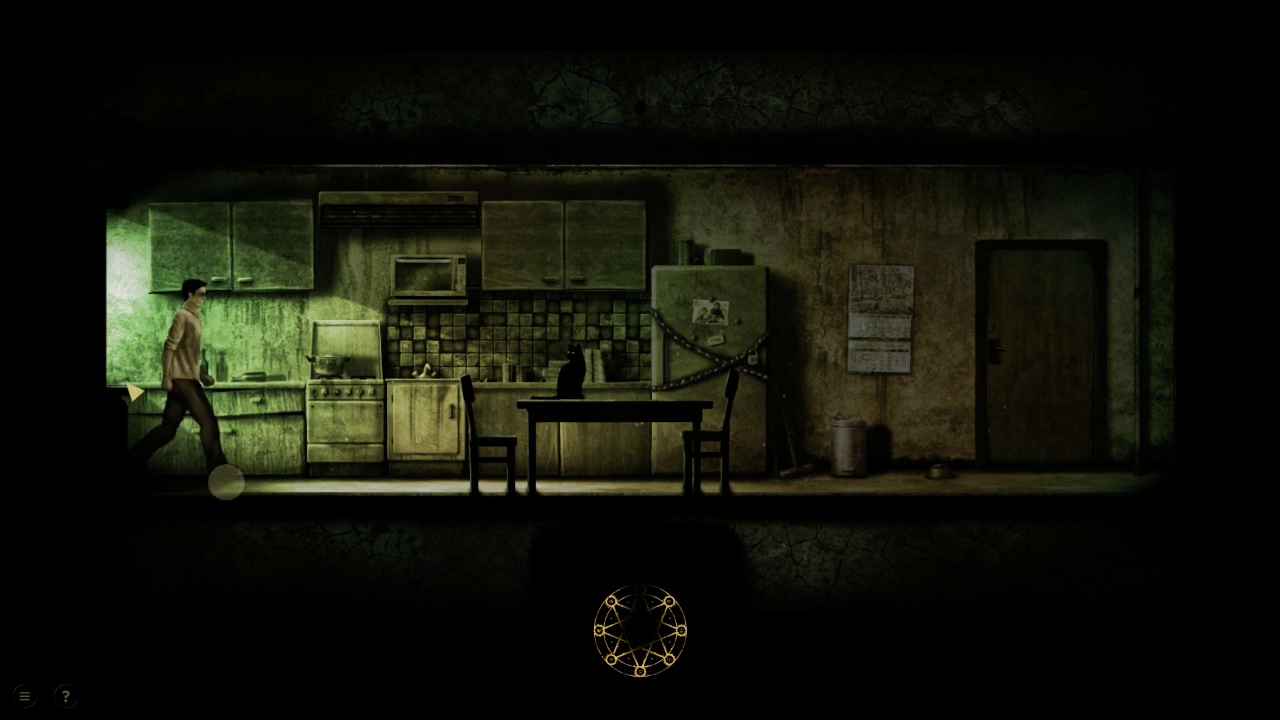
click(440, 410)
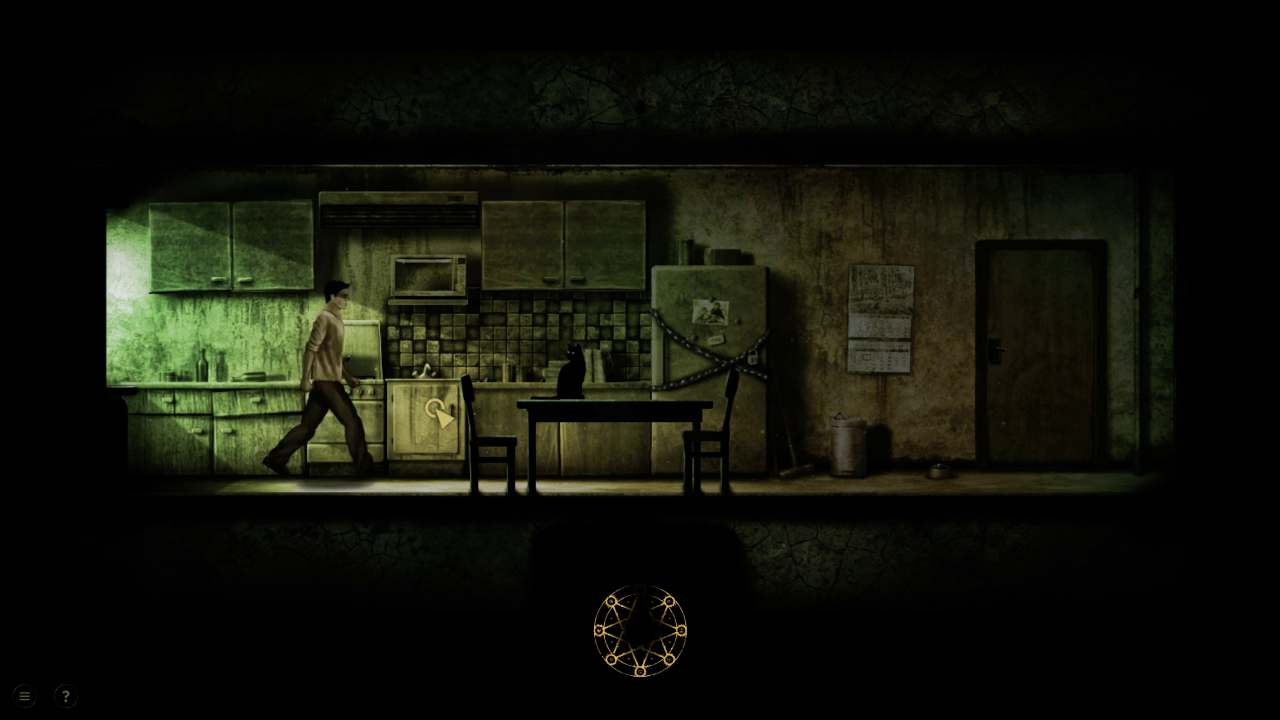
click(447, 307)
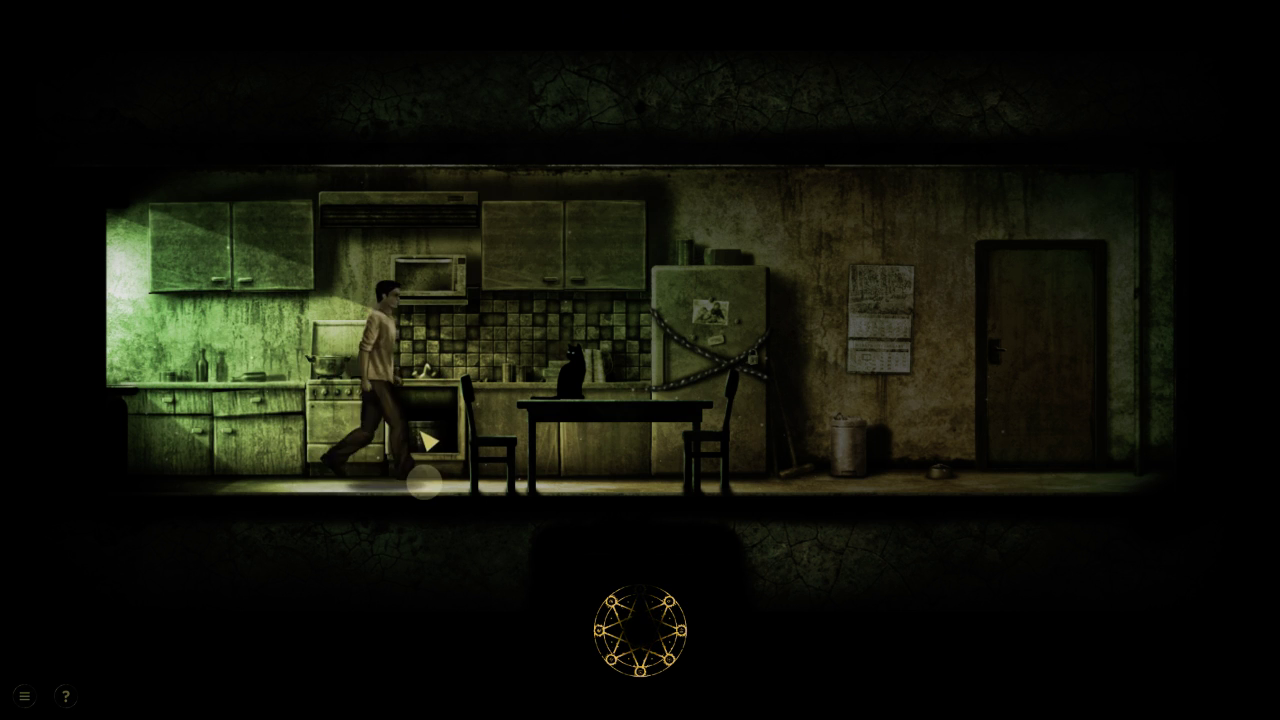
click(527, 407)
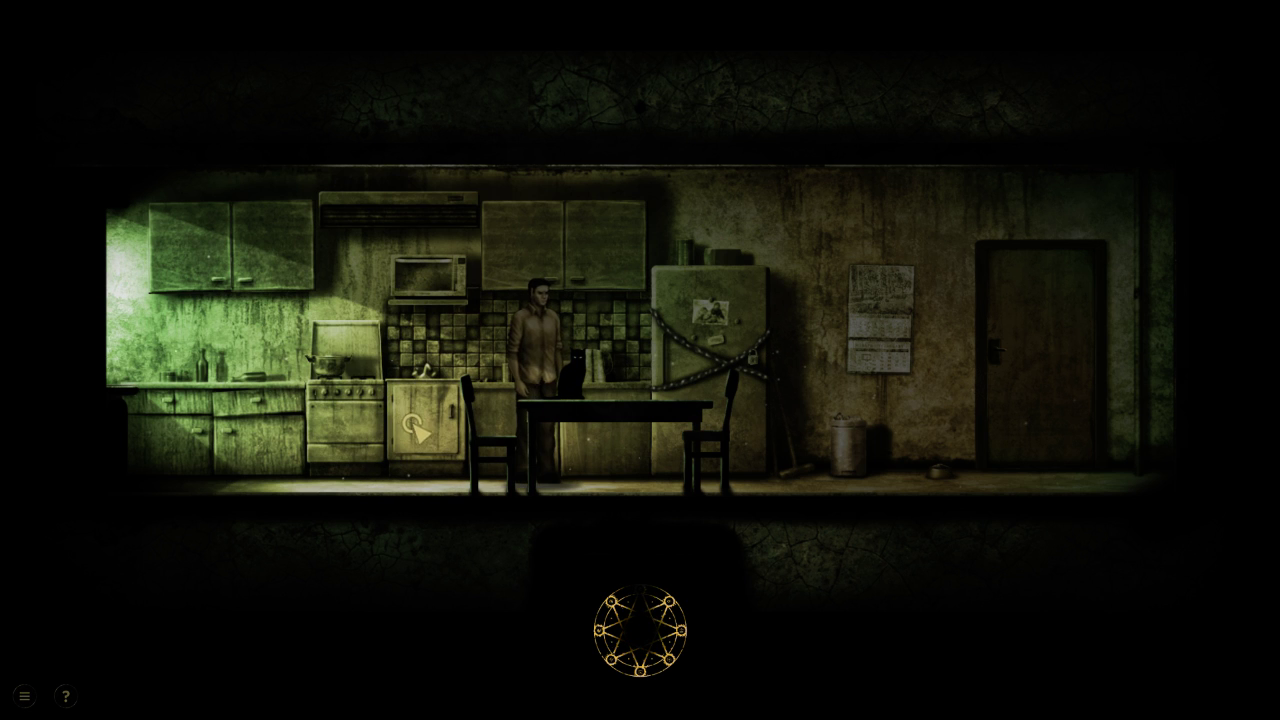
click(840, 430)
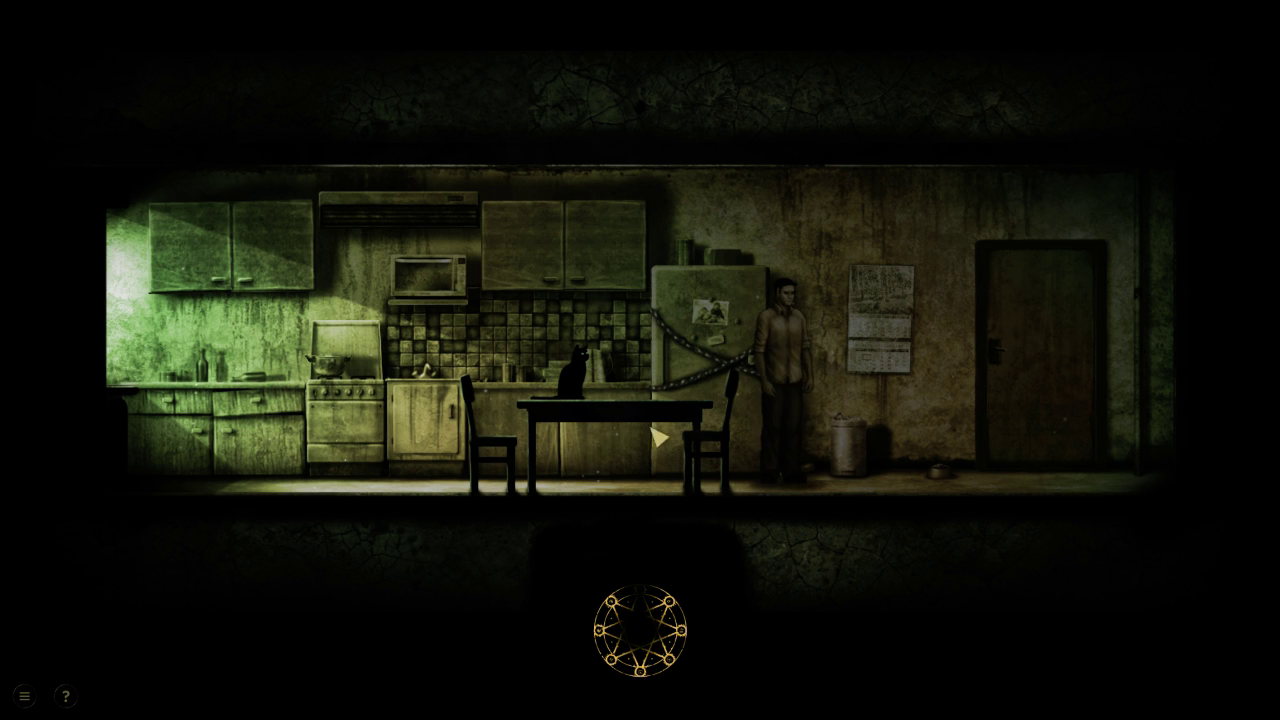
Try the skull on the trash bin, then take down the calendar to reveal the hole
click(455, 68)
click(845, 440)
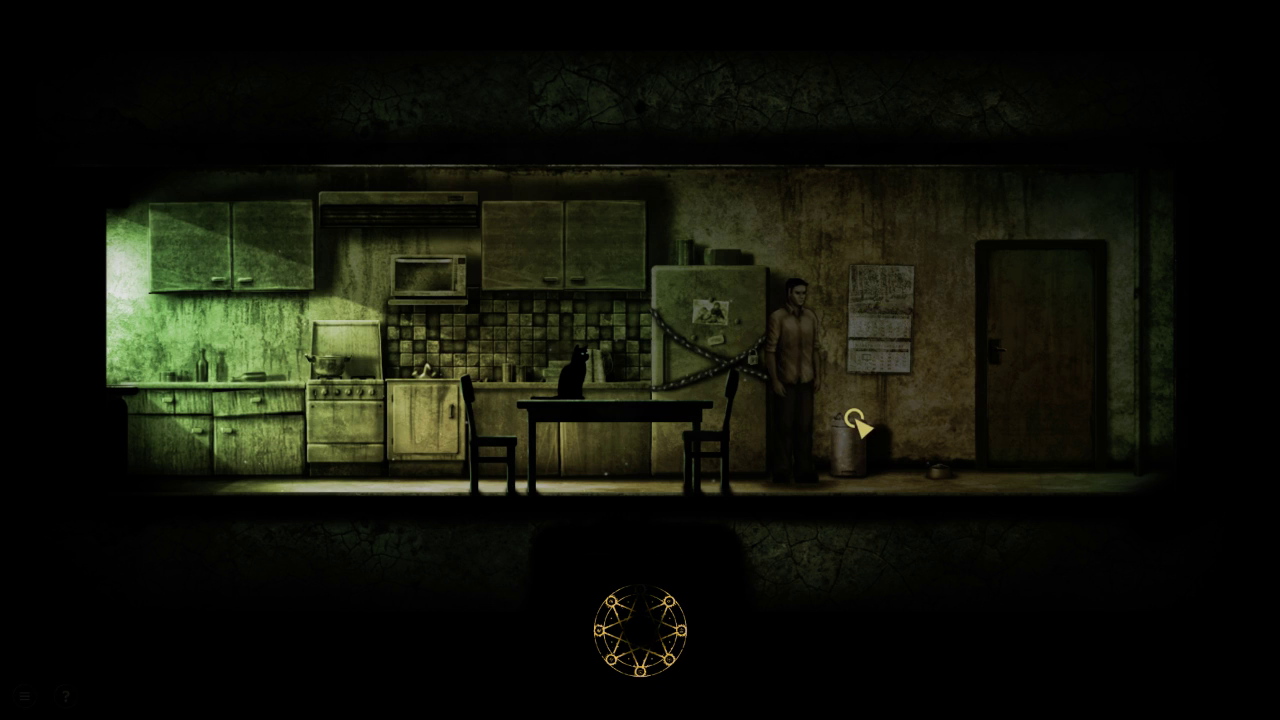
click(880, 300)
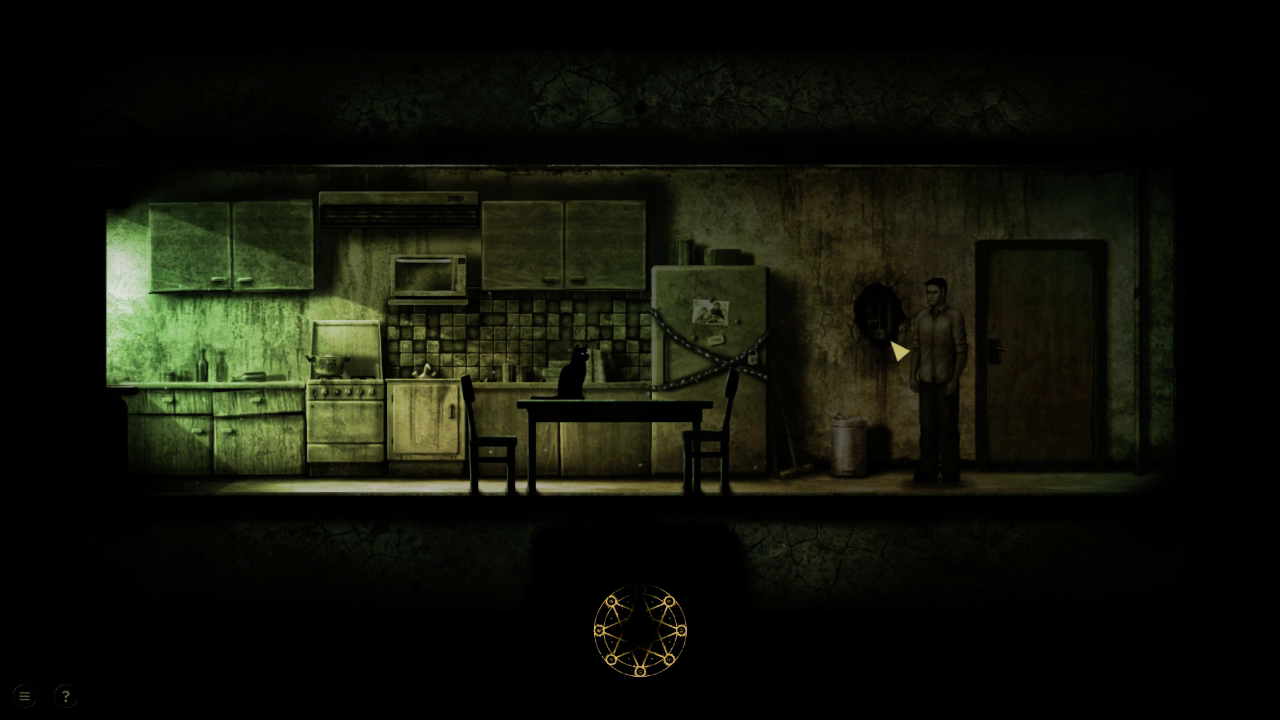
click(1030, 350)
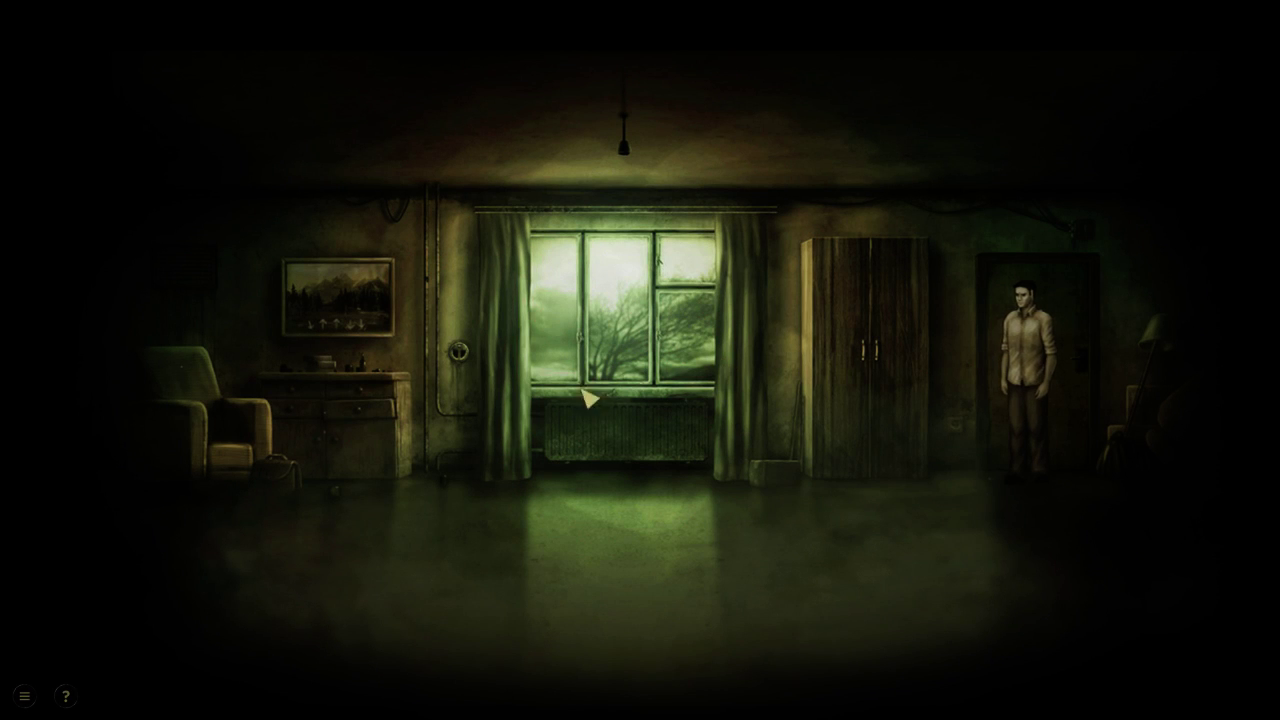
Cross the bedroom to the electrical panel and try the bottle on it
double_click(125, 440)
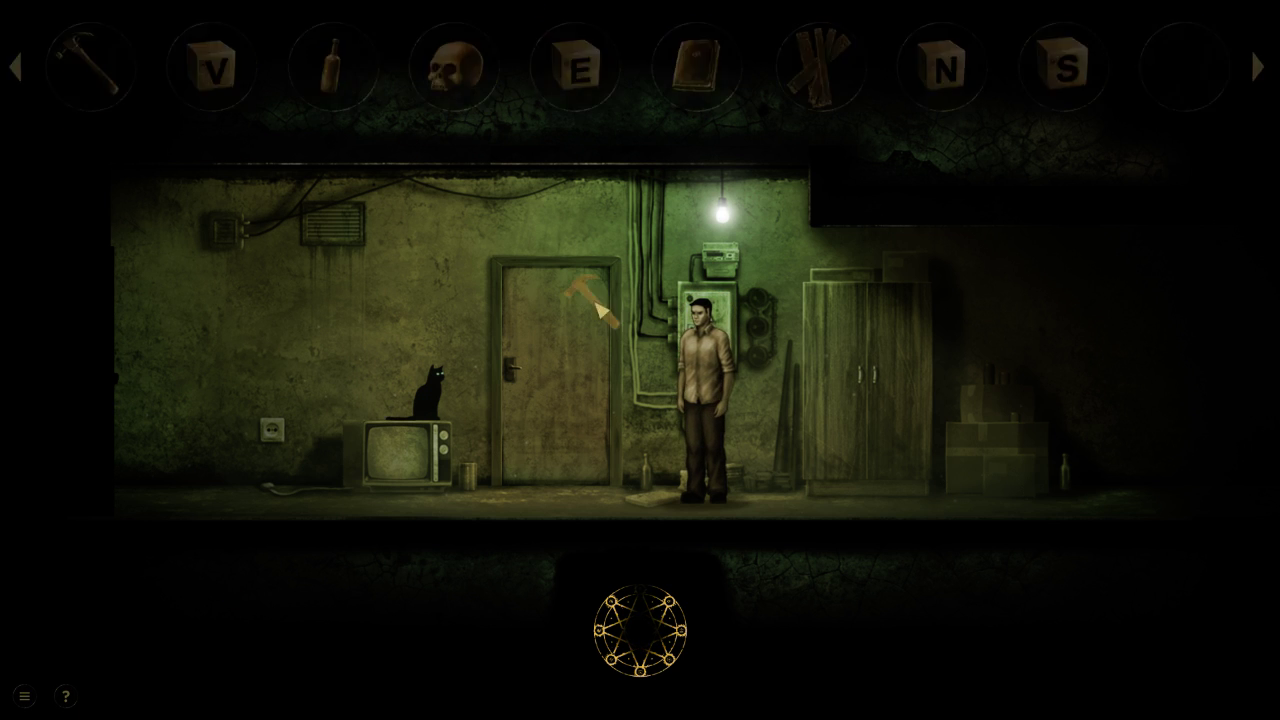
click(700, 325)
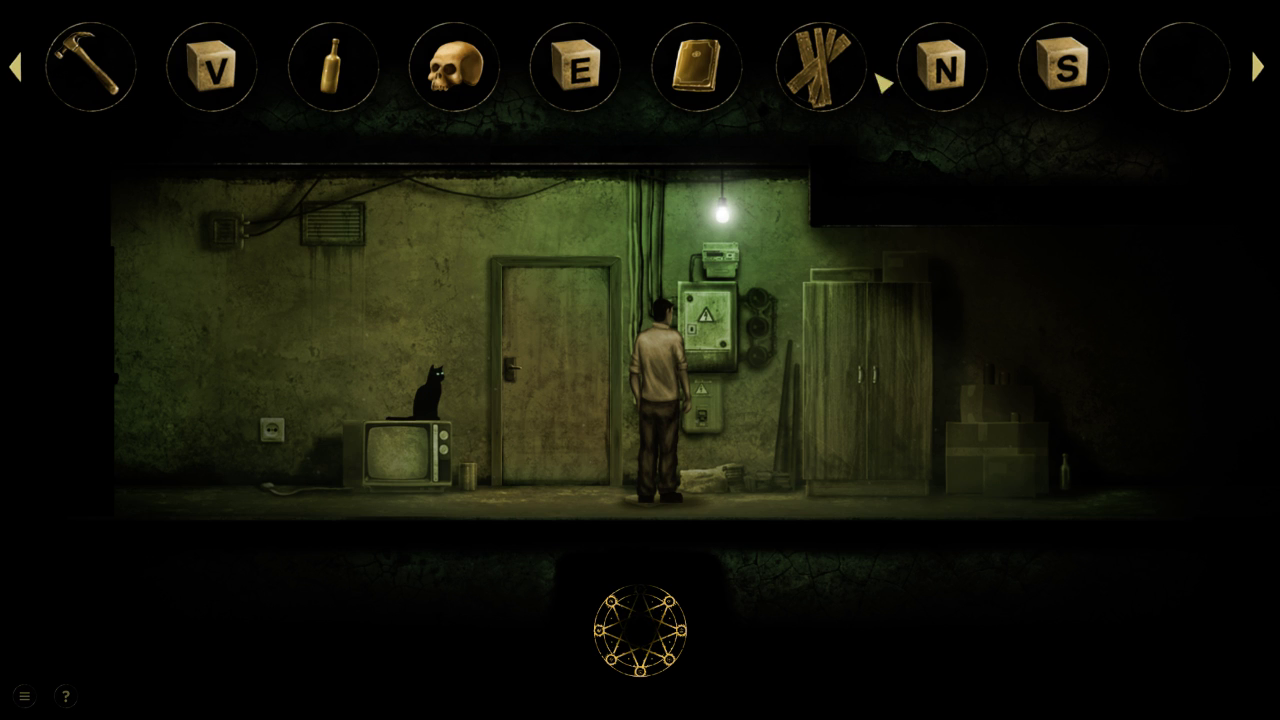
click(330, 68)
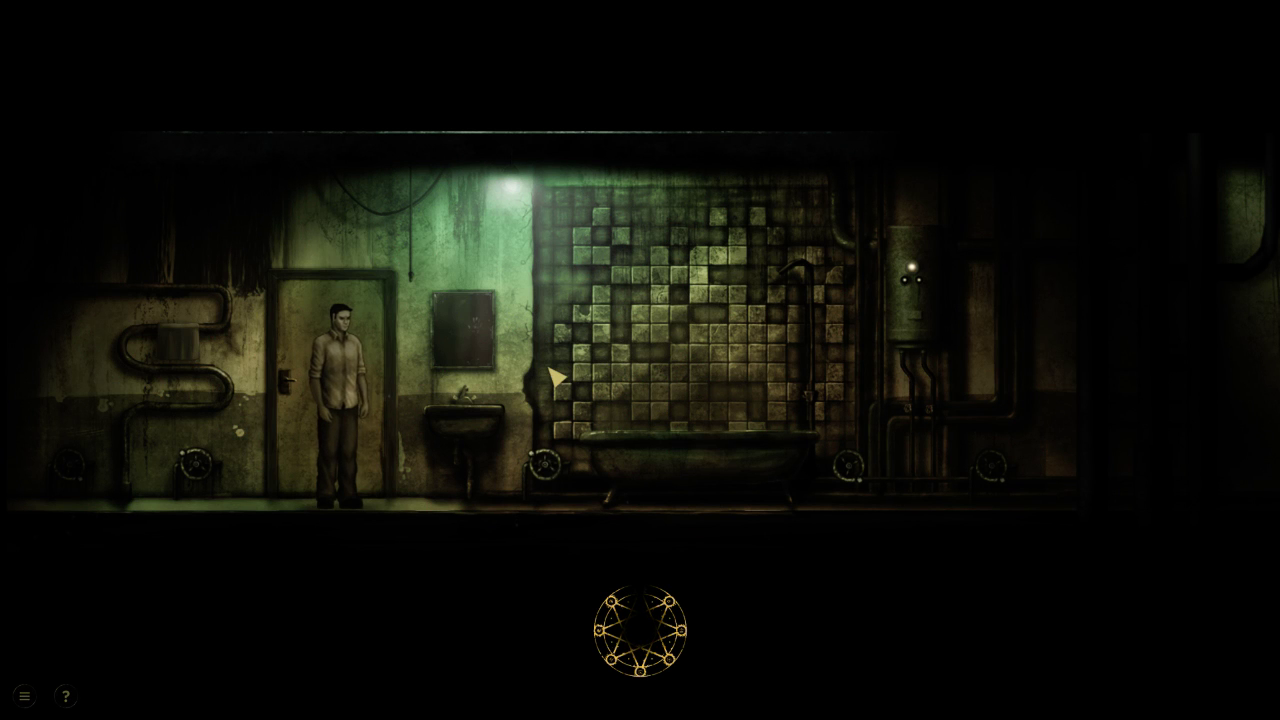
Use the bathroom sink, then head for the exit on the right
click(466, 395)
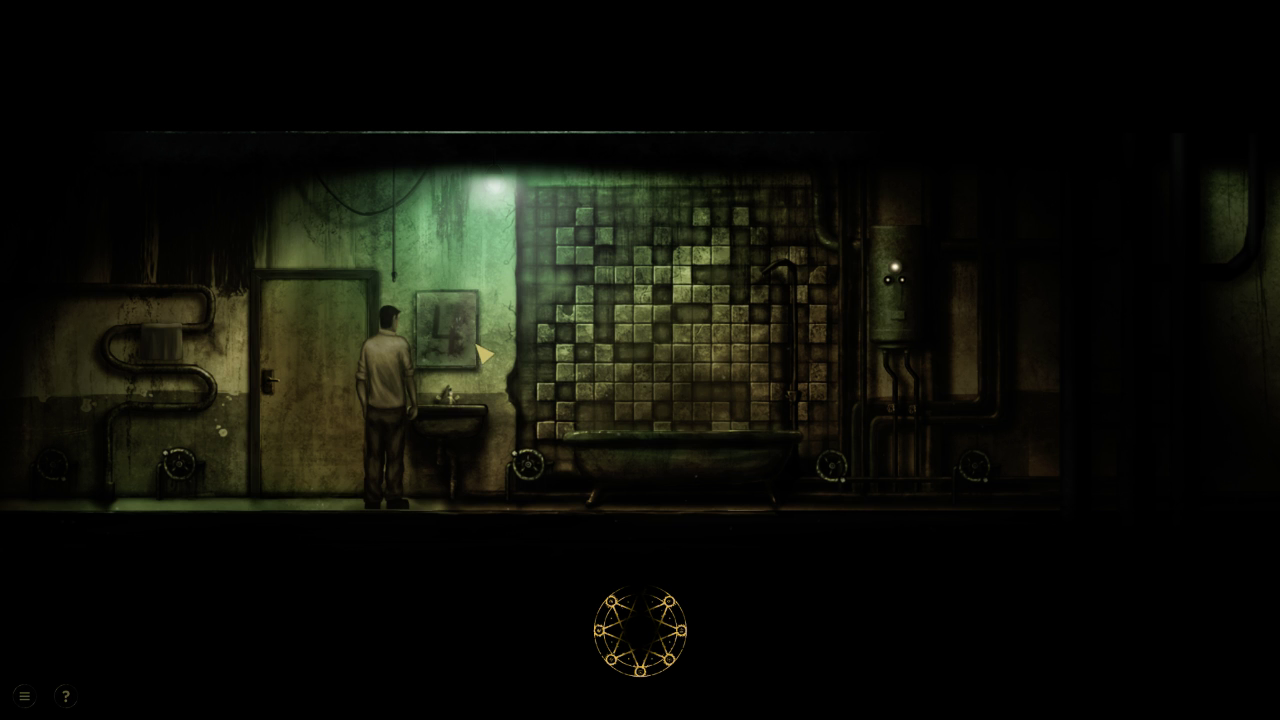
click(668, 432)
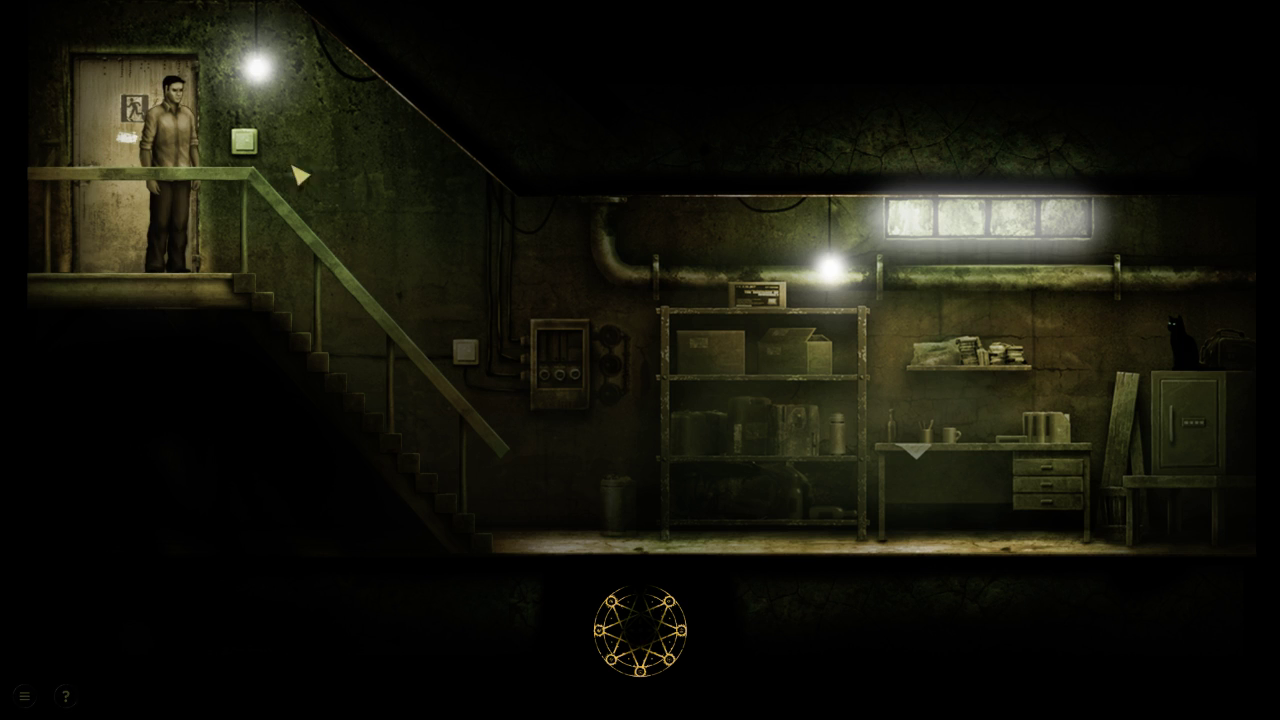
Go down to the basement and inspect the safe's four-digit combination lock
click(505, 320)
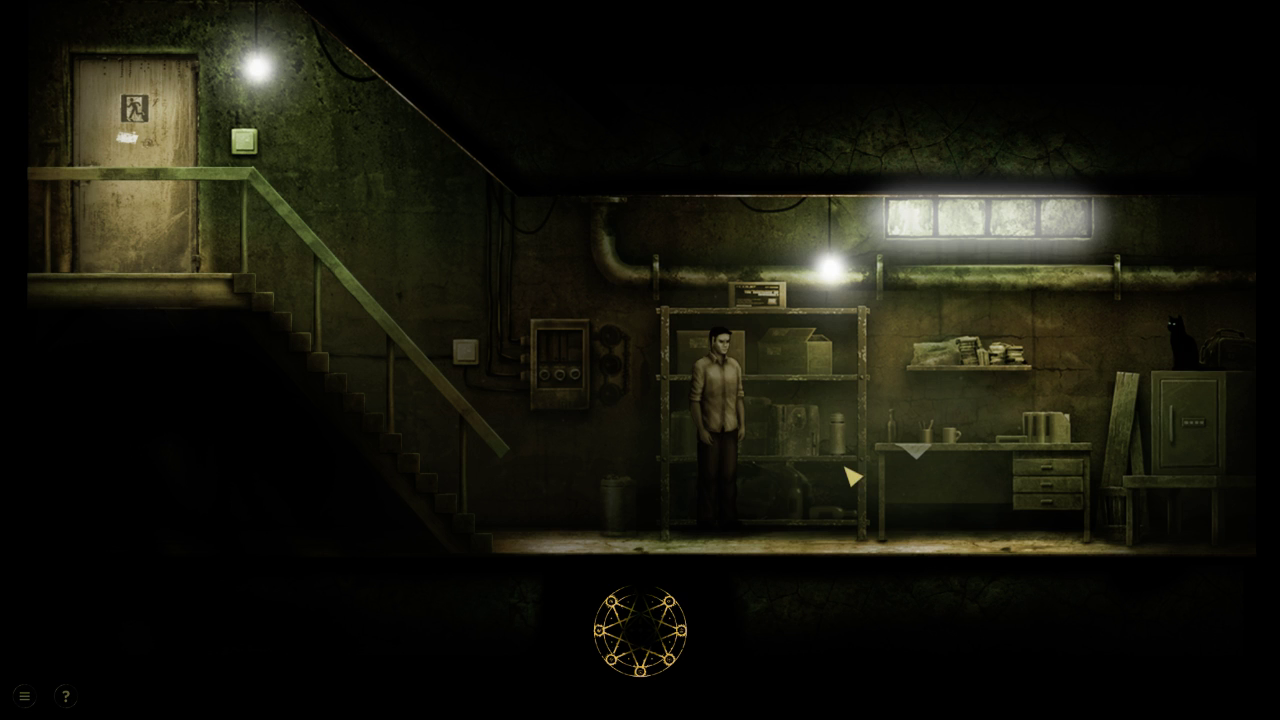
click(987, 541)
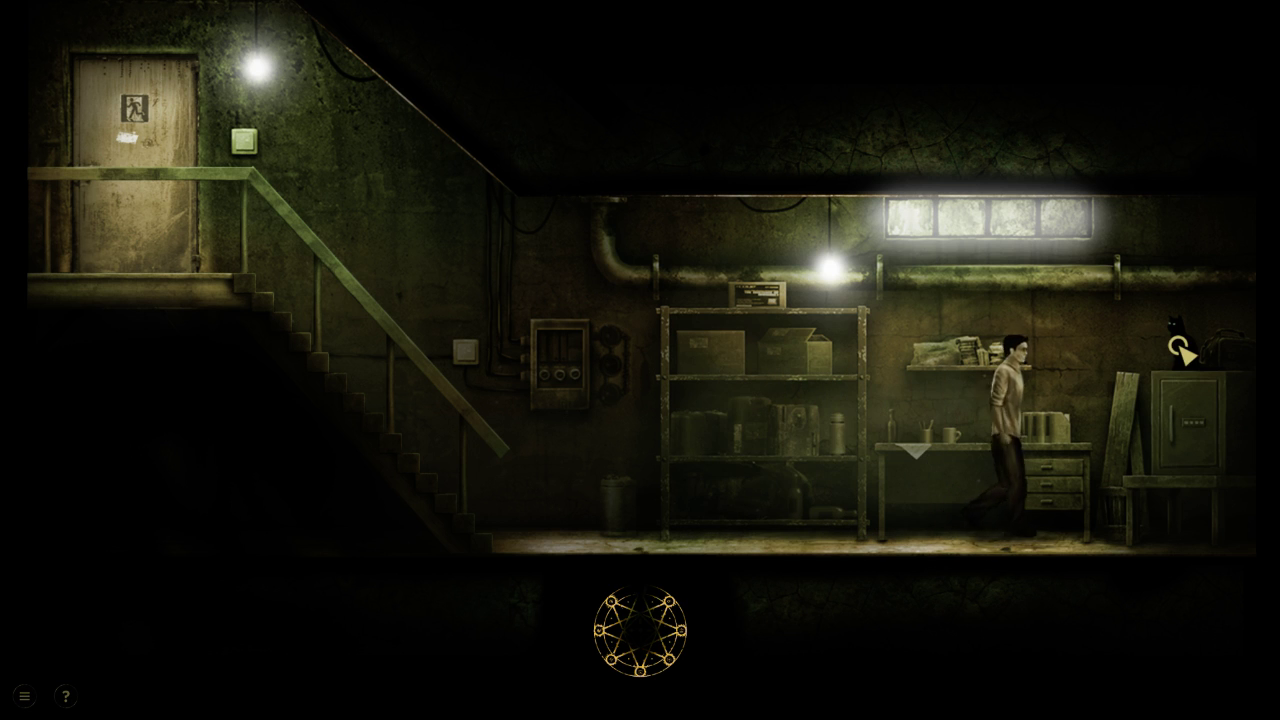
click(1200, 411)
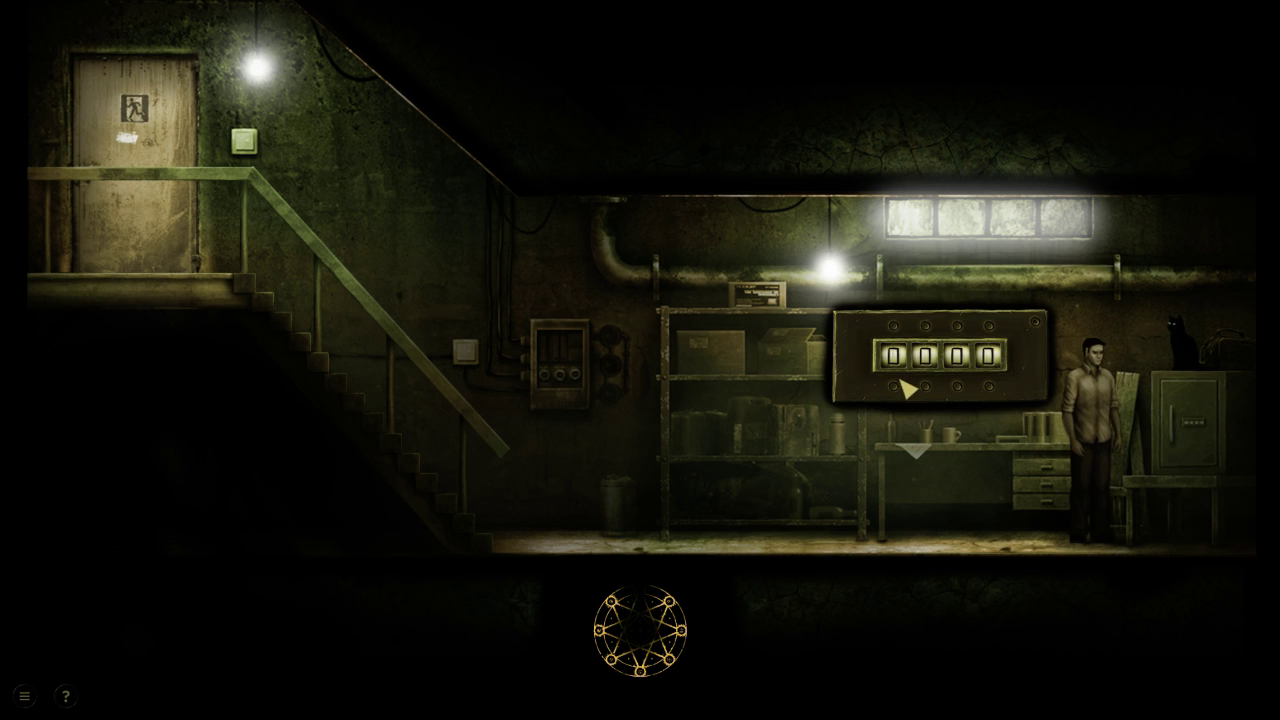
click(1041, 350)
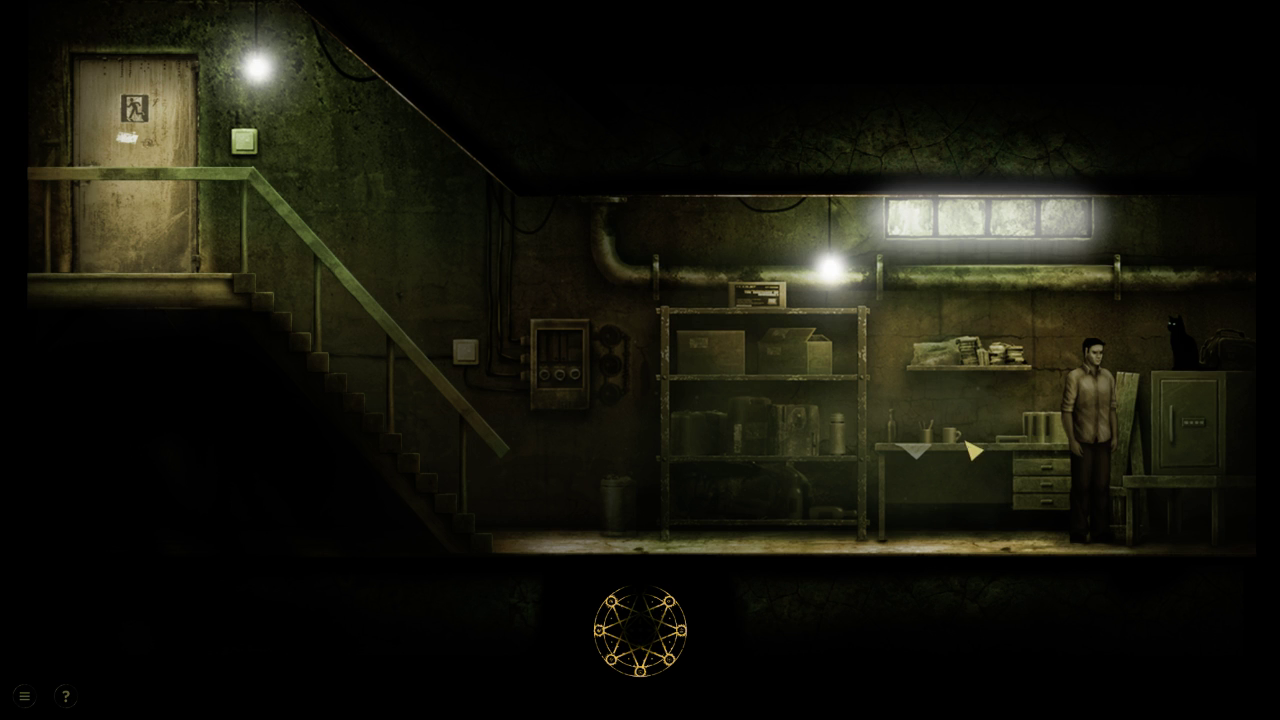
Check the basement fuse box, then climb the stairs and exit the door
click(810, 538)
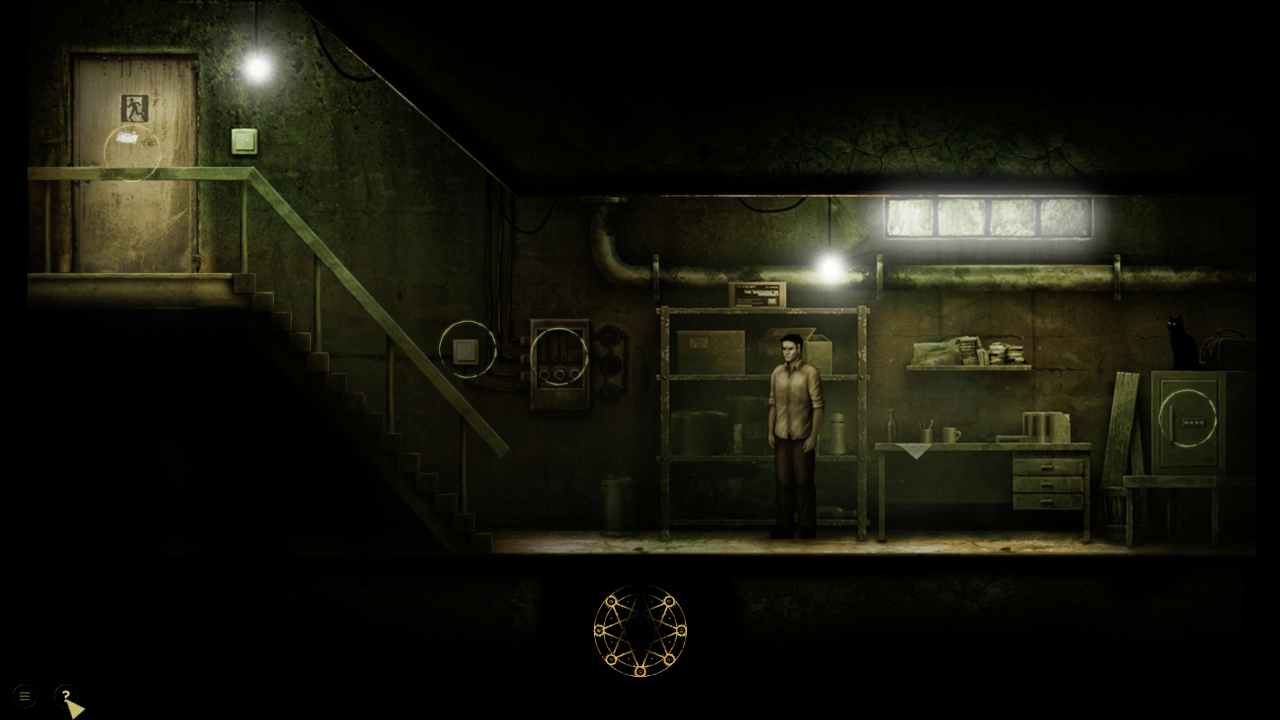
click(540, 368)
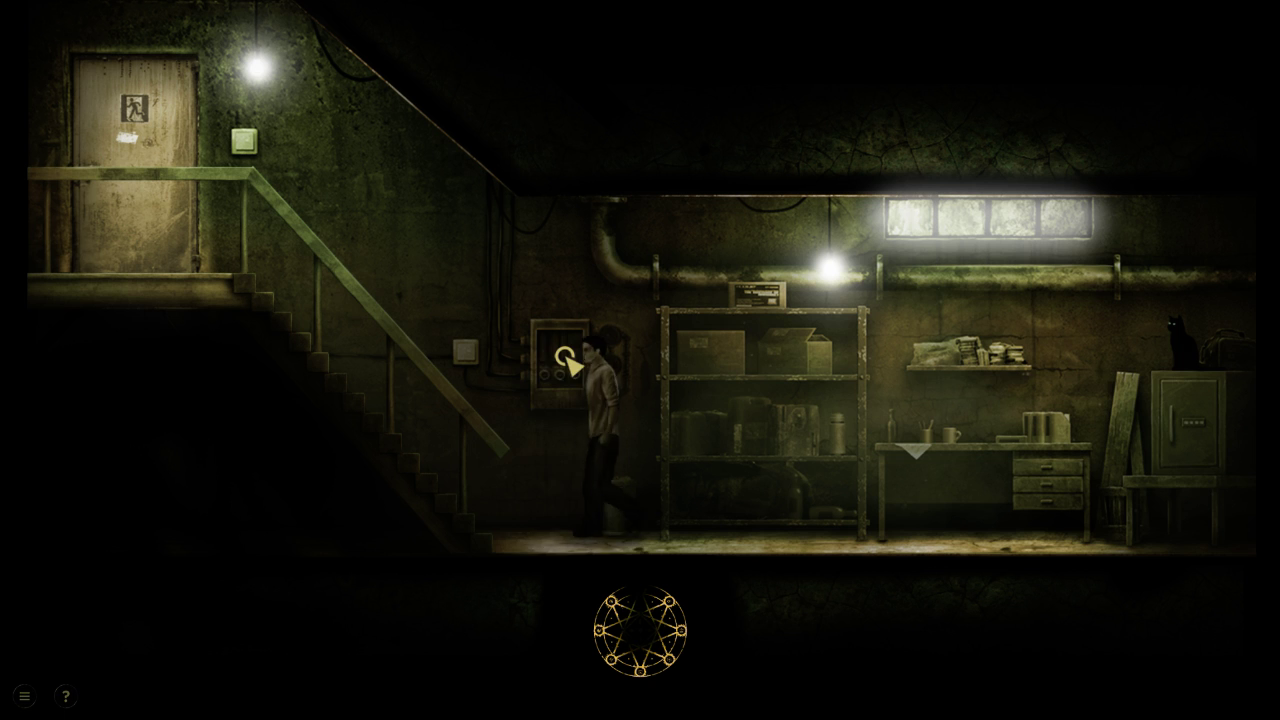
click(265, 292)
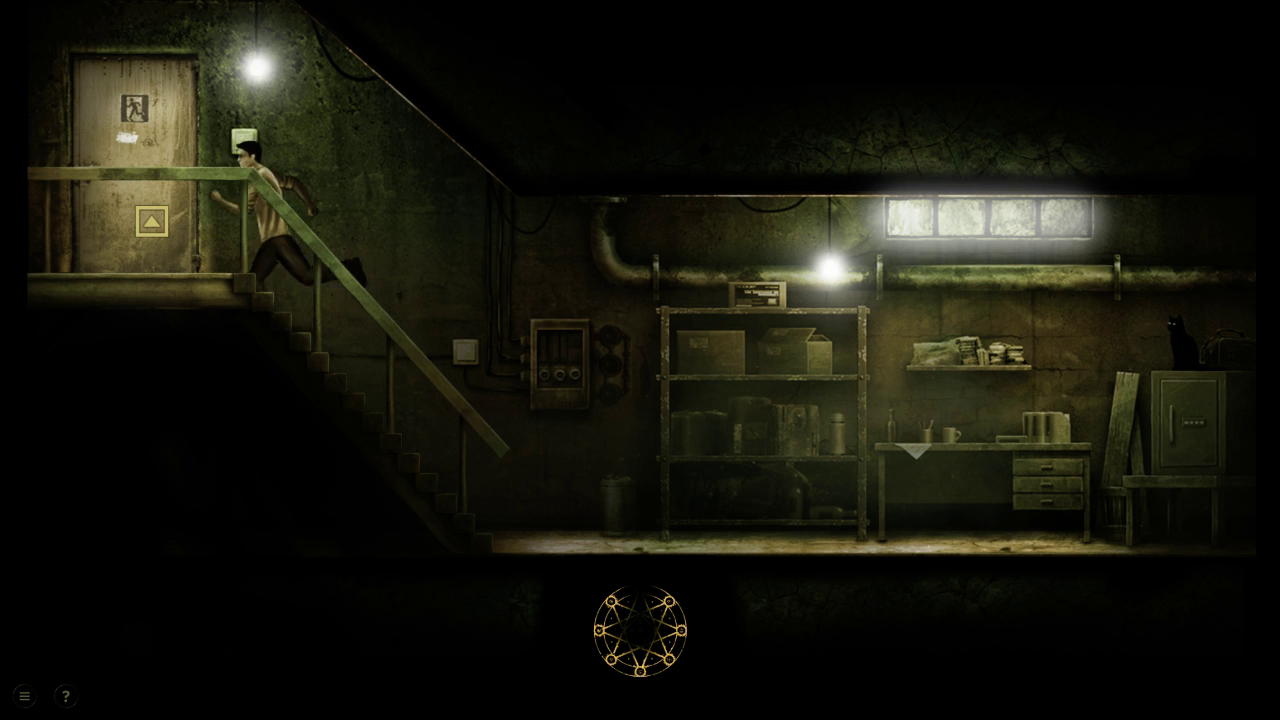
click(150, 220)
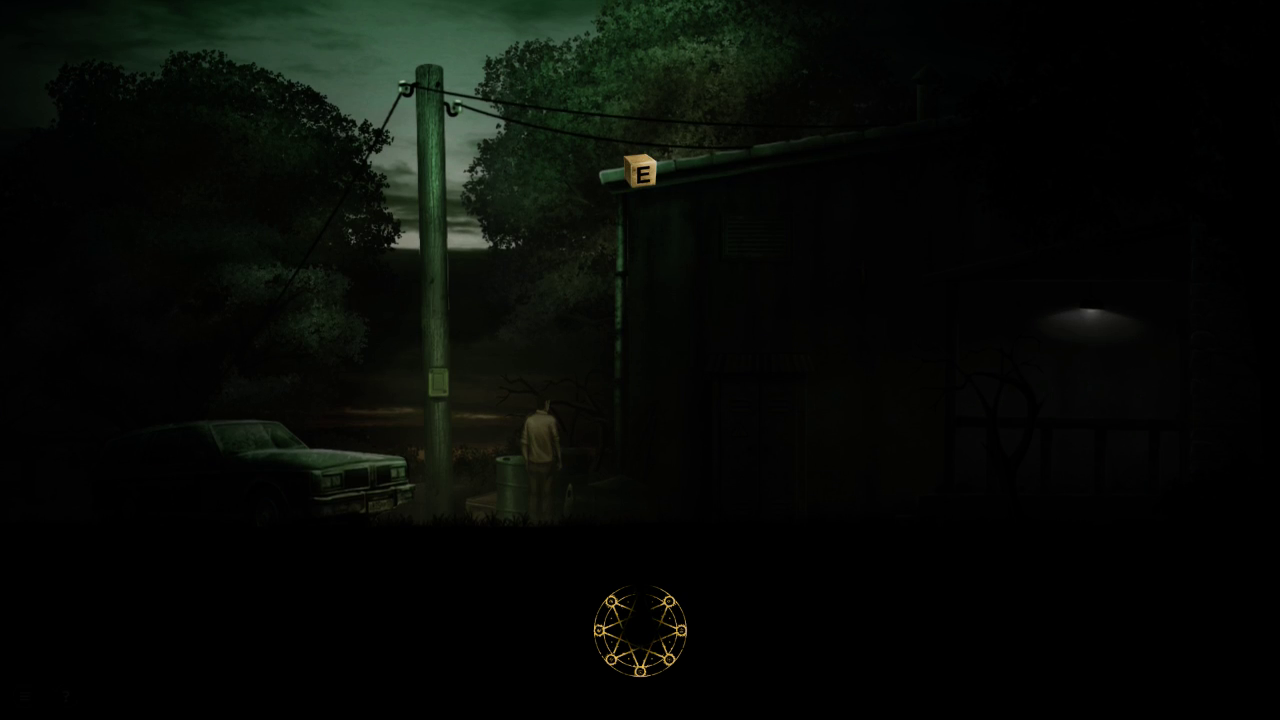
At the utility pole, try the skull, bottle and book on the pole box
click(441, 384)
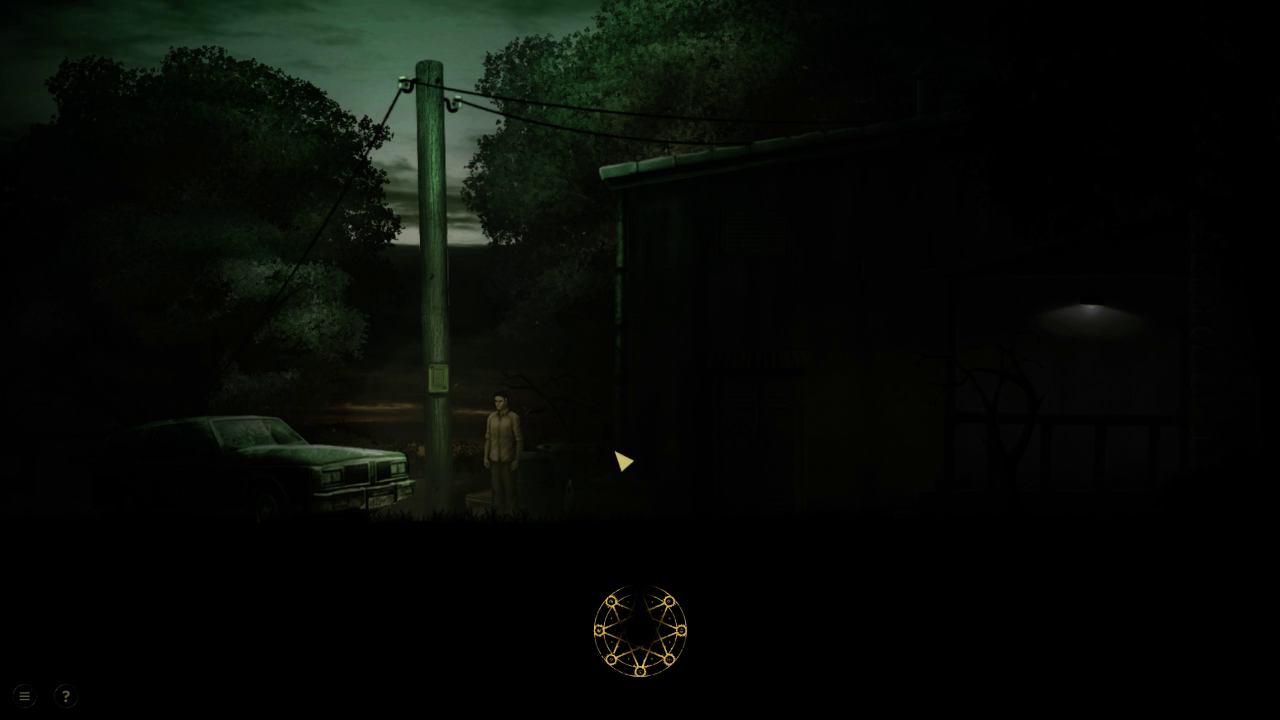
click(455, 65)
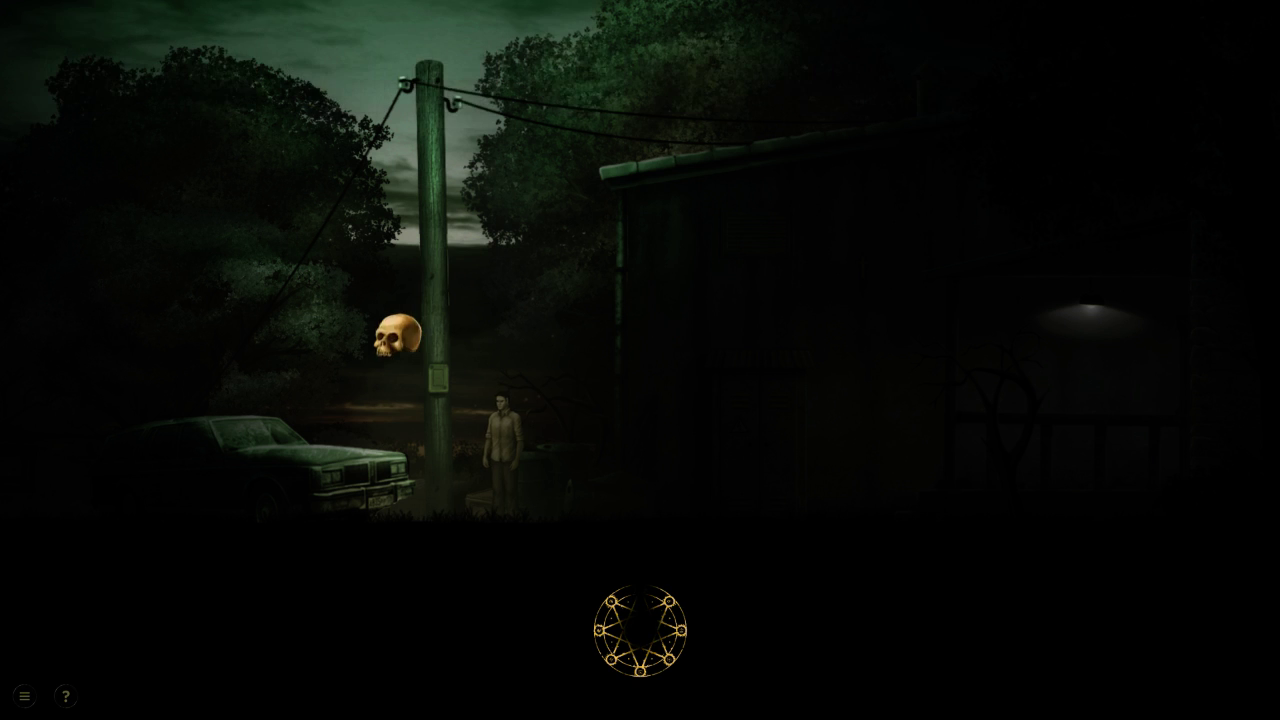
click(333, 65)
click(425, 378)
click(693, 65)
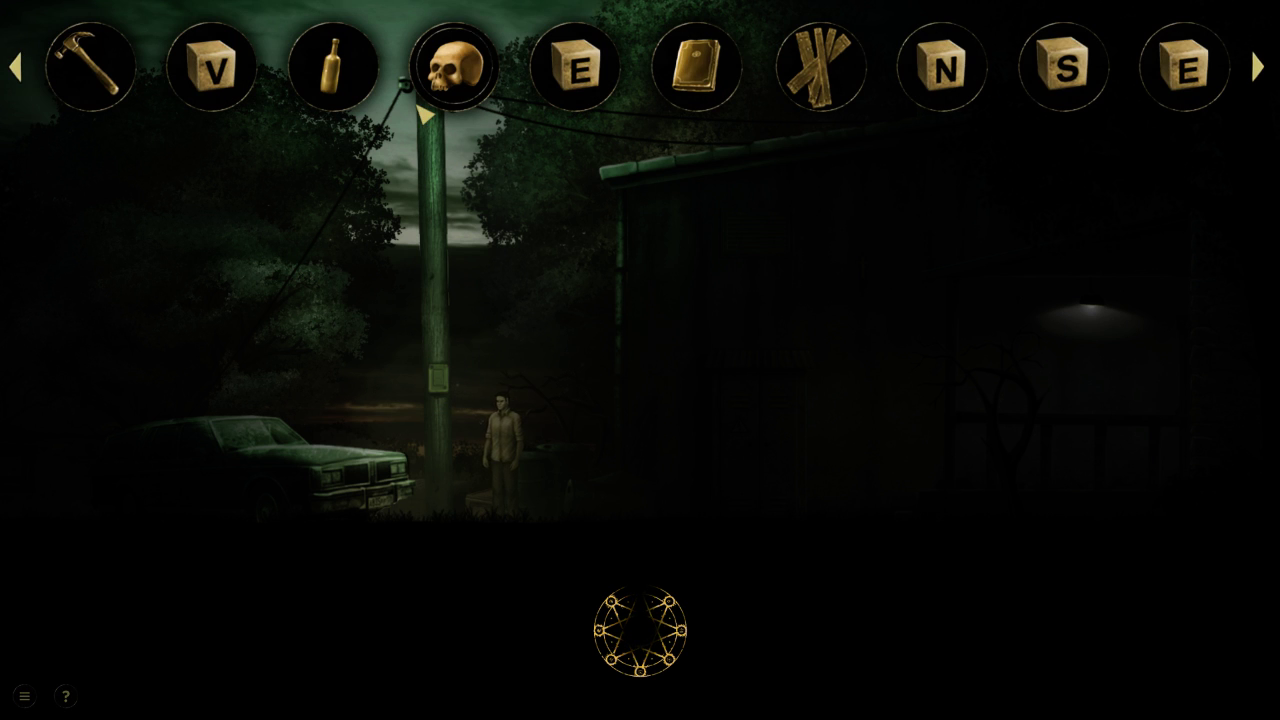
click(333, 65)
click(432, 382)
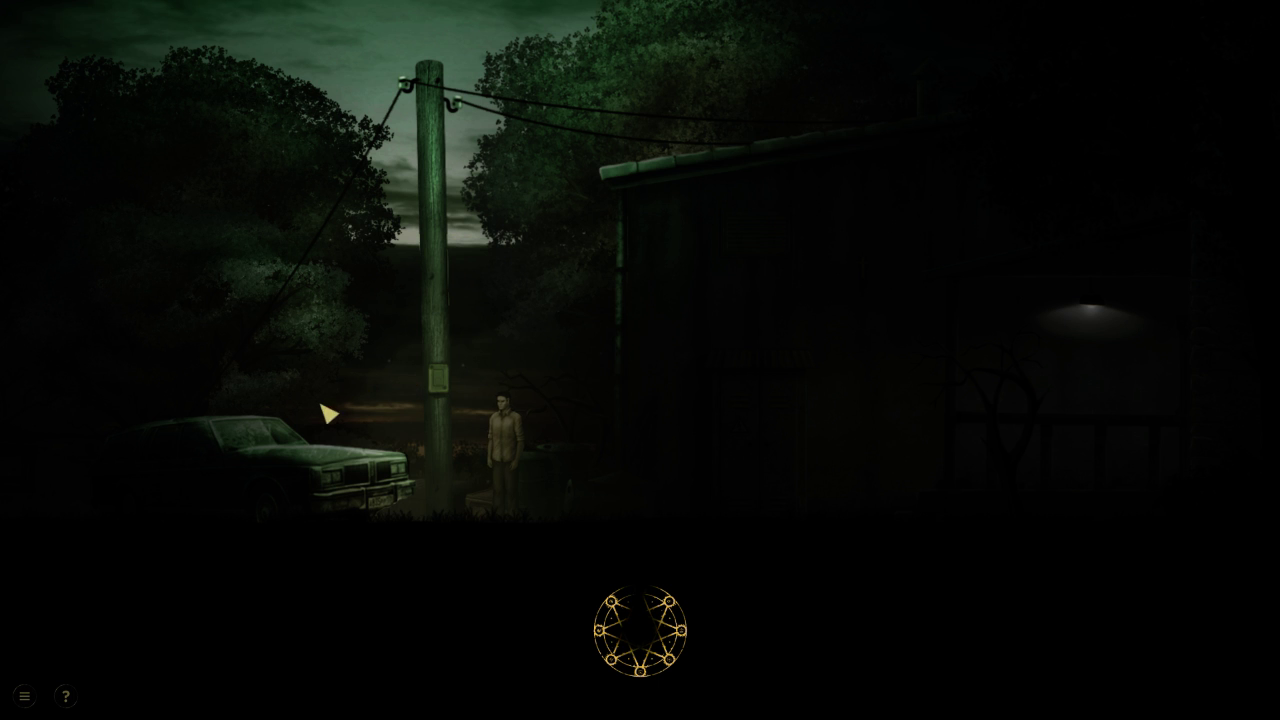
Walk past the car to the shed and try the book on the wall cross
click(292, 440)
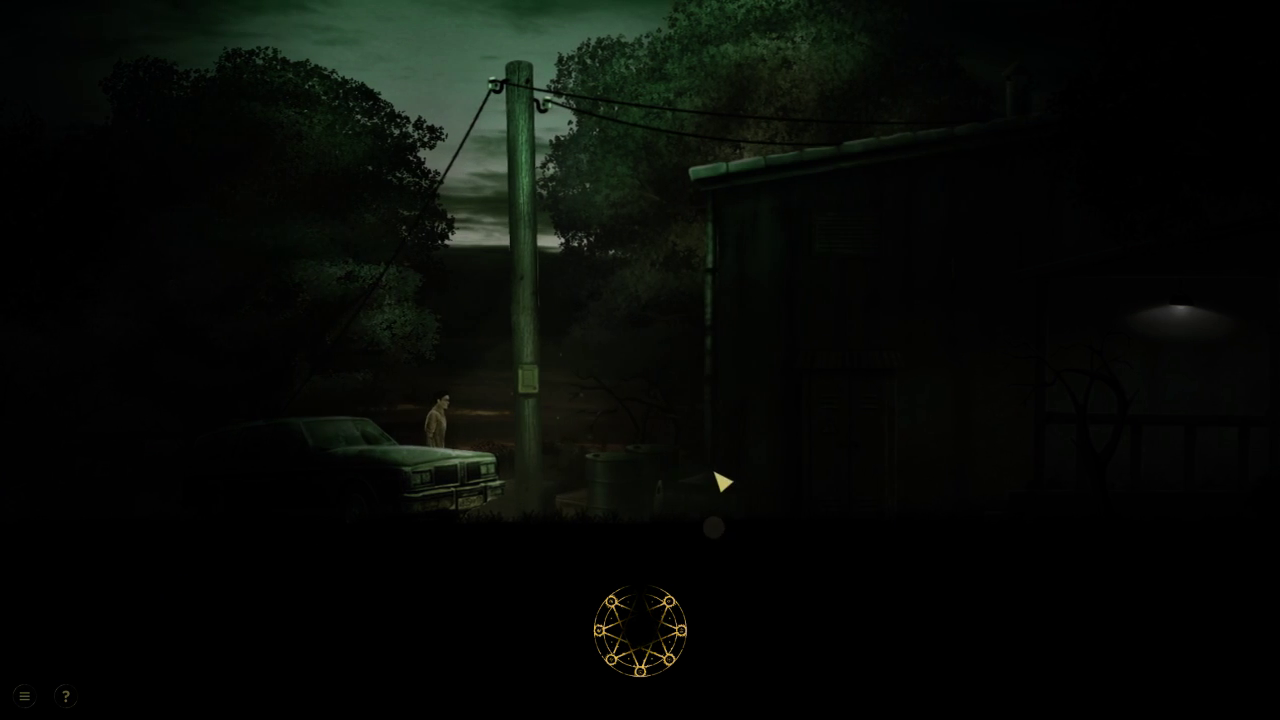
click(725, 483)
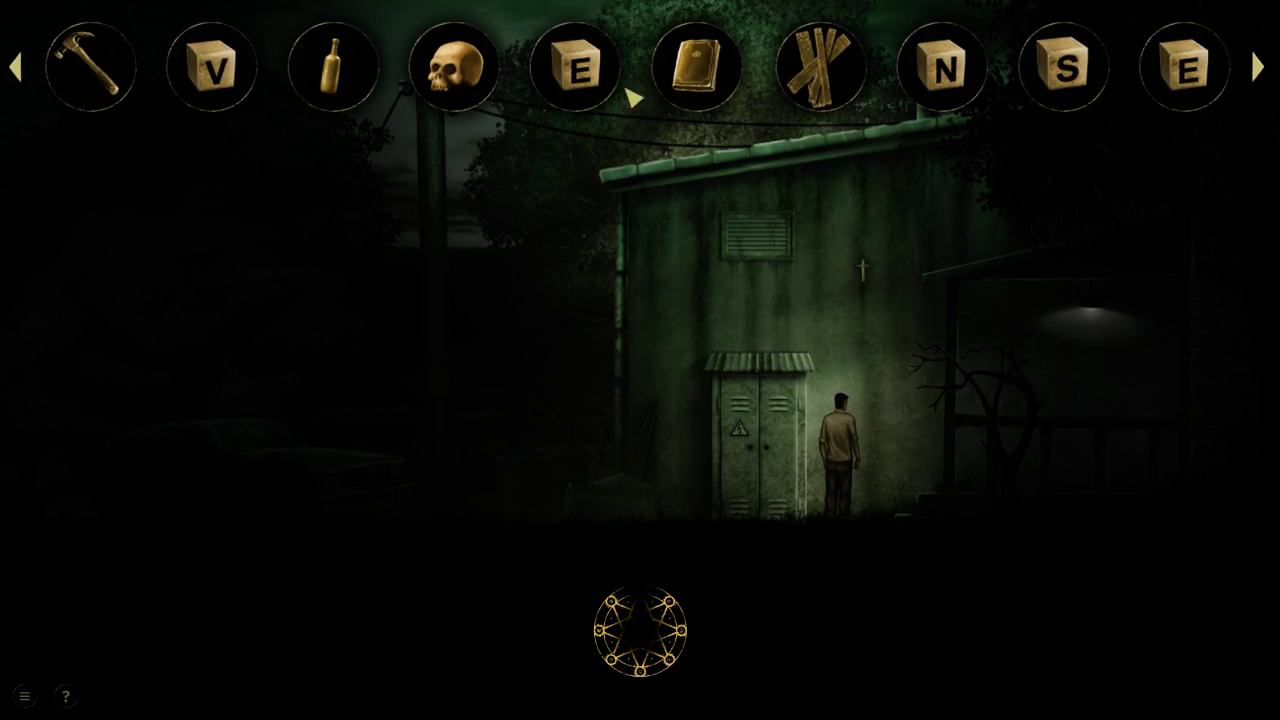
click(820, 65)
click(860, 275)
click(700, 95)
click(862, 268)
Try the skull and the hammer on the wall cross, then step onto the lit porch
click(443, 65)
click(372, 65)
click(862, 270)
click(100, 55)
click(862, 270)
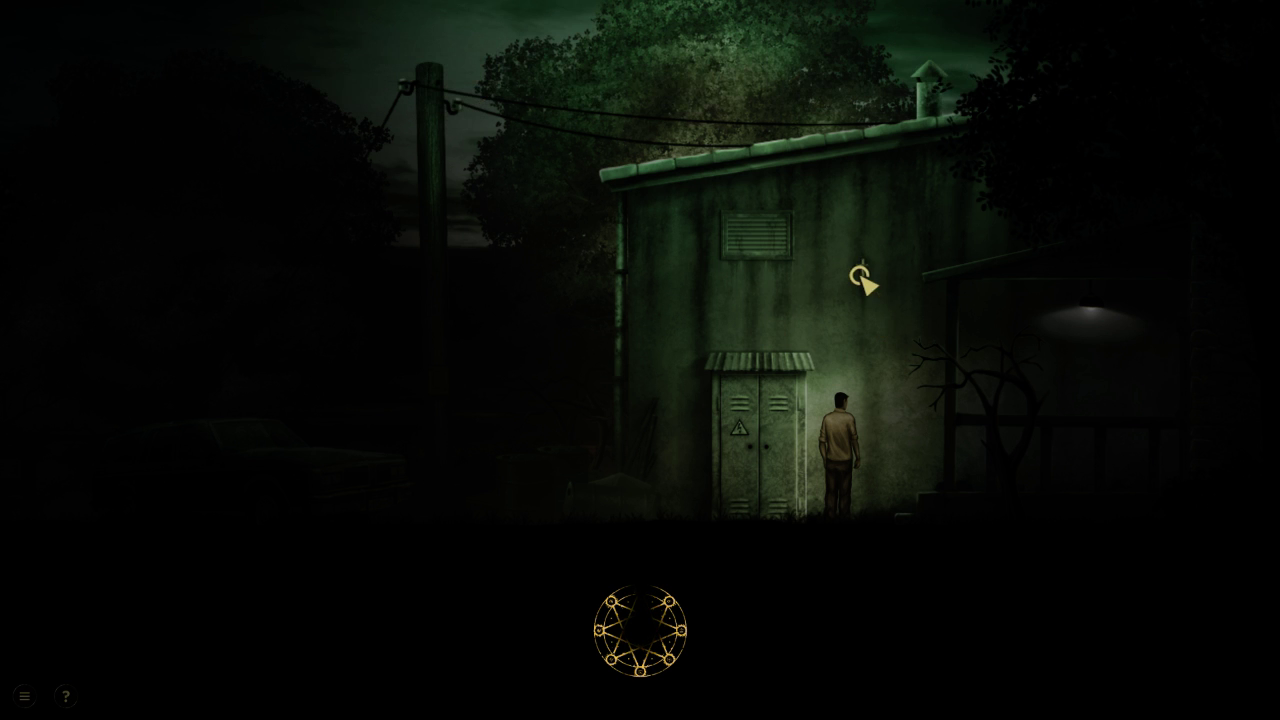
click(1110, 423)
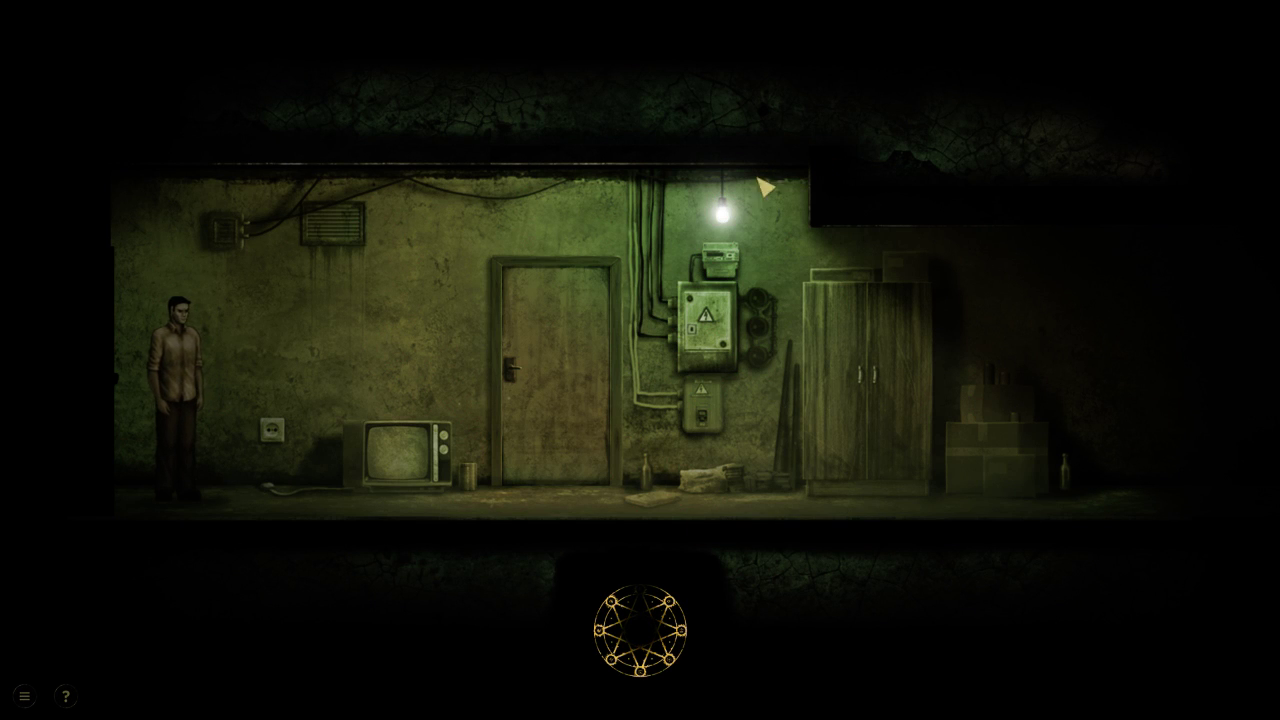
Walk past the old TV and fuse box toward the wardrobe, then exit the room
click(378, 464)
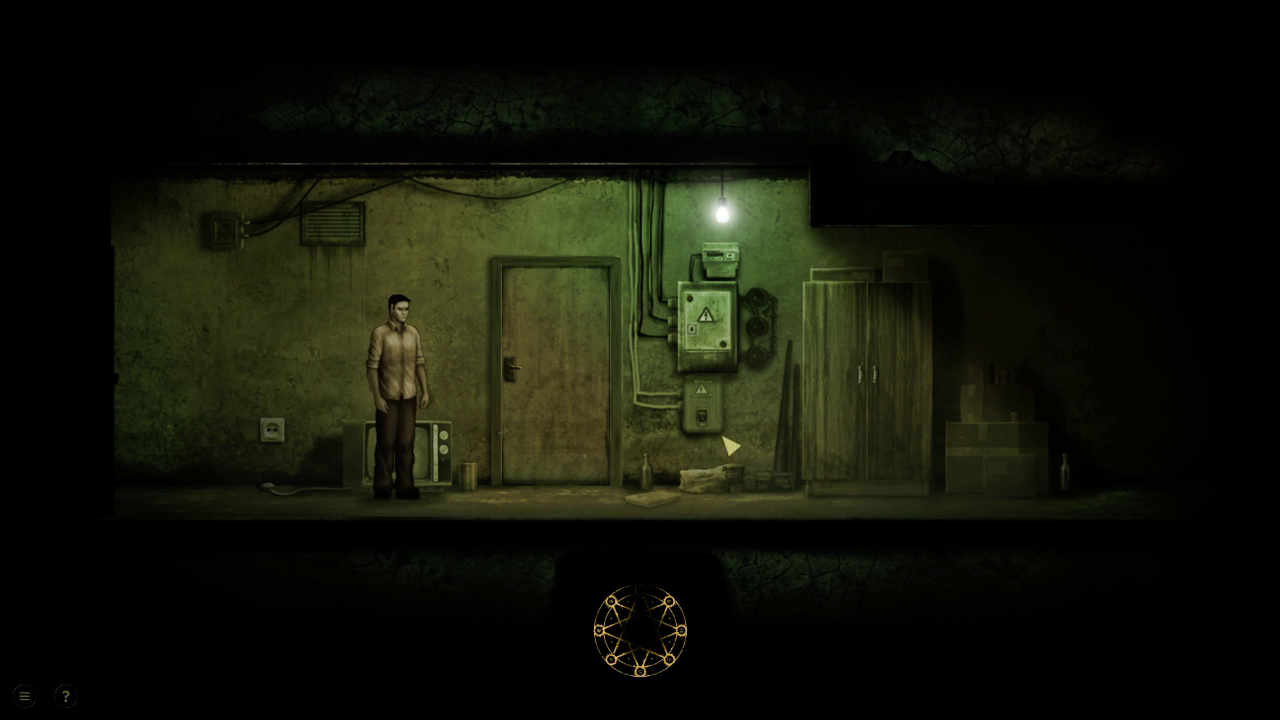
click(781, 413)
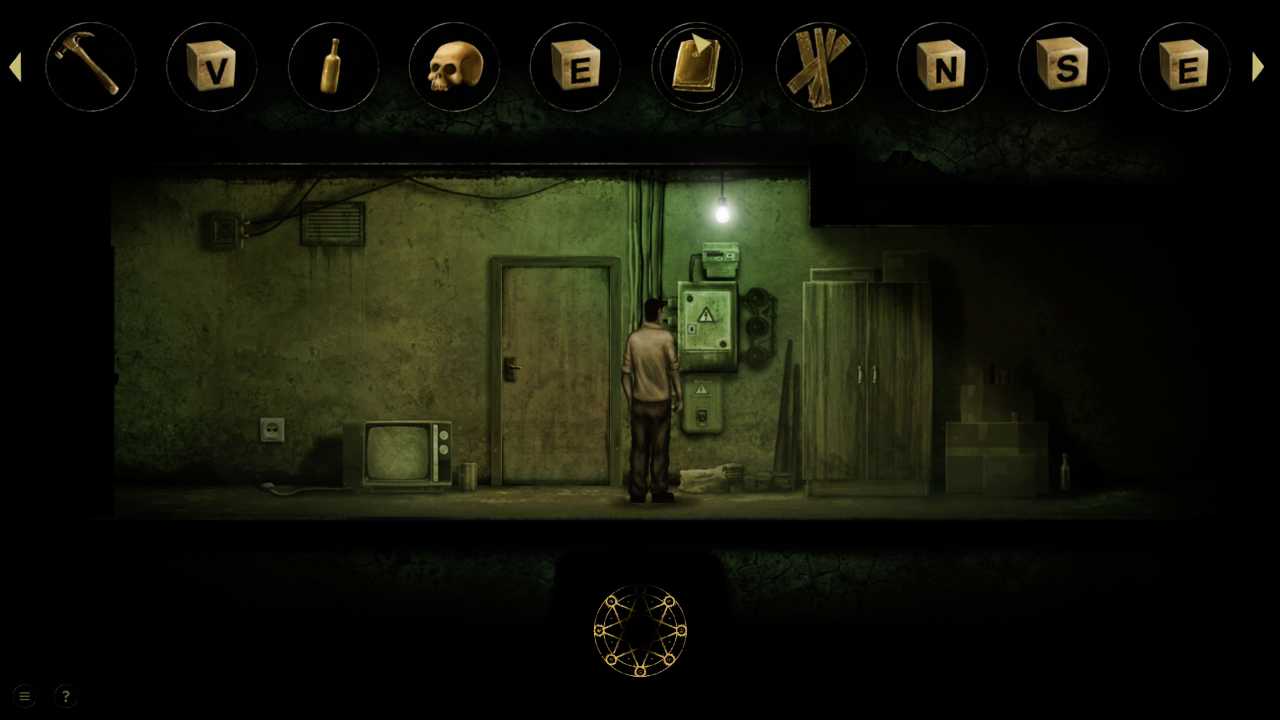
click(886, 340)
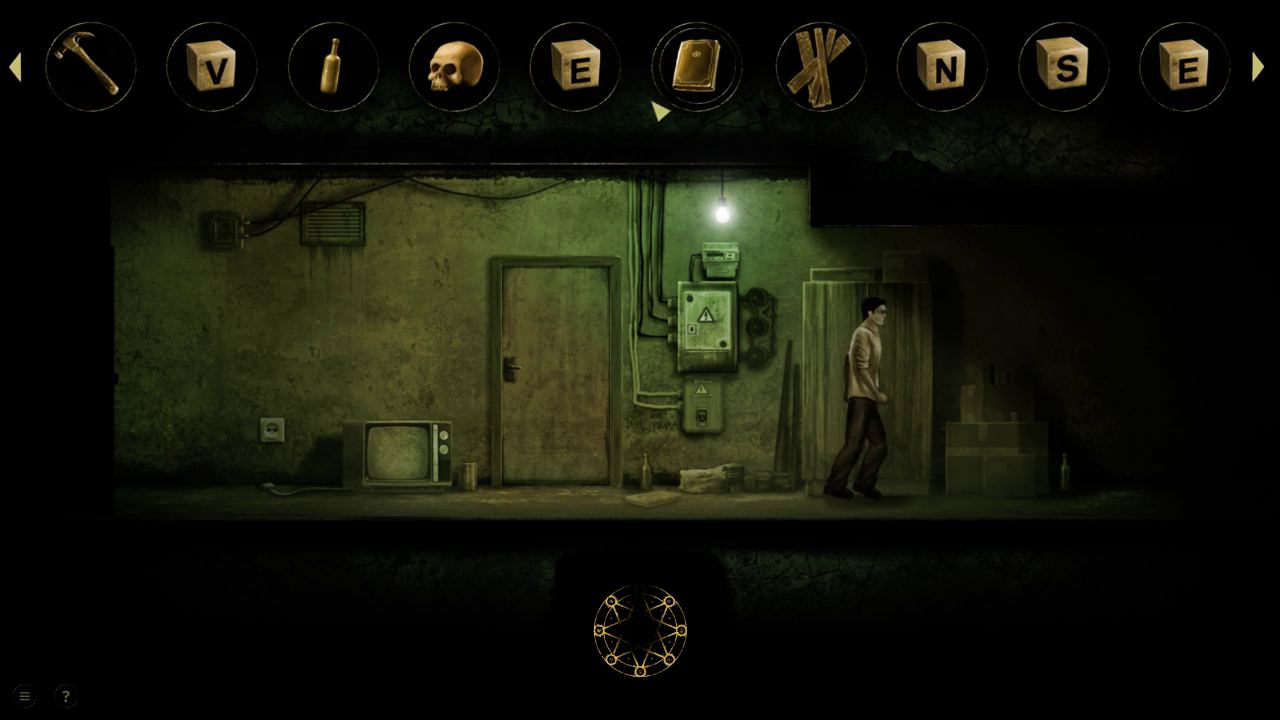
click(1070, 408)
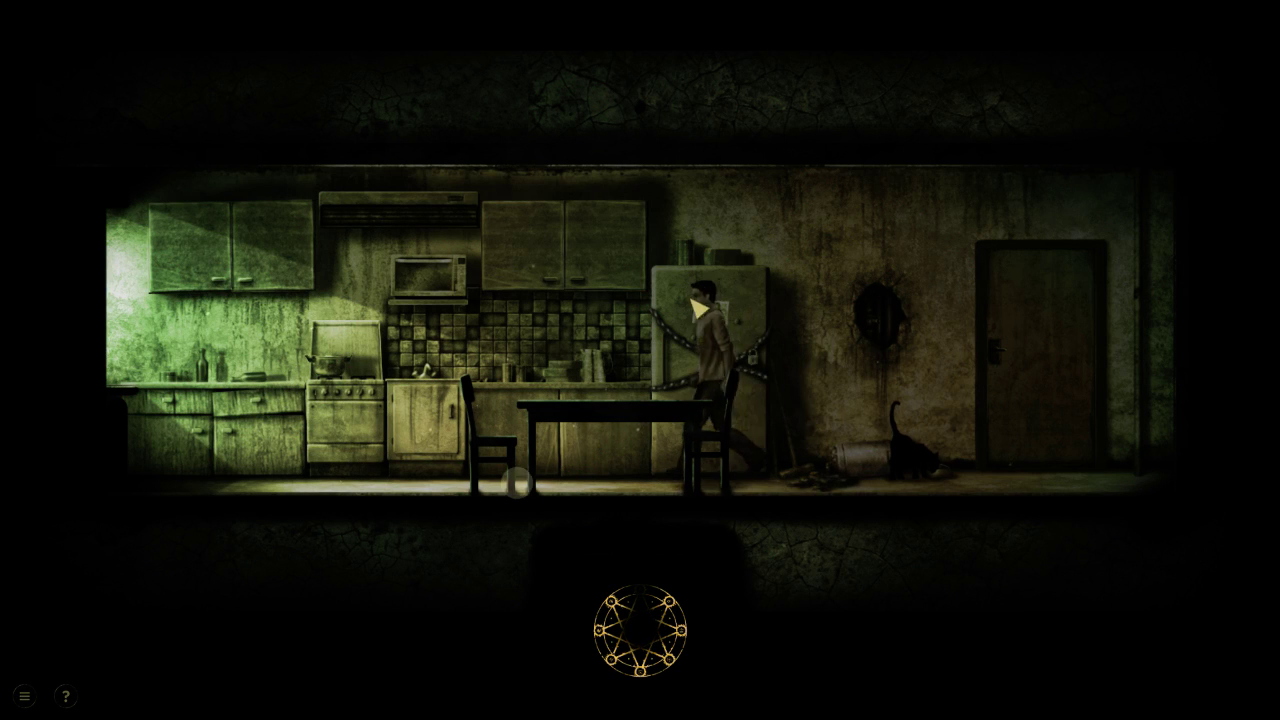
click(560, 245)
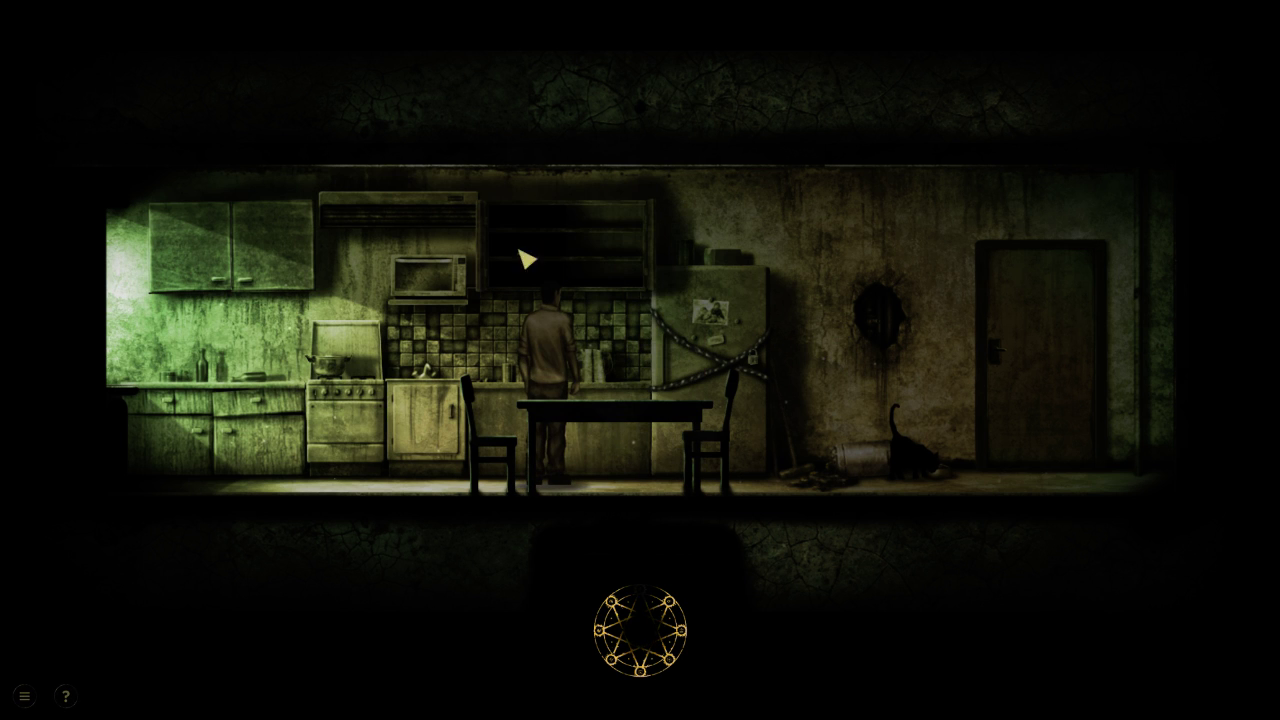
click(280, 258)
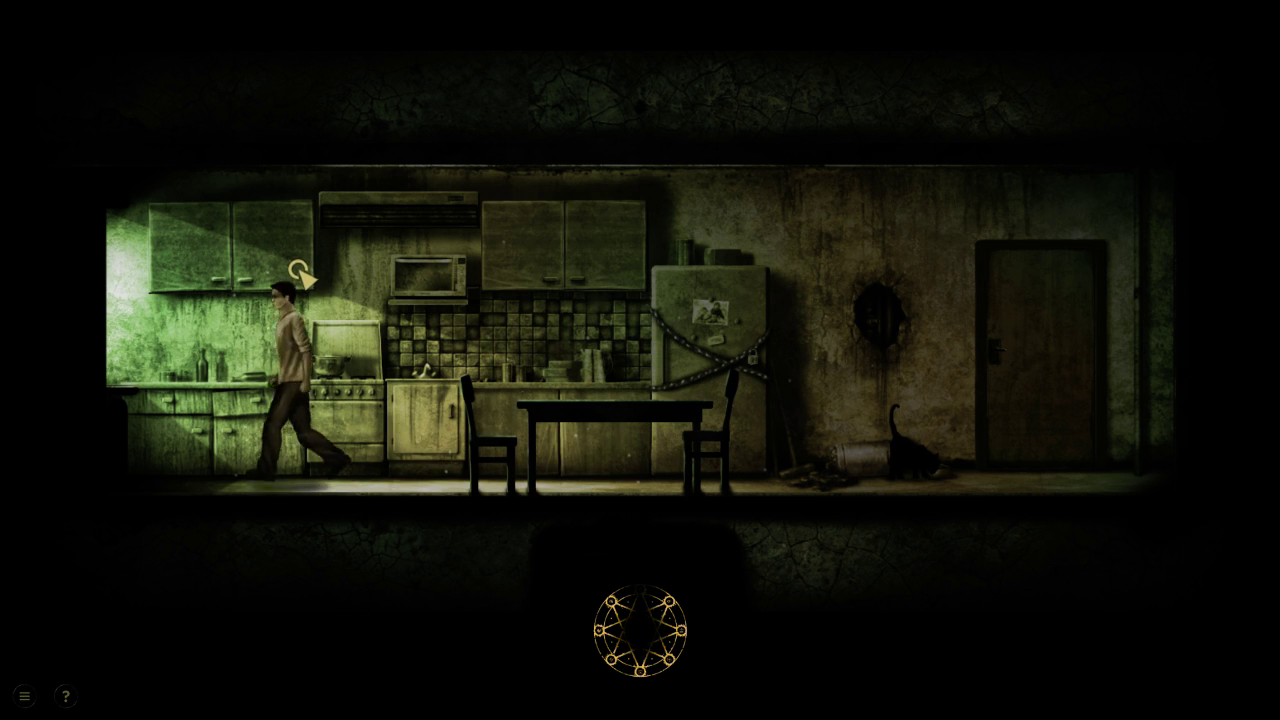
click(422, 428)
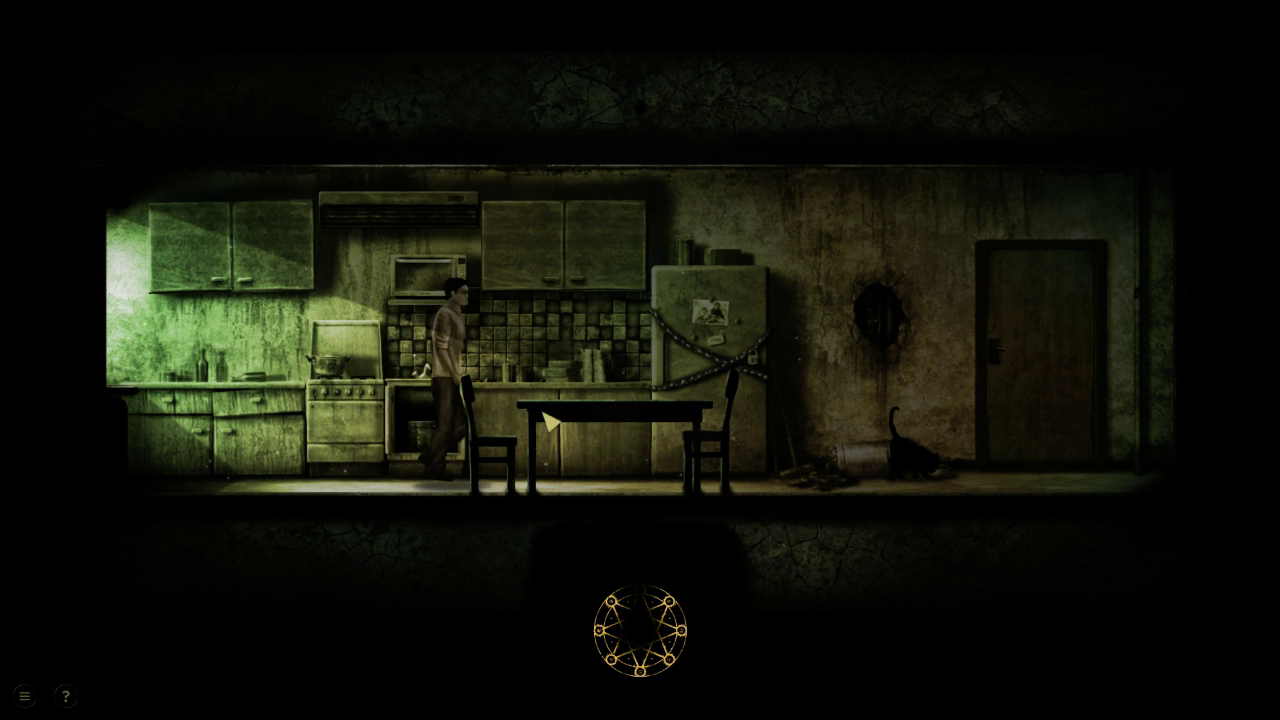
click(605, 485)
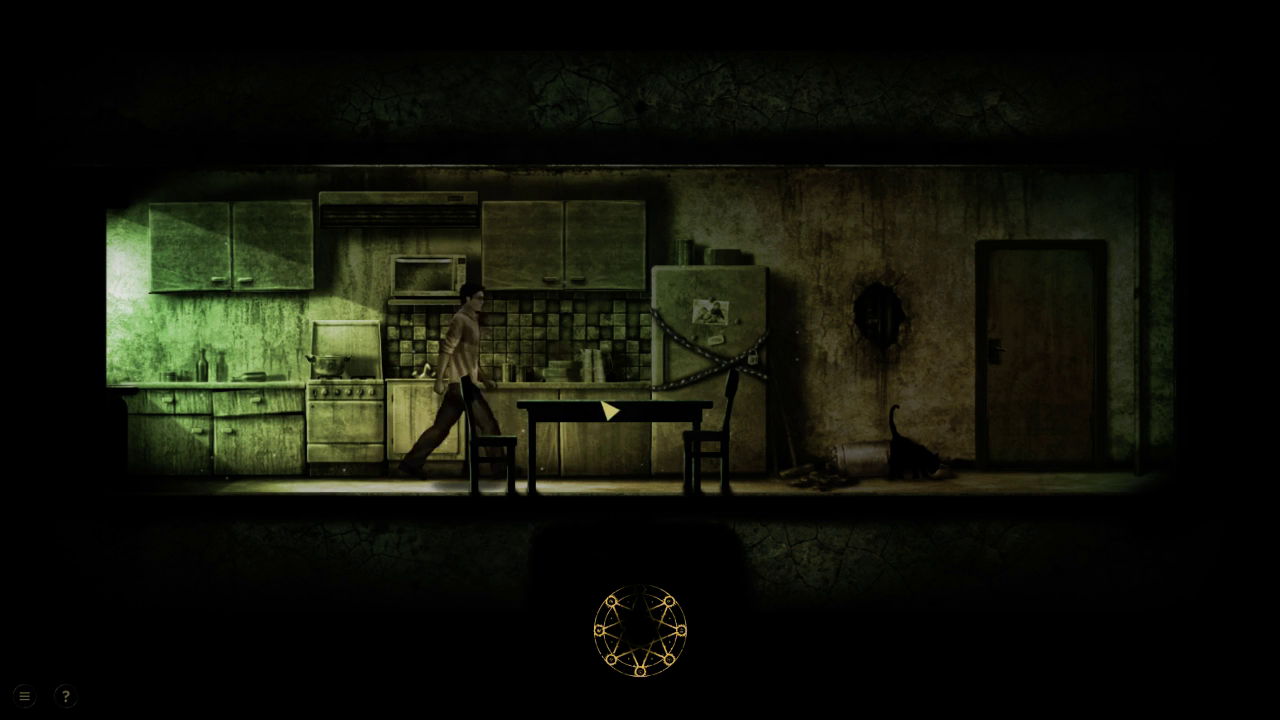
click(705, 320)
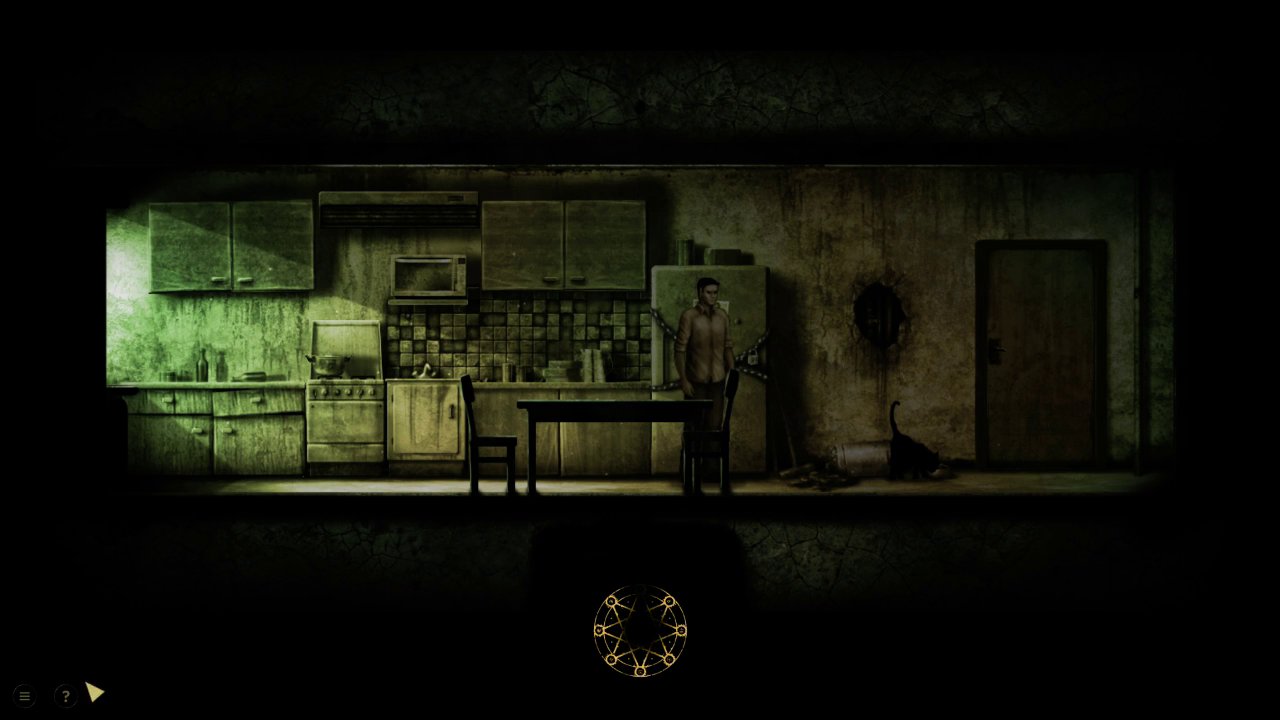
click(820, 470)
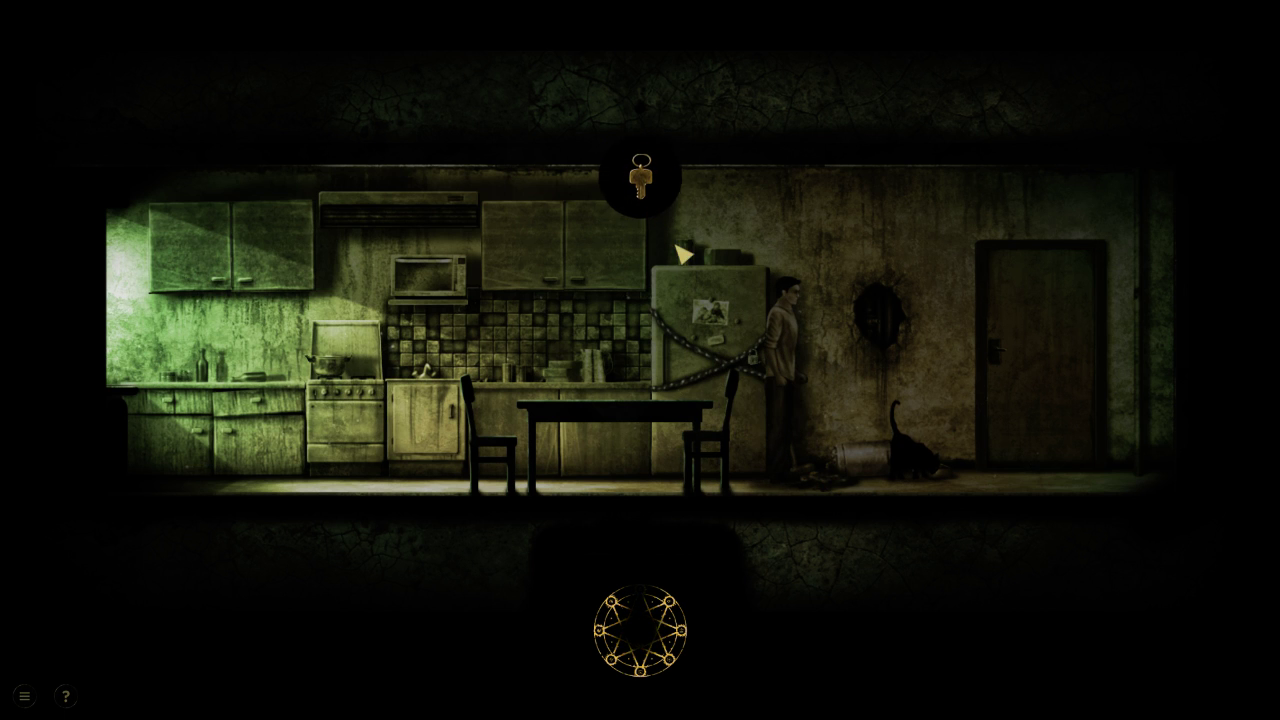
mouse_move(640, 60)
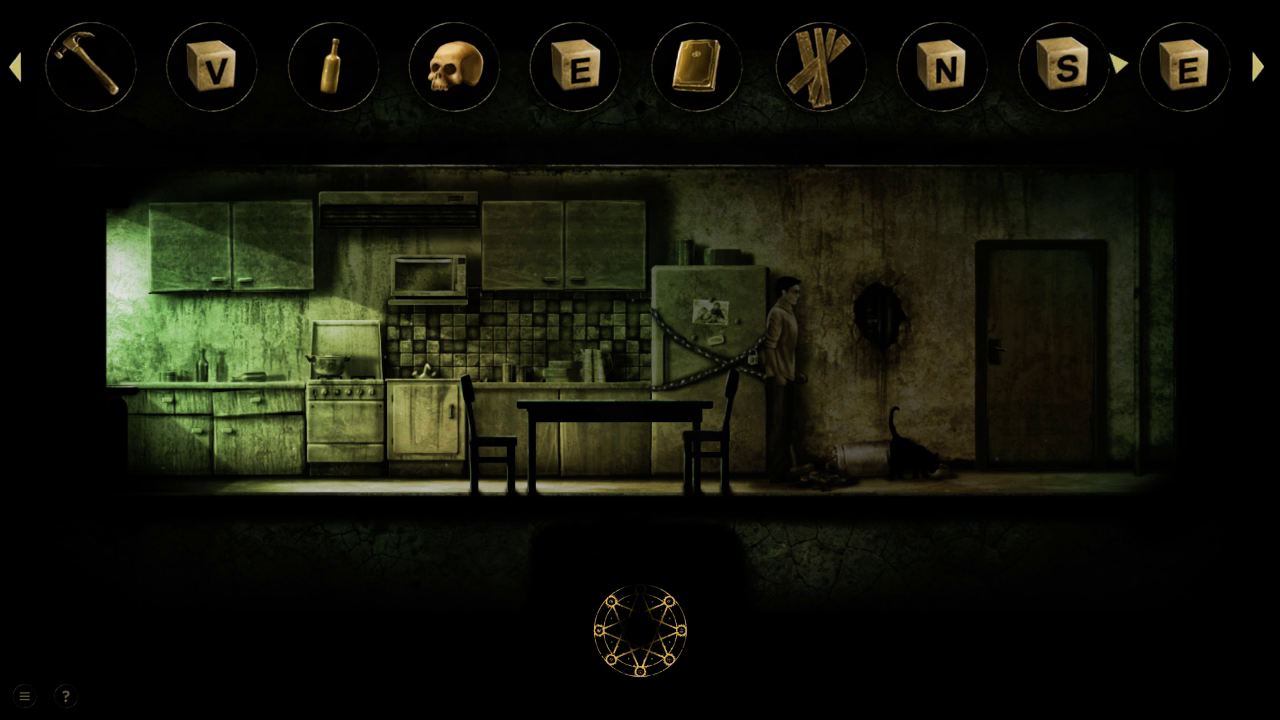
click(1258, 70)
click(1185, 68)
double_click(1040, 355)
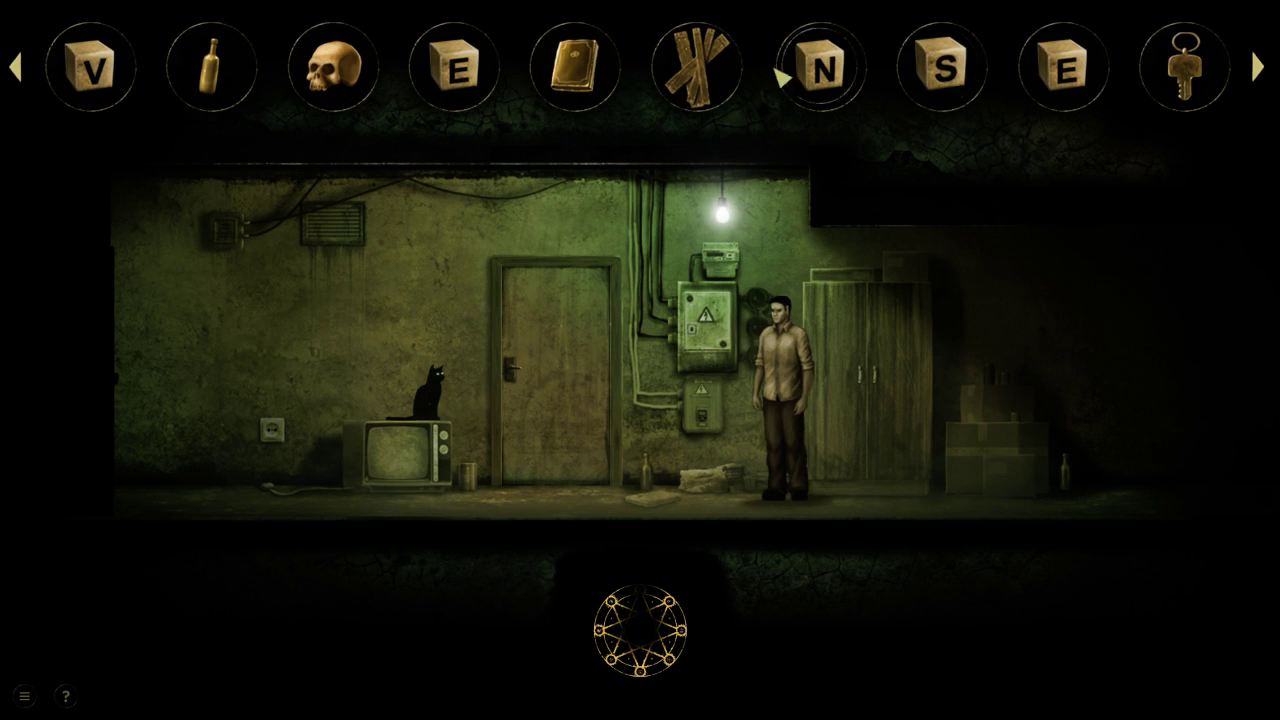
Take the brass part from the fuse box, then run through the bathroom into the basement
click(706, 400)
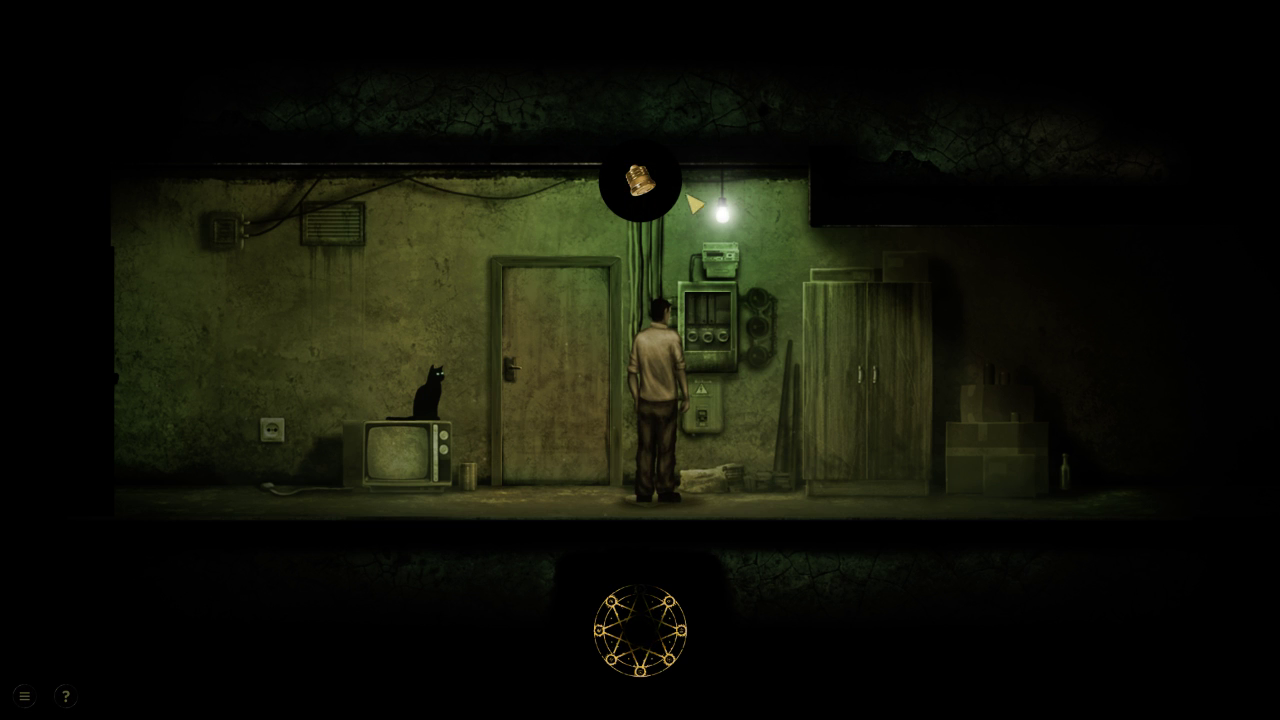
click(574, 389)
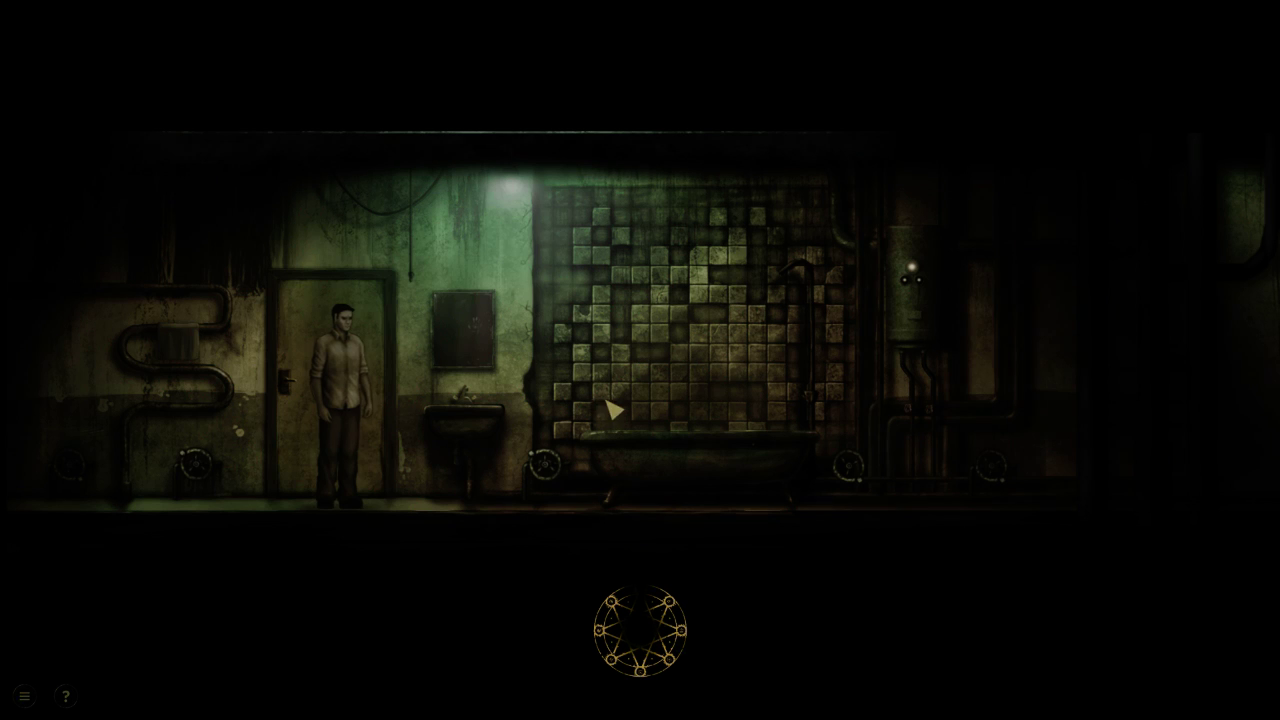
double_click(1250, 370)
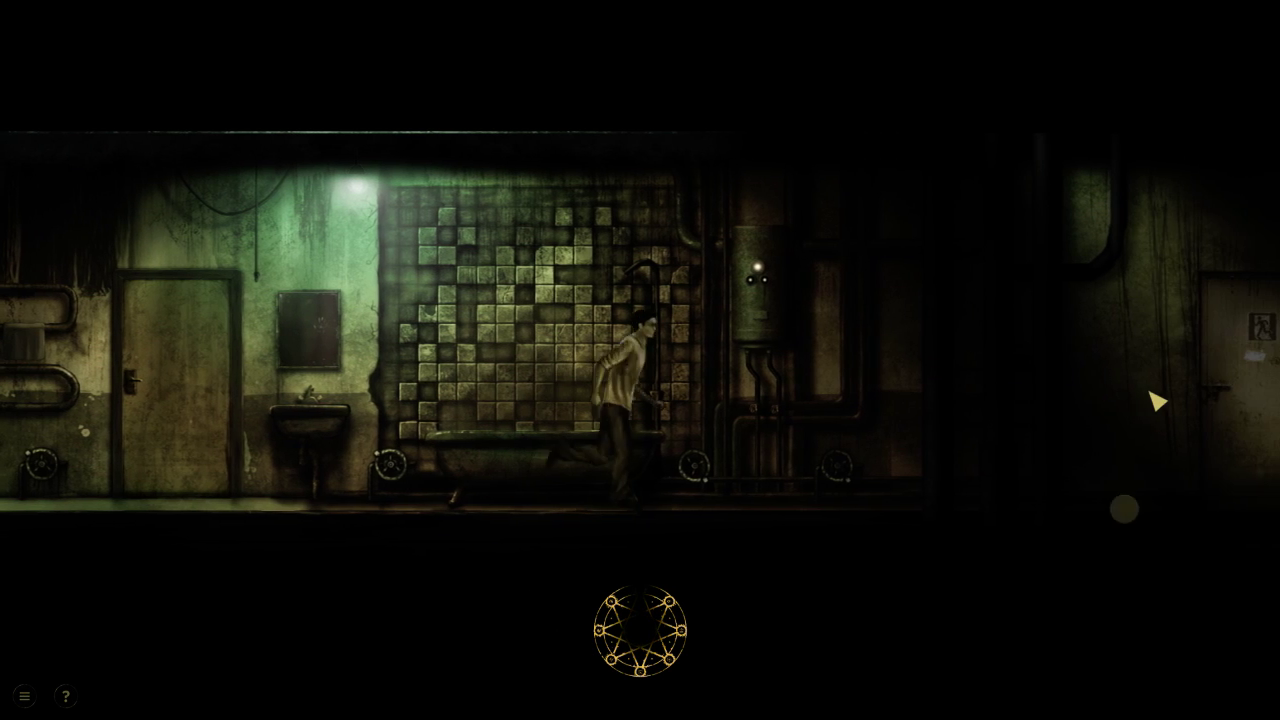
click(1154, 418)
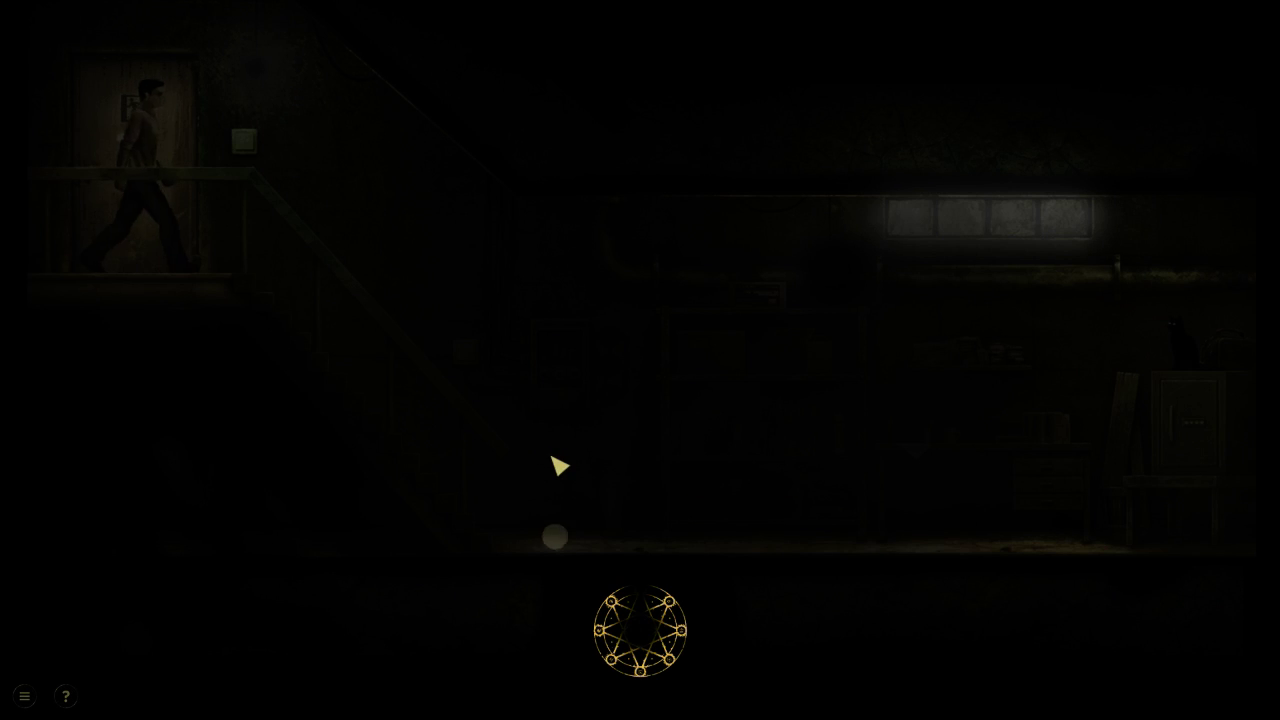
Switch on the basement light, go downstairs, examine the fuse box and check the shelves
click(252, 148)
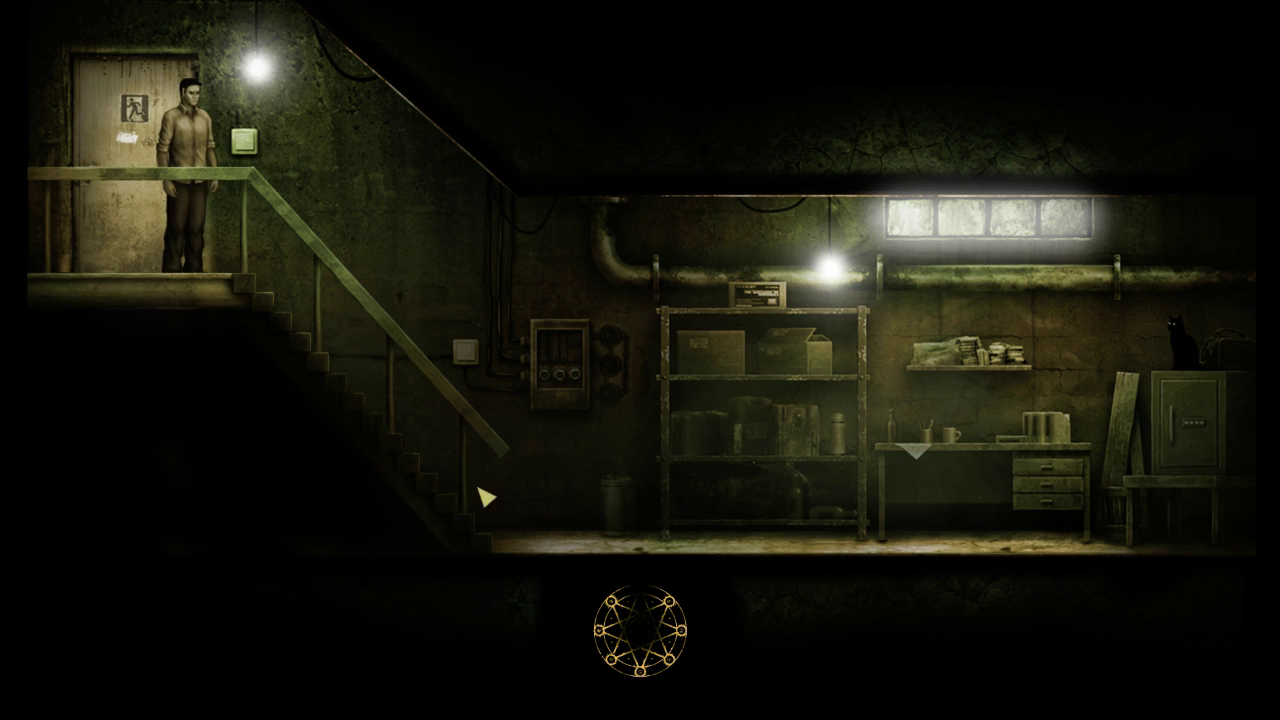
click(587, 462)
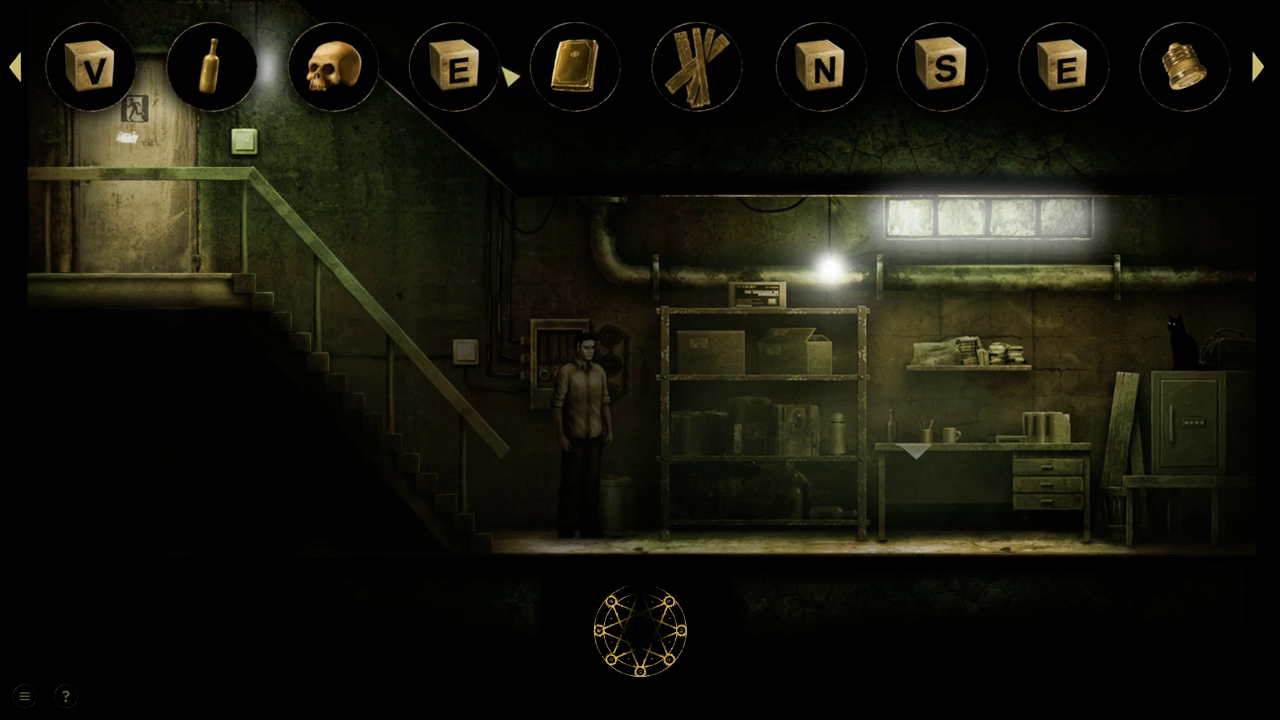
click(570, 393)
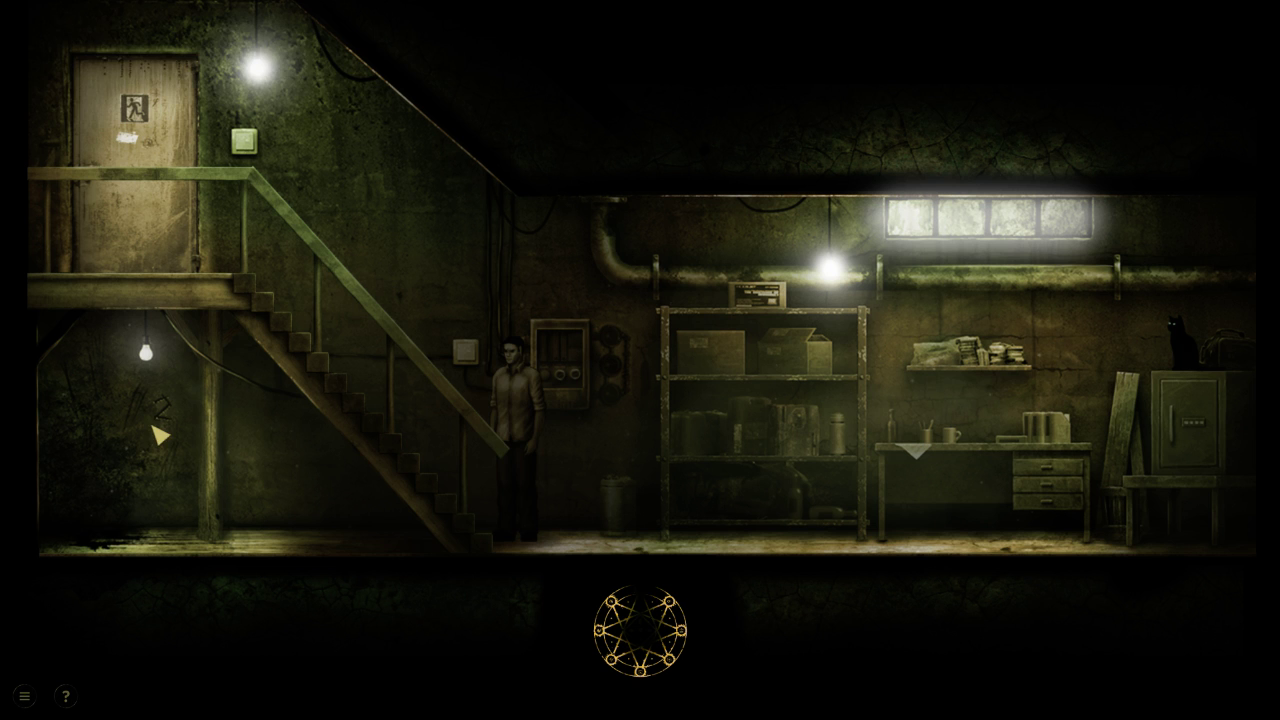
click(760, 340)
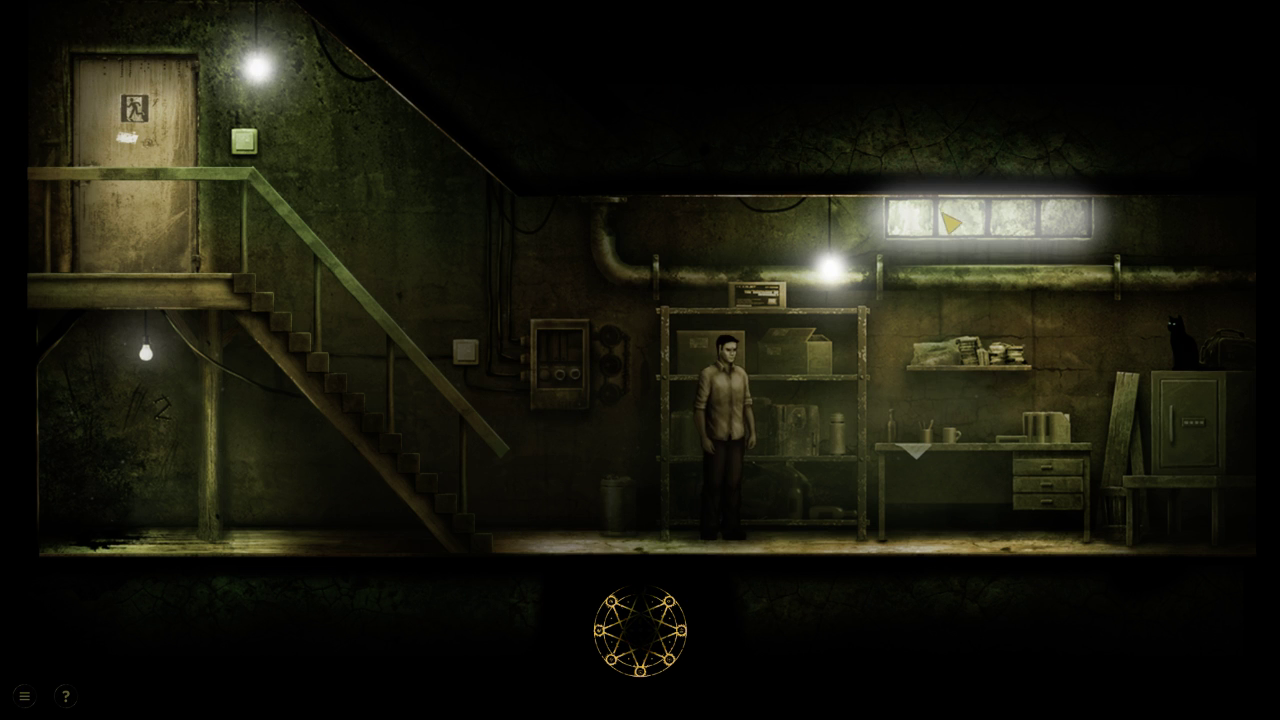
click(935, 334)
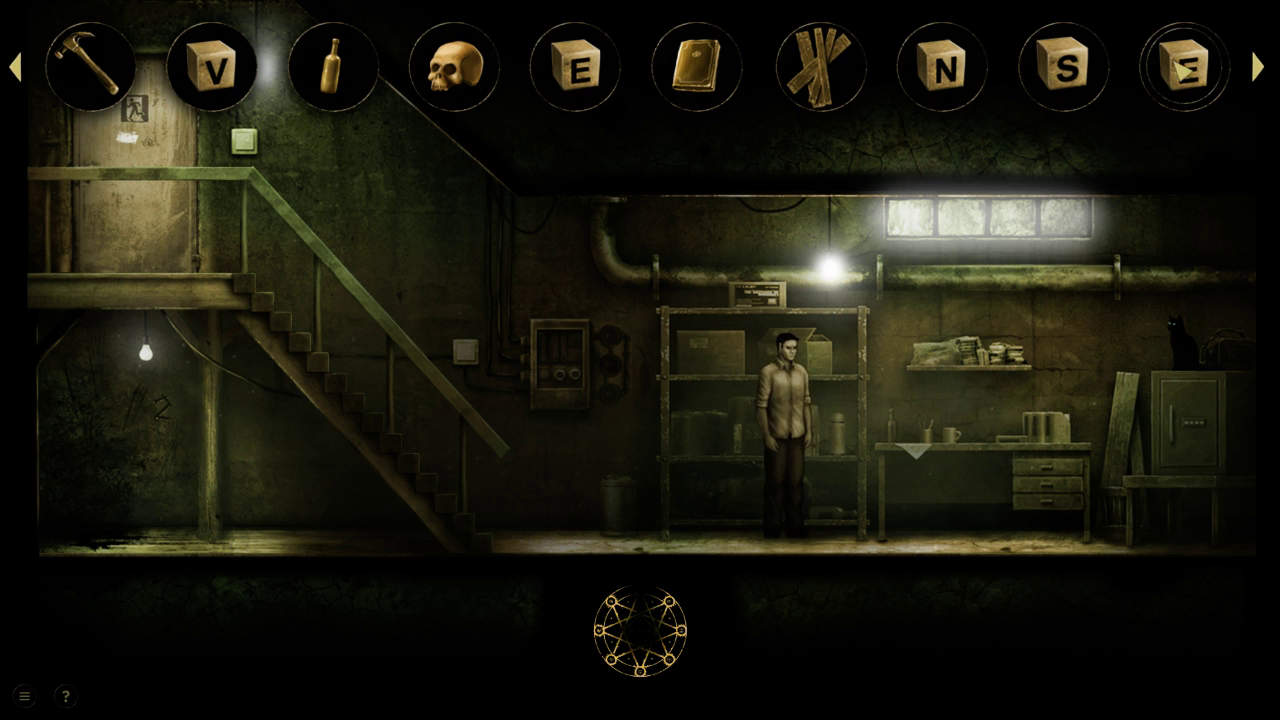
Try the N block in the basement, then climb back up to the bathroom
drag(945, 68, 925, 215)
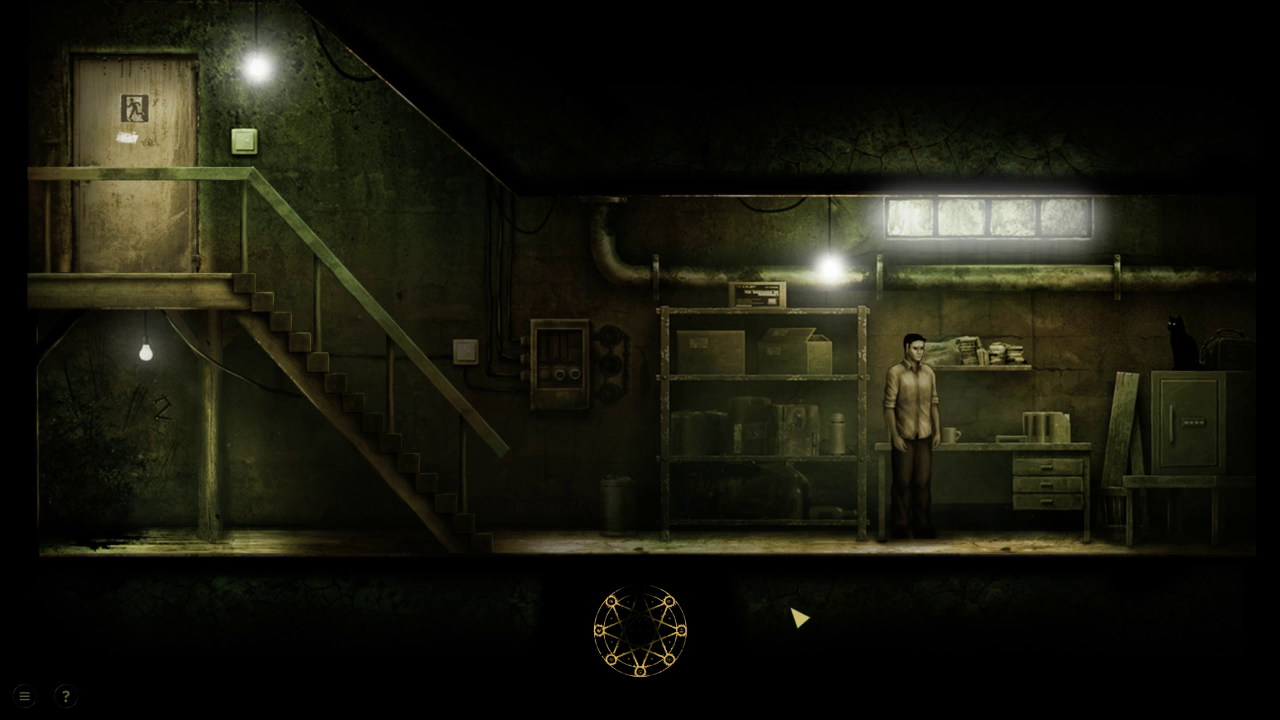
click(610, 470)
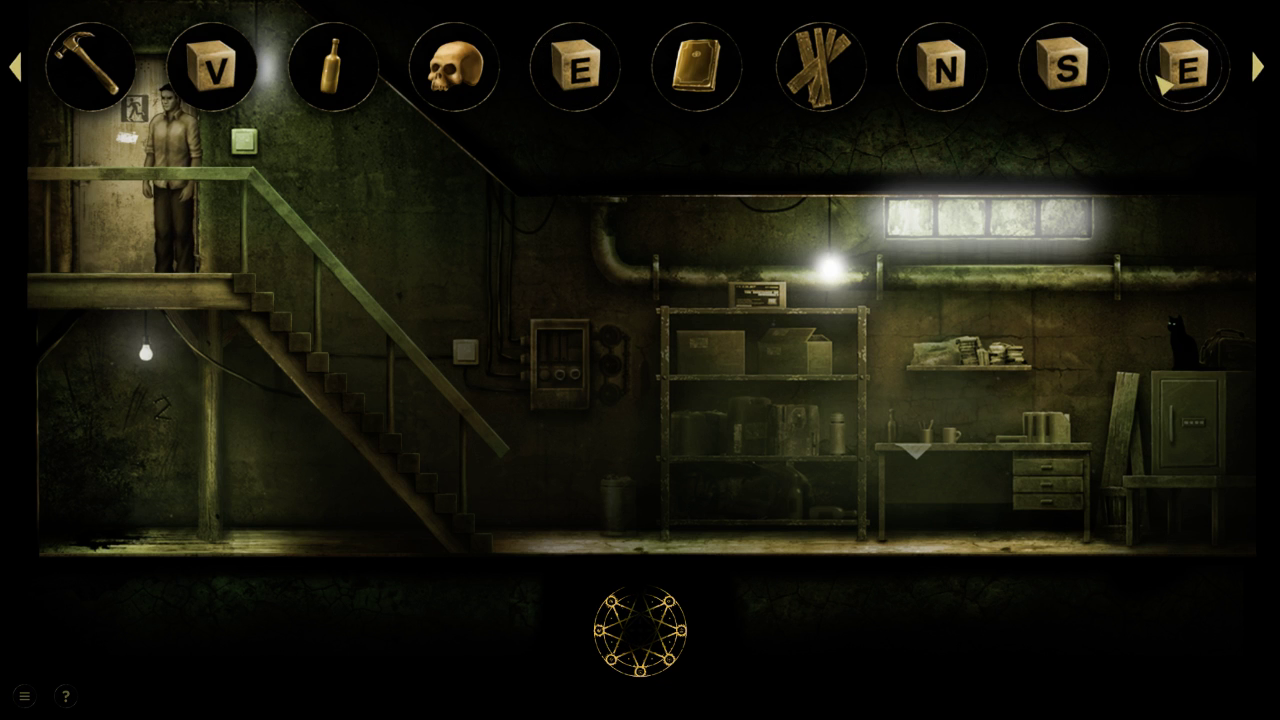
click(159, 168)
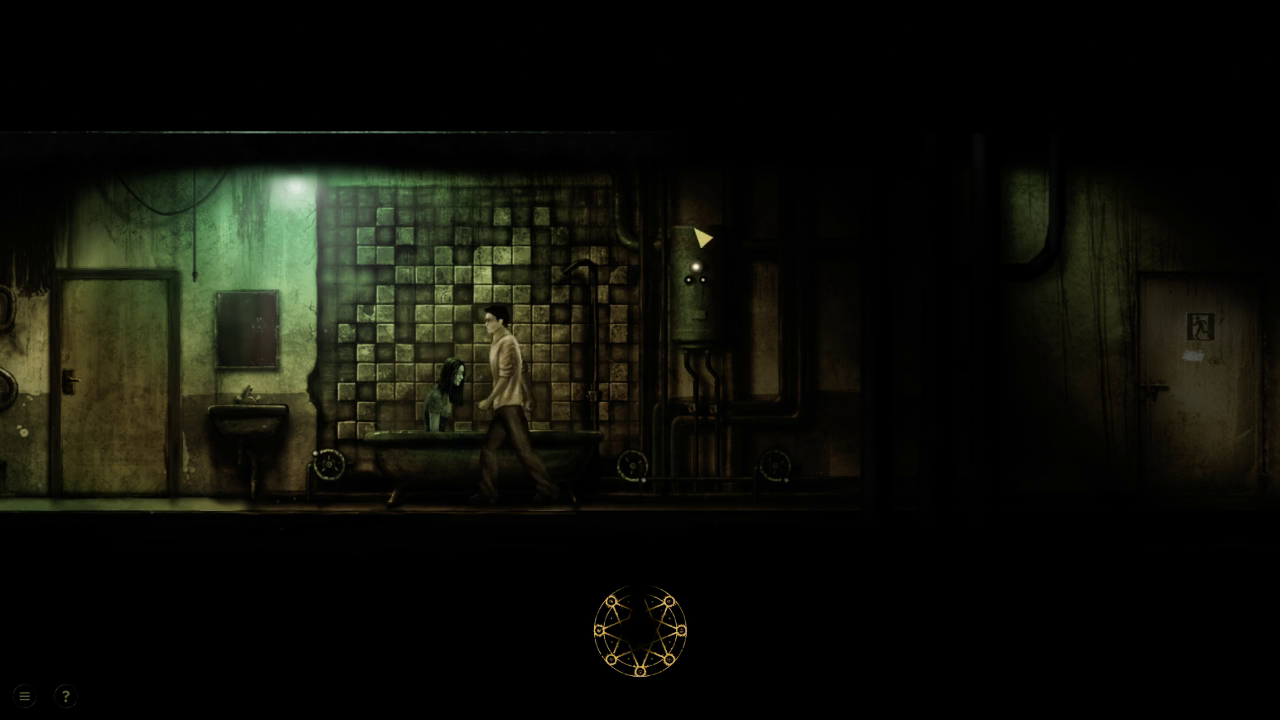
Give the S, E and V blocks to the woman in the tub, then check the sink
drag(1040, 75, 467, 412)
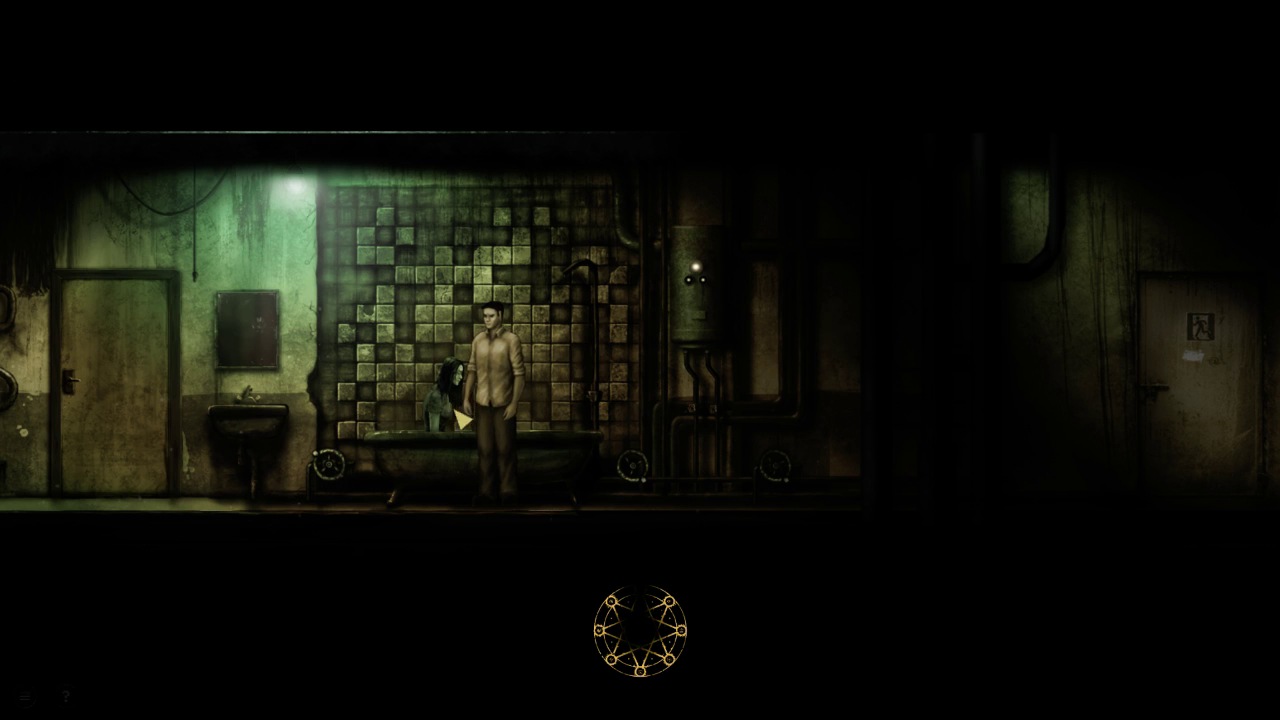
drag(1185, 68, 478, 413)
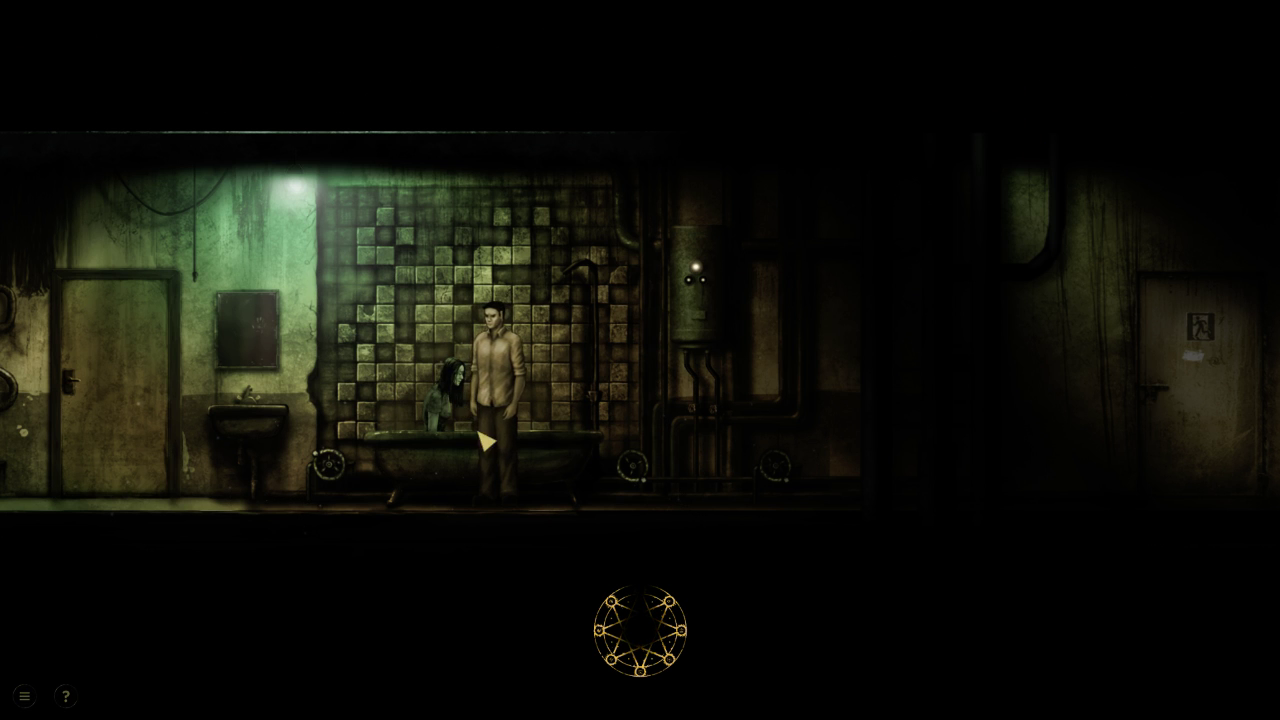
drag(212, 68, 455, 414)
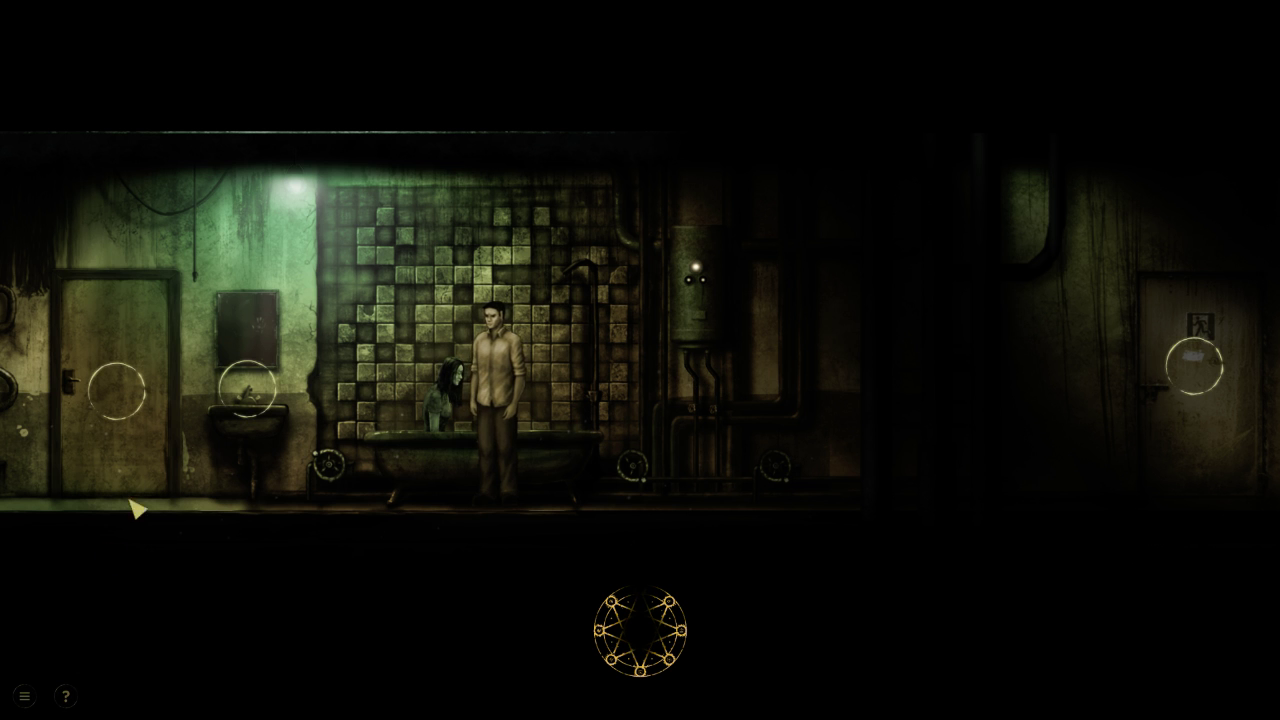
click(248, 400)
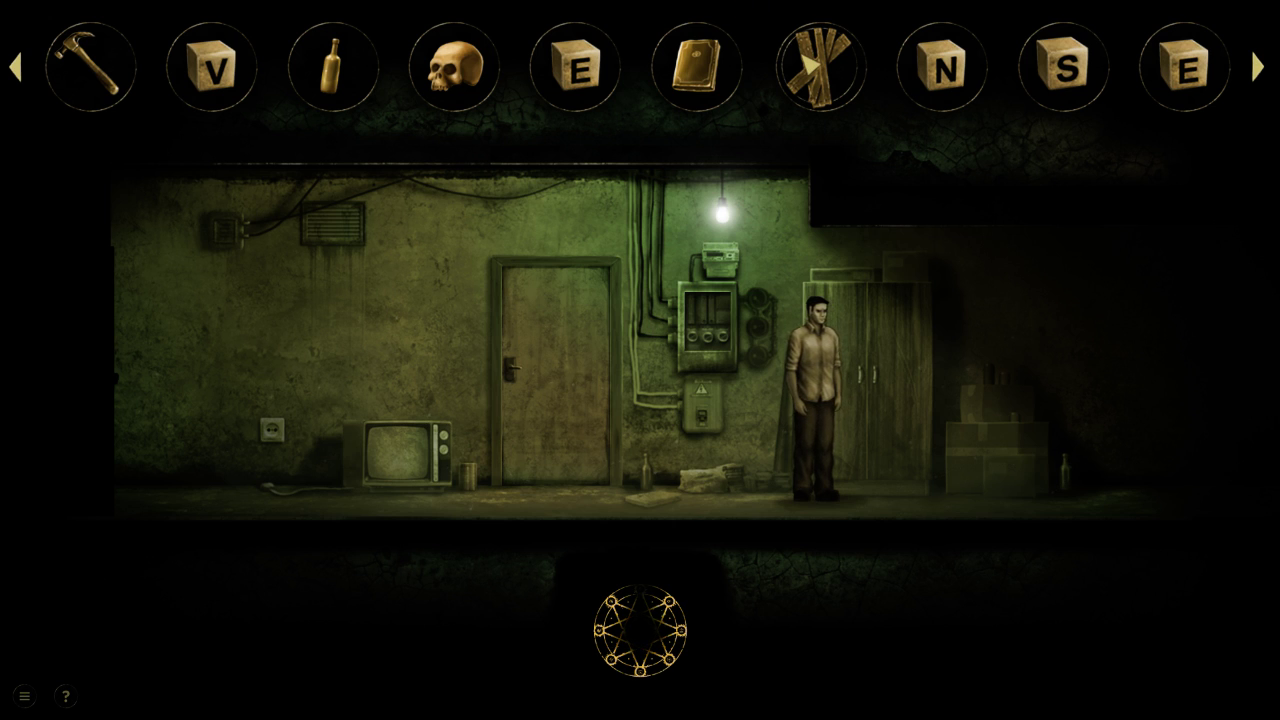
Cross the fuse-box room, pass the pole to the shed and enter the building
double_click(375, 355)
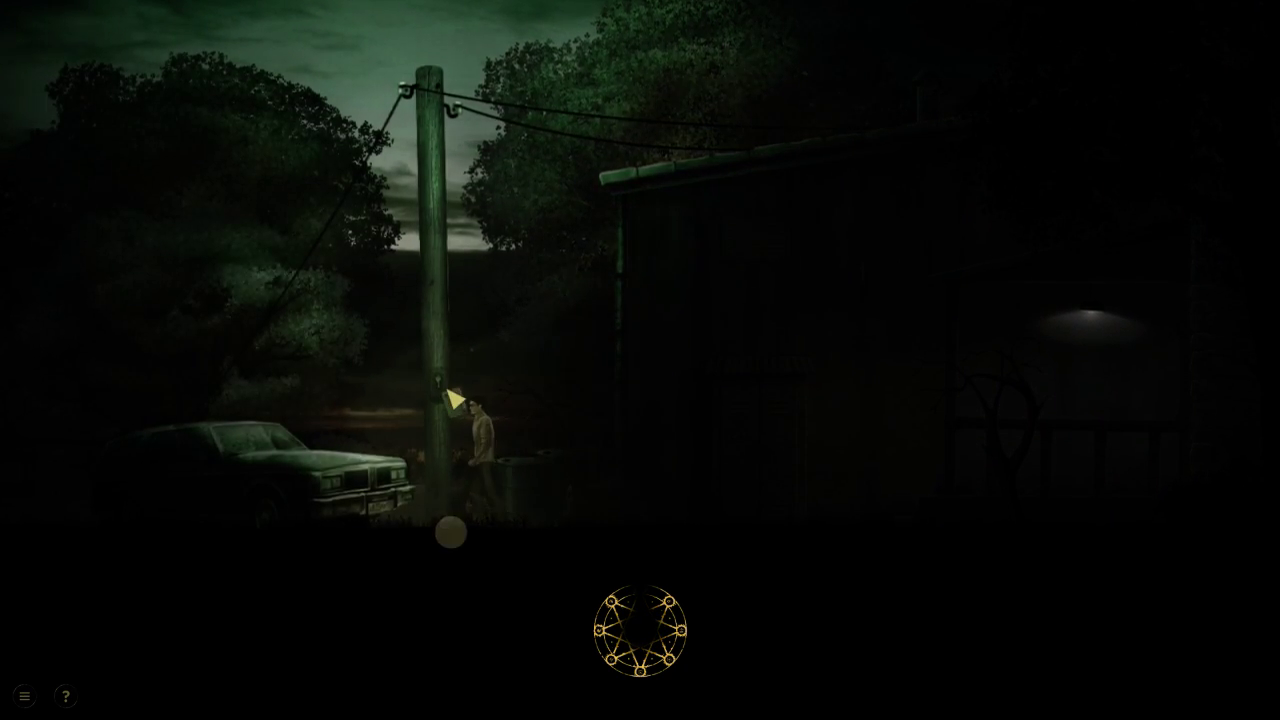
click(452, 398)
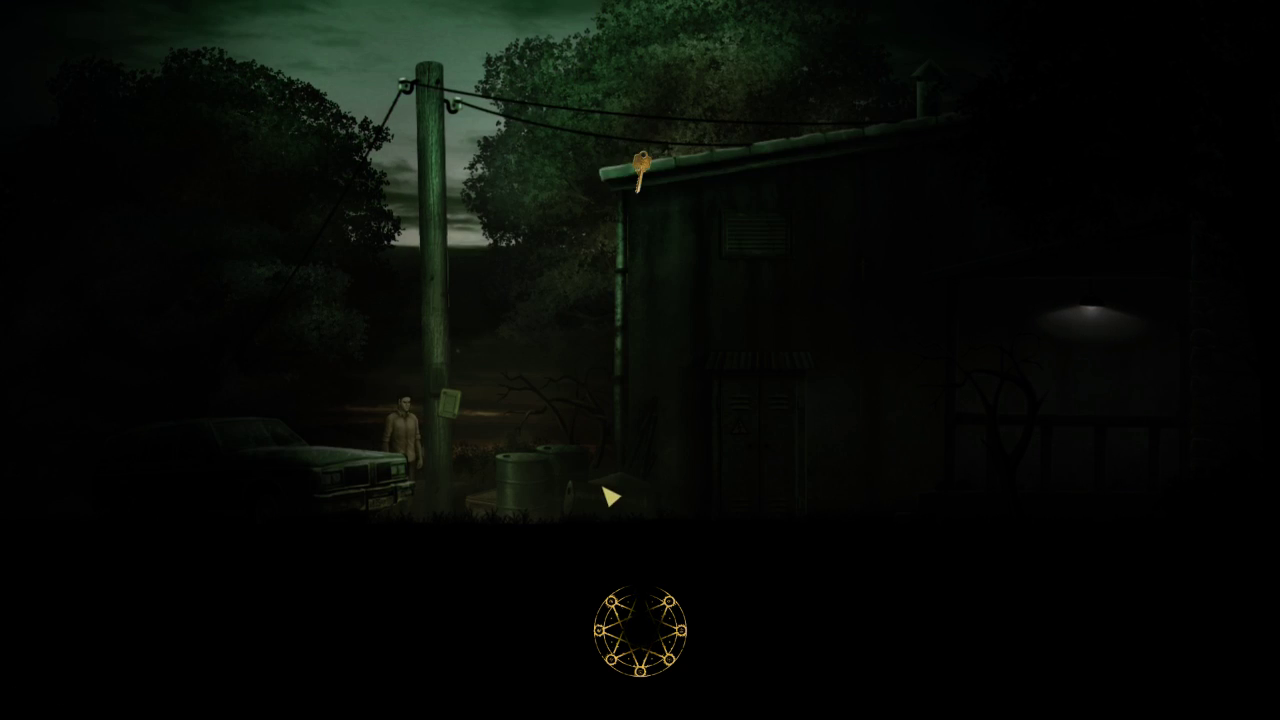
click(950, 518)
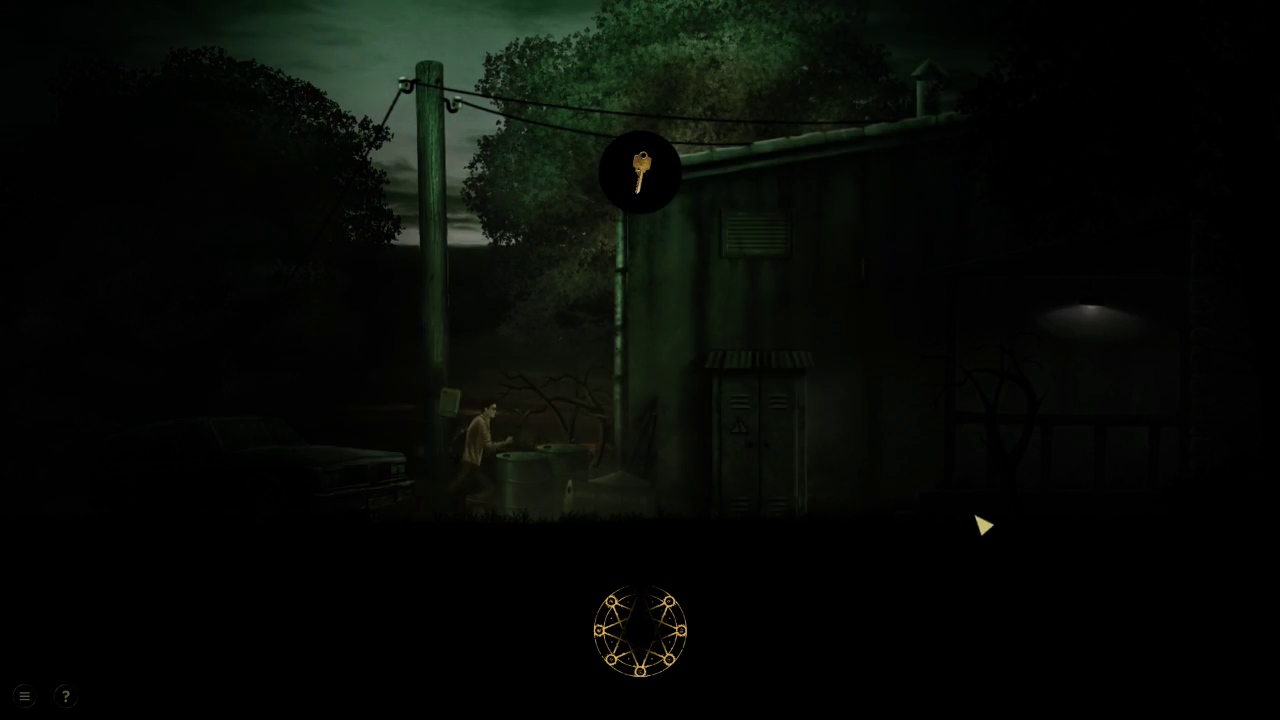
click(1195, 483)
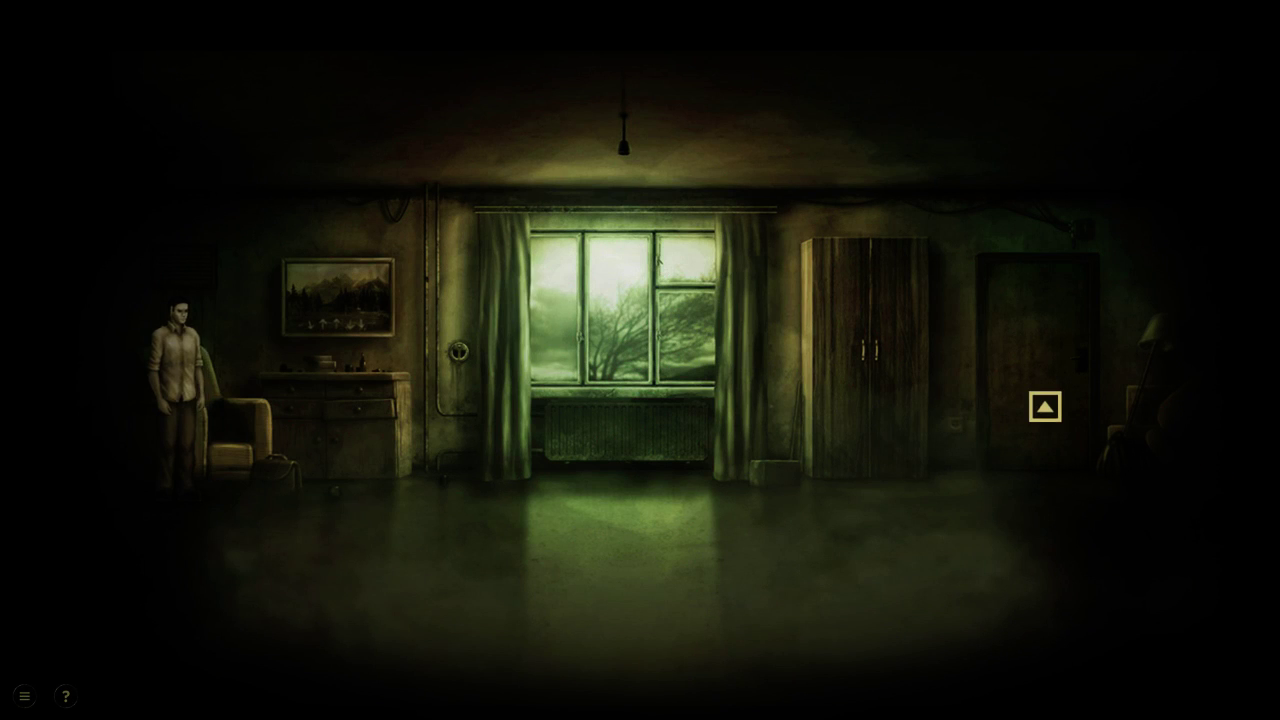
Unlock the fridge chains with the key from the inventory and open the fridge
click(1045, 405)
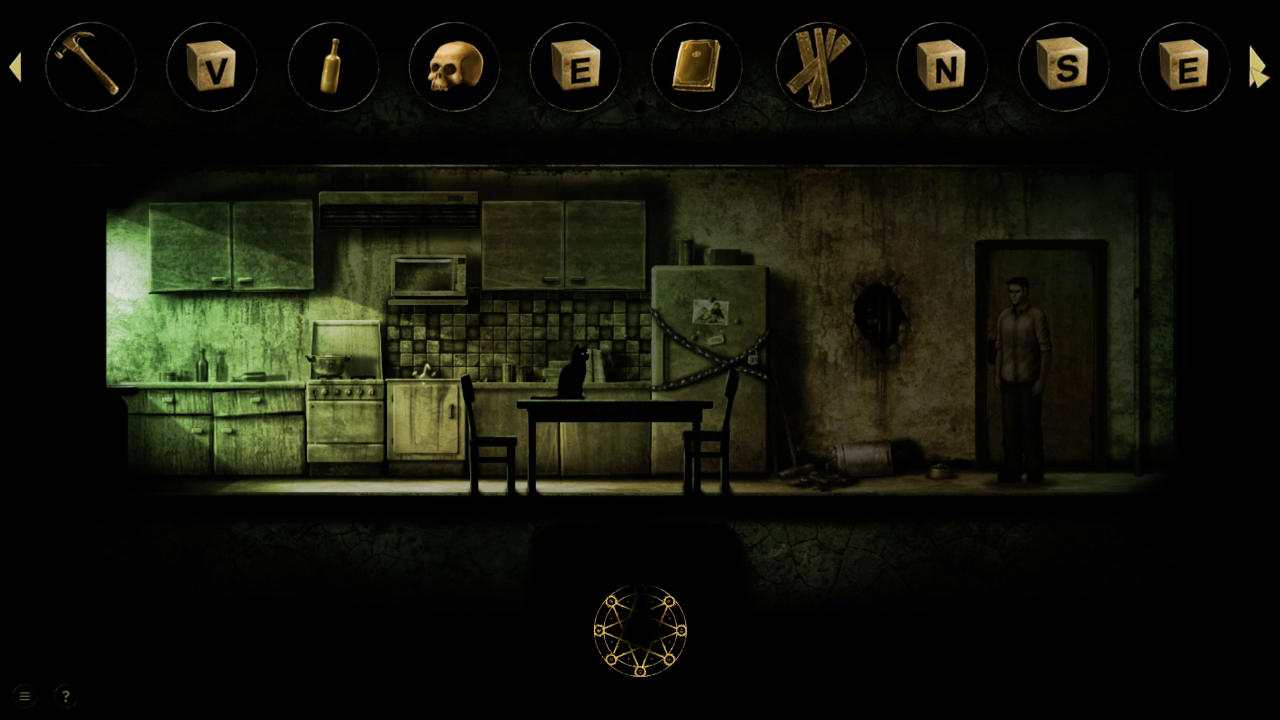
click(1258, 70)
click(762, 376)
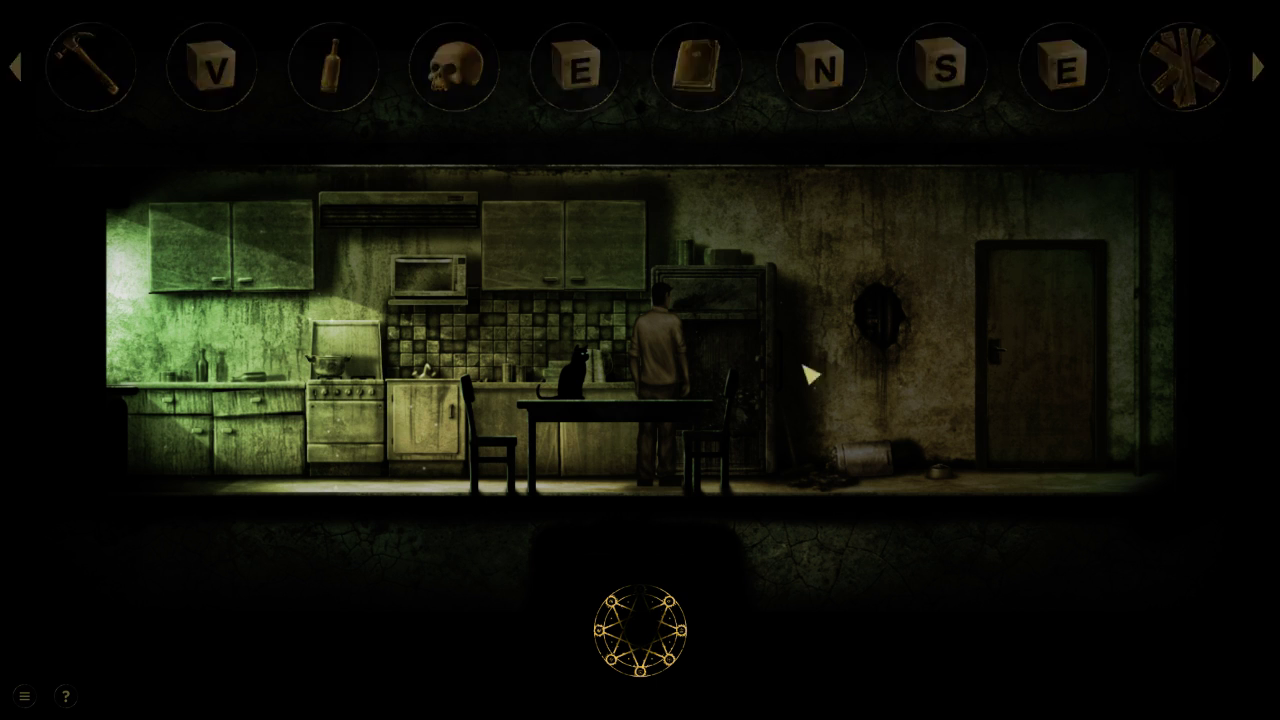
click(760, 410)
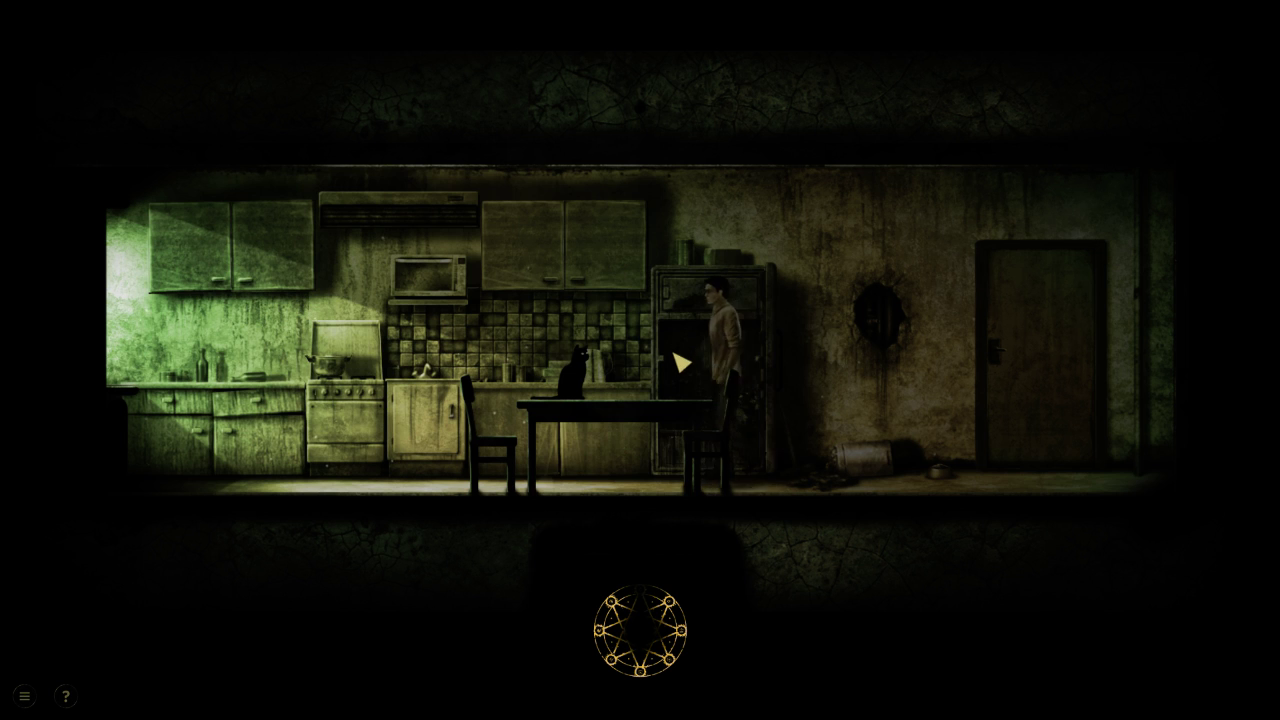
click(714, 372)
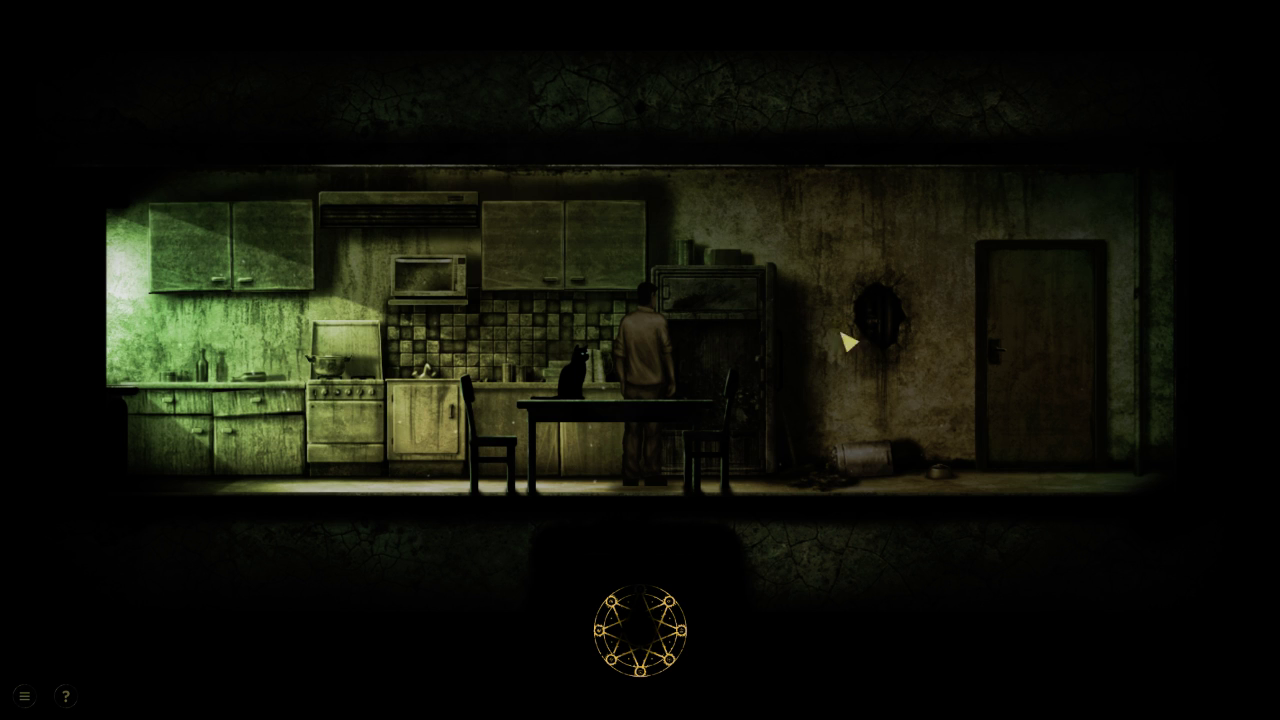
Try the bottle, a letter cube and the wooden star on the cat, then head for the kitchen door
click(556, 398)
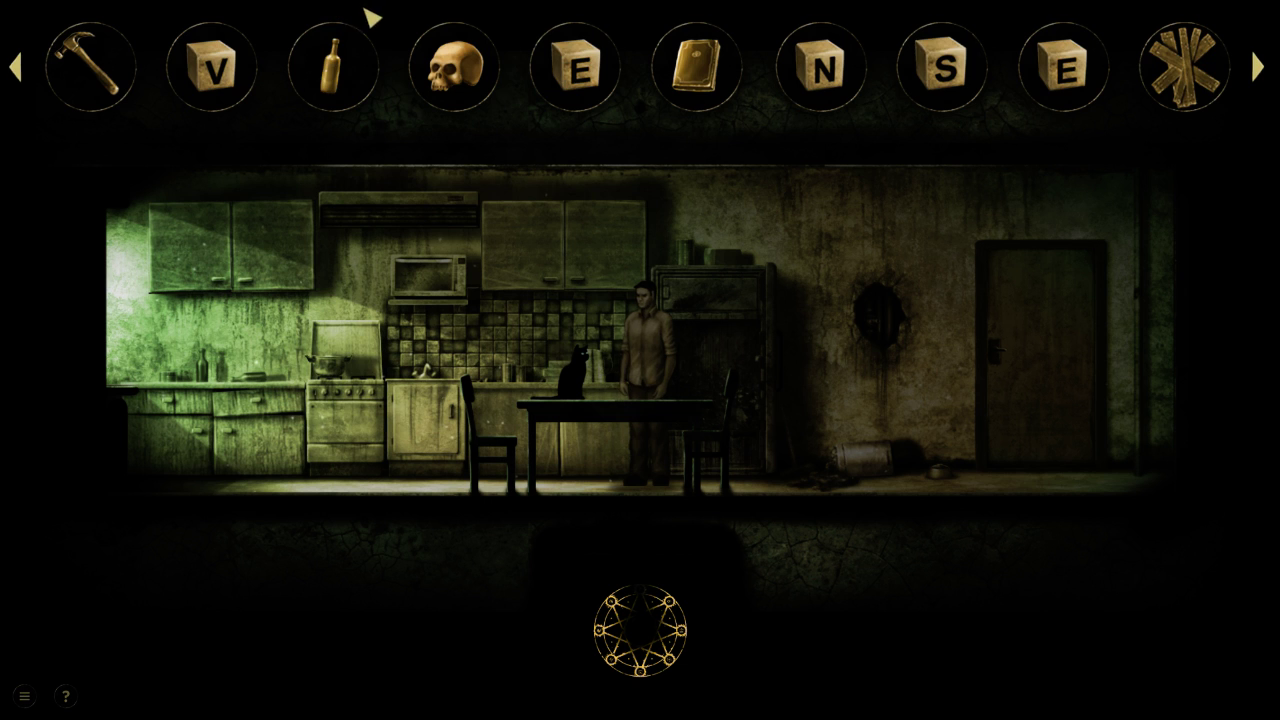
click(343, 52)
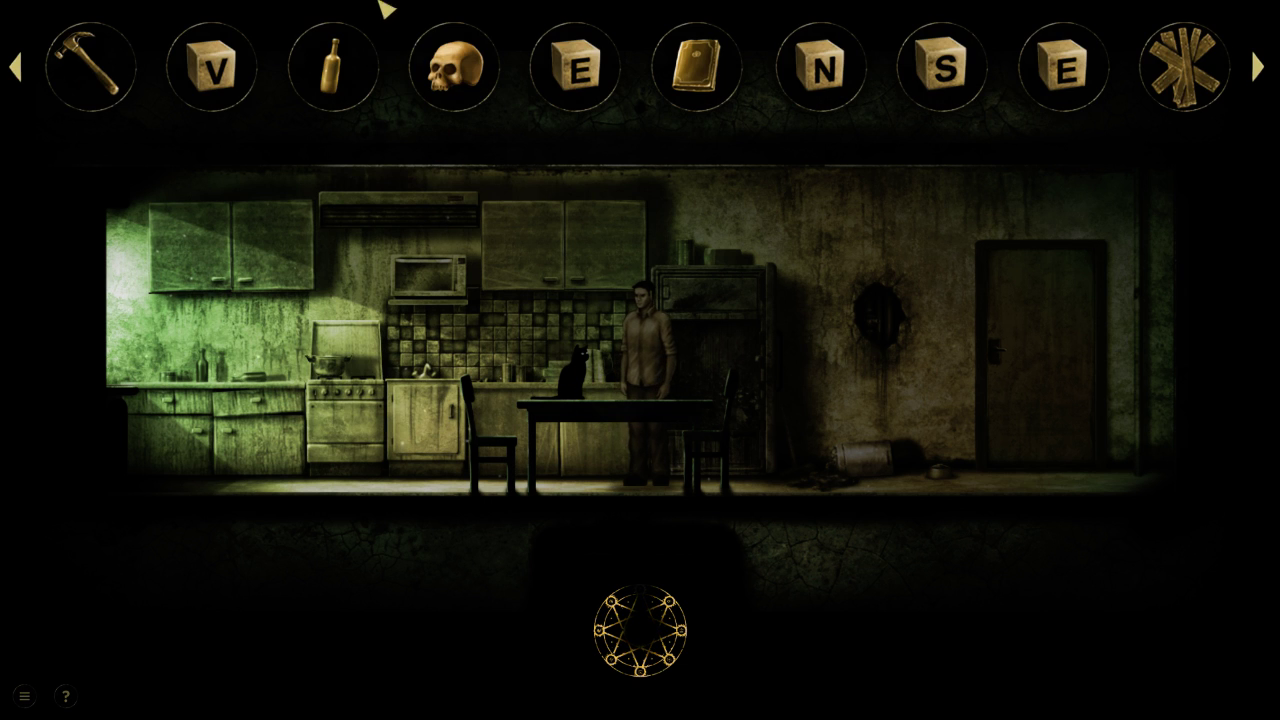
click(438, 88)
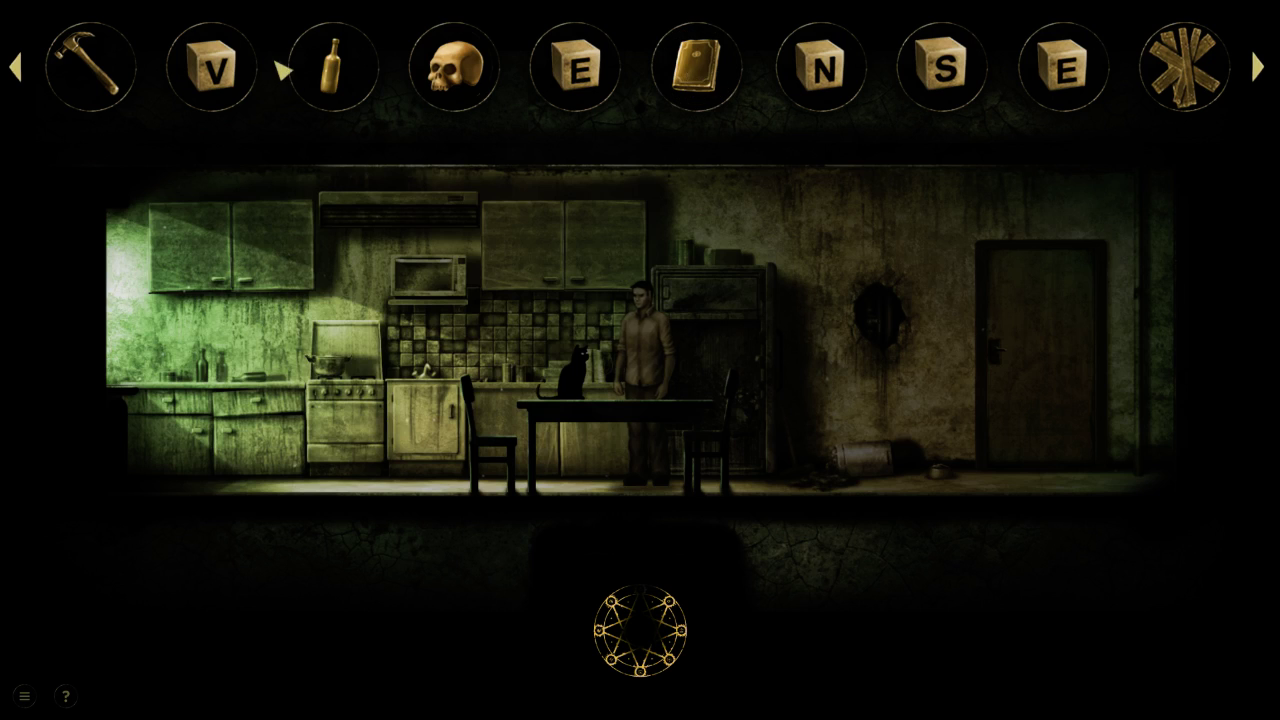
click(585, 378)
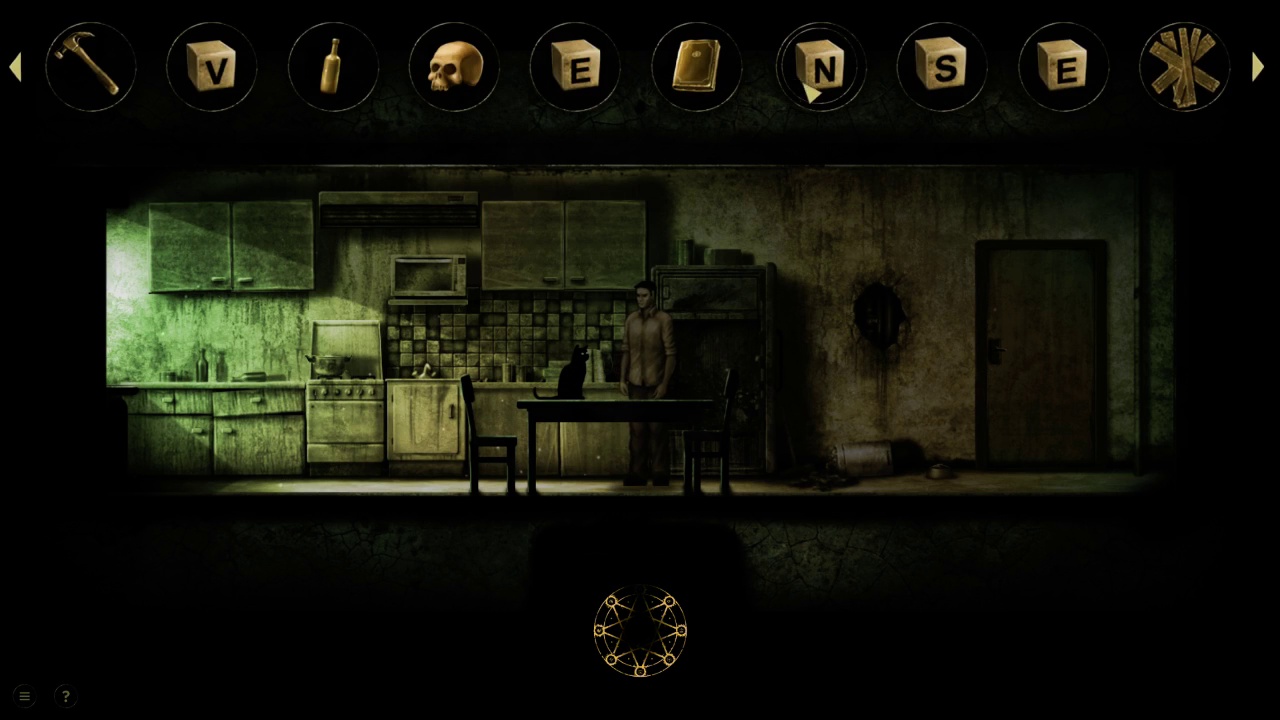
click(1184, 68)
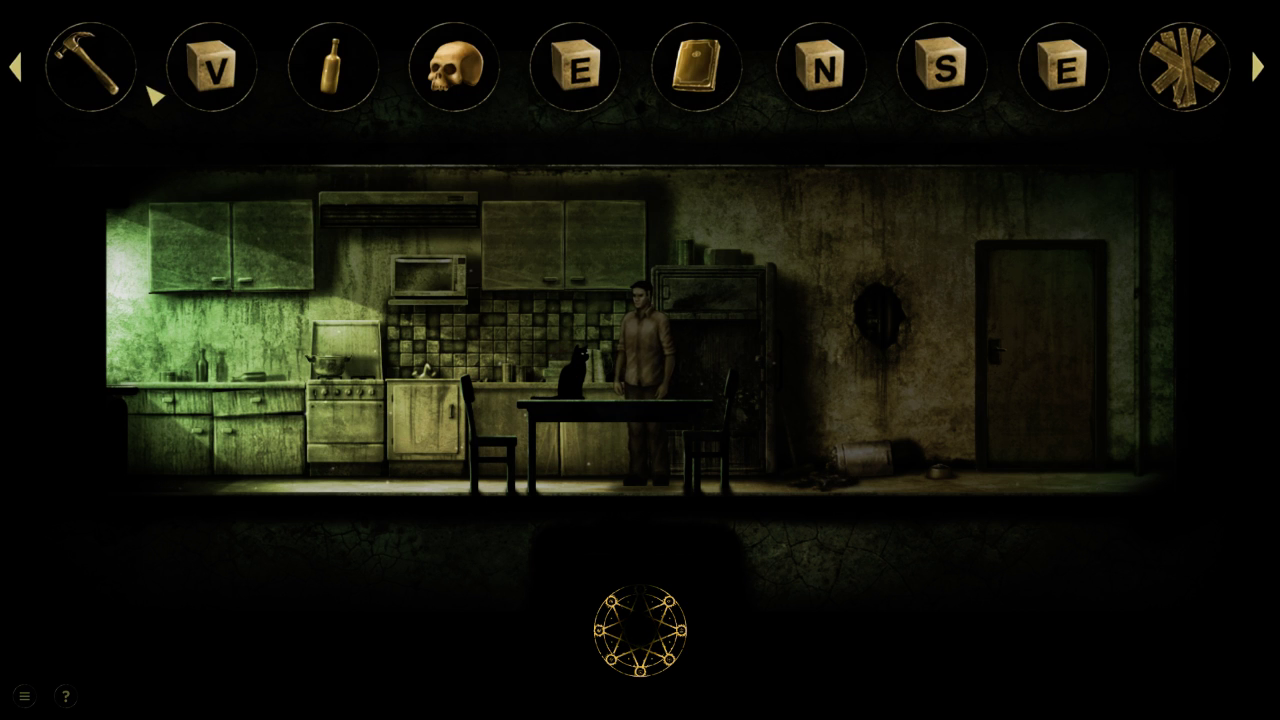
click(565, 385)
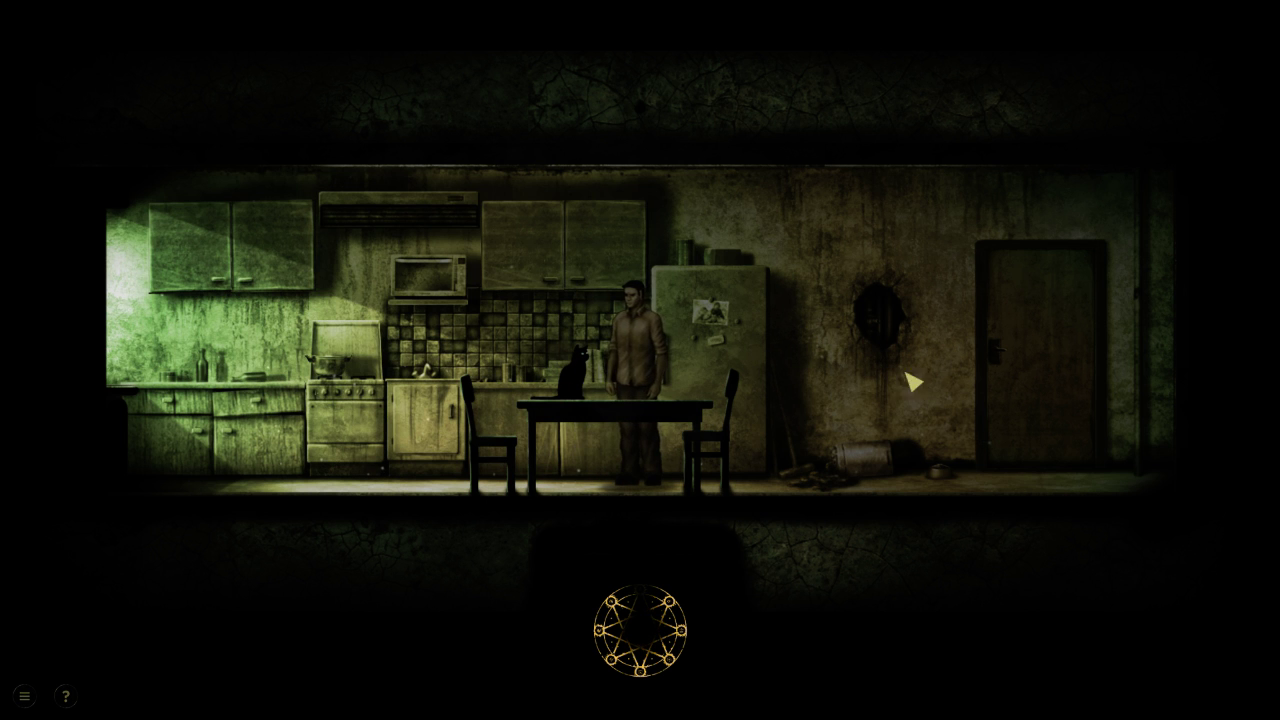
click(1085, 340)
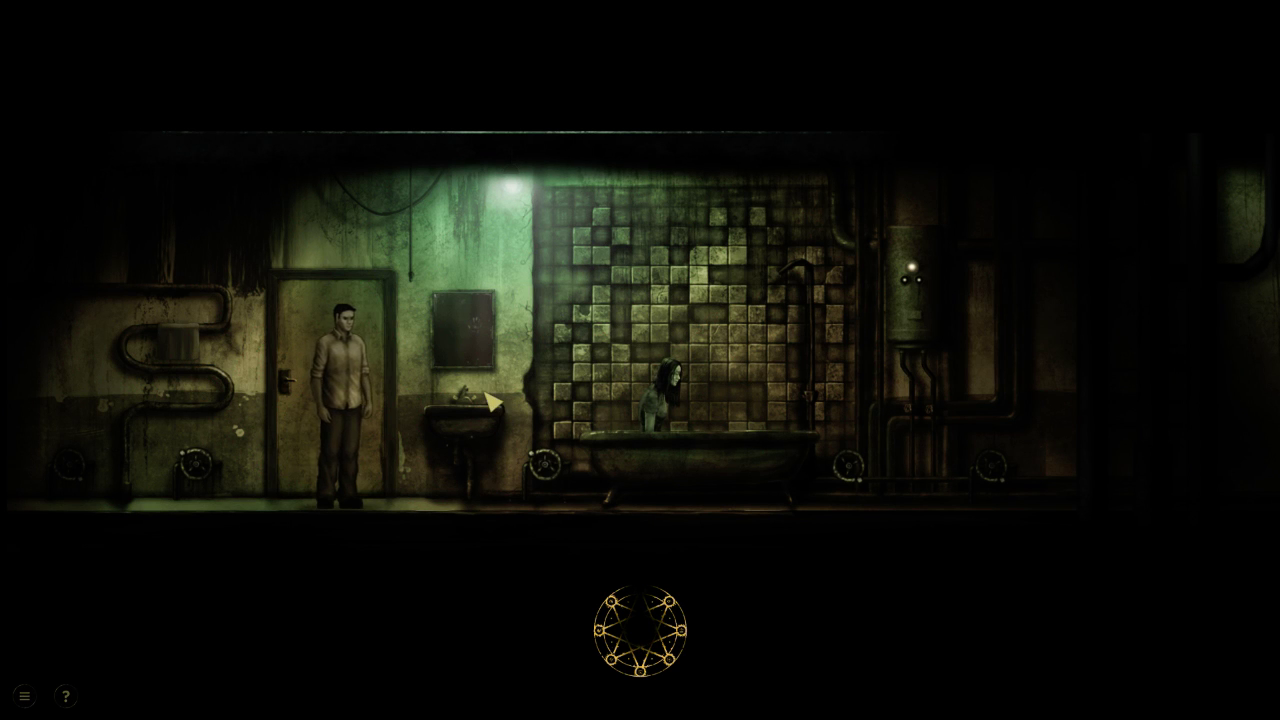
Walk past the sink and boiler to the far right door and leave the bathroom
click(488, 458)
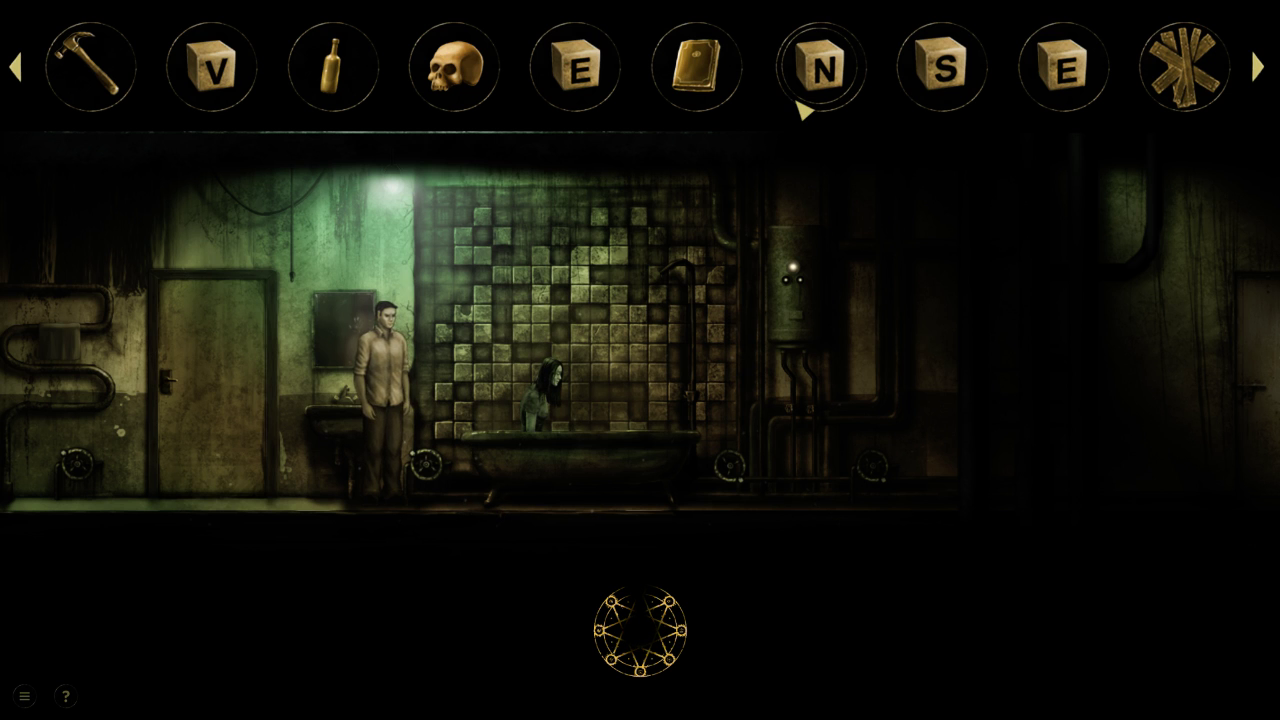
click(1015, 290)
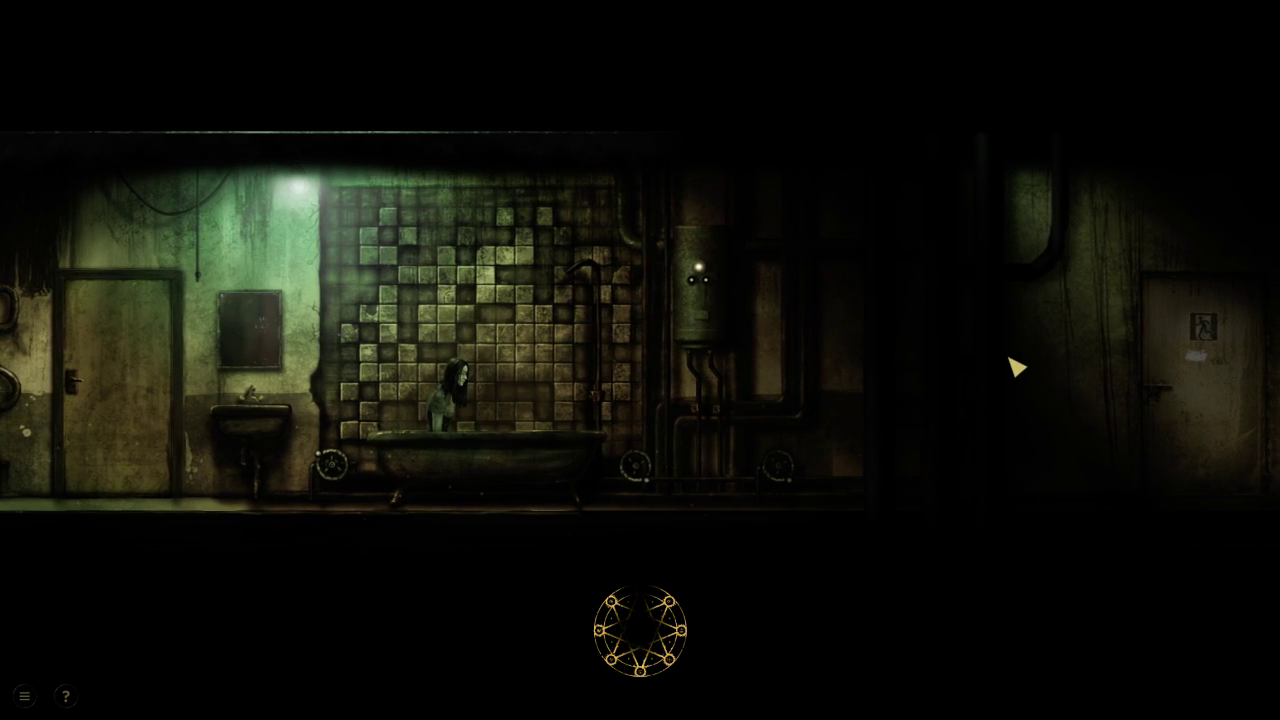
click(1192, 381)
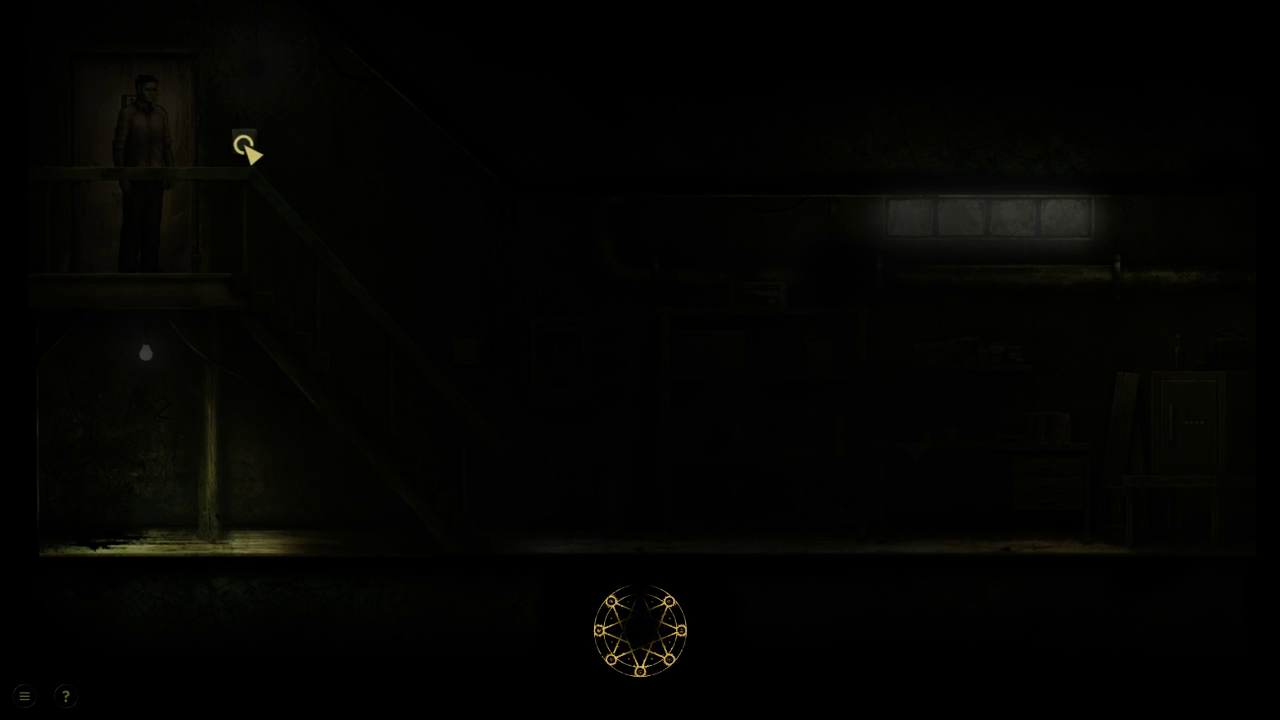
Switch on the basement lights and walk down the stairs to the shelf
click(243, 145)
click(466, 350)
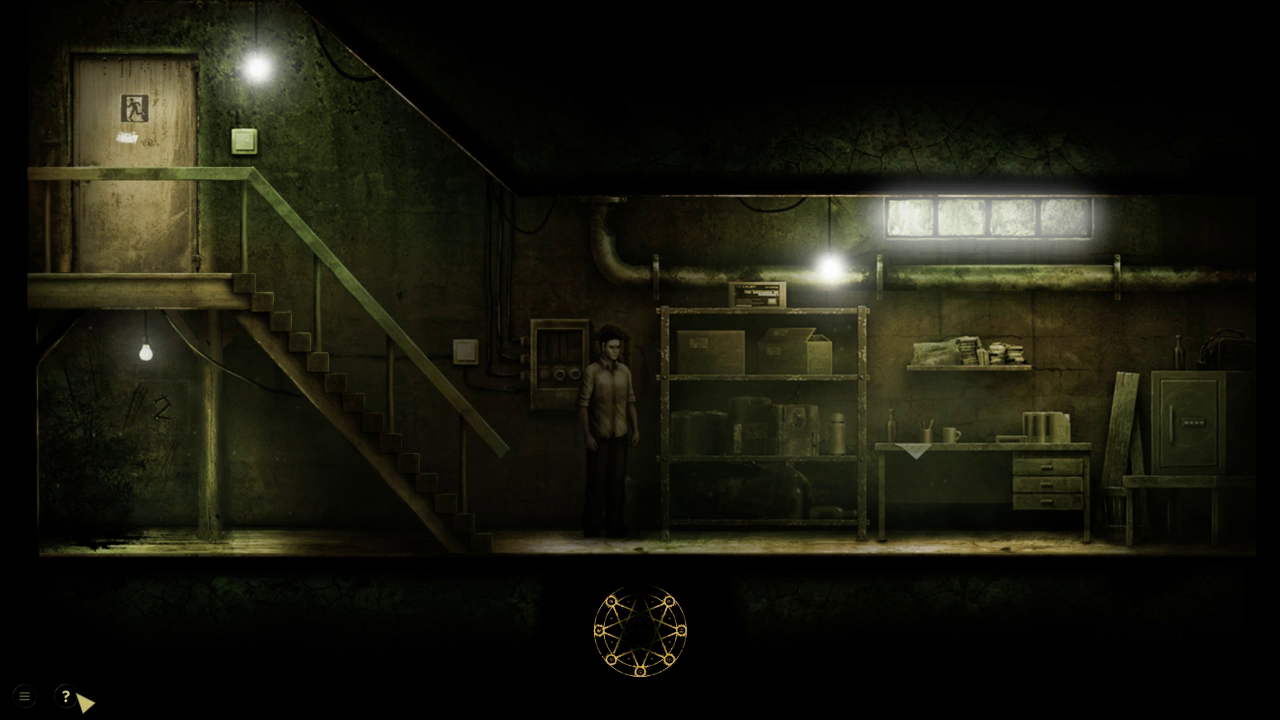
click(725, 420)
Inspect the safe's four-digit combination lock, then run back toward the stairs
click(1185, 425)
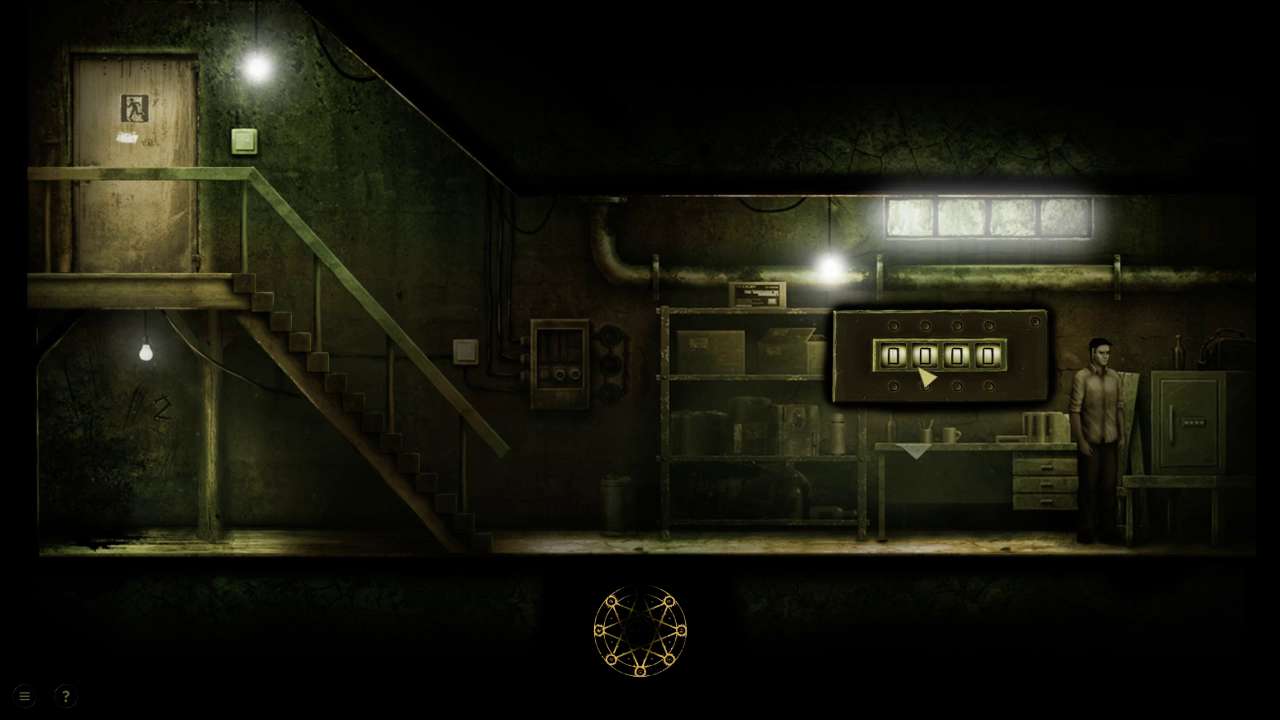
click(965, 520)
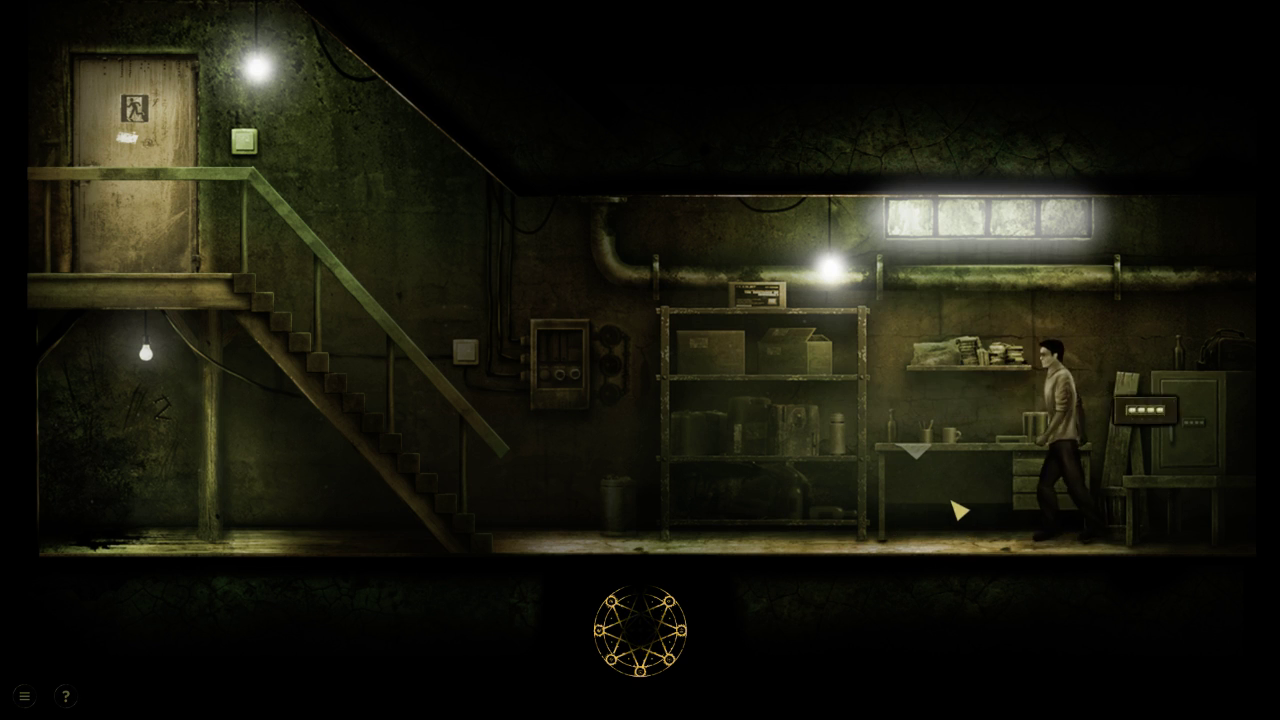
double_click(429, 498)
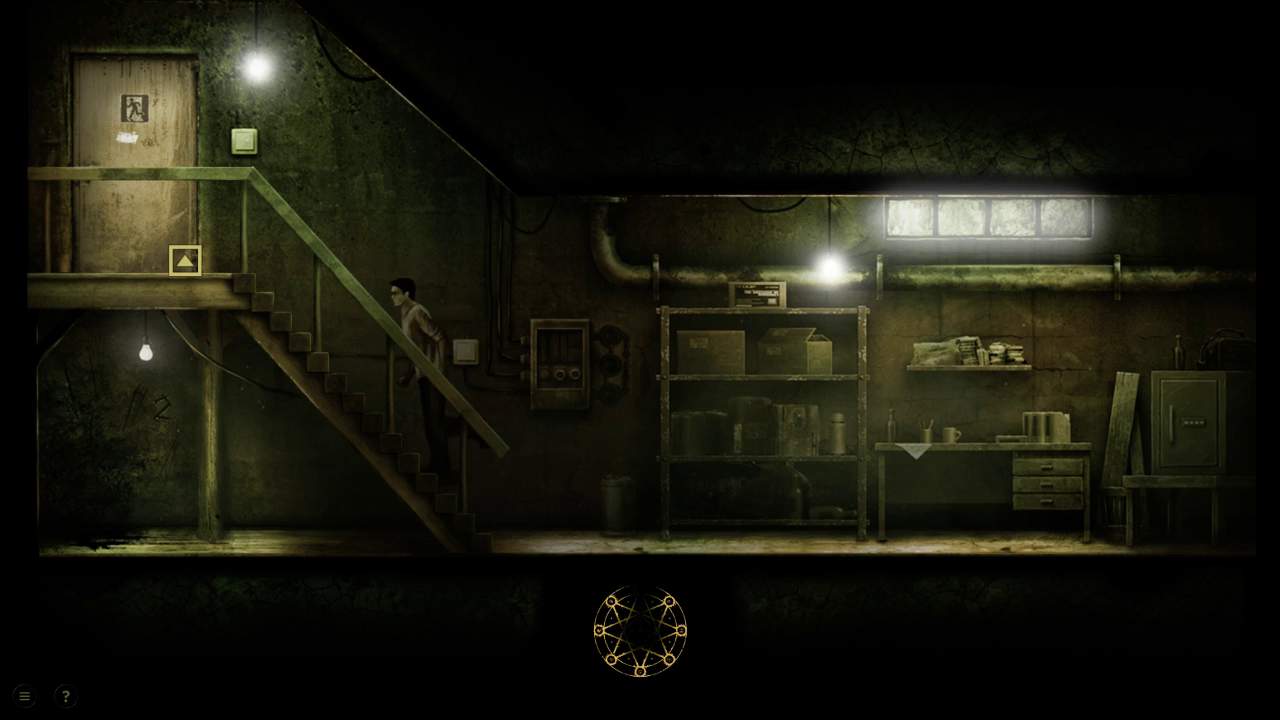
Leave the basement and run through the bathroom to its left door
click(184, 260)
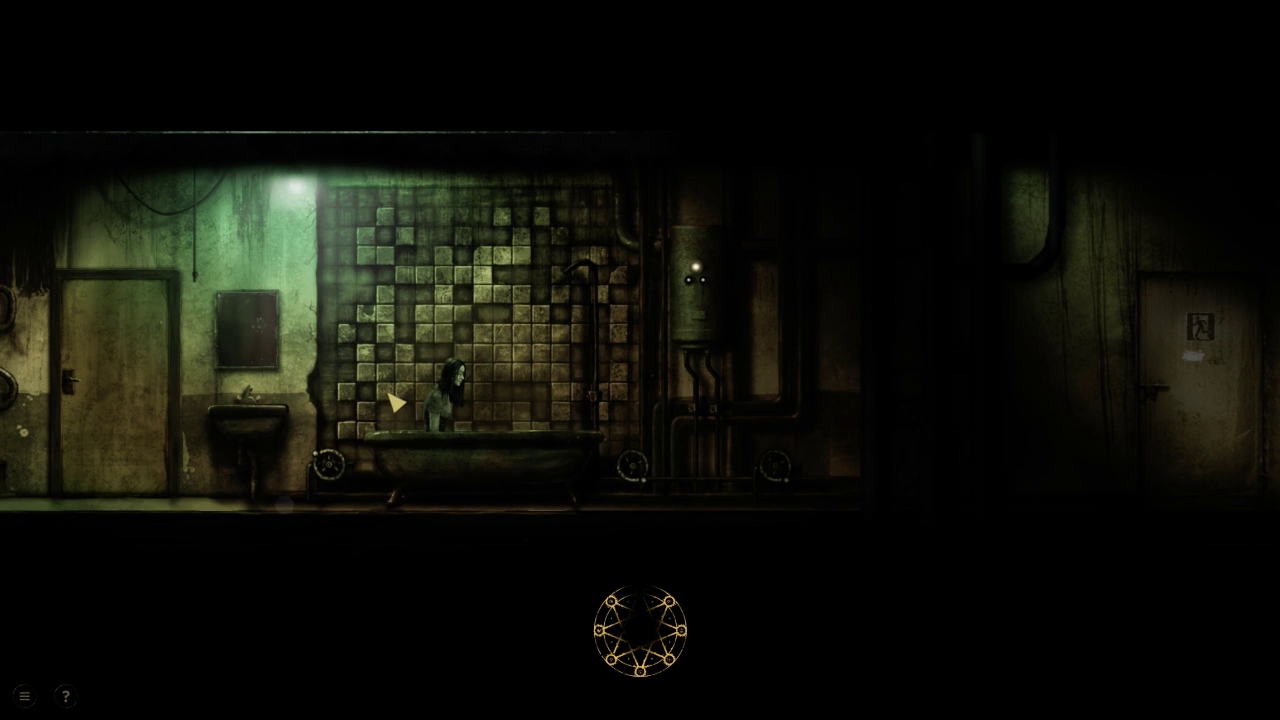
click(119, 421)
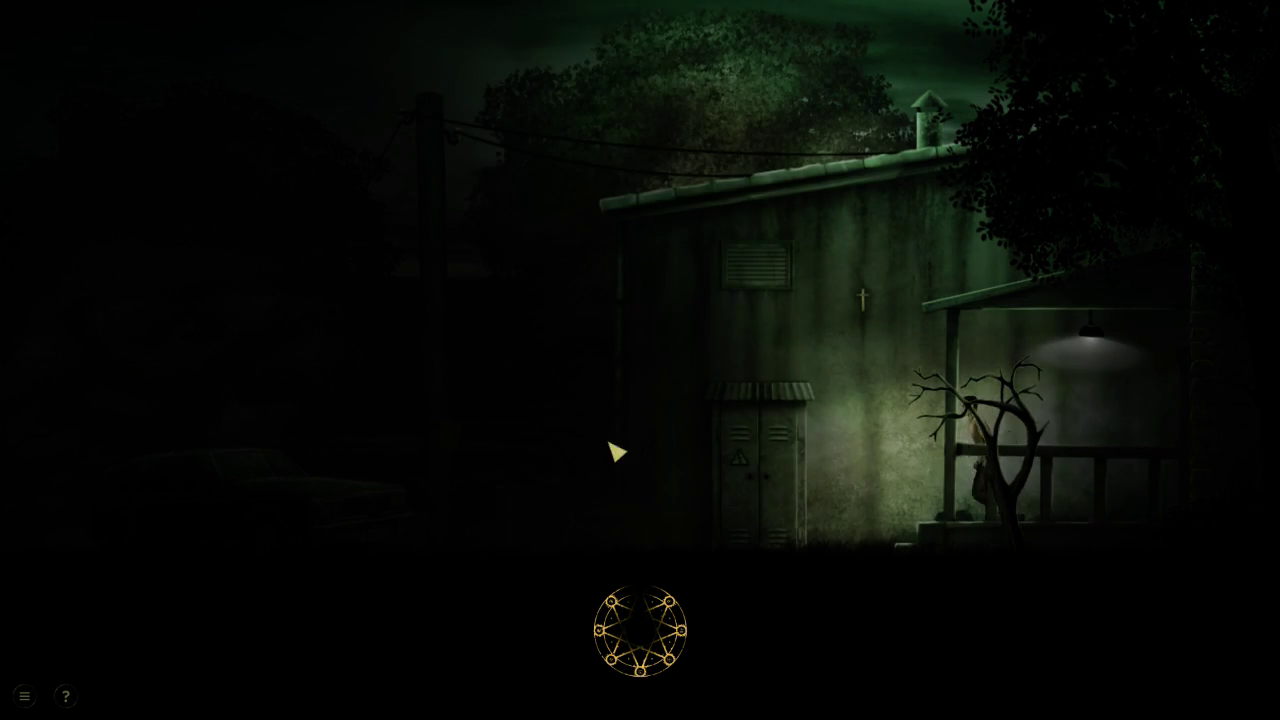
Try the hammer and the book on the car in the yard
click(426, 475)
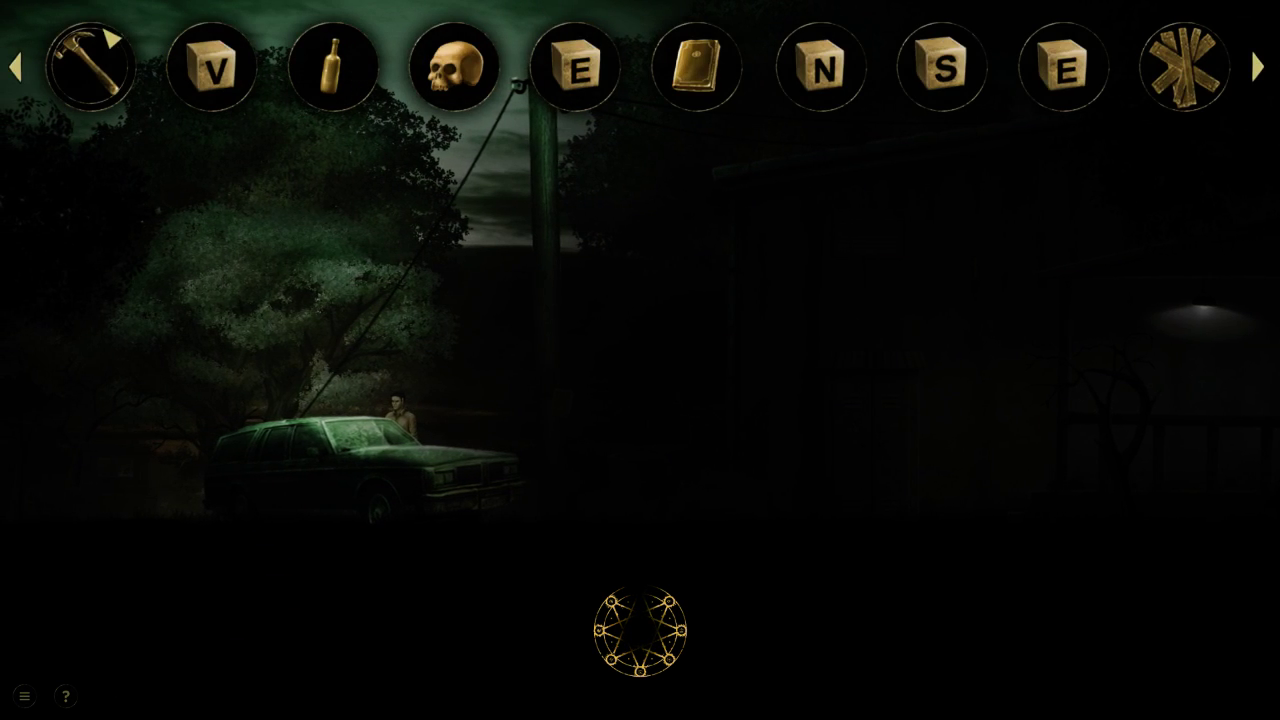
click(90, 64)
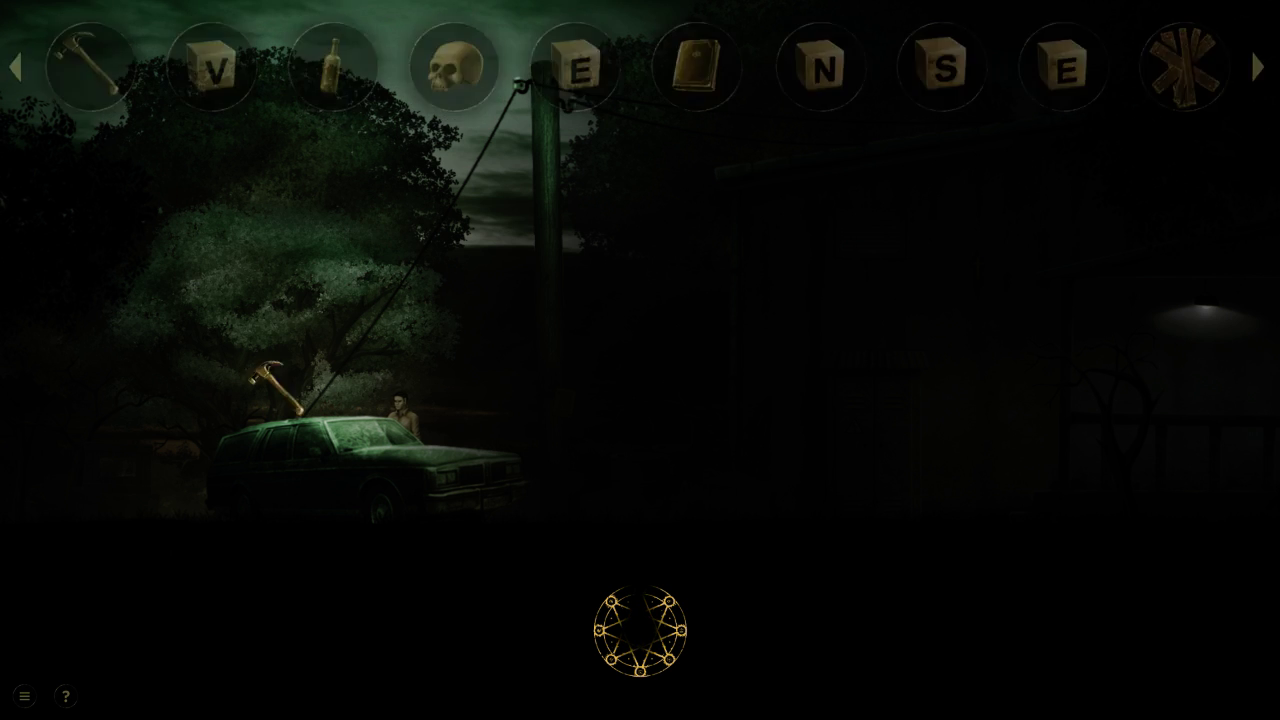
click(355, 428)
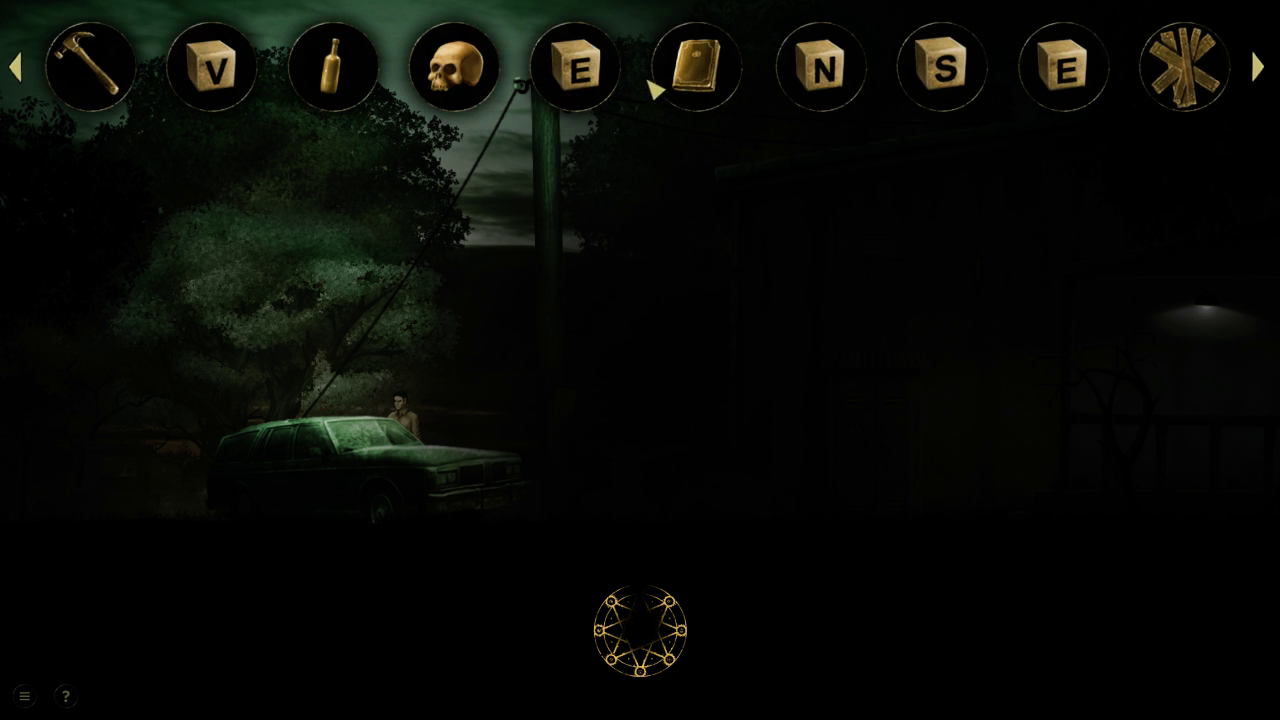
click(695, 66)
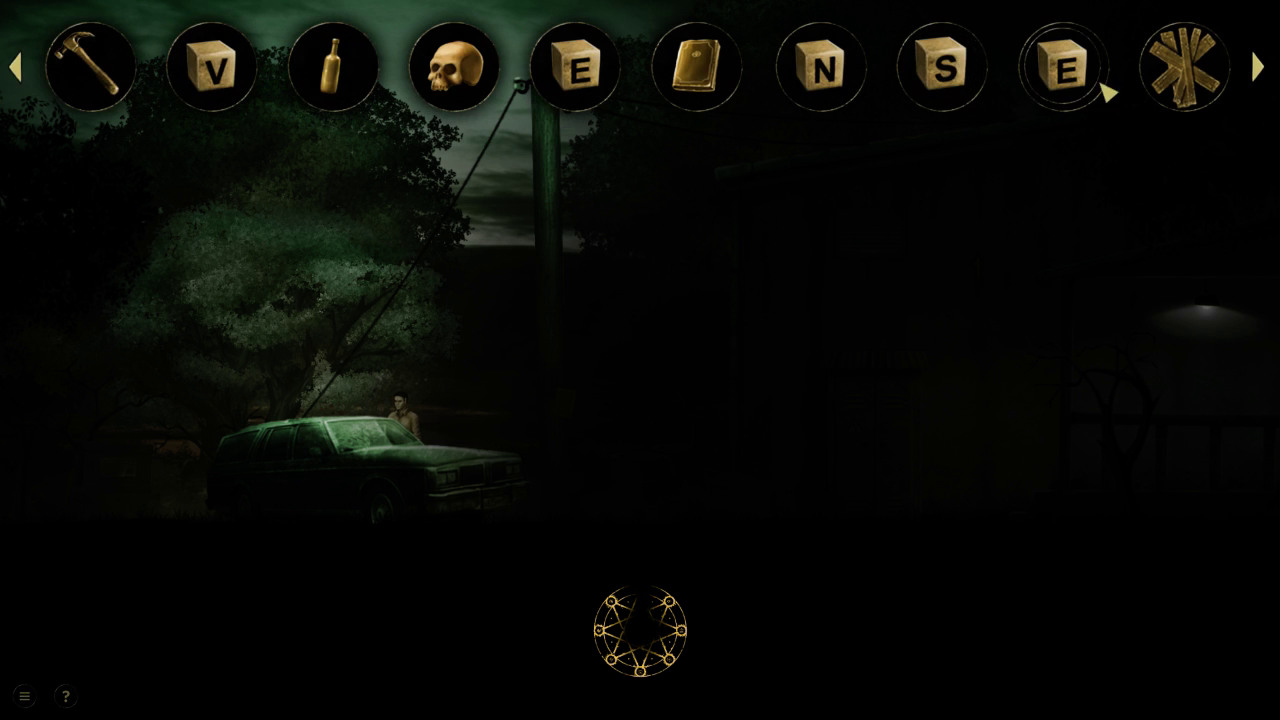
Try the book, bottle, skull and hammer on the shed's wall cross, then run to the porch
click(860, 400)
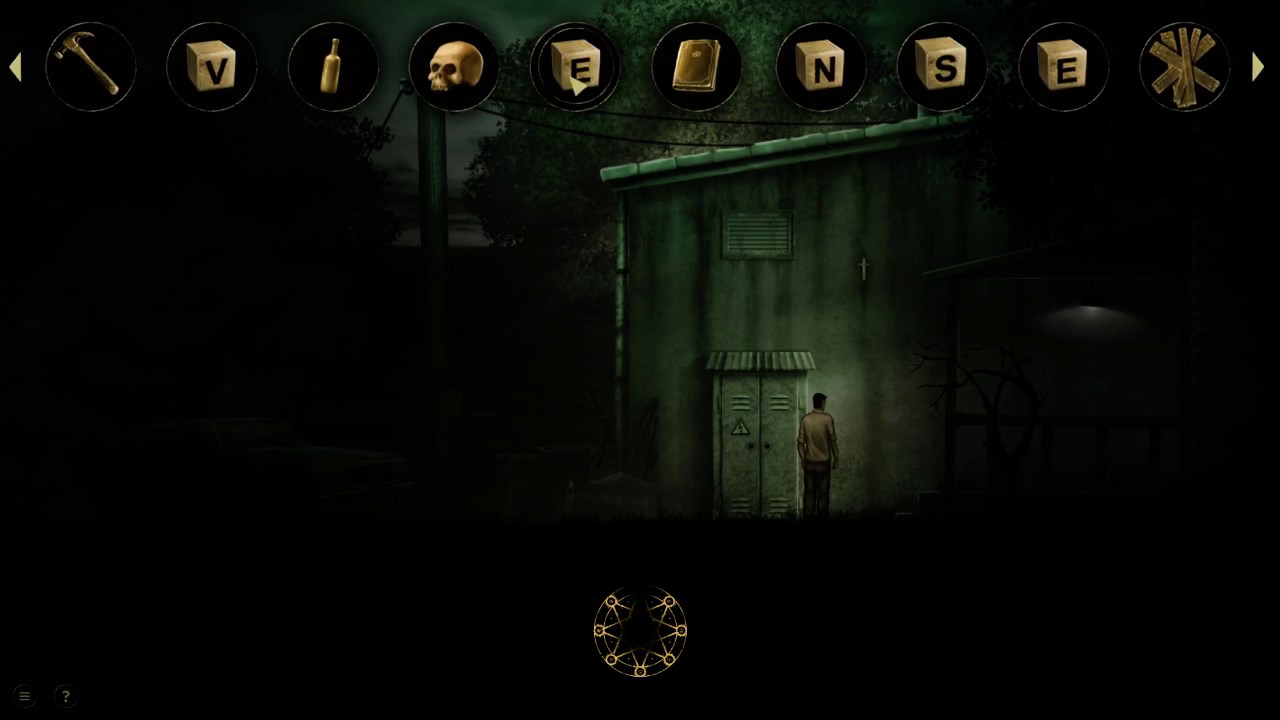
click(695, 68)
click(857, 266)
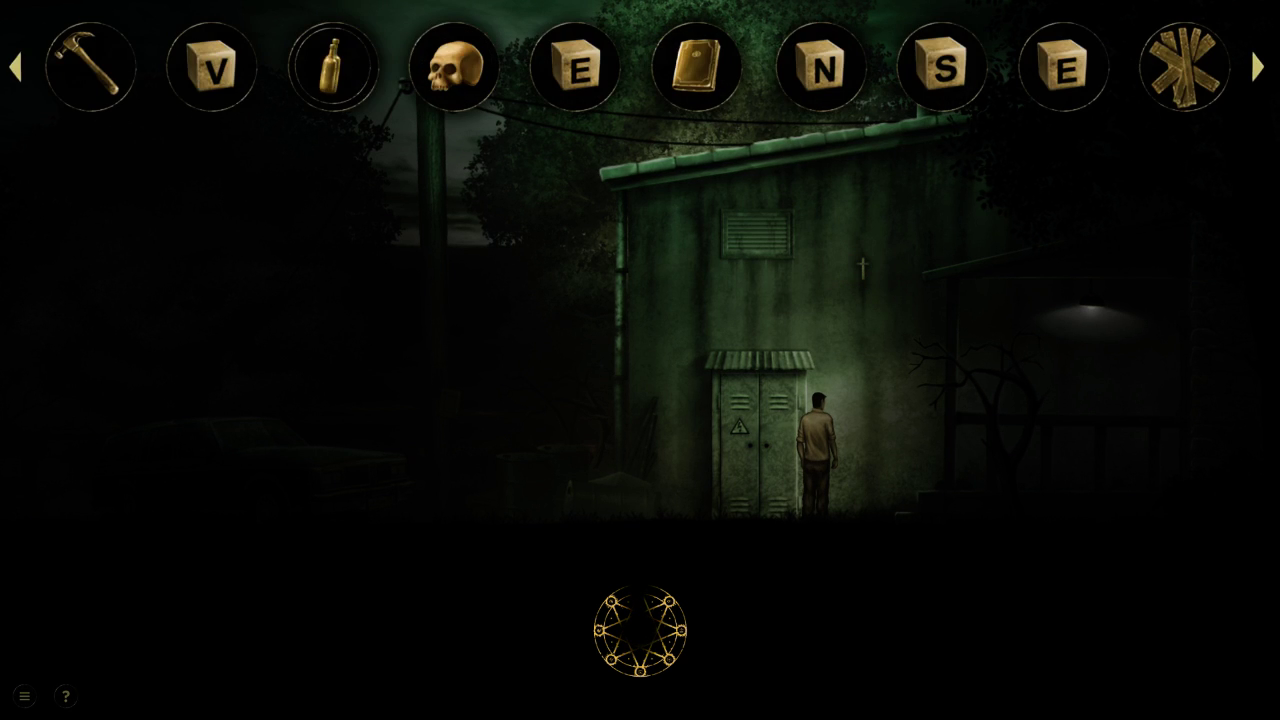
click(333, 68)
click(456, 65)
click(240, 65)
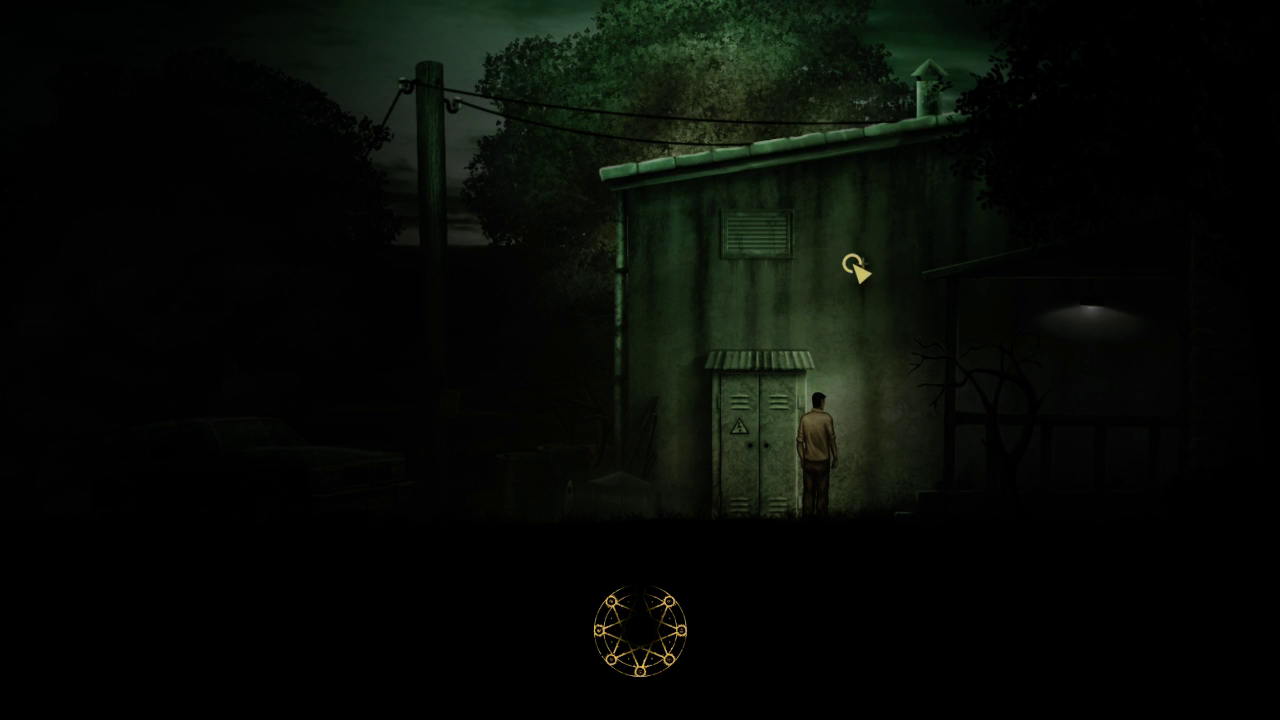
click(1140, 400)
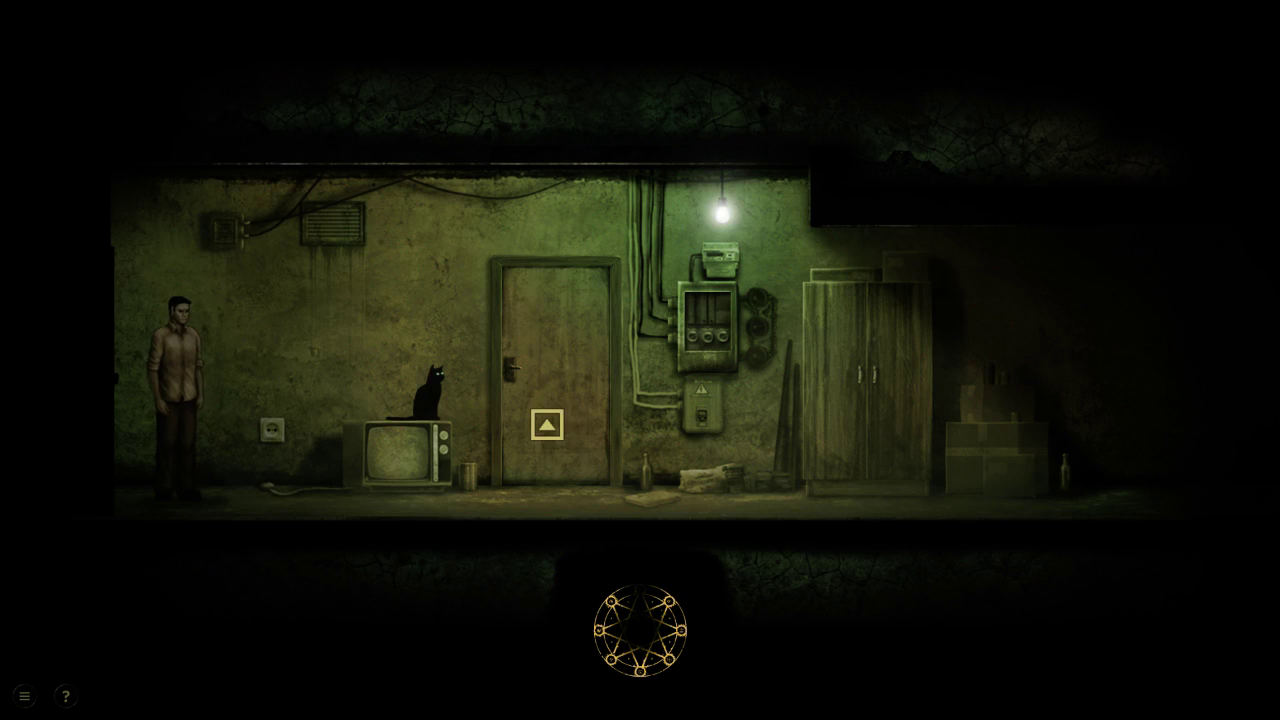
Enter the bathroom and try the book, skull, bottle and wooden asterisk on the bathtub woman
click(547, 425)
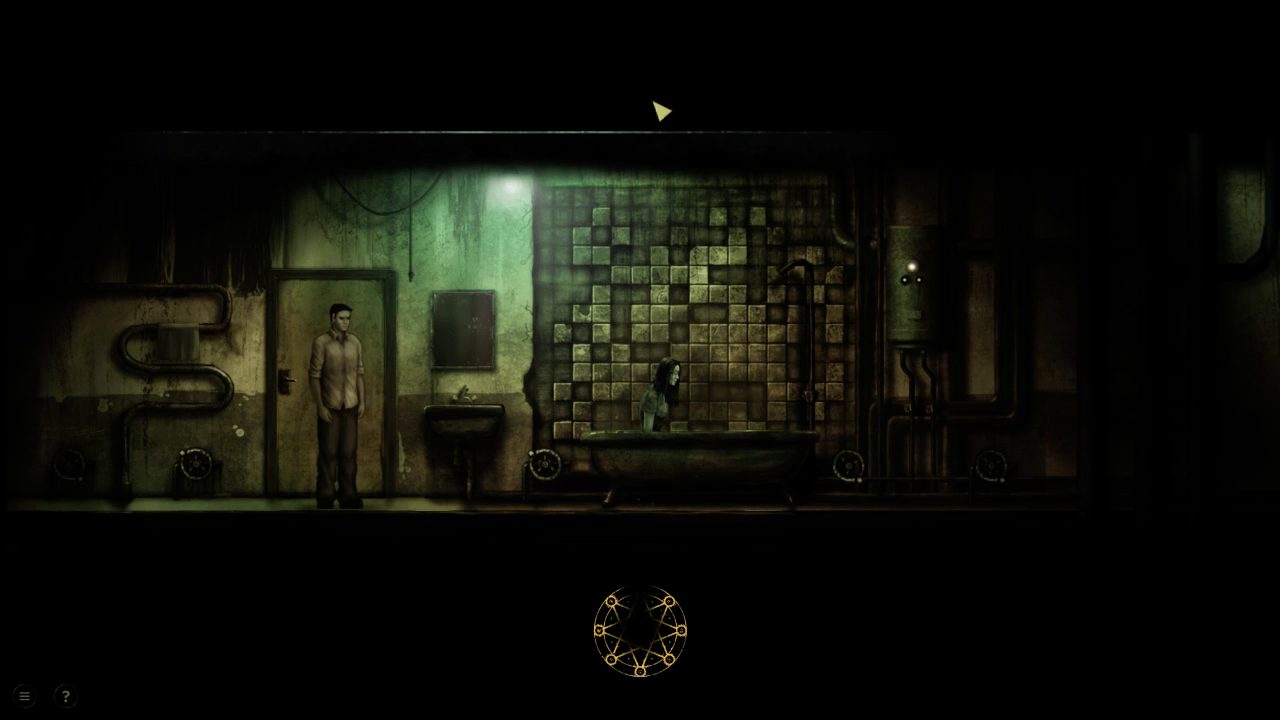
click(700, 68)
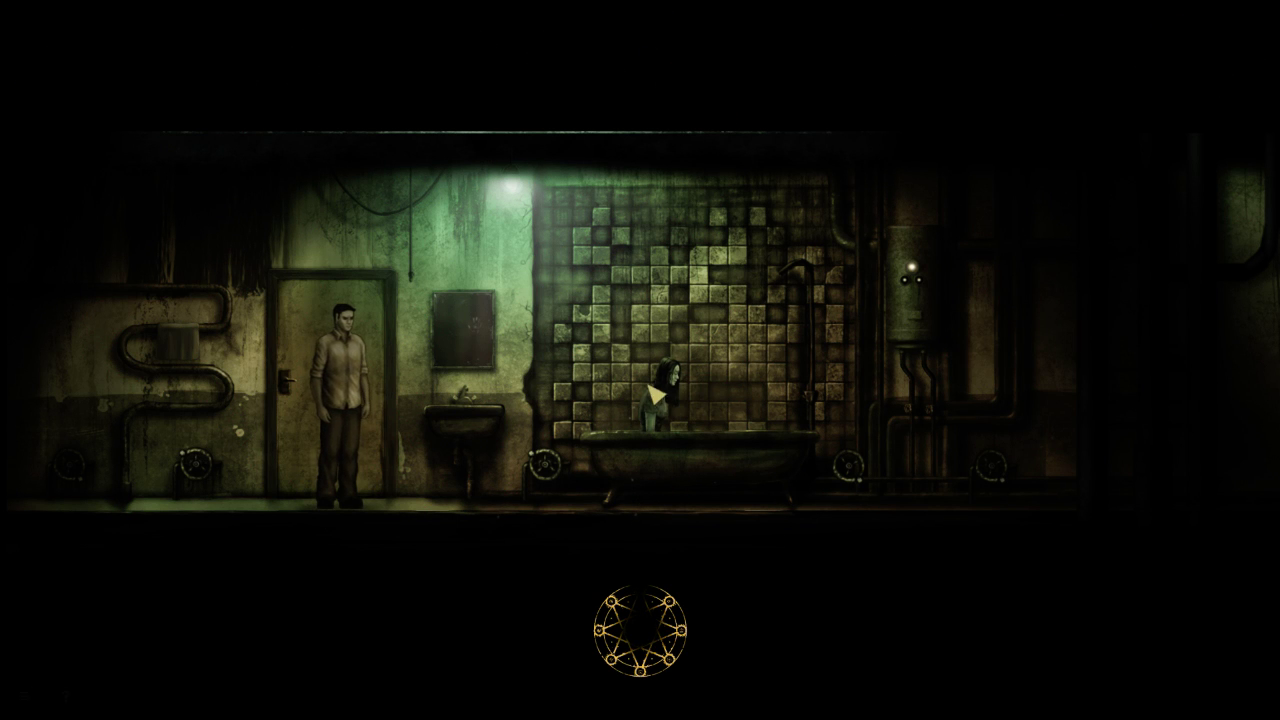
click(455, 68)
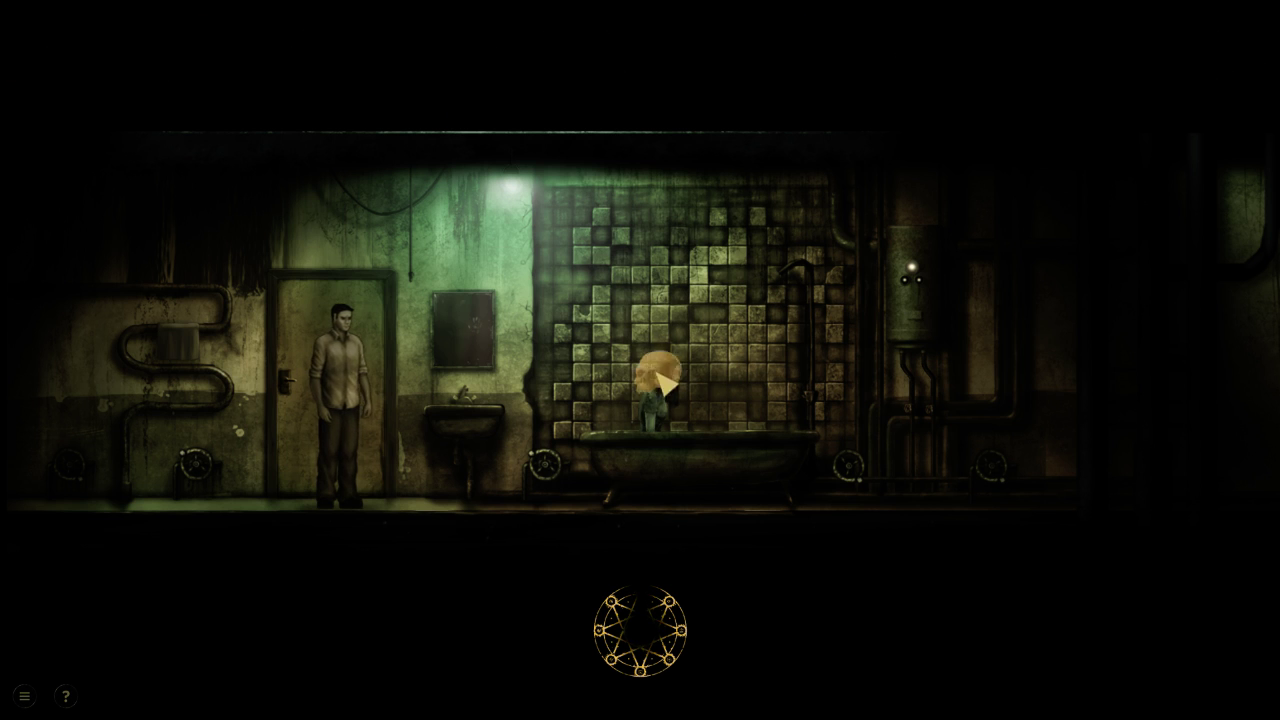
click(332, 68)
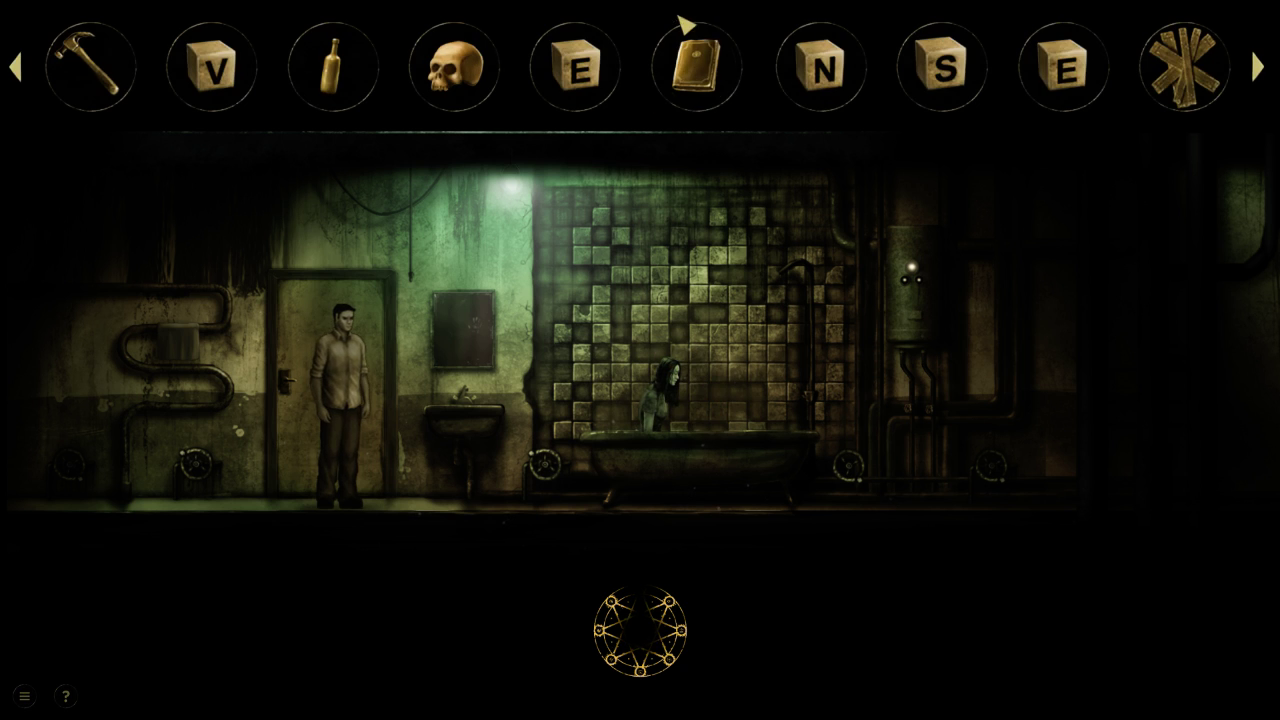
click(1187, 68)
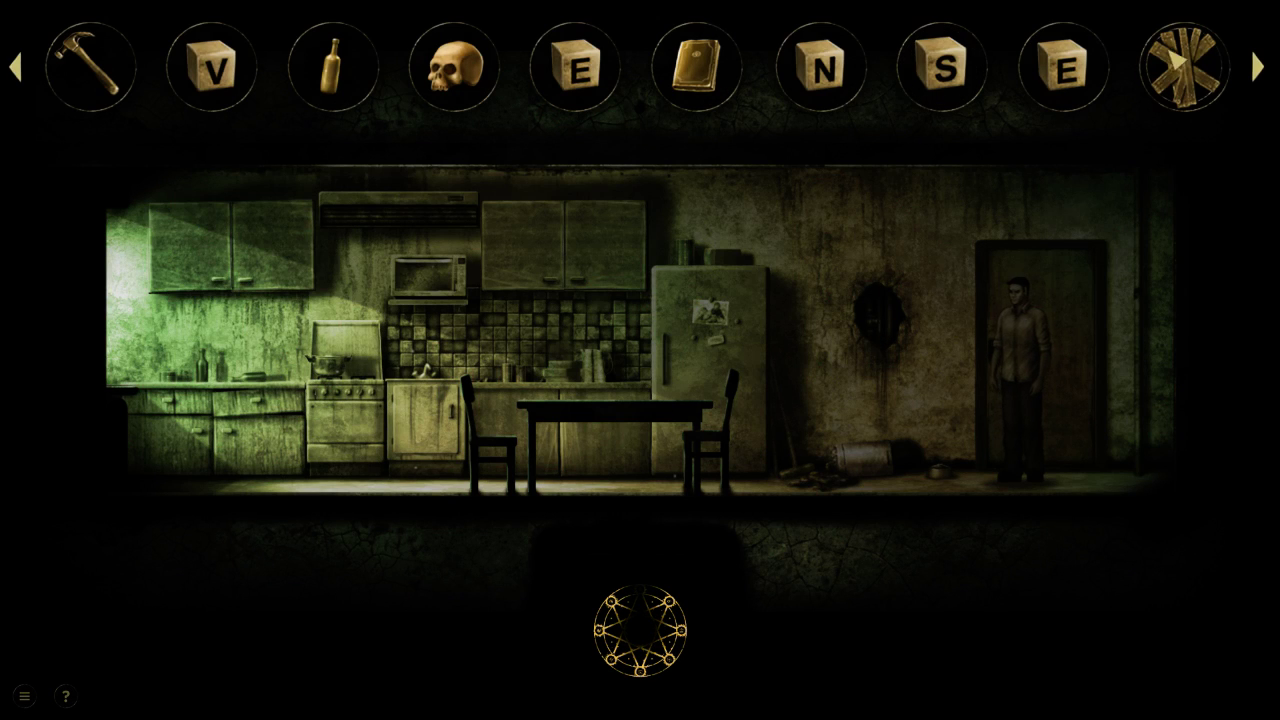
Try the wooden asterisk in the wall hole, then check the fridge and upper cabinet
drag(1184, 66, 888, 300)
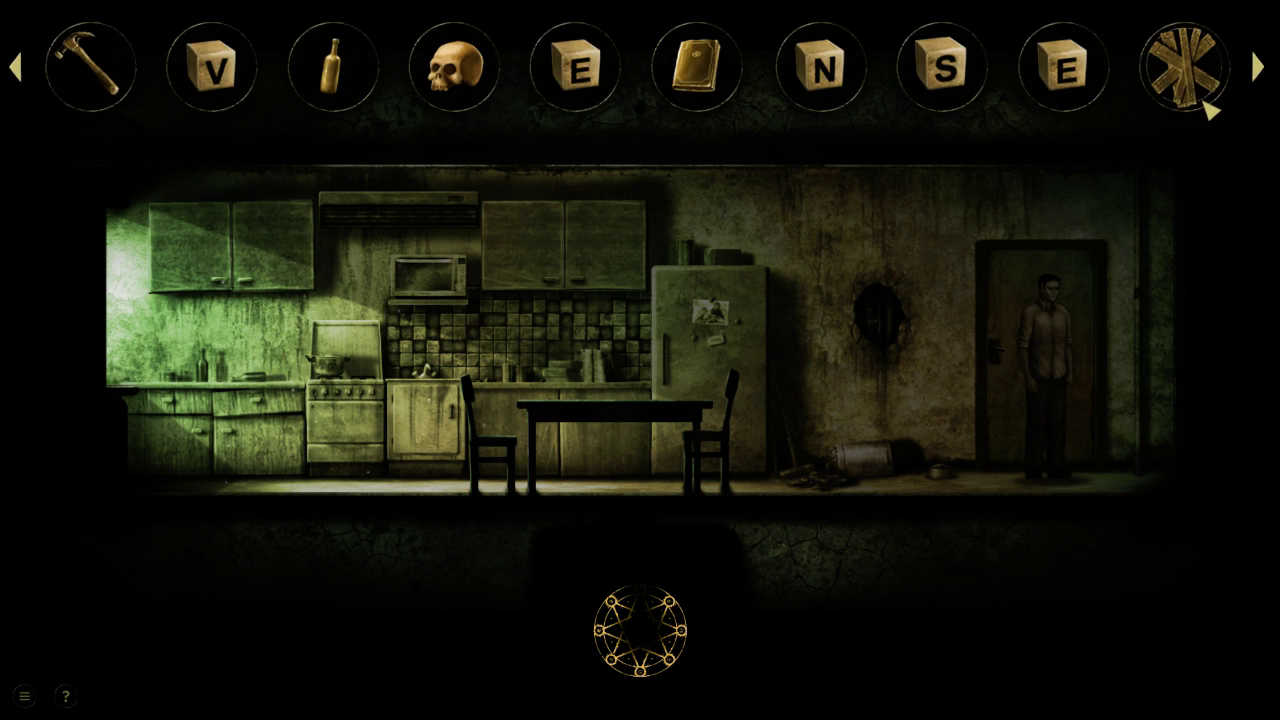
drag(1184, 66, 888, 330)
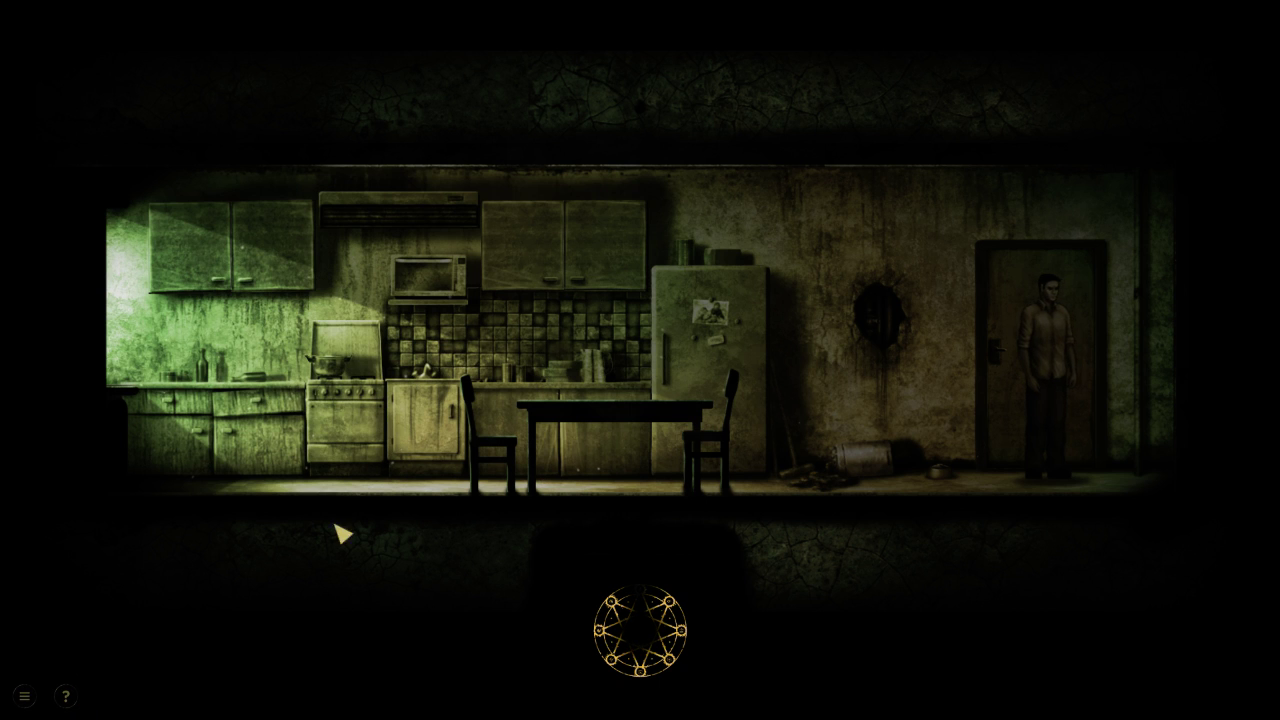
click(689, 340)
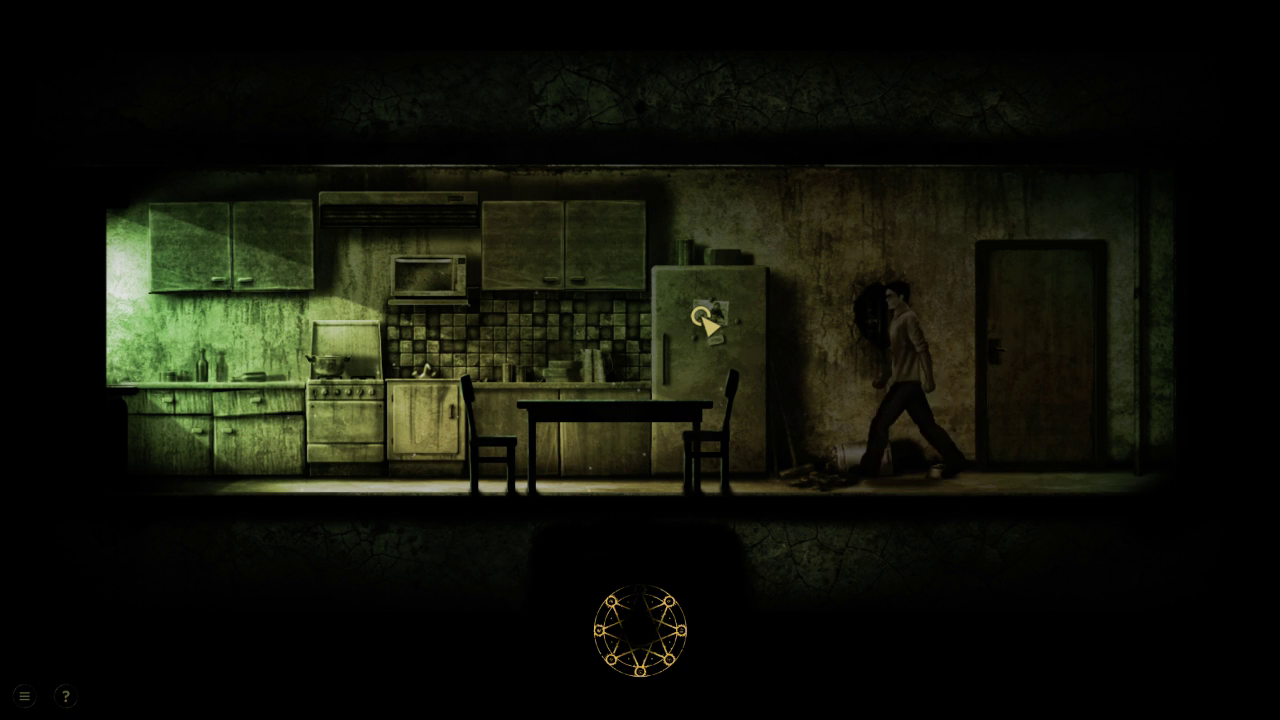
click(560, 230)
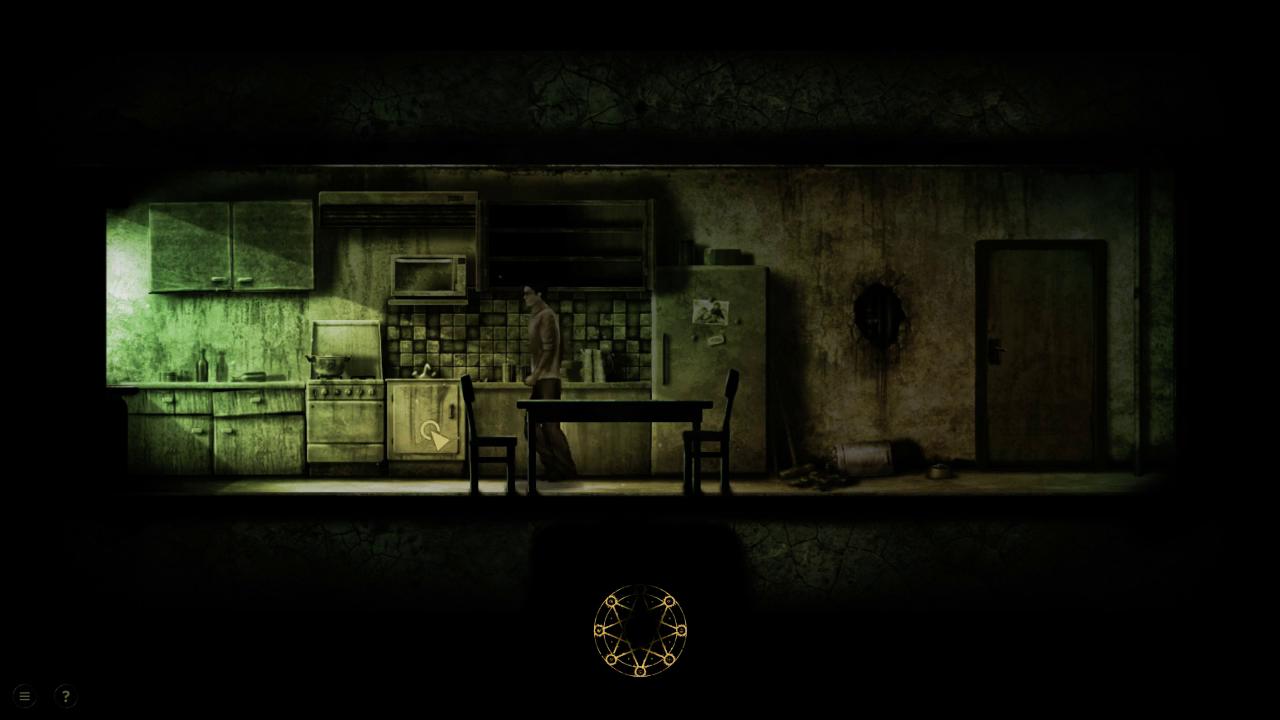
Search the left upper cabinet, then leave through the kitchen's right door
click(503, 443)
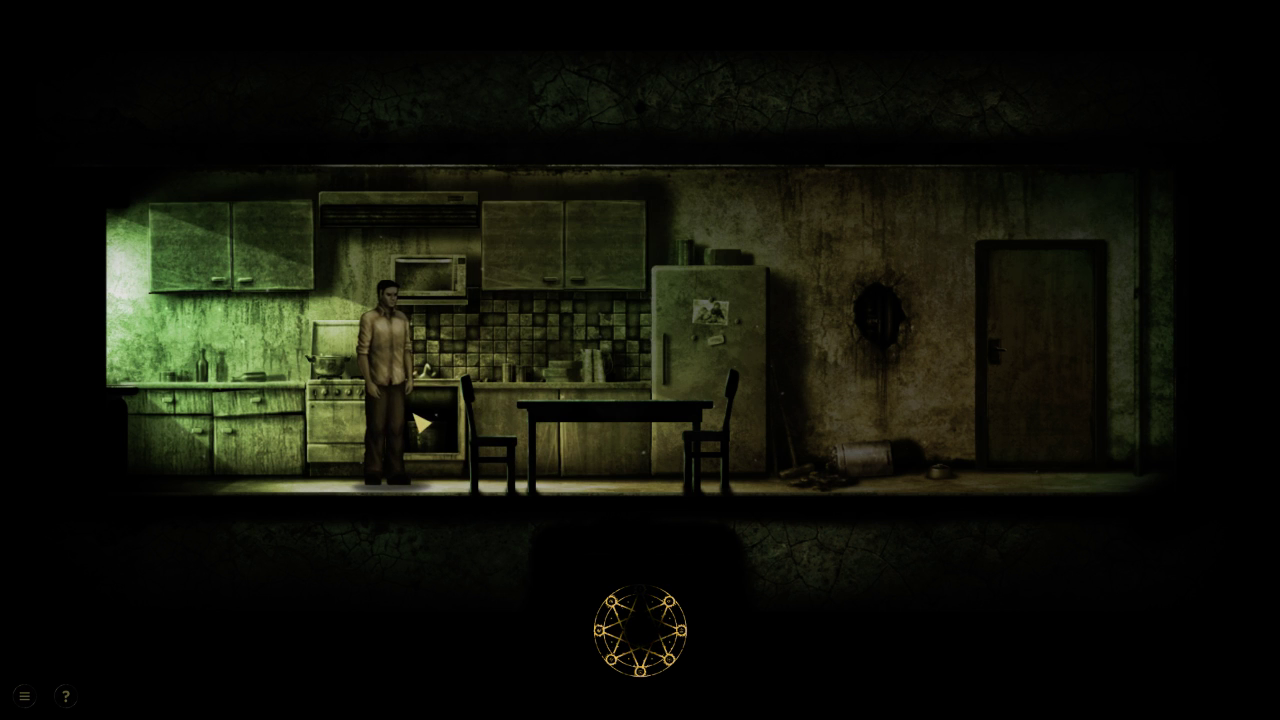
click(288, 254)
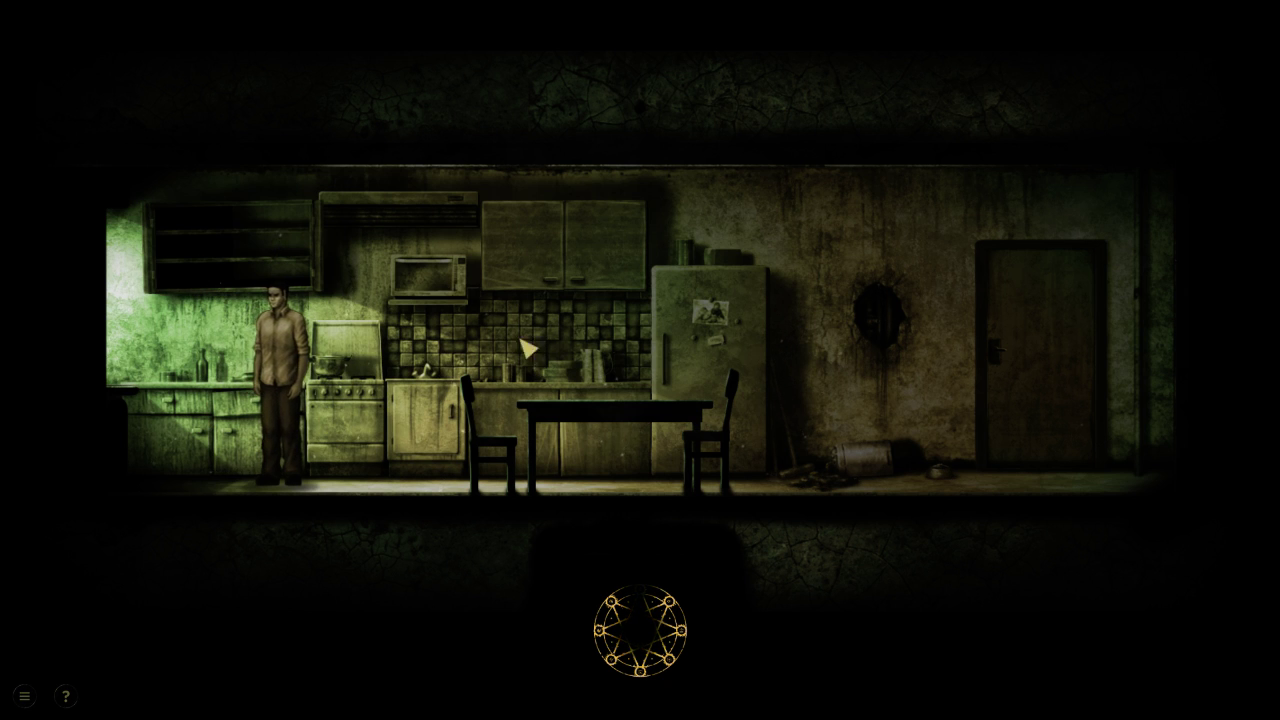
click(690, 378)
click(1027, 415)
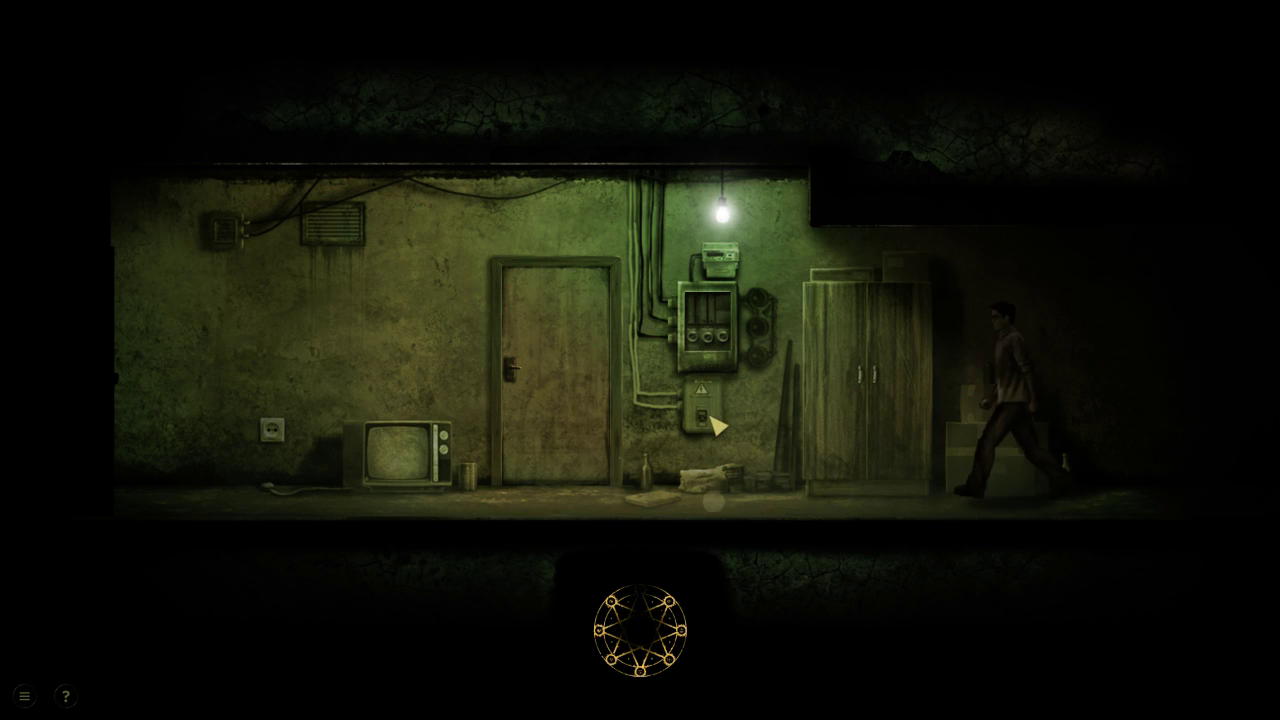
Walk past the fuse box and through the door into the bathroom
click(665, 480)
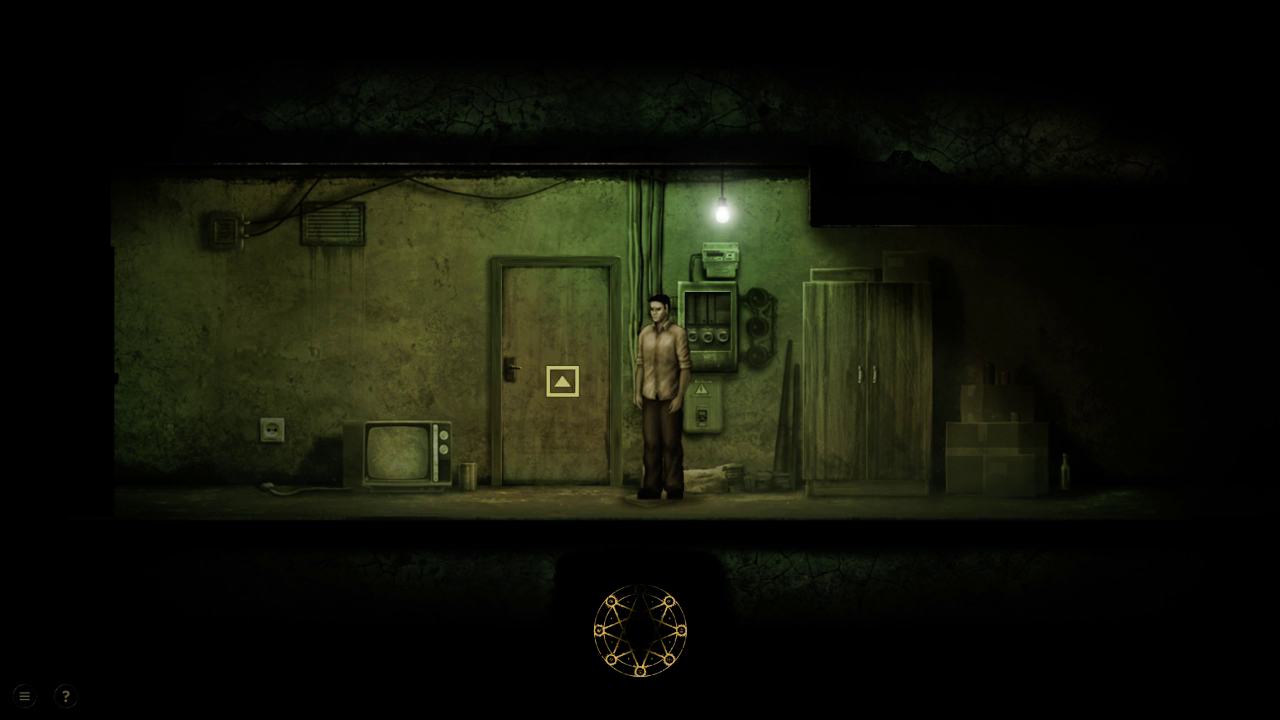
click(551, 390)
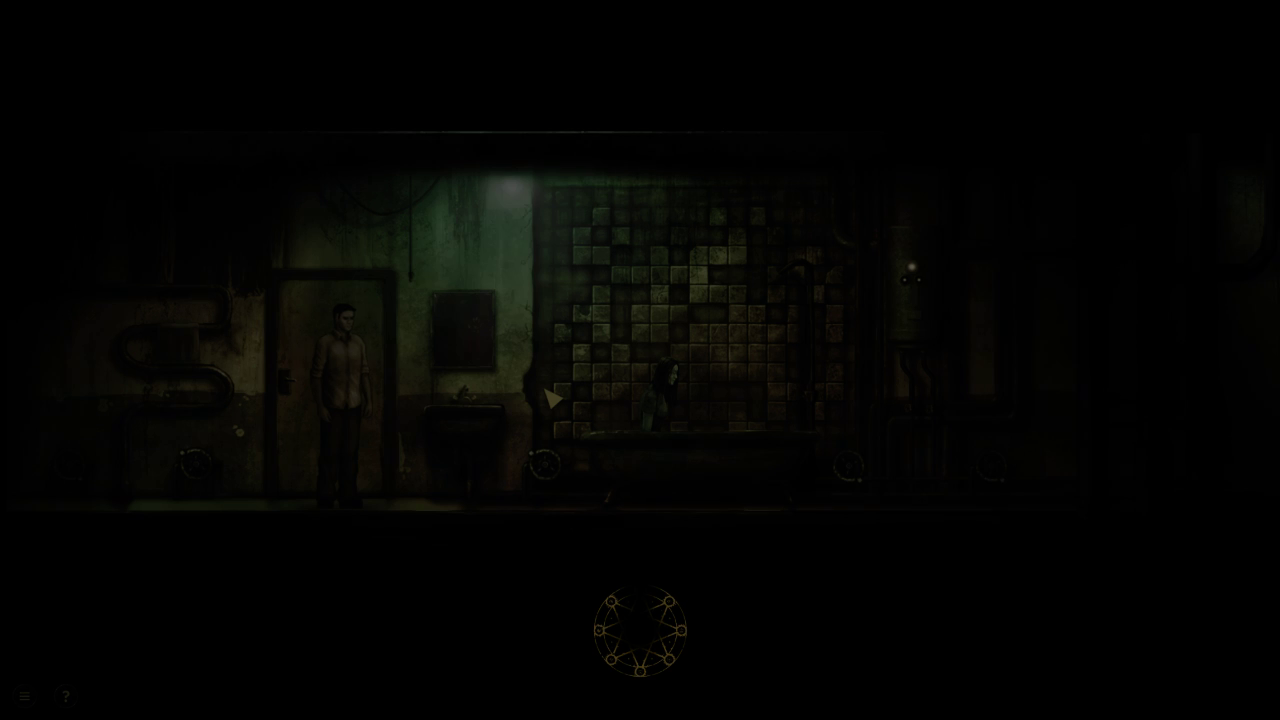
Try the book and the asterisk valve handle on the sink
click(452, 388)
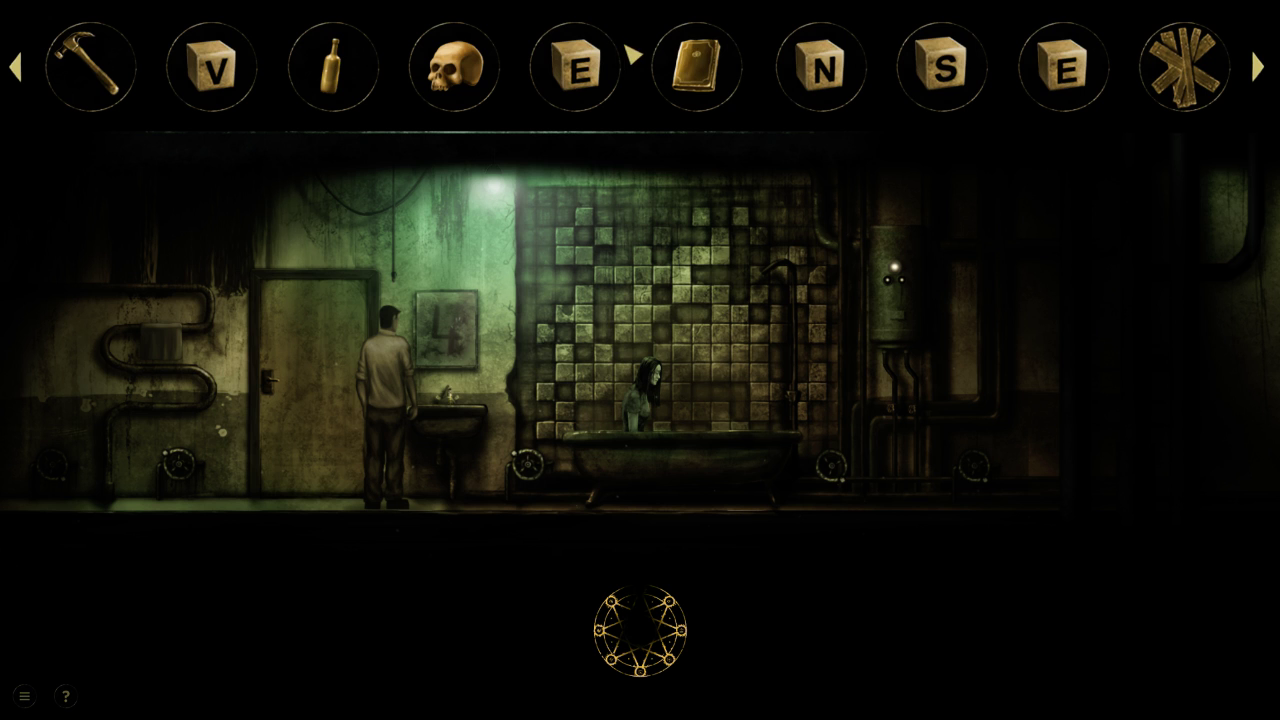
click(698, 65)
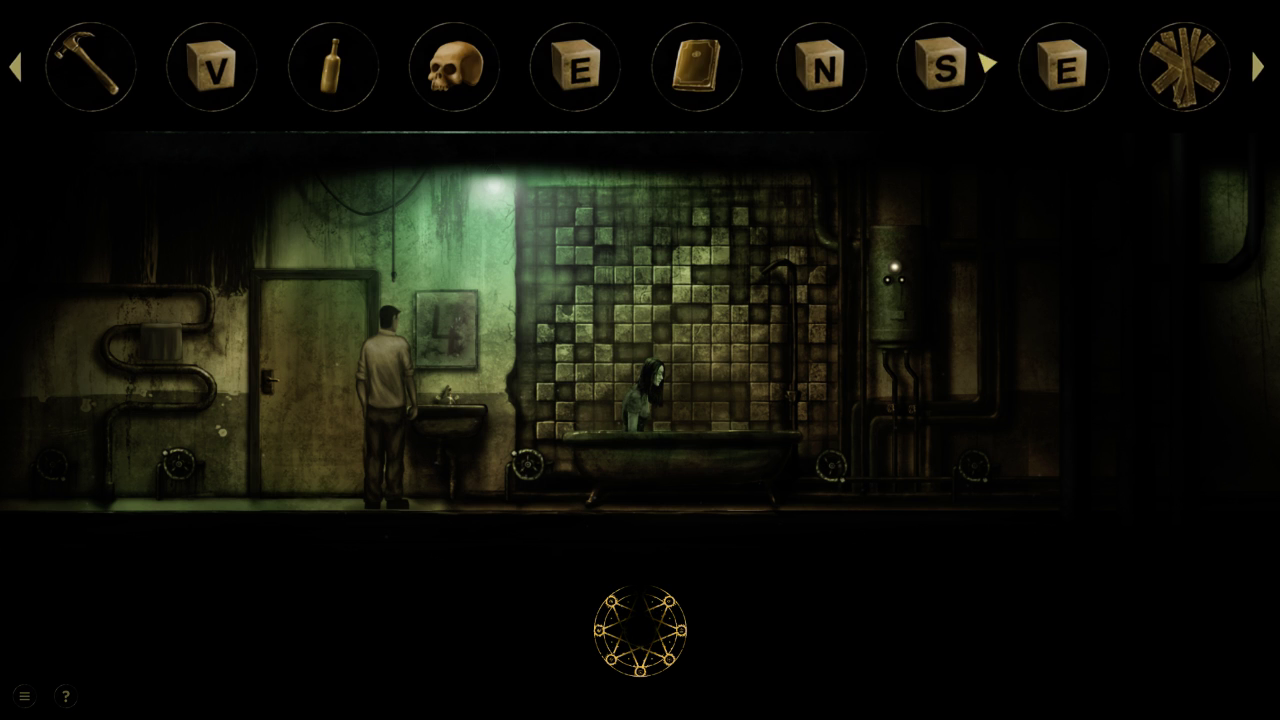
click(1183, 68)
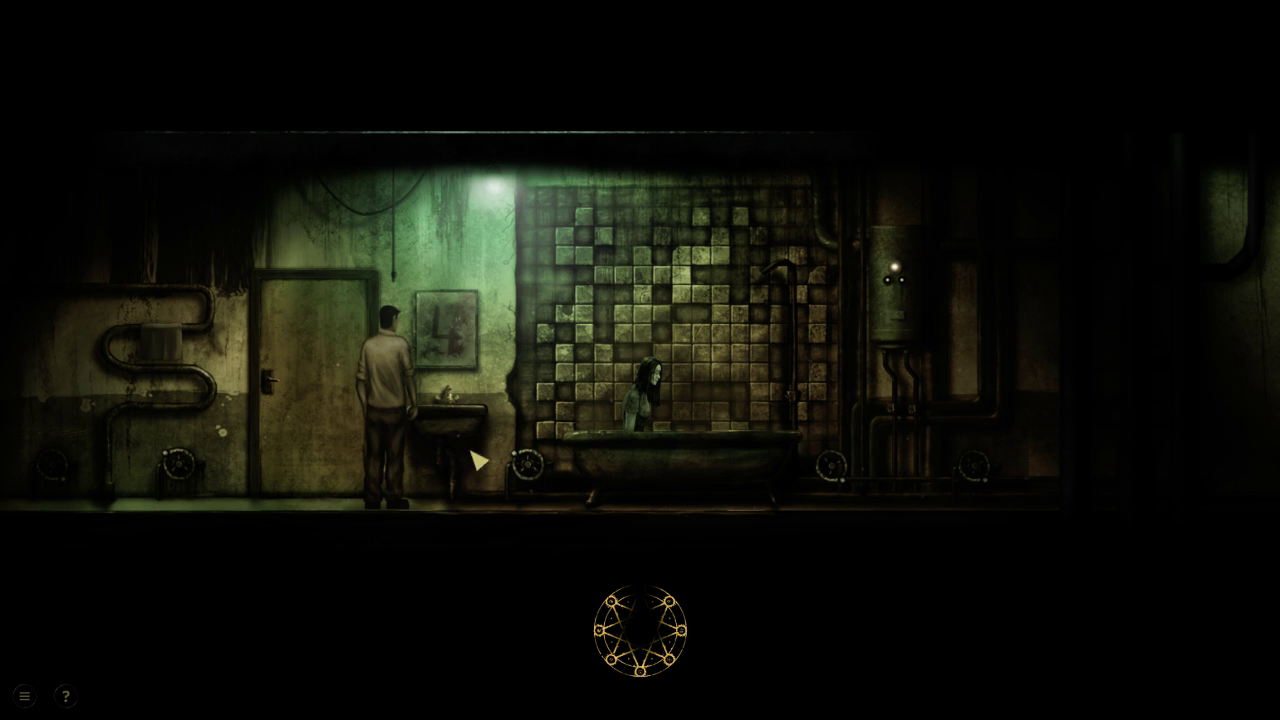
At the bathtub, try the skull, the hammer and one more item on the woman
click(508, 466)
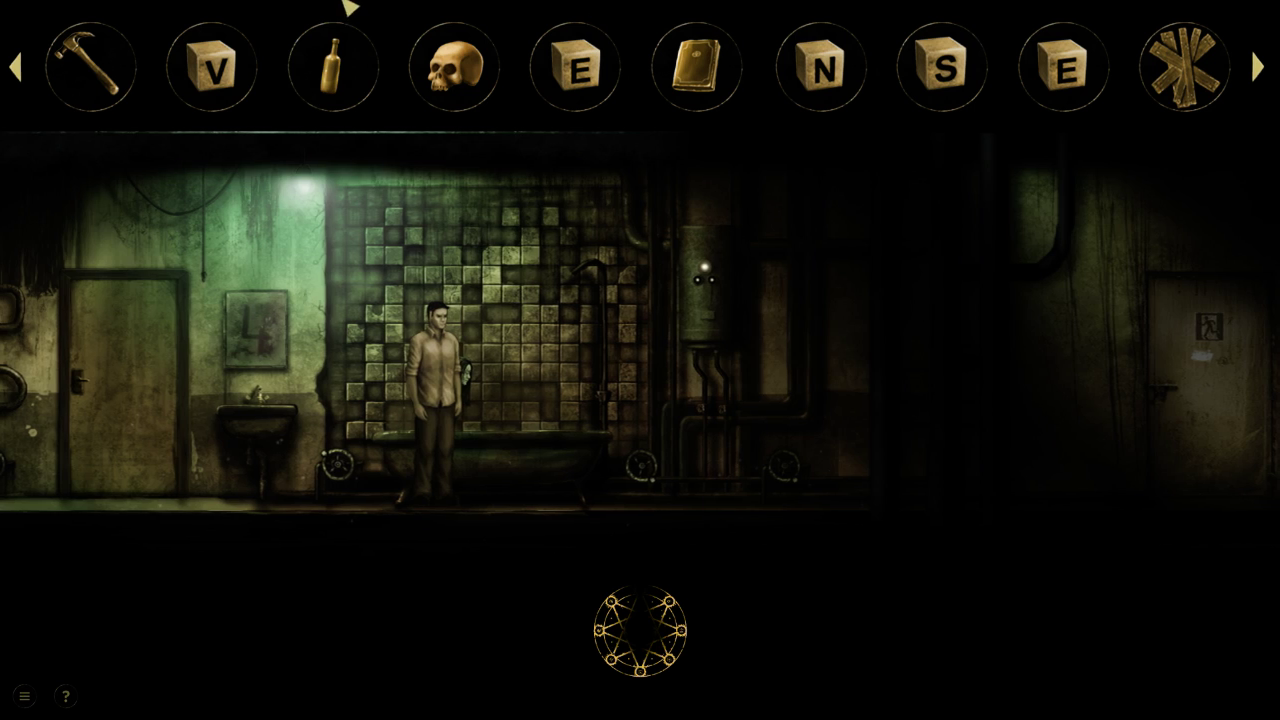
click(456, 68)
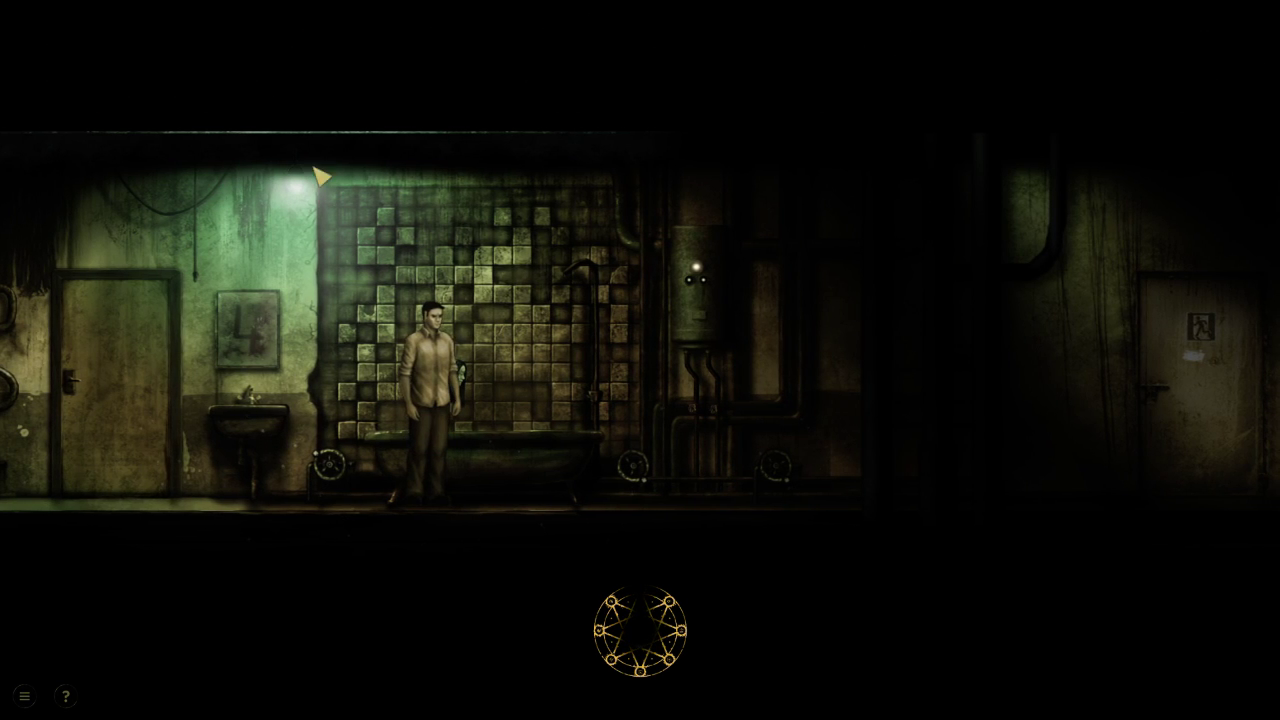
click(212, 72)
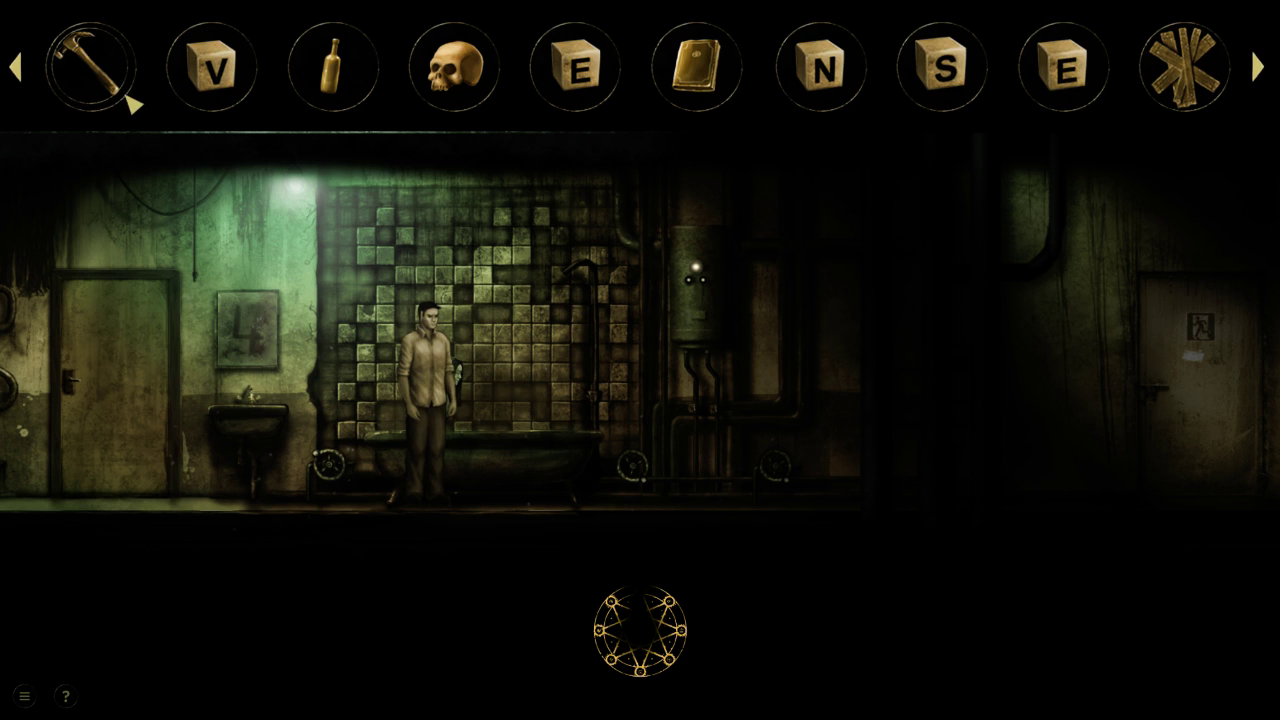
click(100, 70)
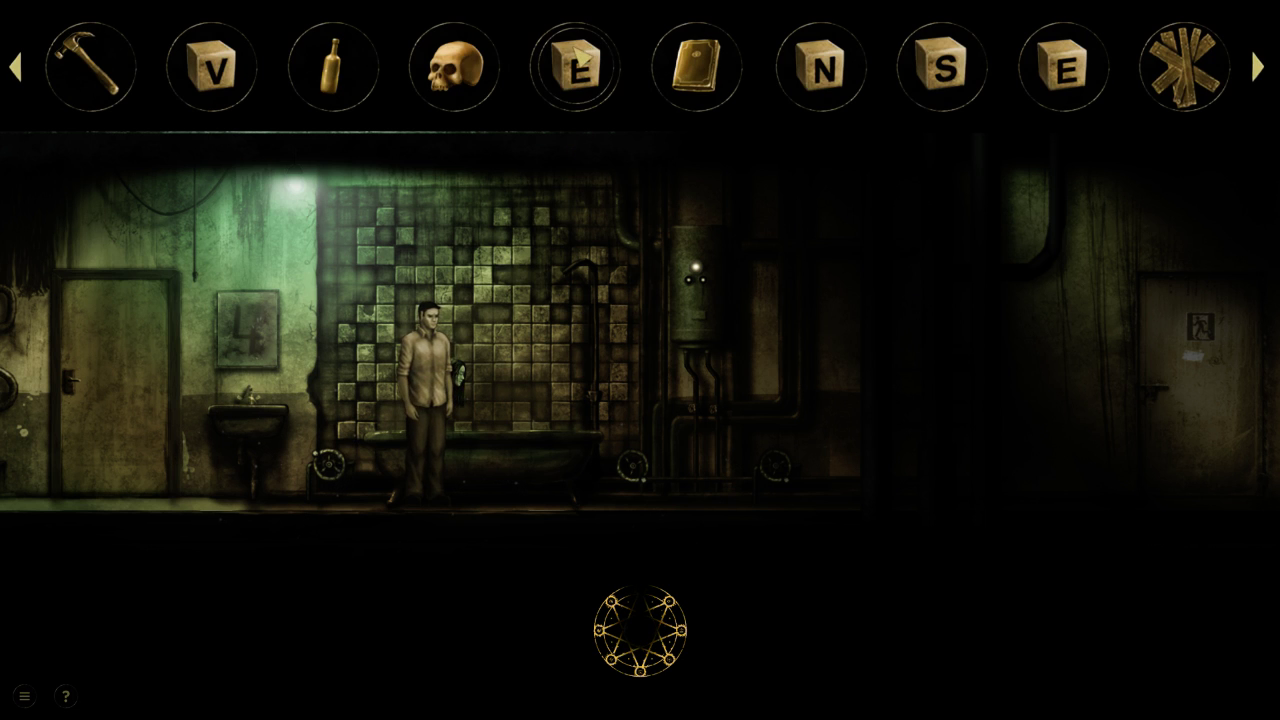